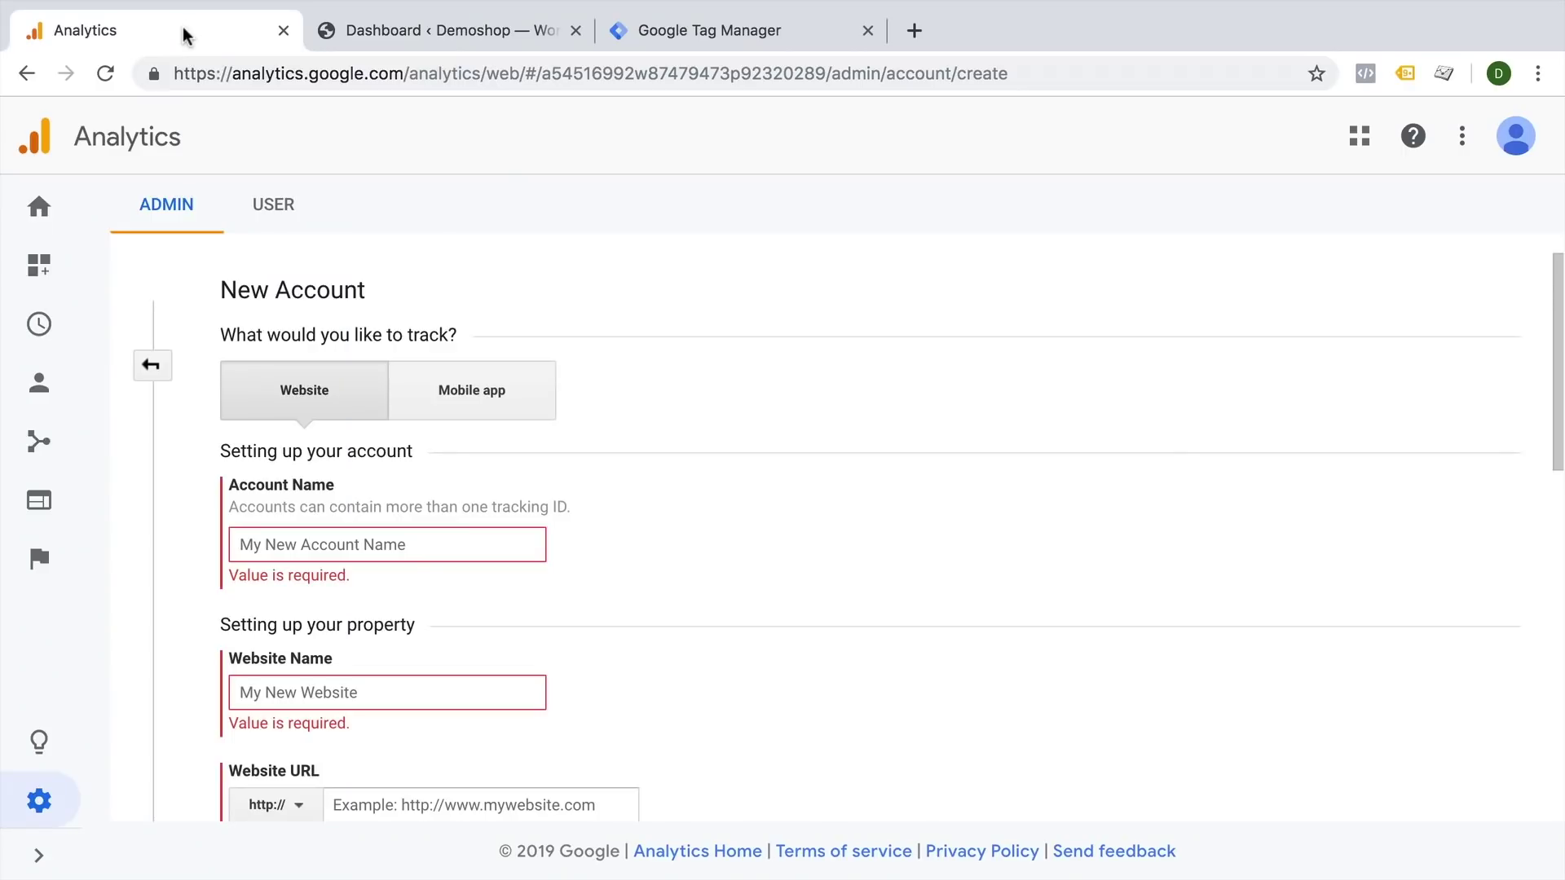
pyautogui.moveTo(232, 73); pyautogui.dragTo(411, 73)
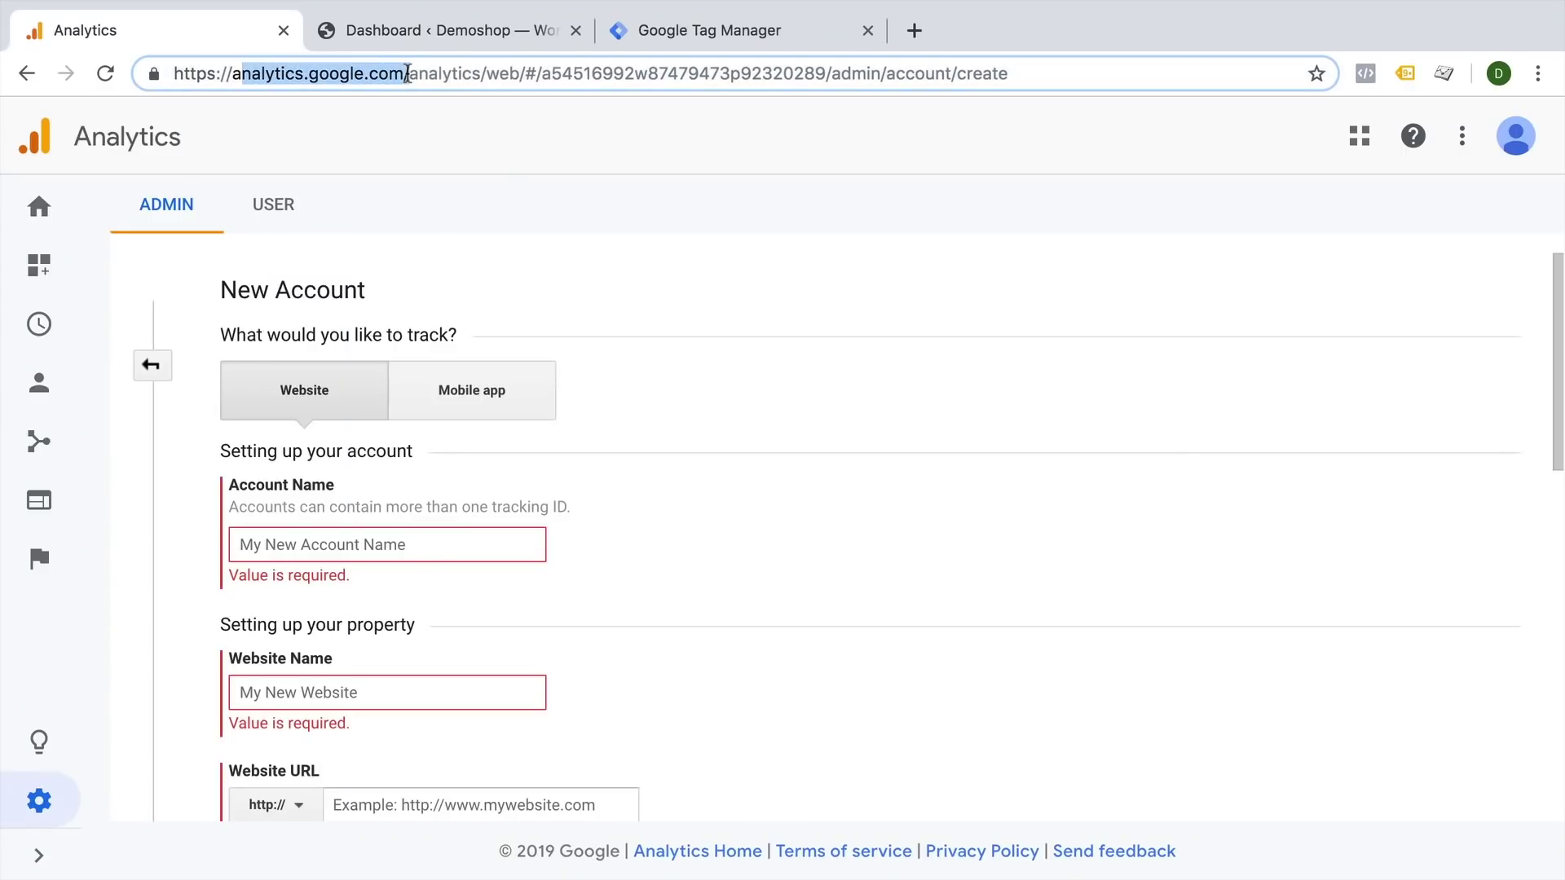
pyautogui.click(521, 202)
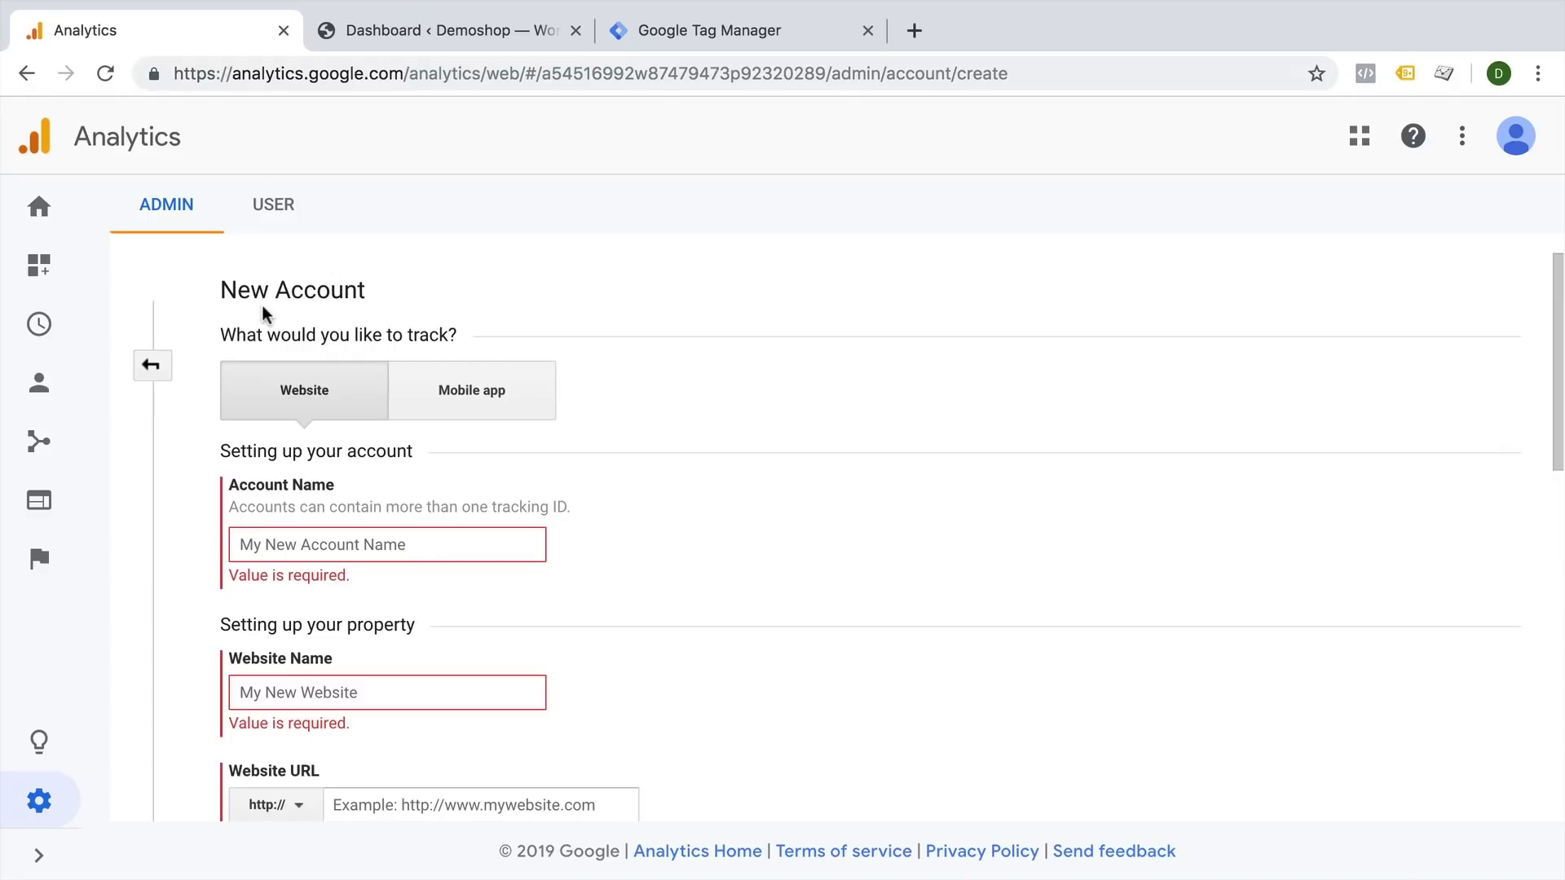
# - Set the new account to track a website, naming the account Company Inc and the website Demoshop
pyautogui.click(349, 407)
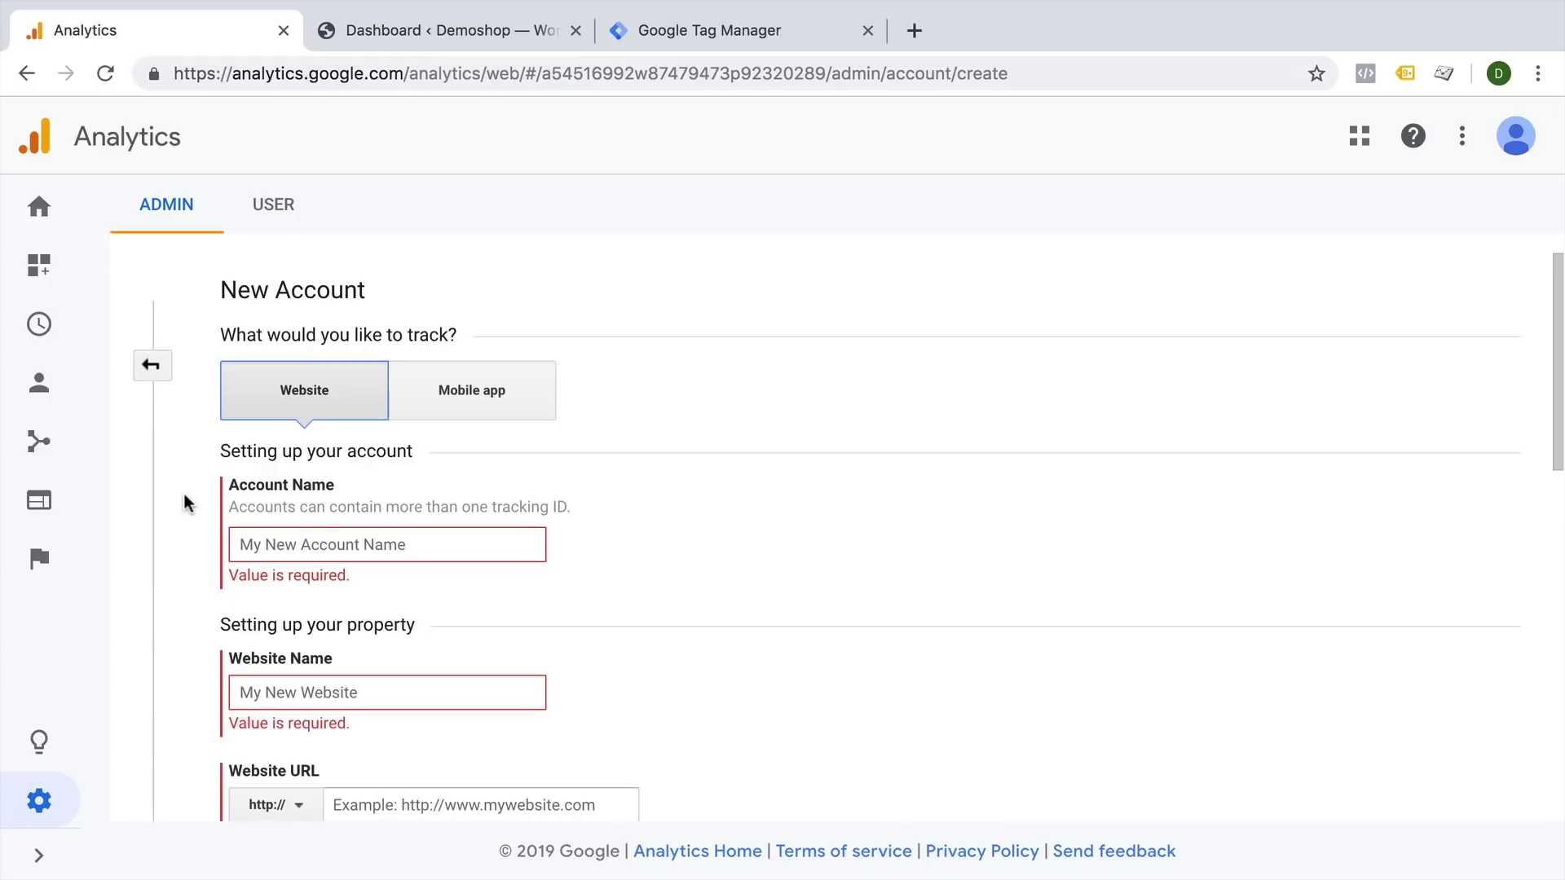
pyautogui.click(440, 554)
pyautogui.write('Company Inc')
pyautogui.scroll(-2, 838, 674)
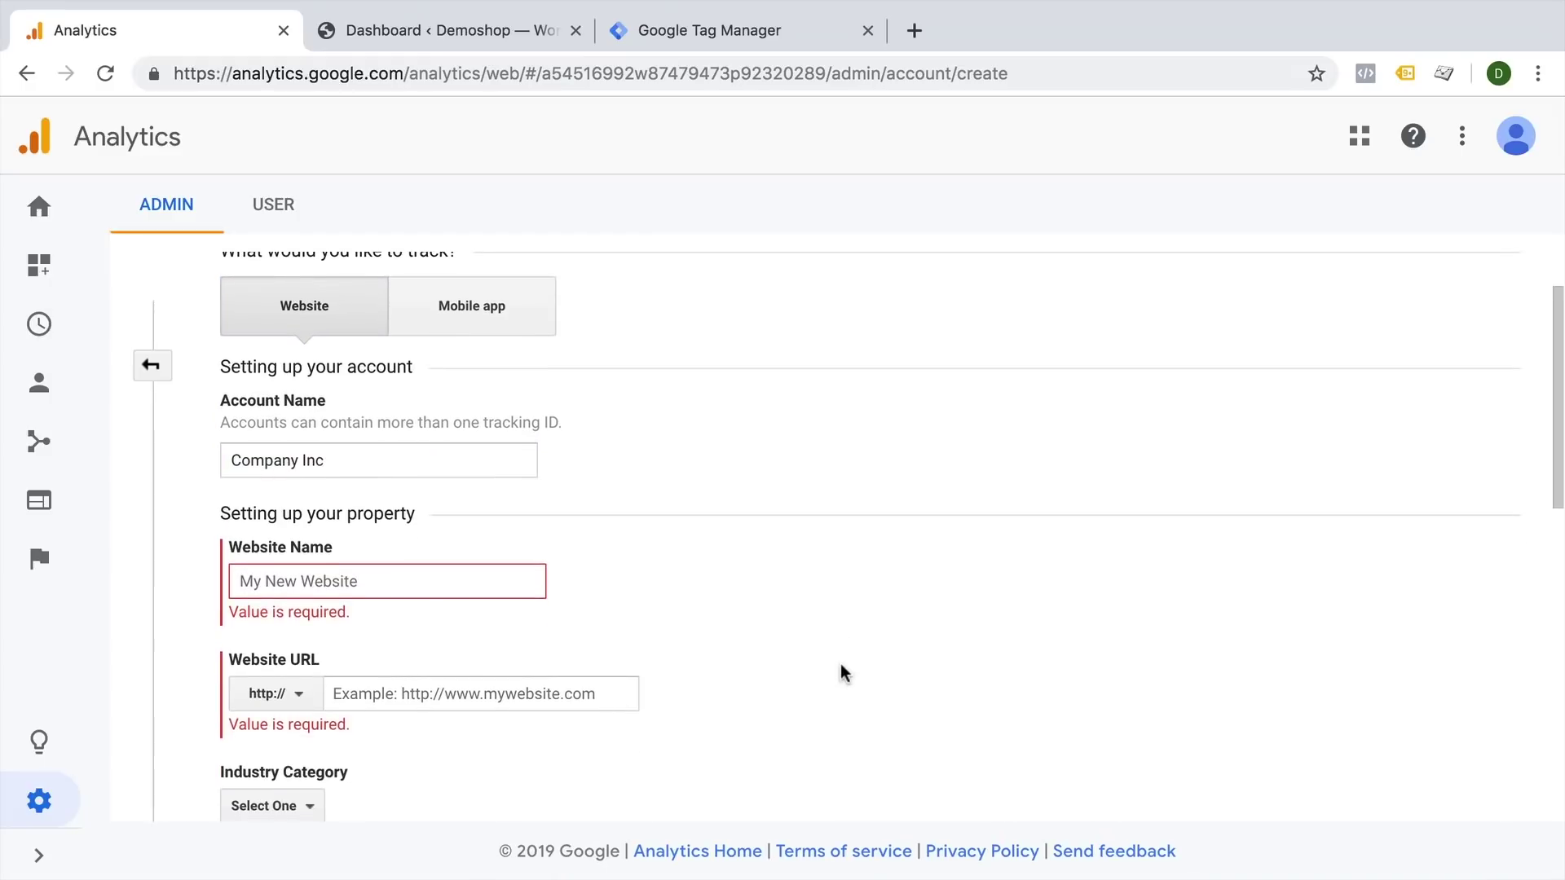
pyautogui.click(422, 579)
pyautogui.write('Demoshop')
pyautogui.click(794, 621)
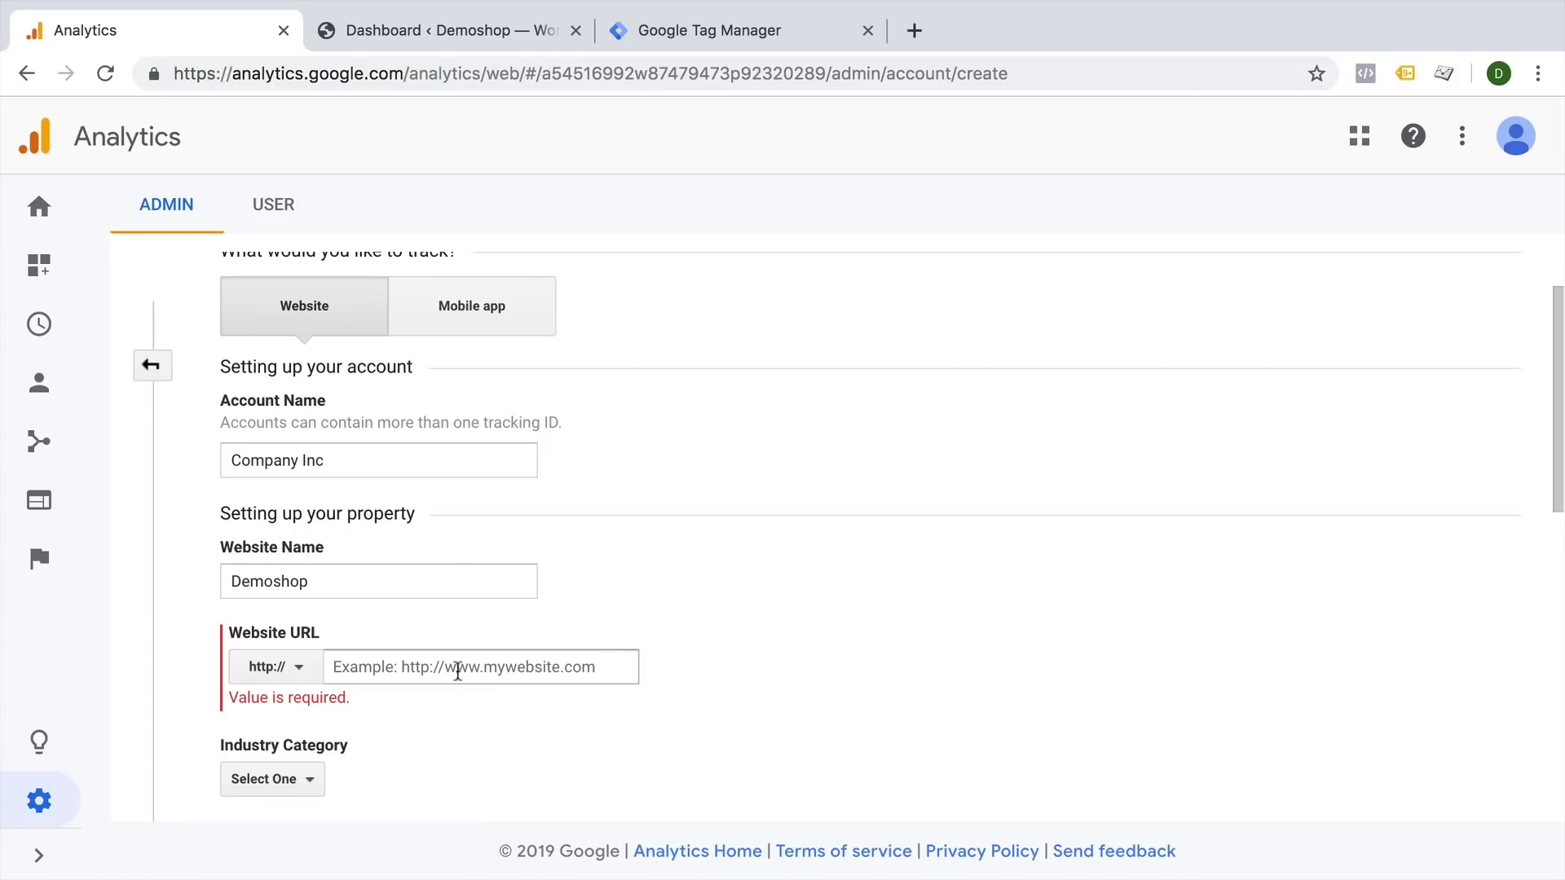
pyautogui.click(389, 31)
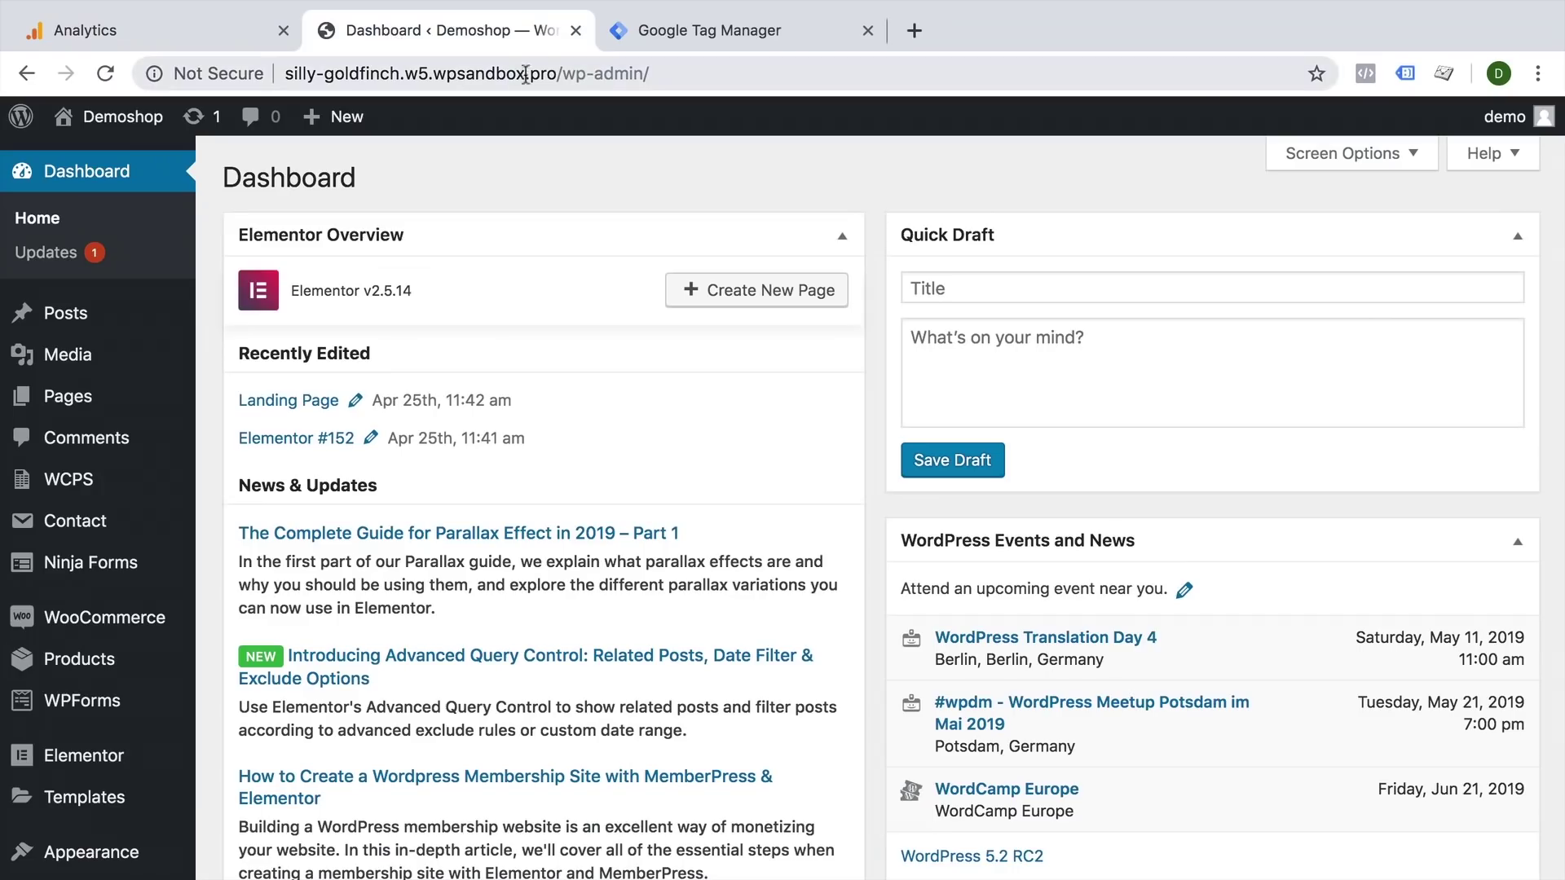
pyautogui.moveTo(559, 73); pyautogui.dragTo(285, 74)
pyautogui.hotkey('ctrl', 'c')
pyautogui.click(135, 41)
pyautogui.click(499, 667)
pyautogui.hotkey('ctrl', 'v')
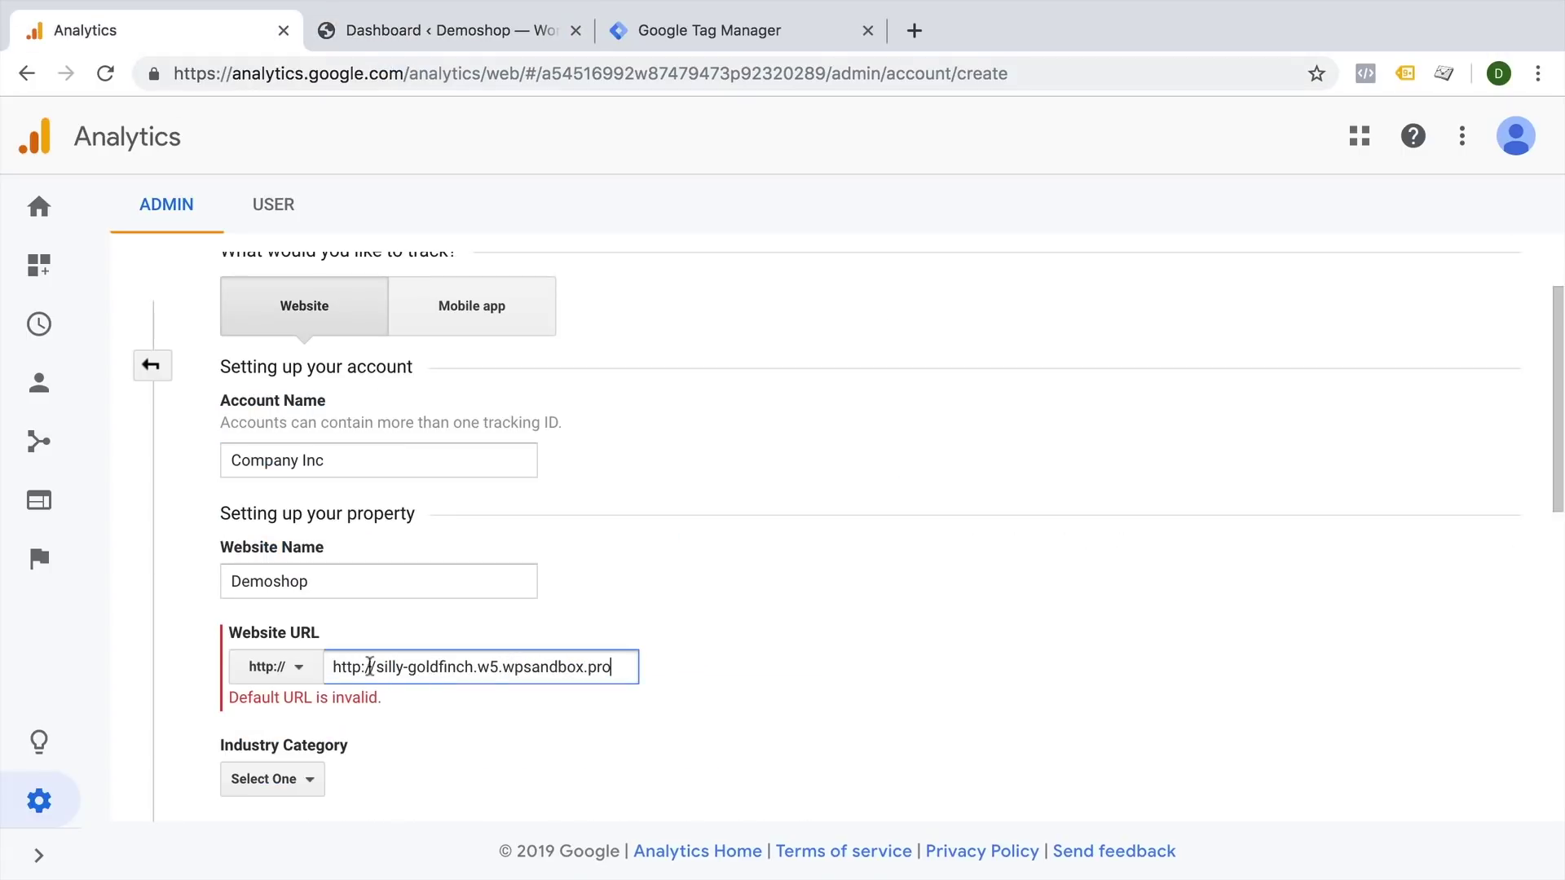
pyautogui.moveTo(376, 667); pyautogui.dragTo(281, 669)
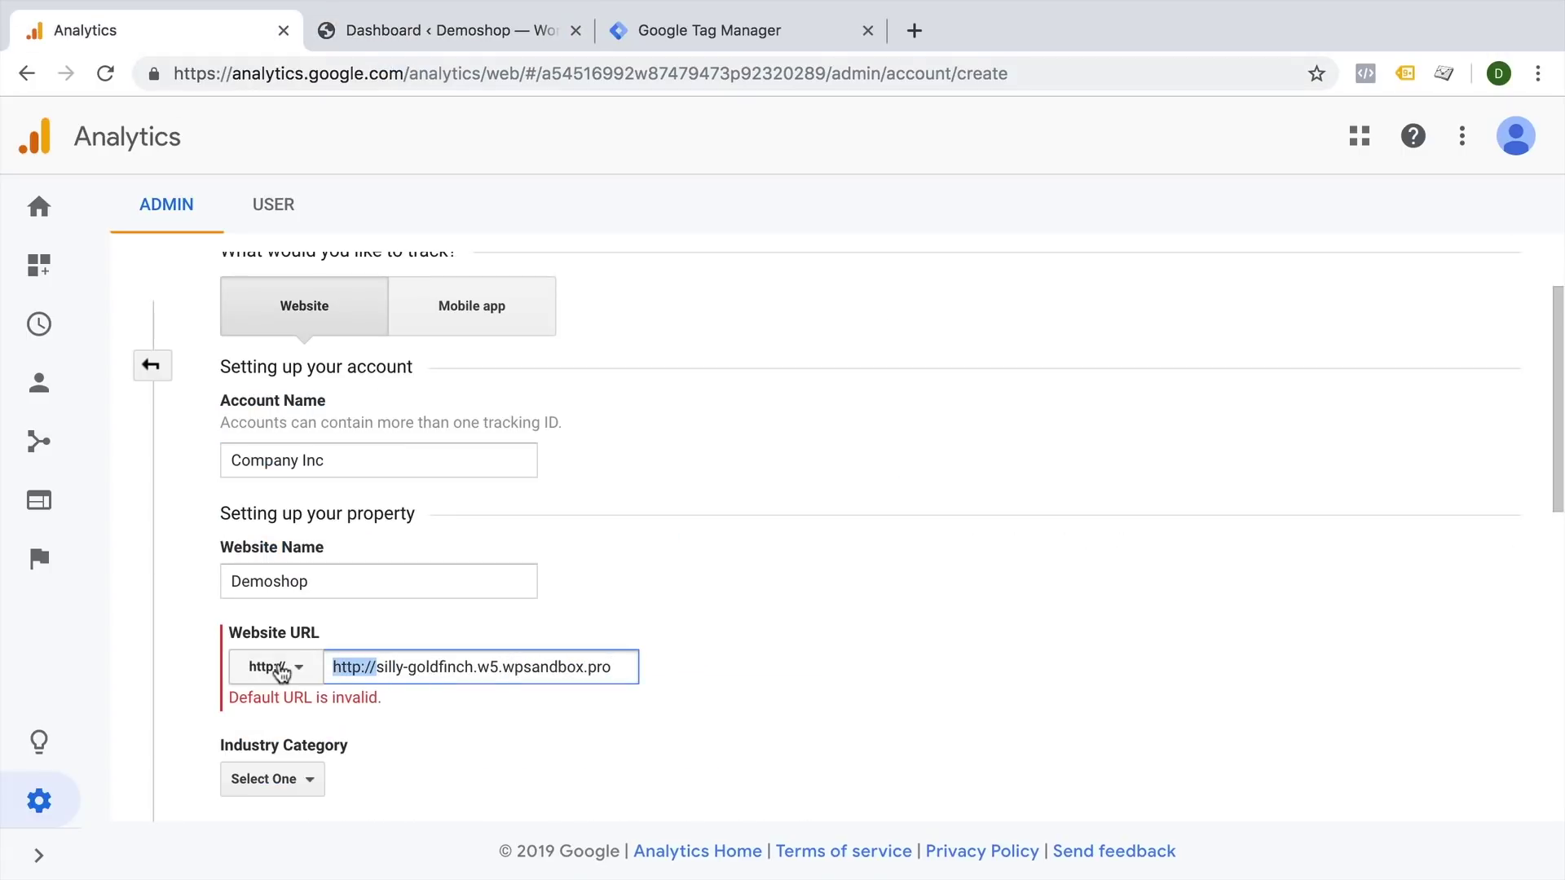
pyautogui.click(281, 670)
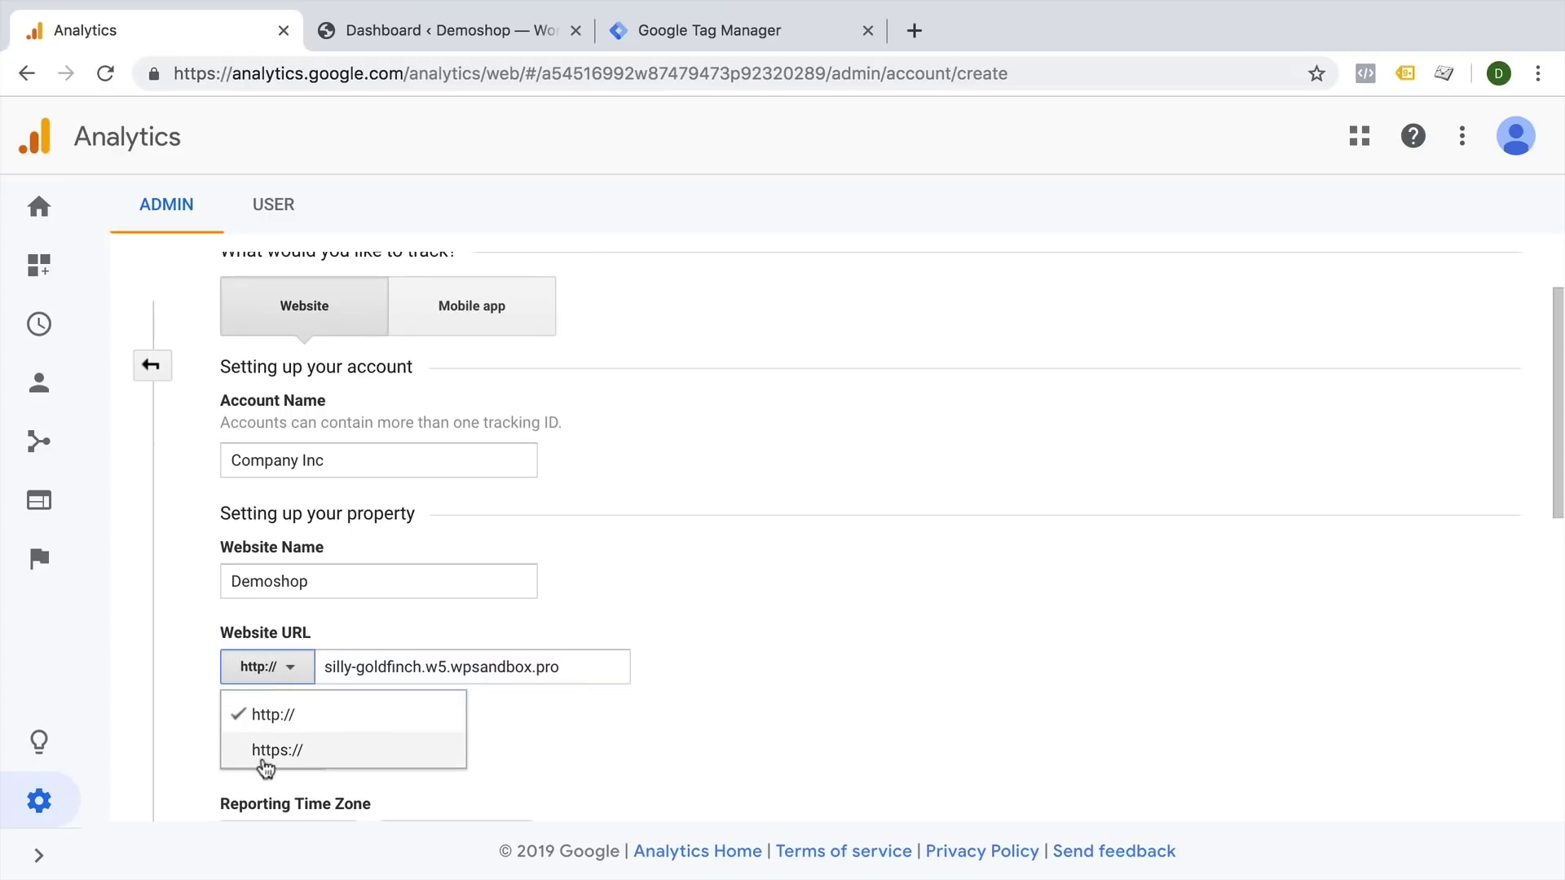
pyautogui.click(207, 716)
# - Set the property's industry category to Arts and Entertainment
pyautogui.scroll(-5, 207, 716)
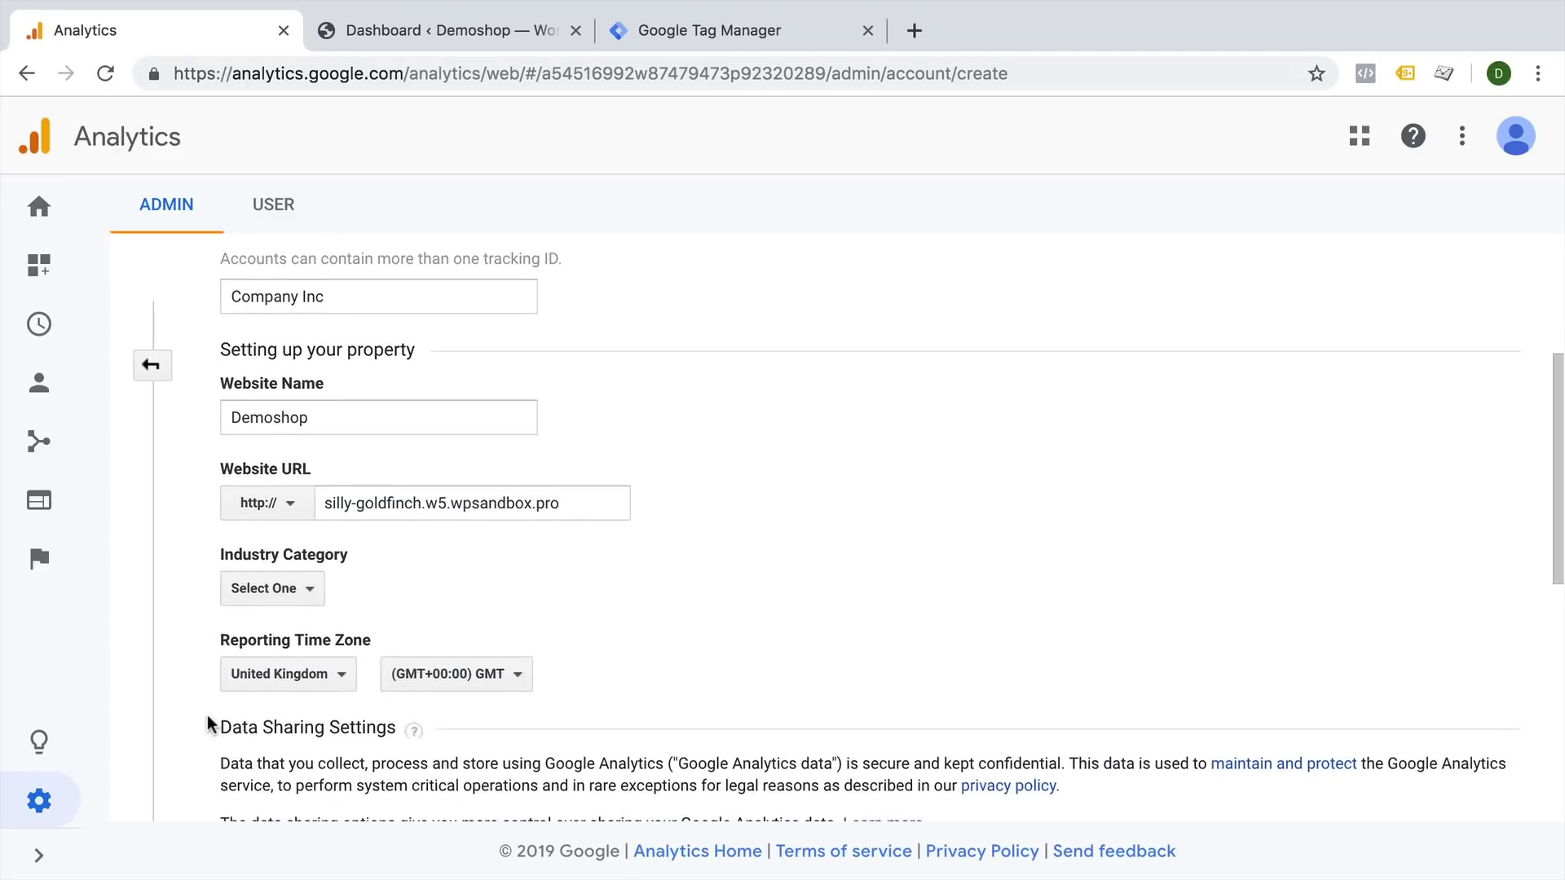
pyautogui.click(269, 343)
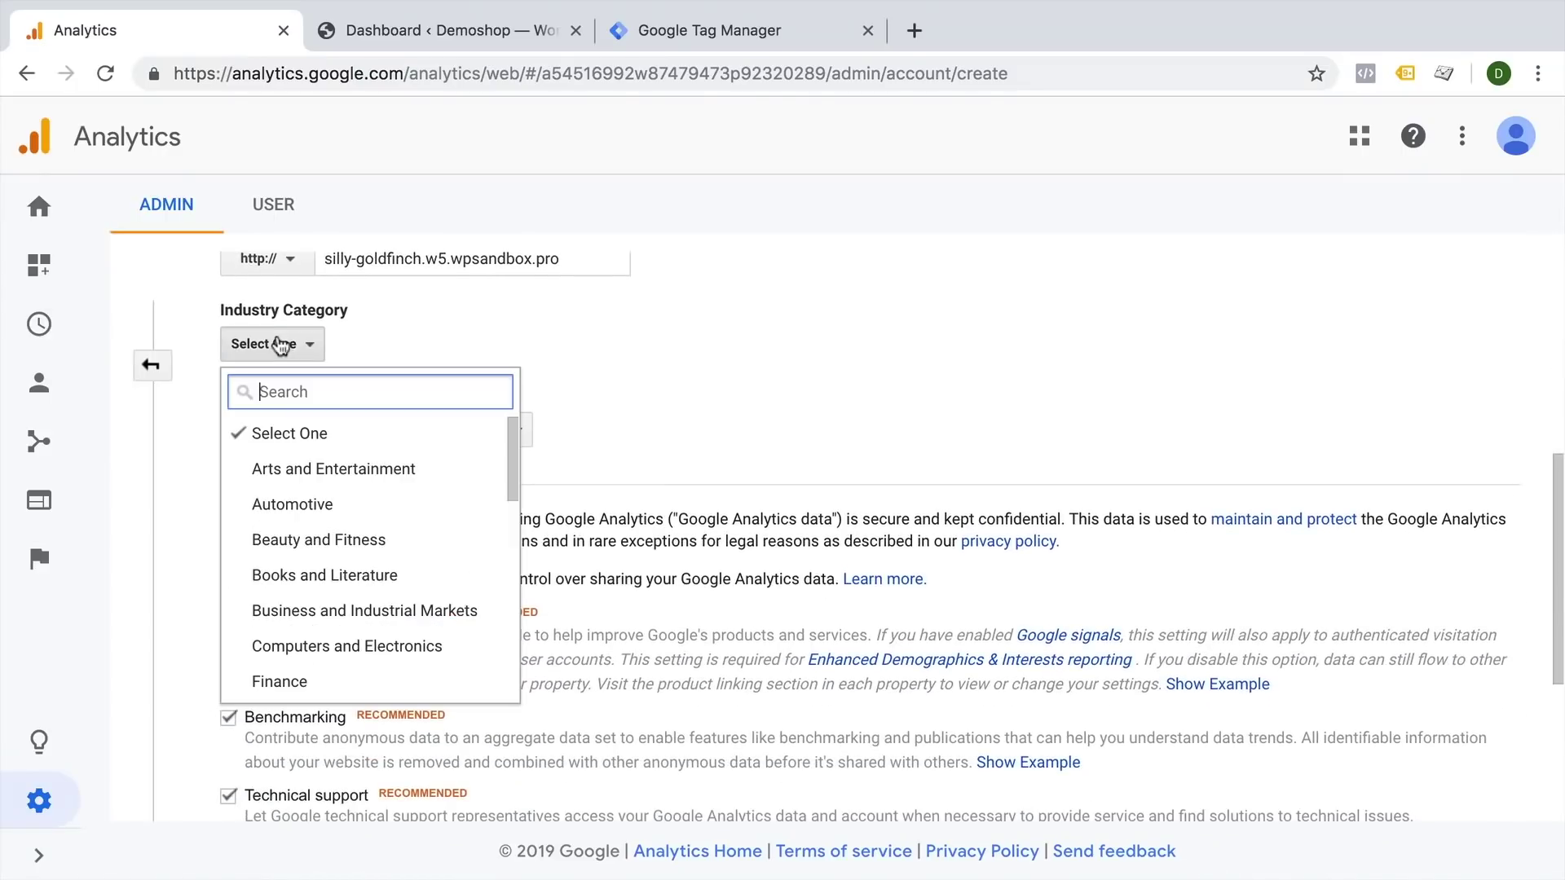
pyautogui.click(277, 466)
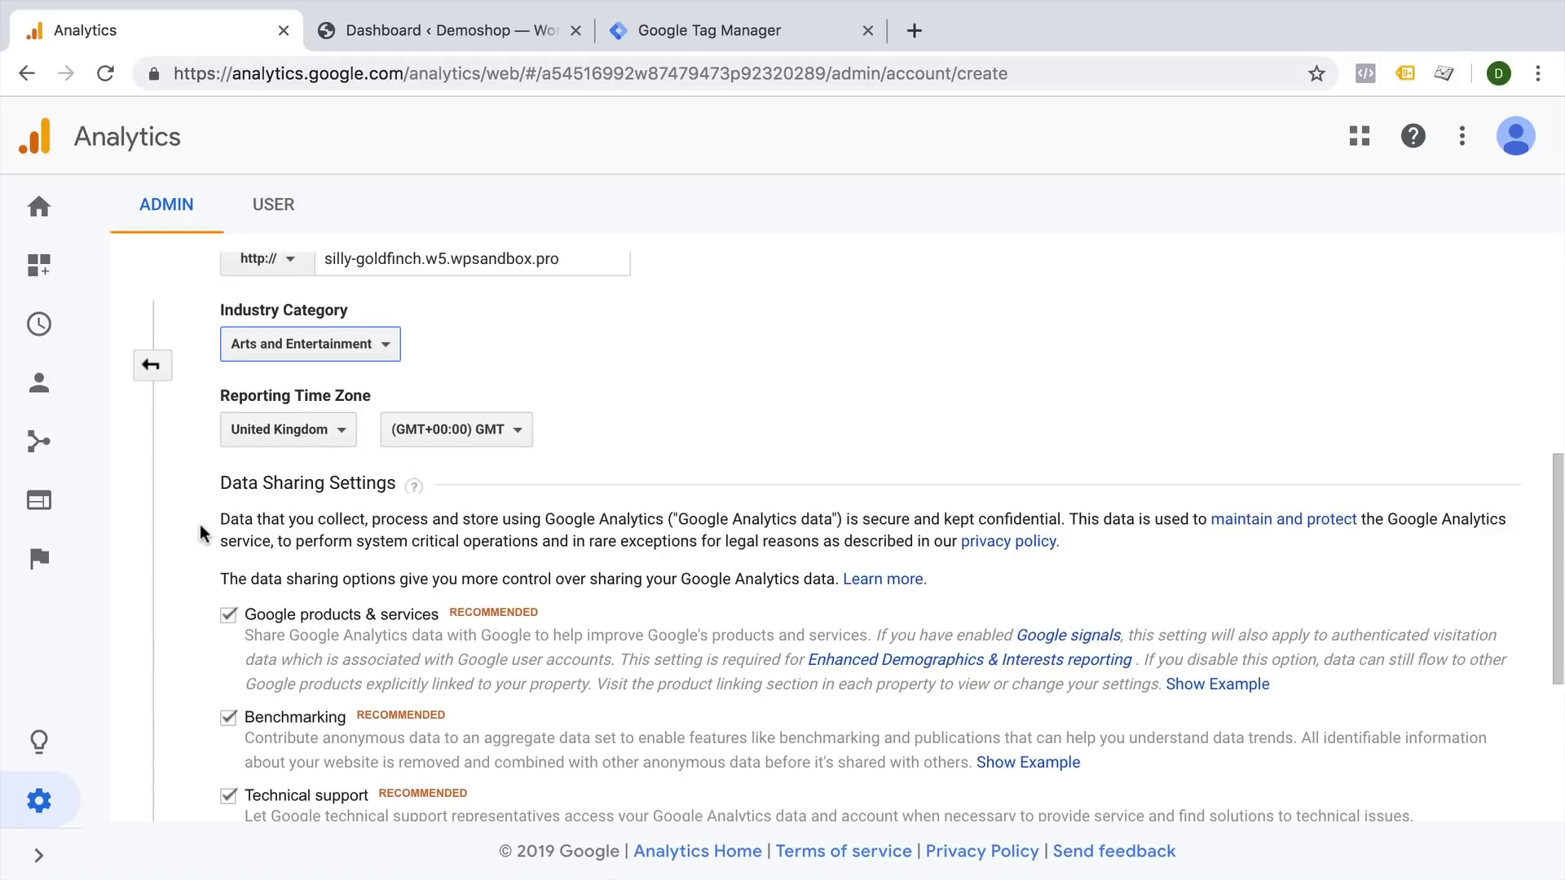
# - Request the tracking ID and accept the terms of service, including the GDPR data processing and Controller-Controller data protection terms
pyautogui.scroll(-4, 200, 534)
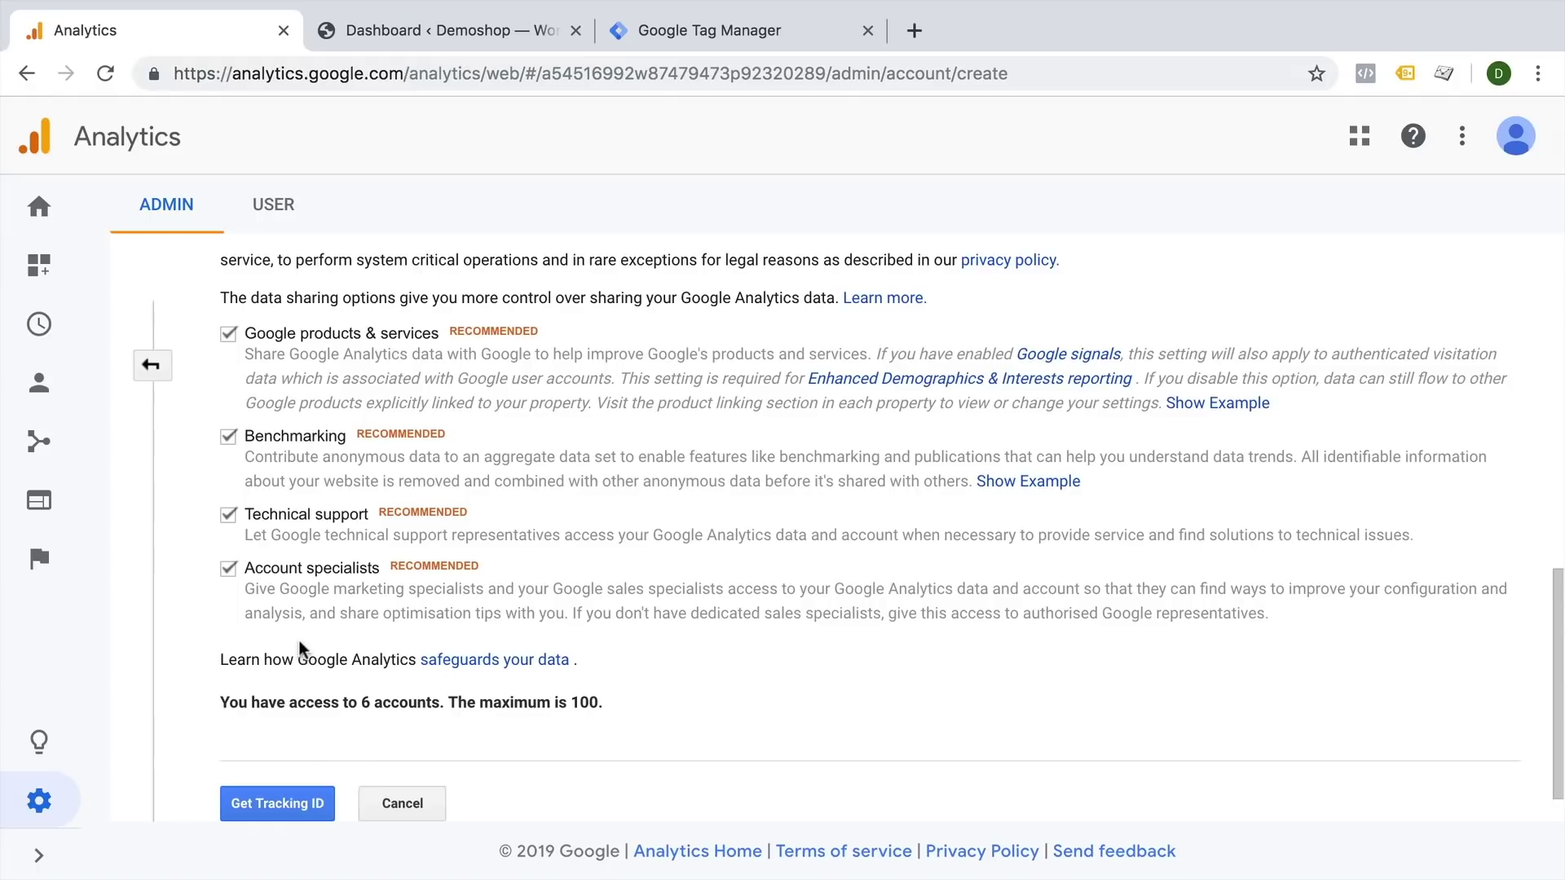
pyautogui.scroll(-1, 194, 610)
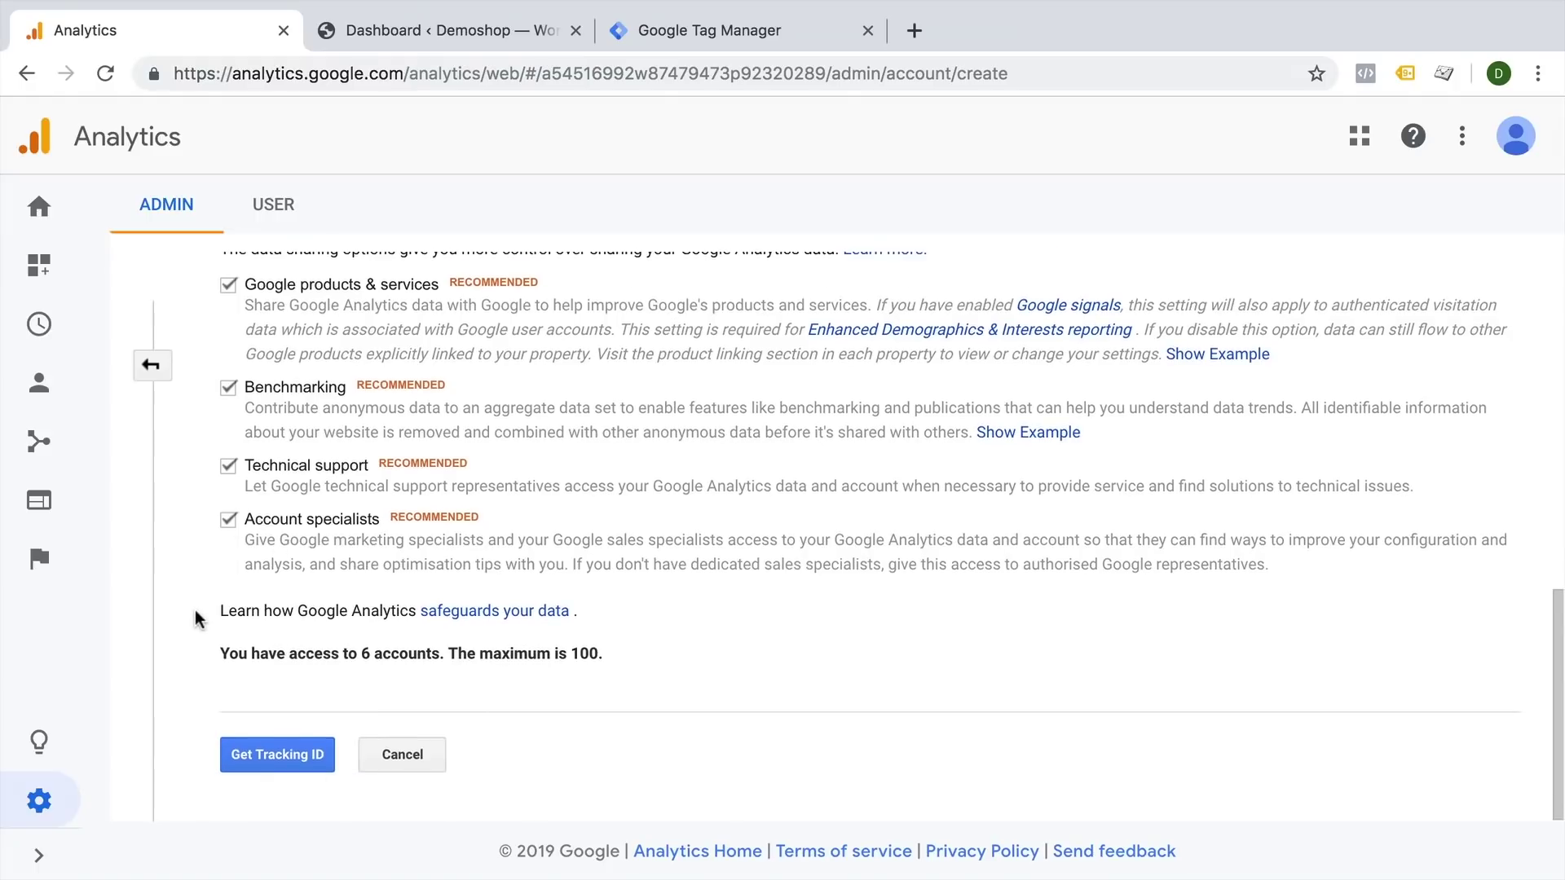
pyautogui.click(277, 764)
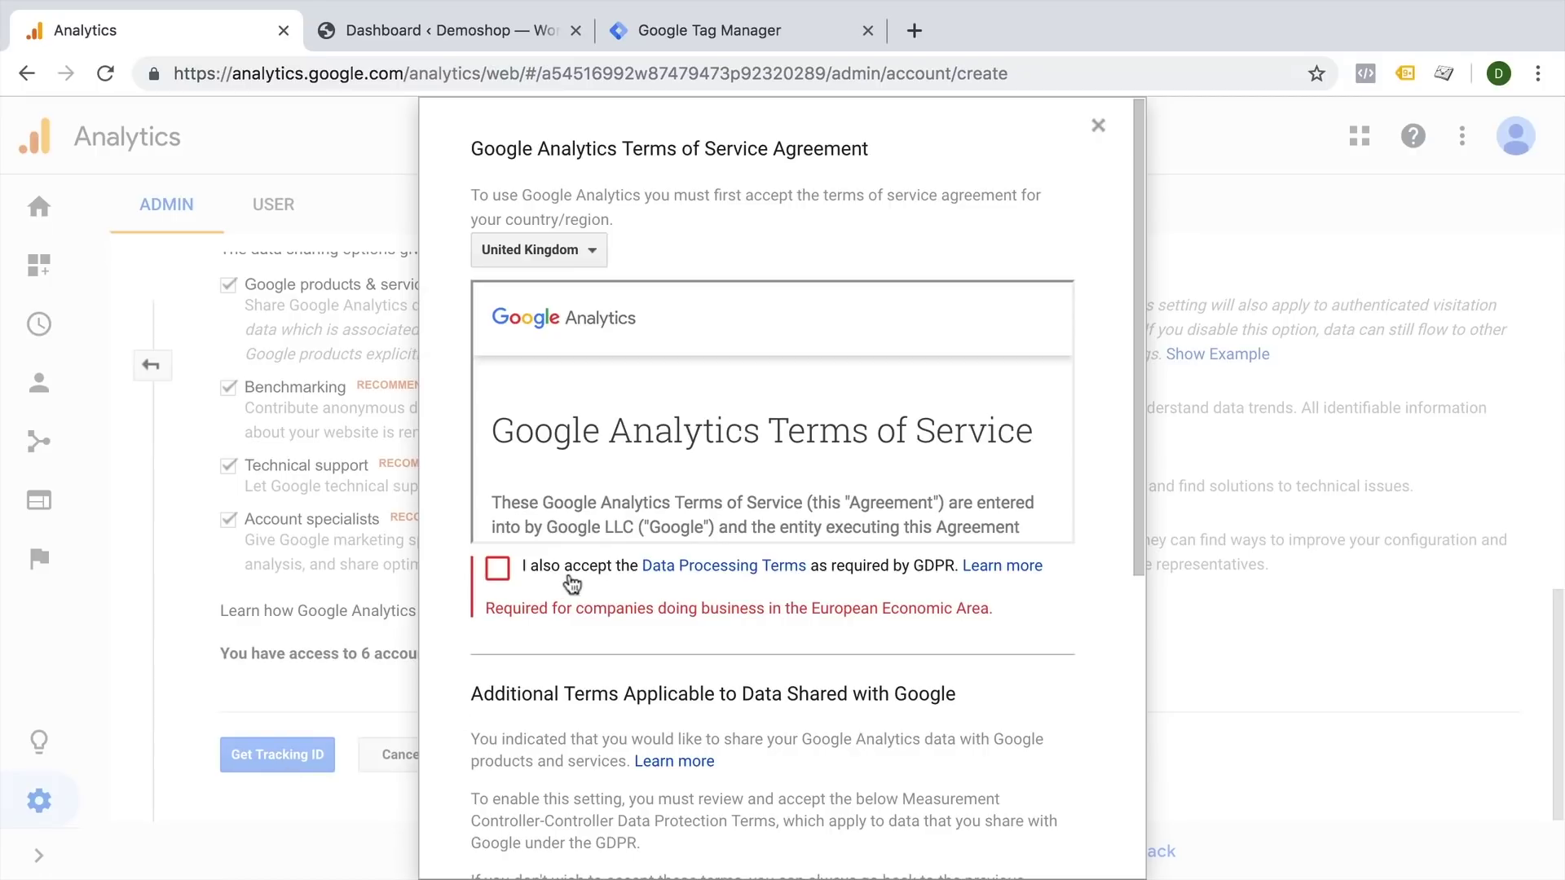
pyautogui.click(499, 570)
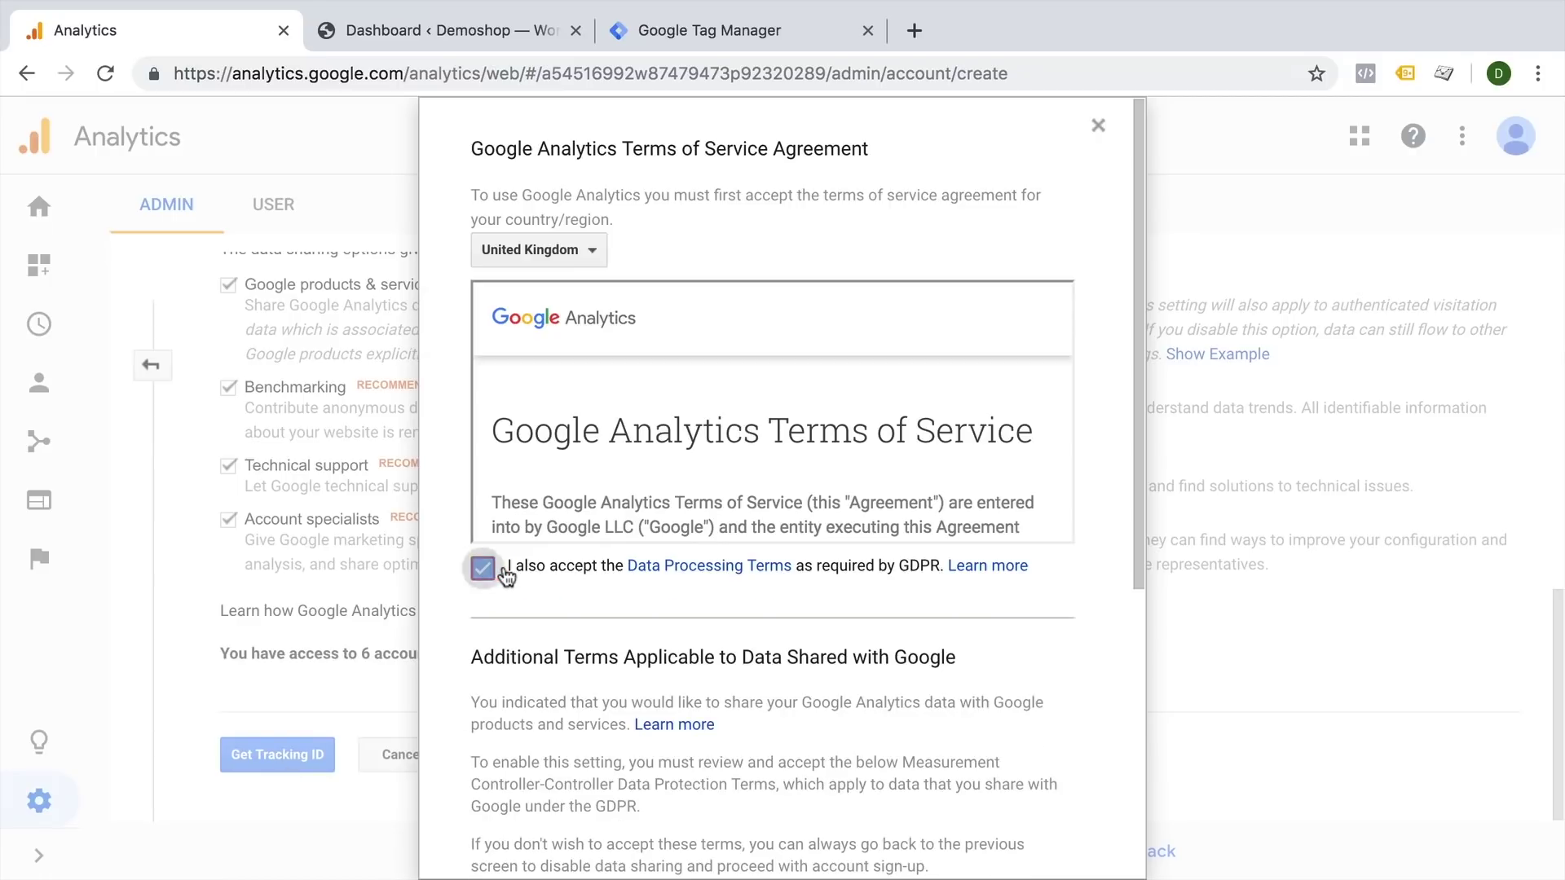
pyautogui.scroll(-5, 634, 577)
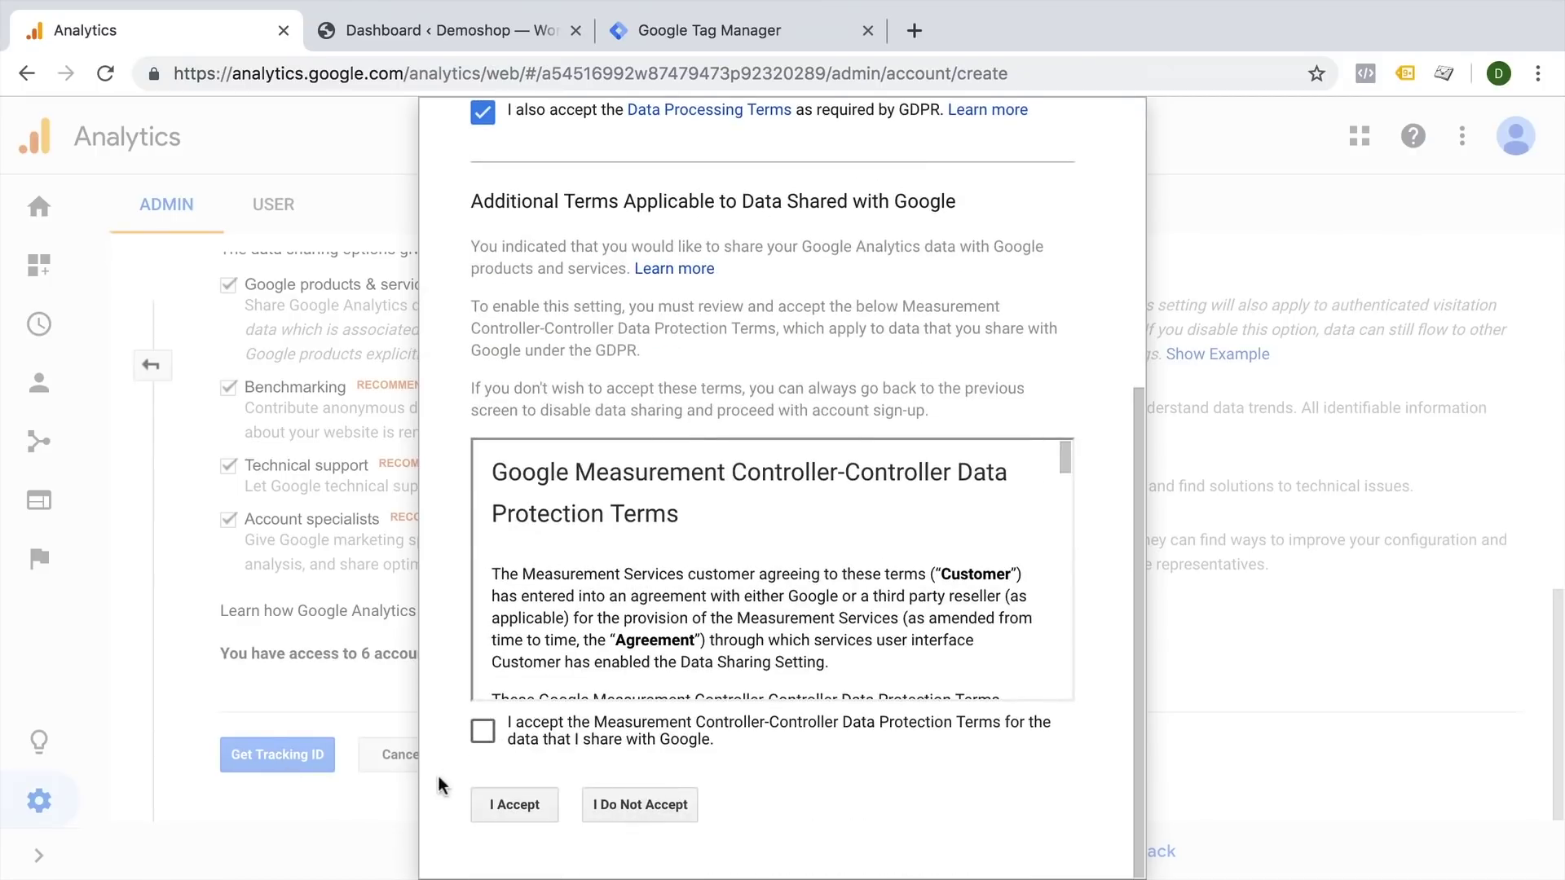
pyautogui.click(482, 731)
pyautogui.click(534, 817)
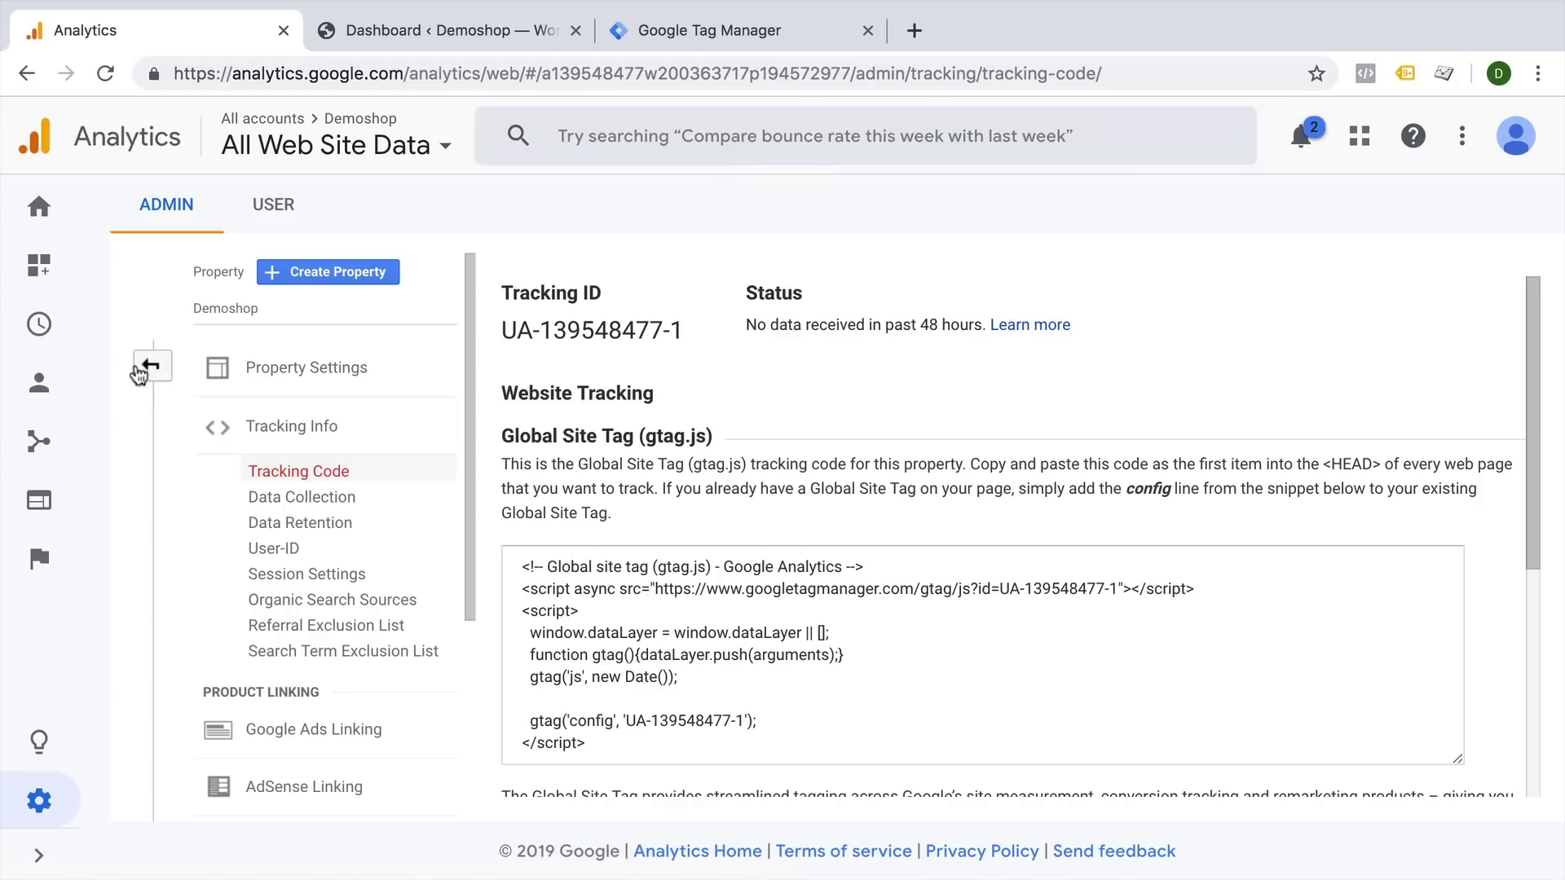
# - Open the tracking code page of the Demoshop property from the admin overview and copy its tracking ID
pyautogui.click(41, 803)
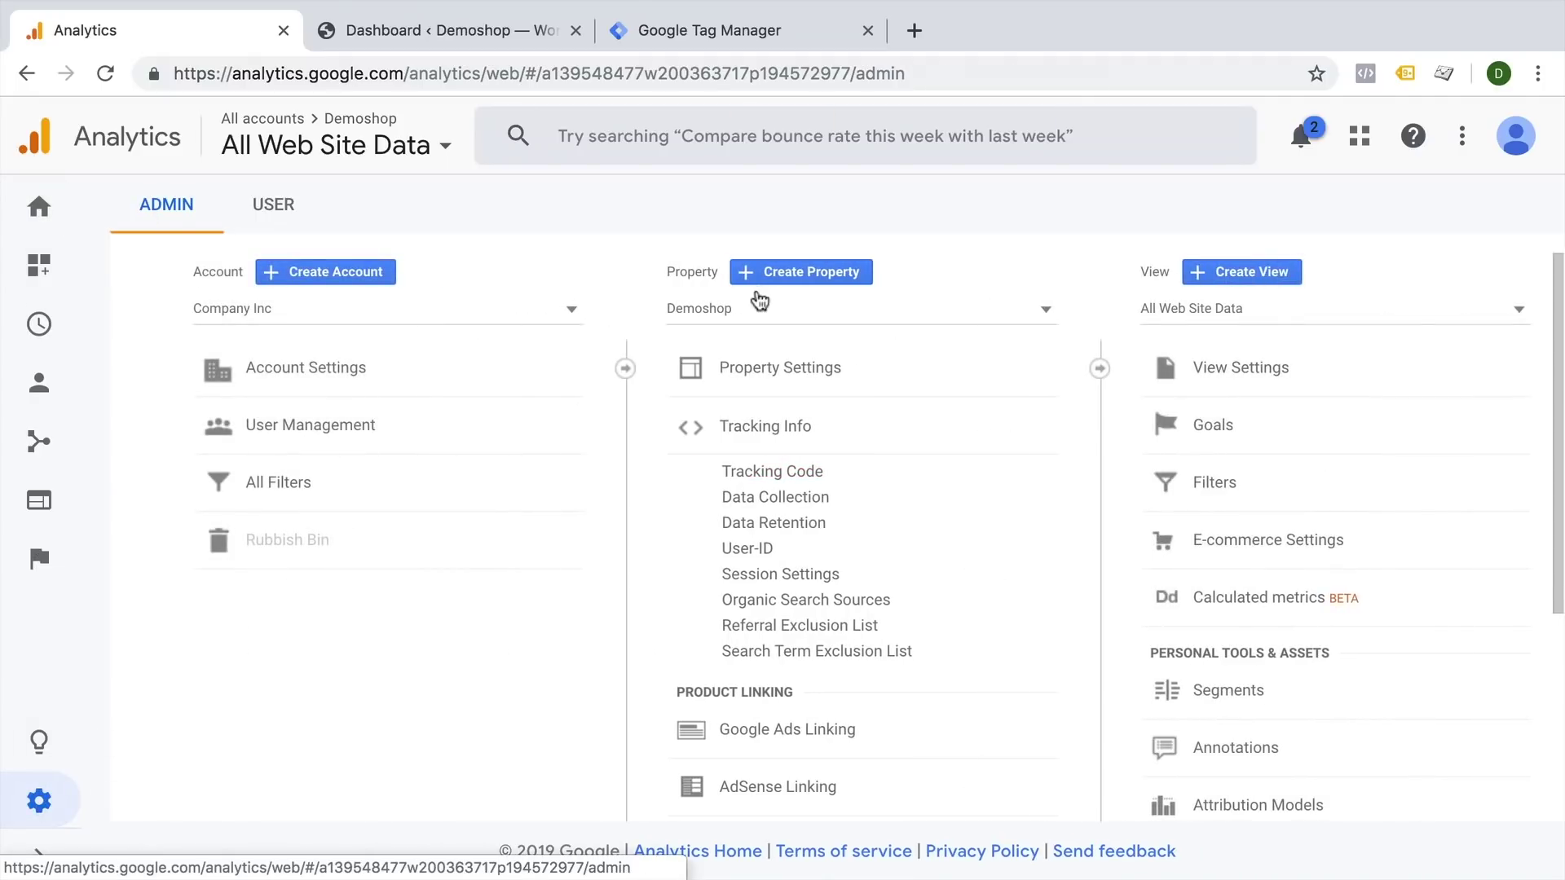
pyautogui.click(747, 443)
pyautogui.click(747, 443)
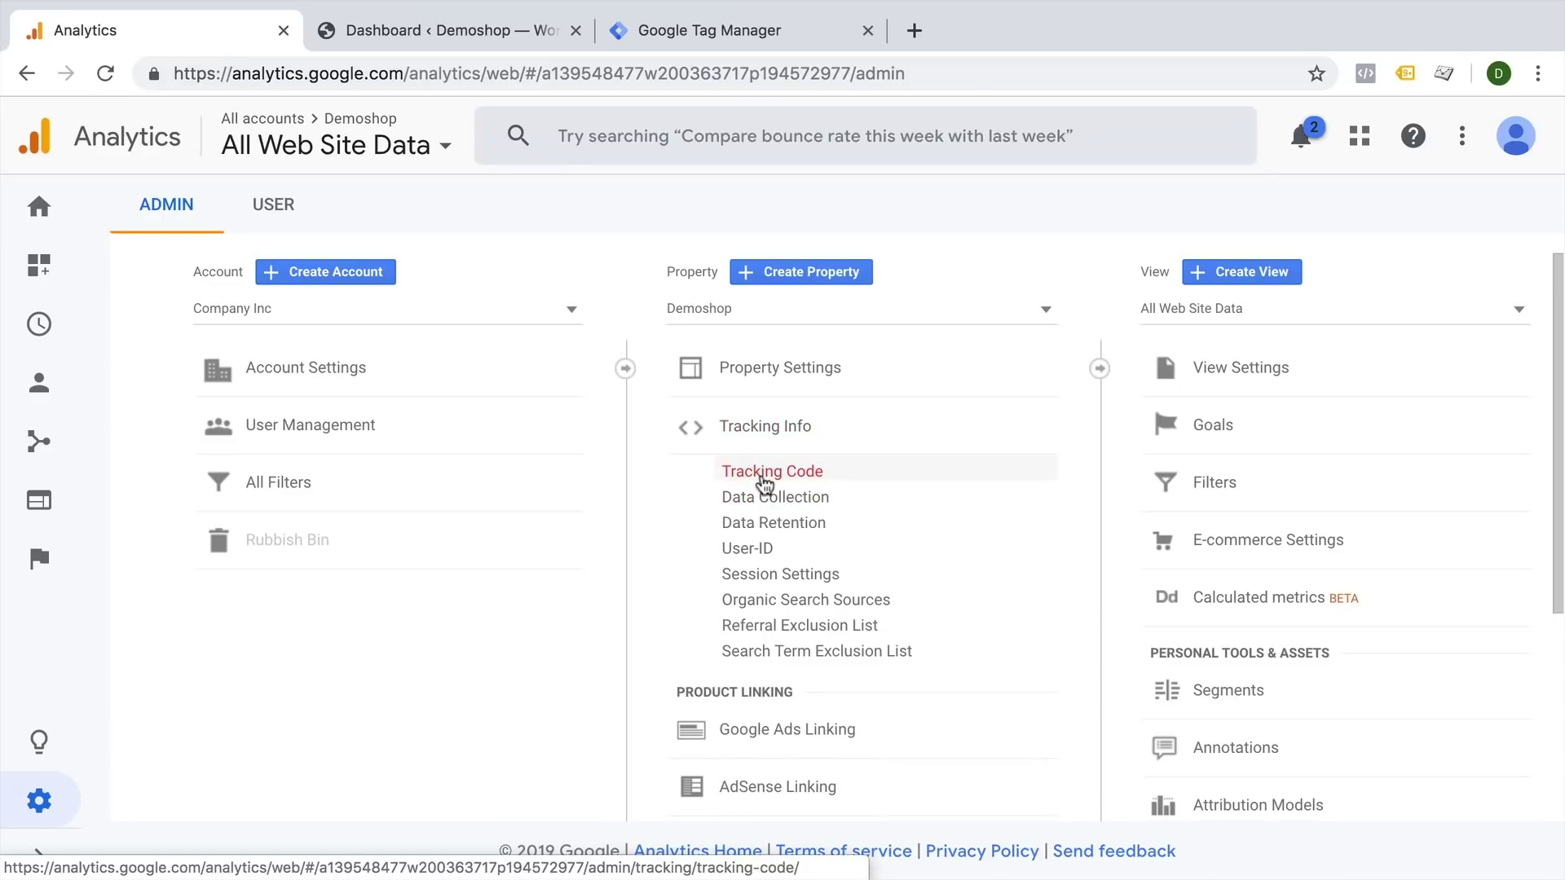
pyautogui.click(764, 473)
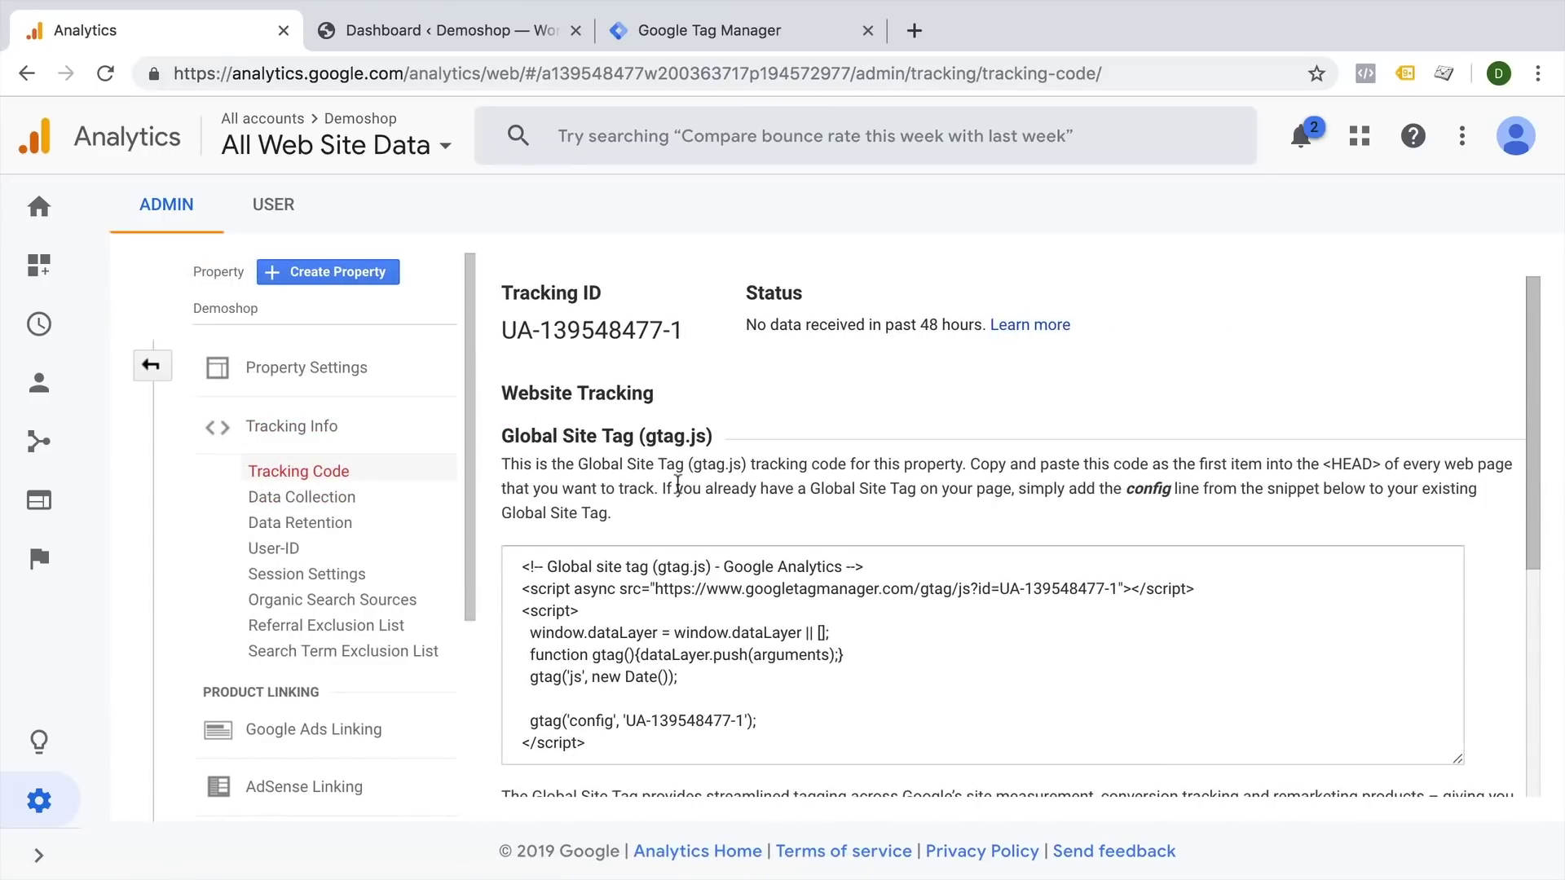
pyautogui.tripleClick(577, 334)
pyautogui.press('super+c')
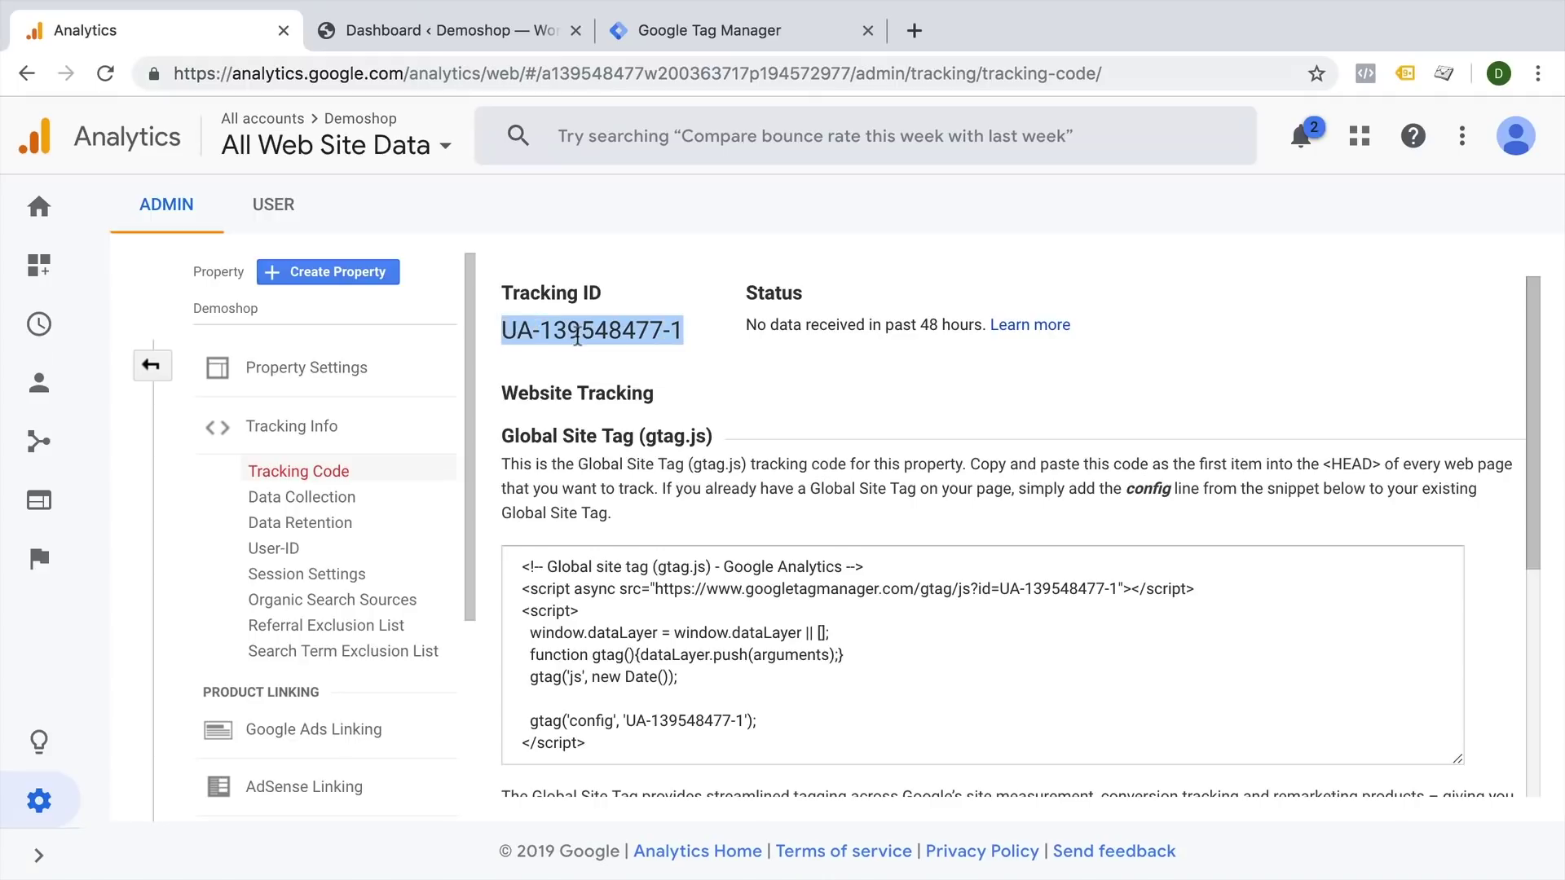
# - Search the WordPress plugin directory for Google Analytics, and install and activate the dashboard plugin by MonsterInsights
pyautogui.click(465, 31)
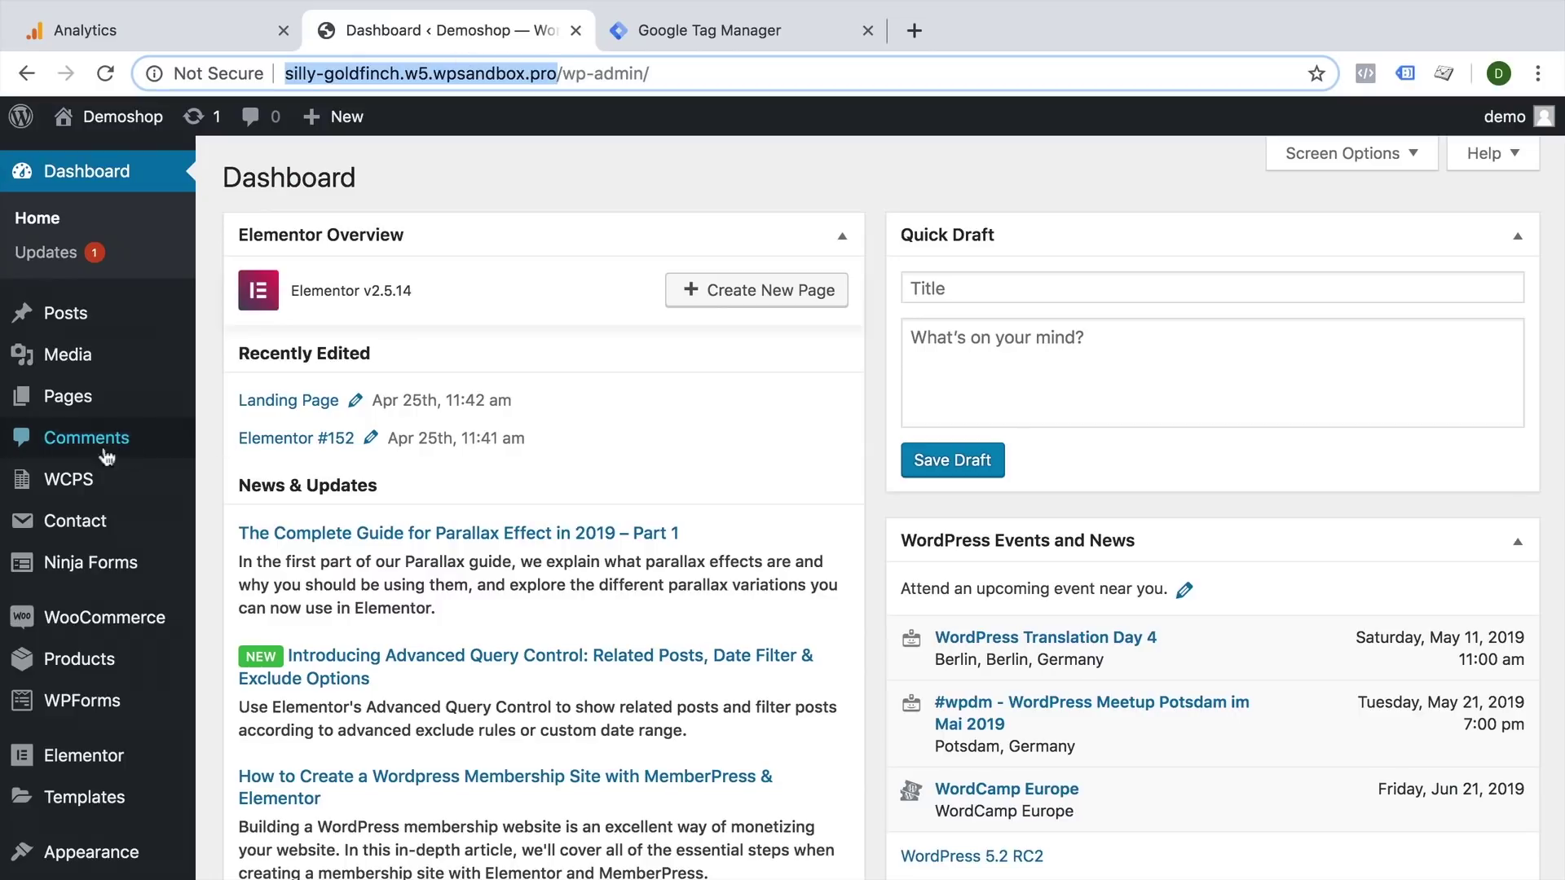
pyautogui.scroll(-5, 49, 481)
pyautogui.moveTo(42, 706)
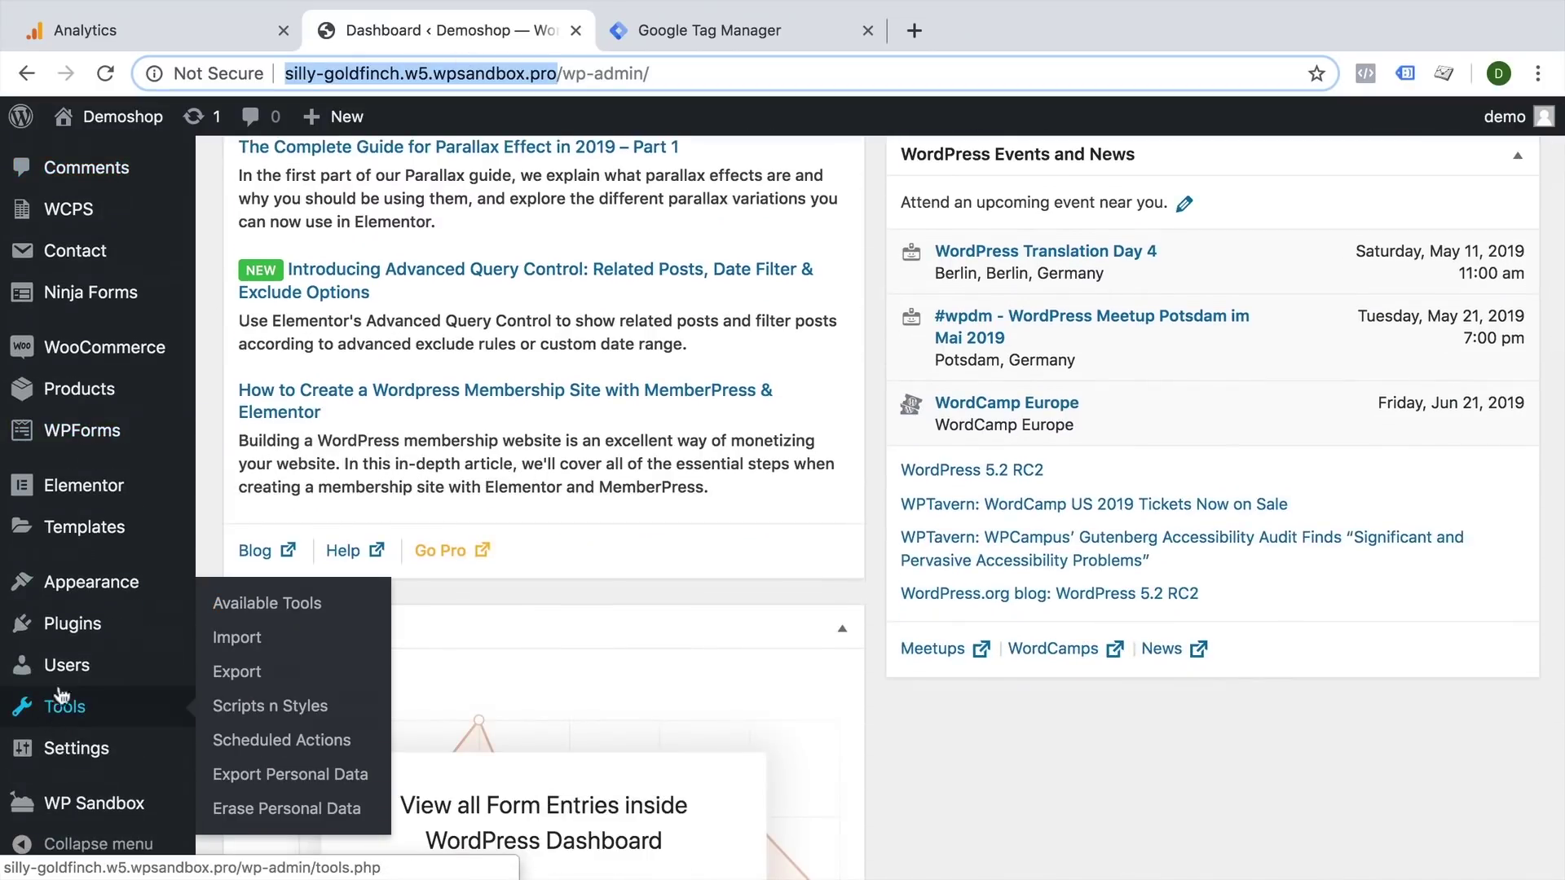
pyautogui.moveTo(70, 623)
pyautogui.click(242, 667)
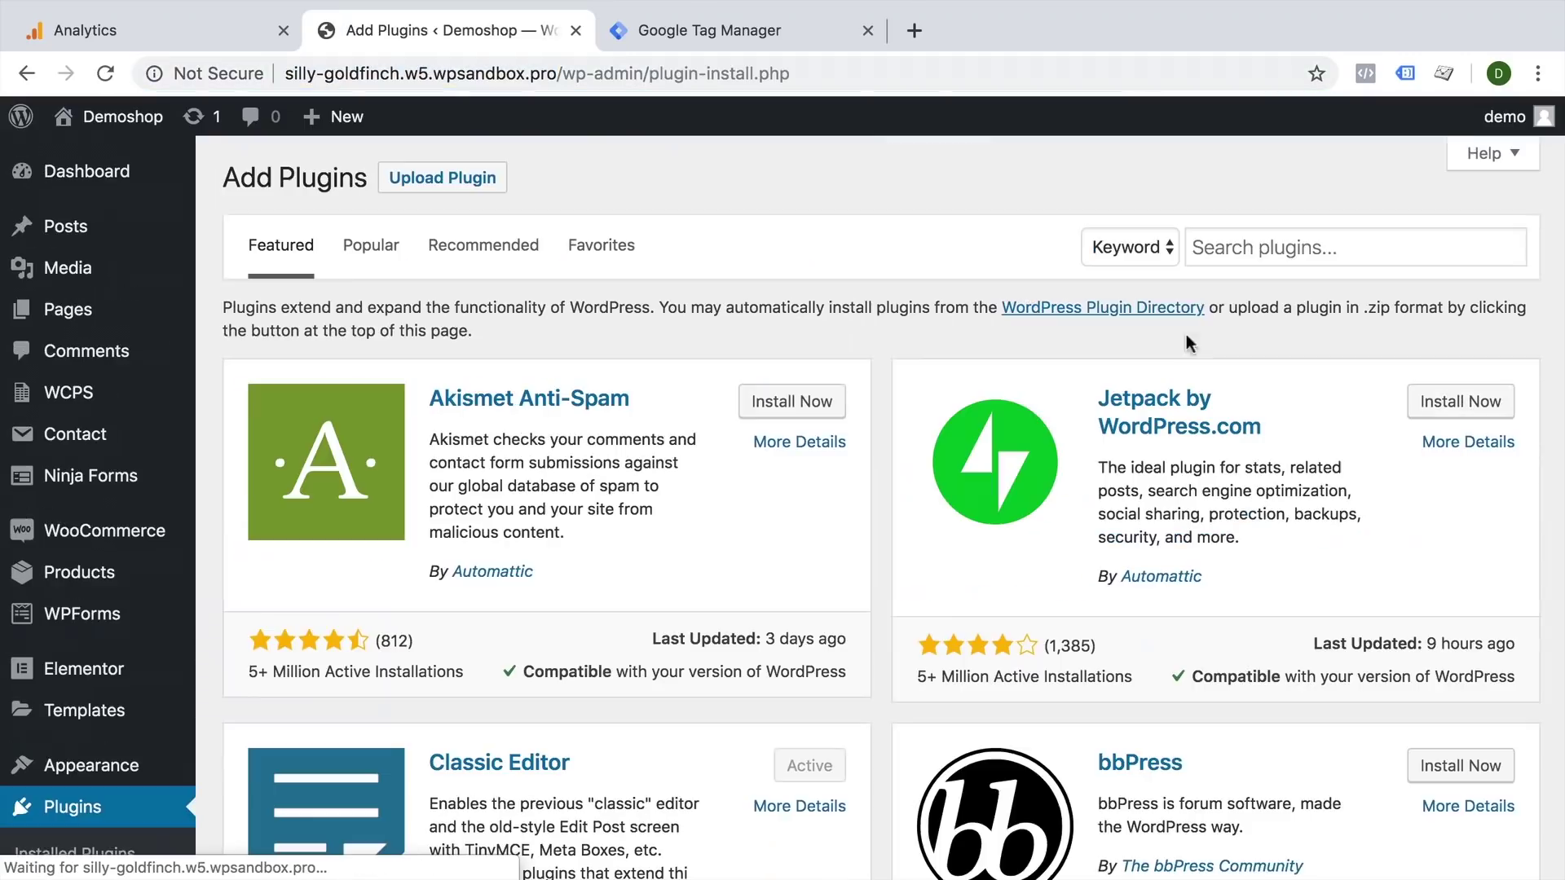
pyautogui.click(1218, 249)
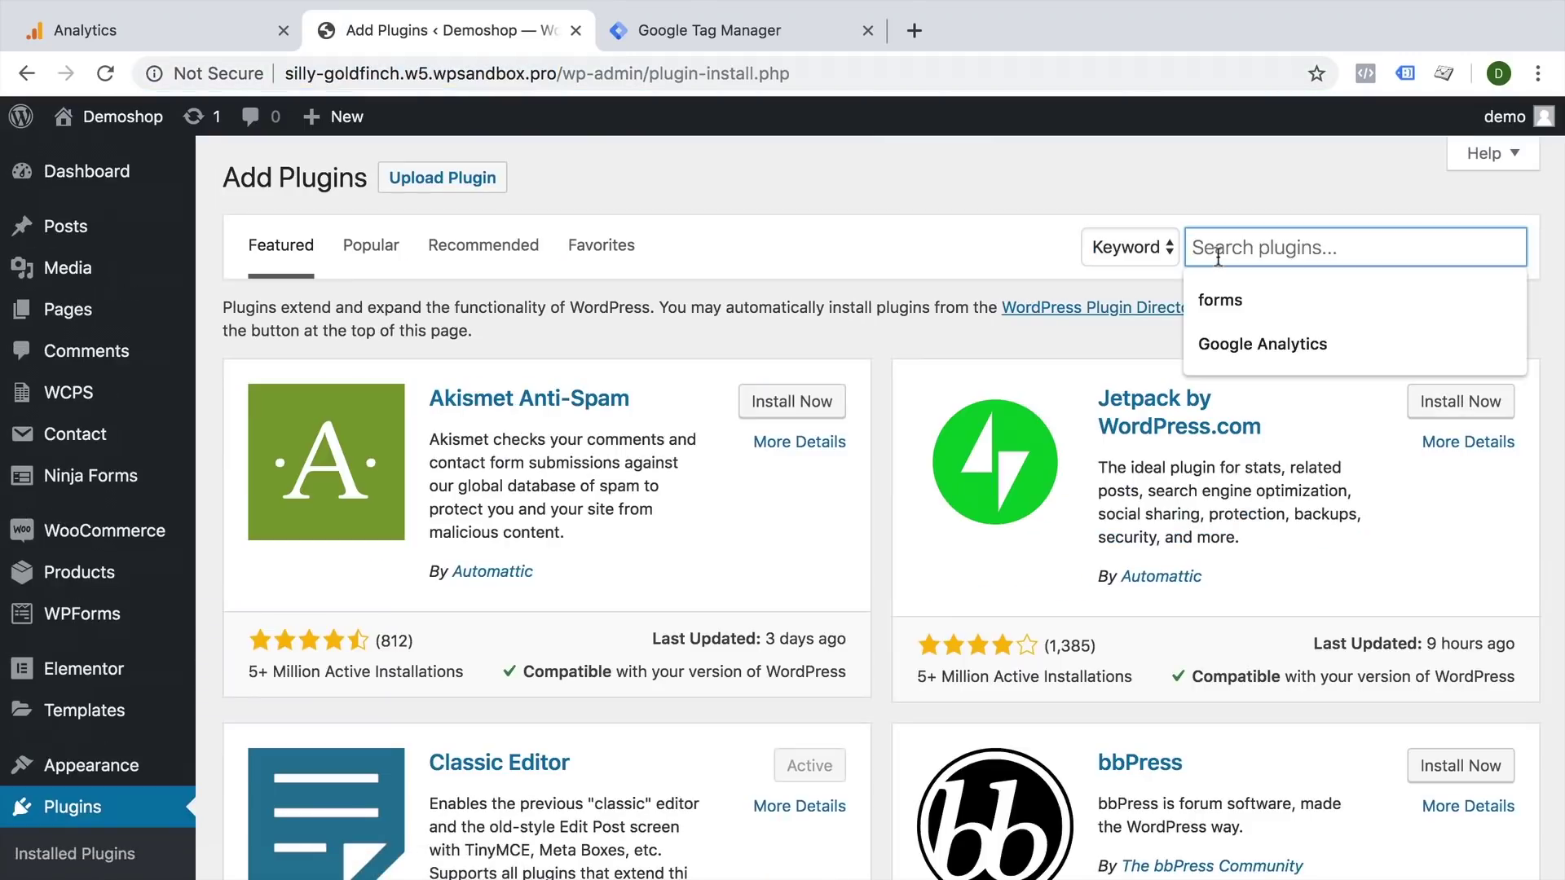
pyautogui.write('Google Analytics')
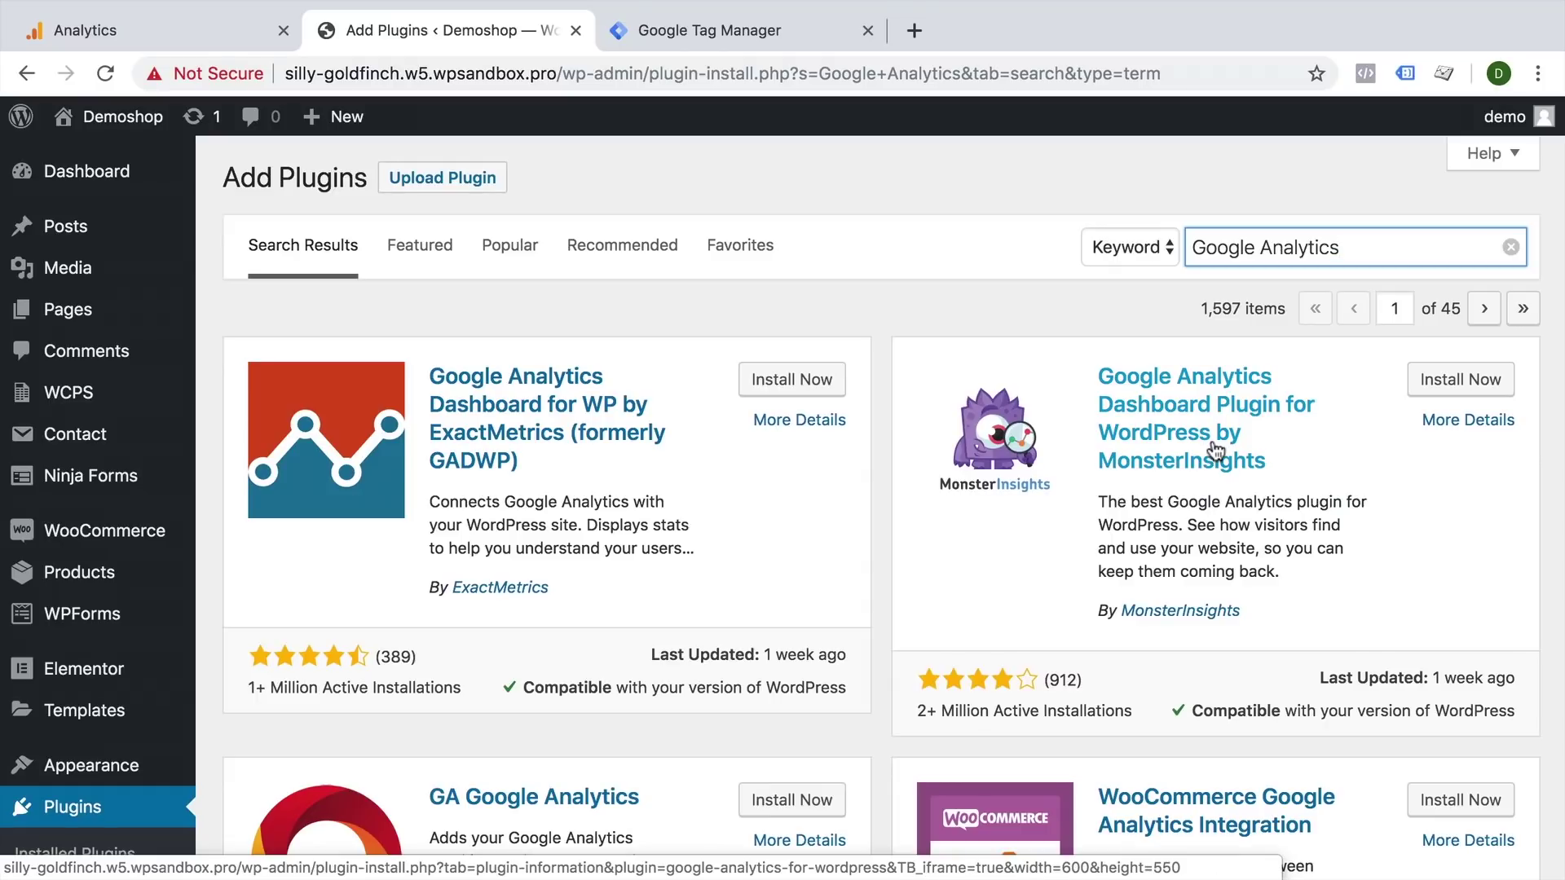
pyautogui.click(1434, 381)
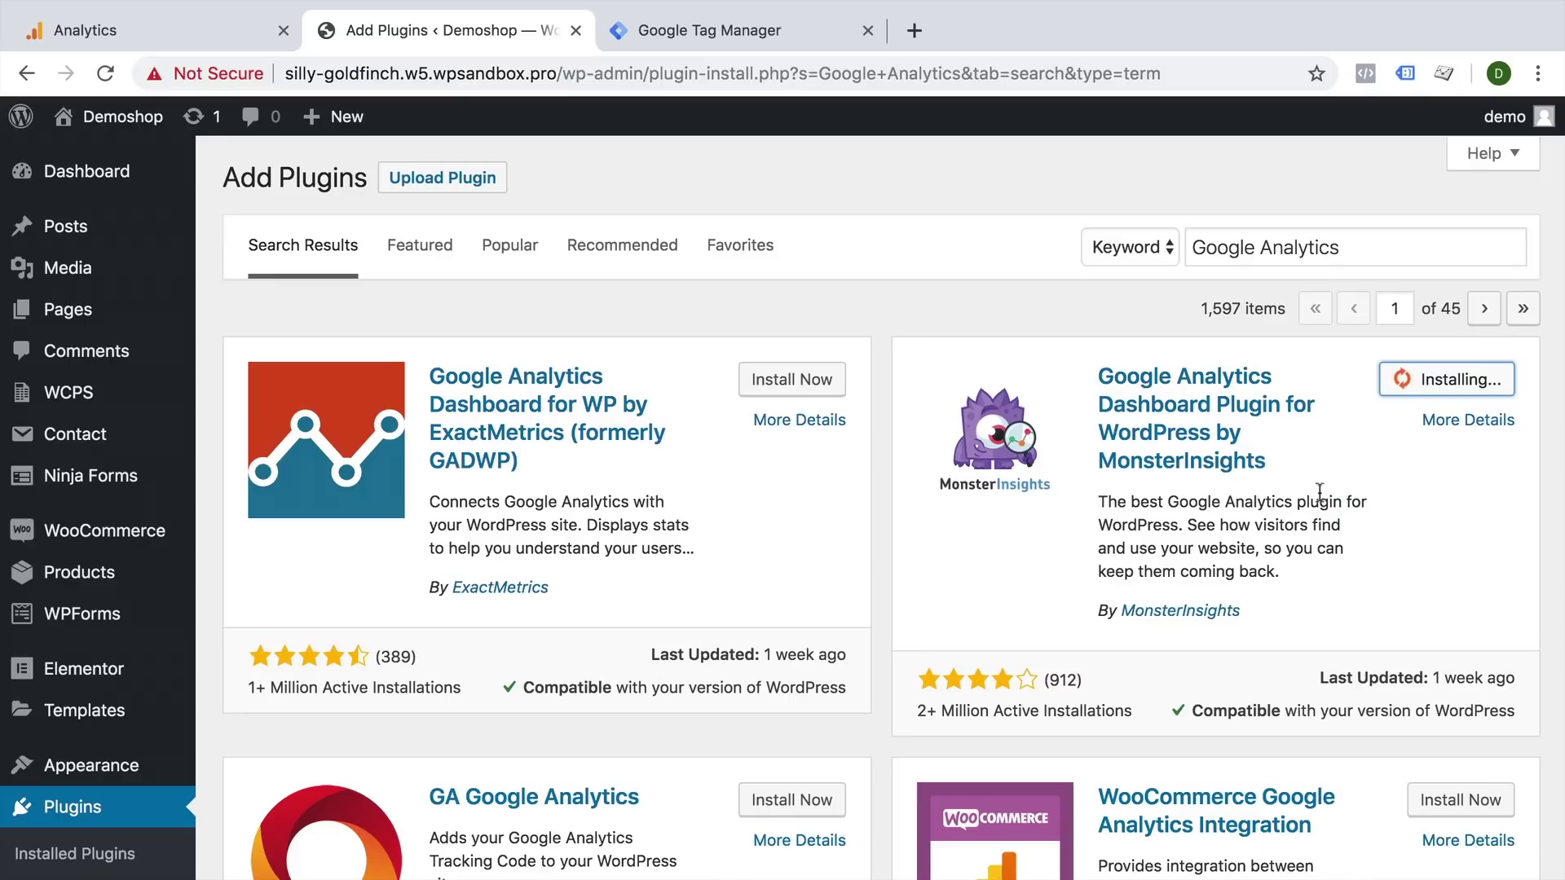
pyautogui.click(1473, 383)
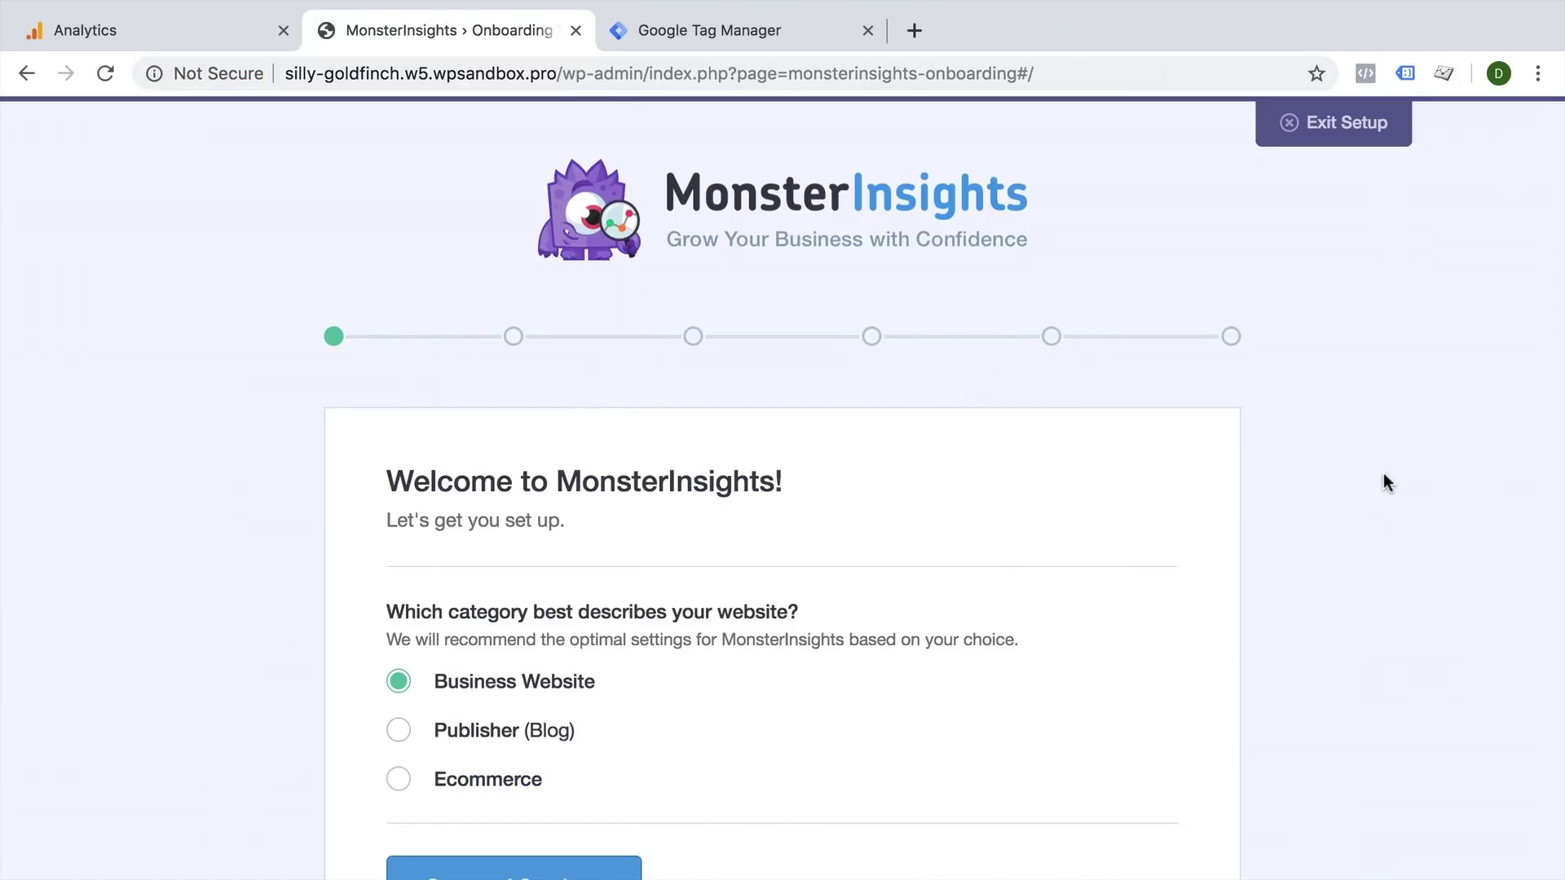
# - Continue the MonsterInsights setup as a Business Website and authorise its connection with the demo Google account
pyautogui.scroll(-2, 1382, 483)
pyautogui.click(500, 748)
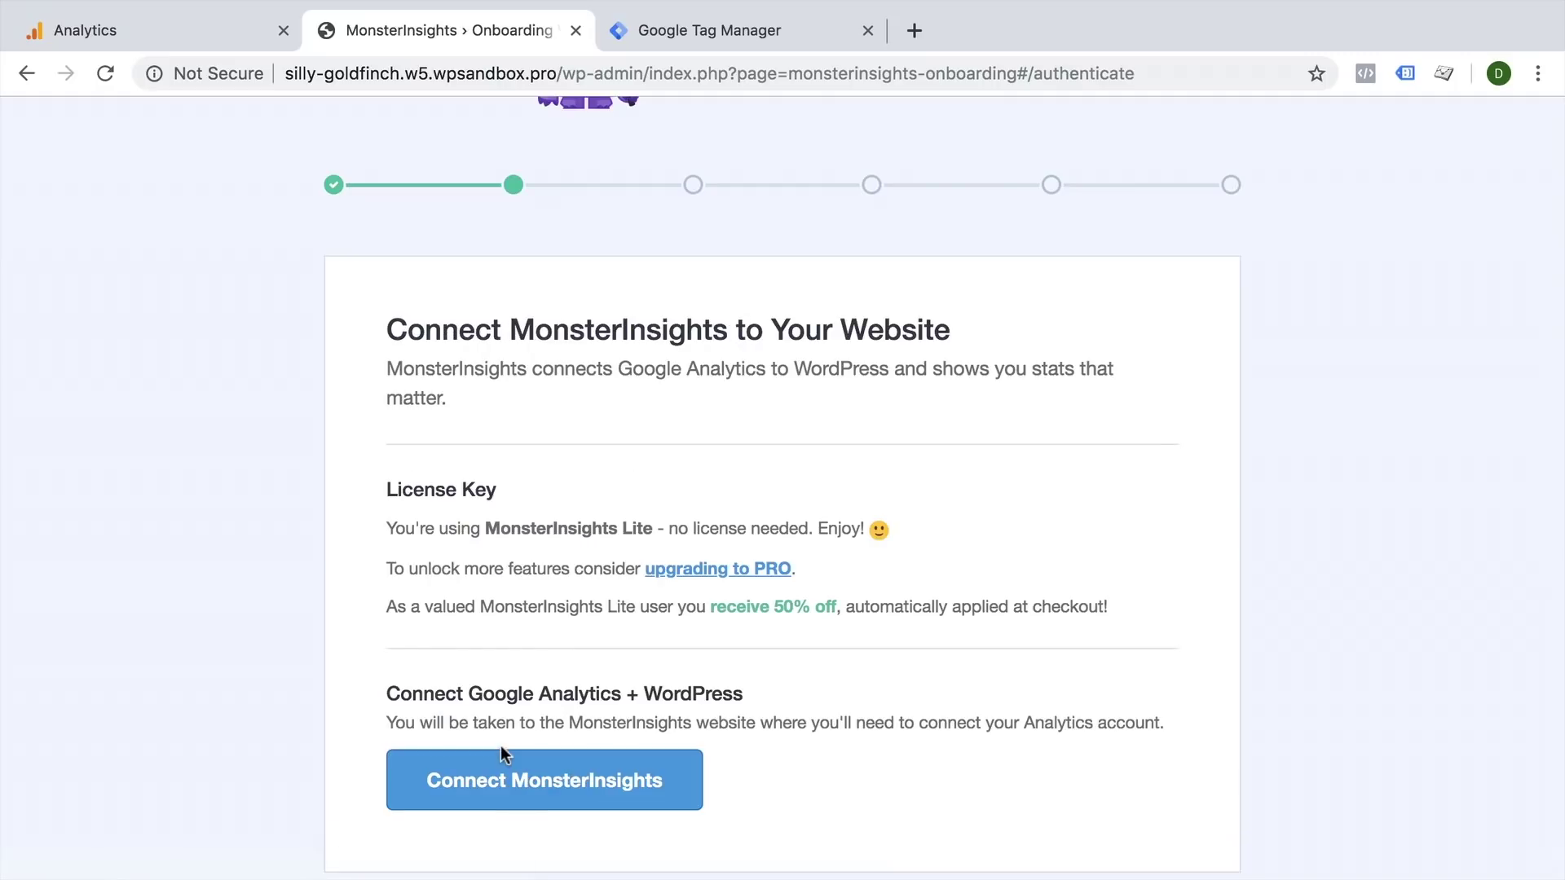
pyautogui.click(458, 799)
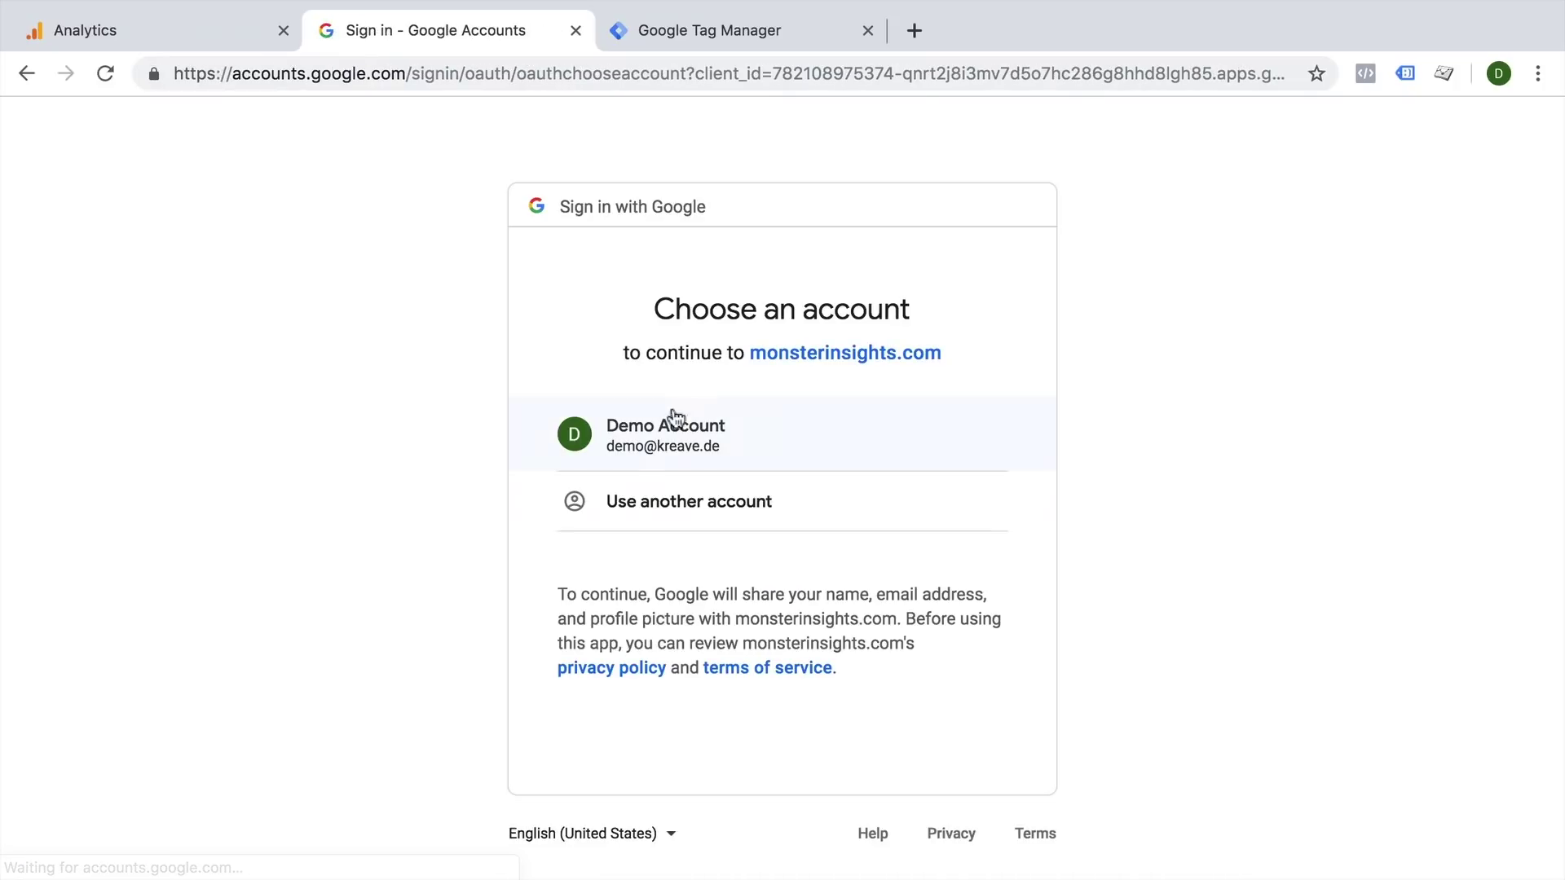
pyautogui.click(673, 419)
pyautogui.scroll(-4, 662, 423)
pyautogui.click(949, 705)
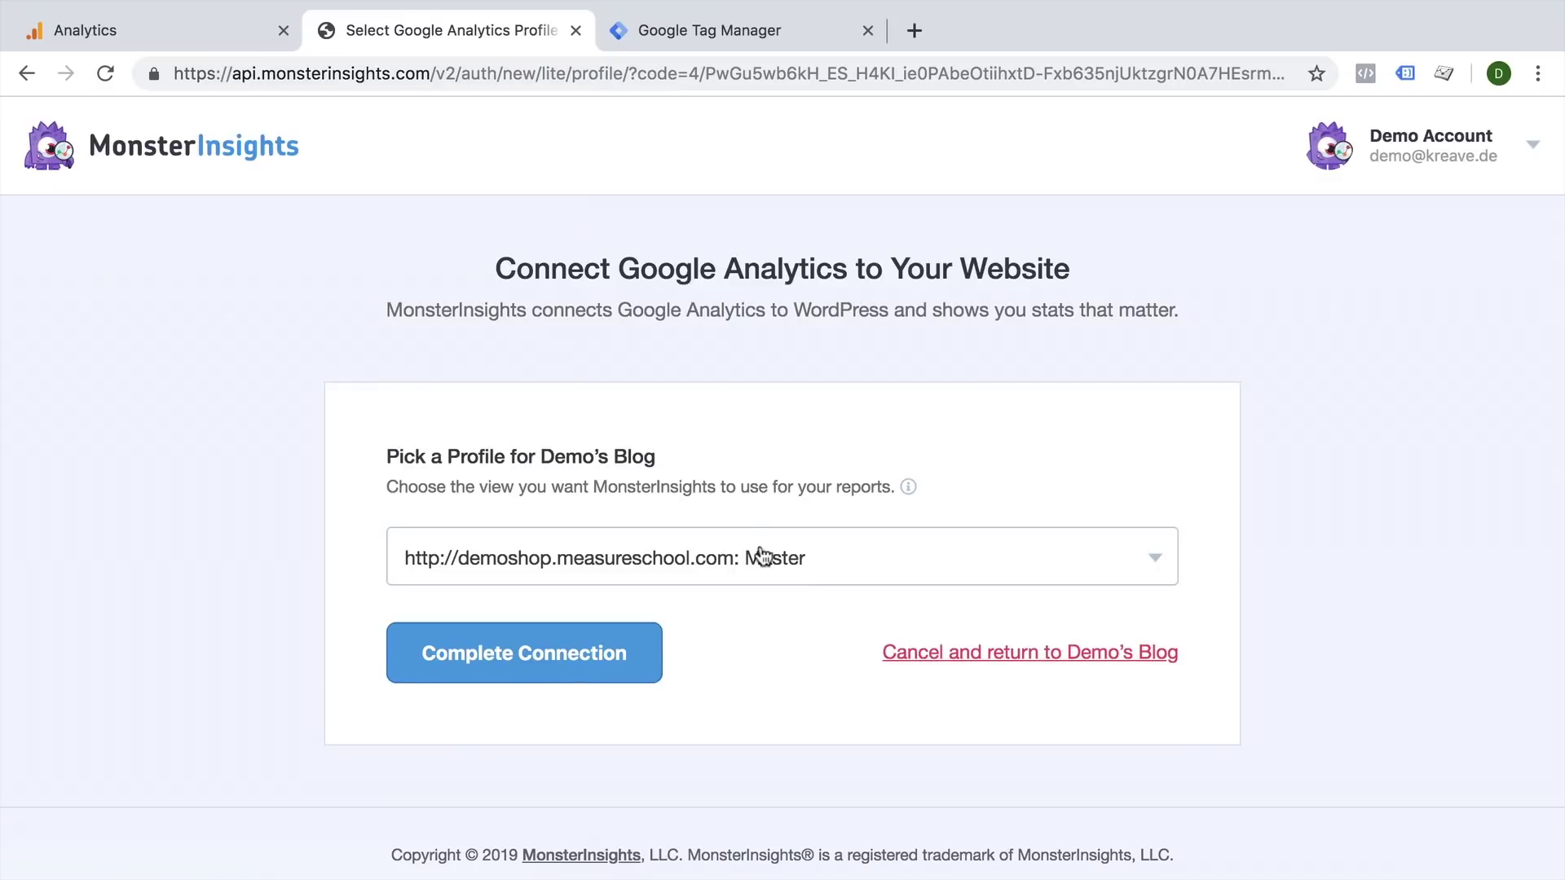
# - Find the Demoshop profile by its copied tracking ID, choose its All Web Site Data view, and complete the MonsterInsights connection
pyautogui.click(762, 558)
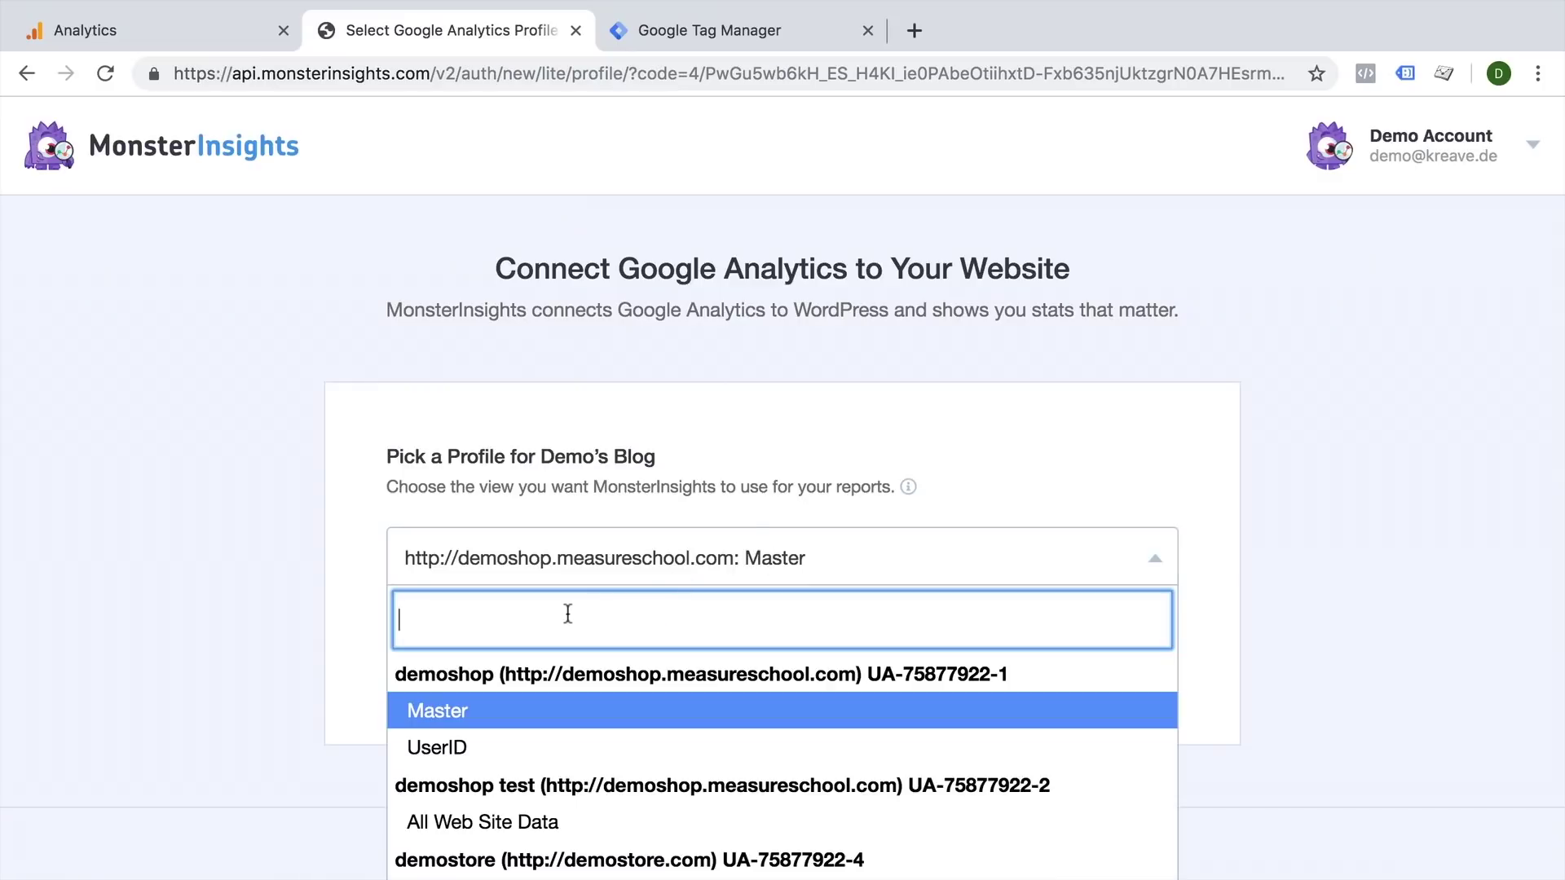
pyautogui.write('http://silly-goldfinch.w5.wpsandbox.pro')
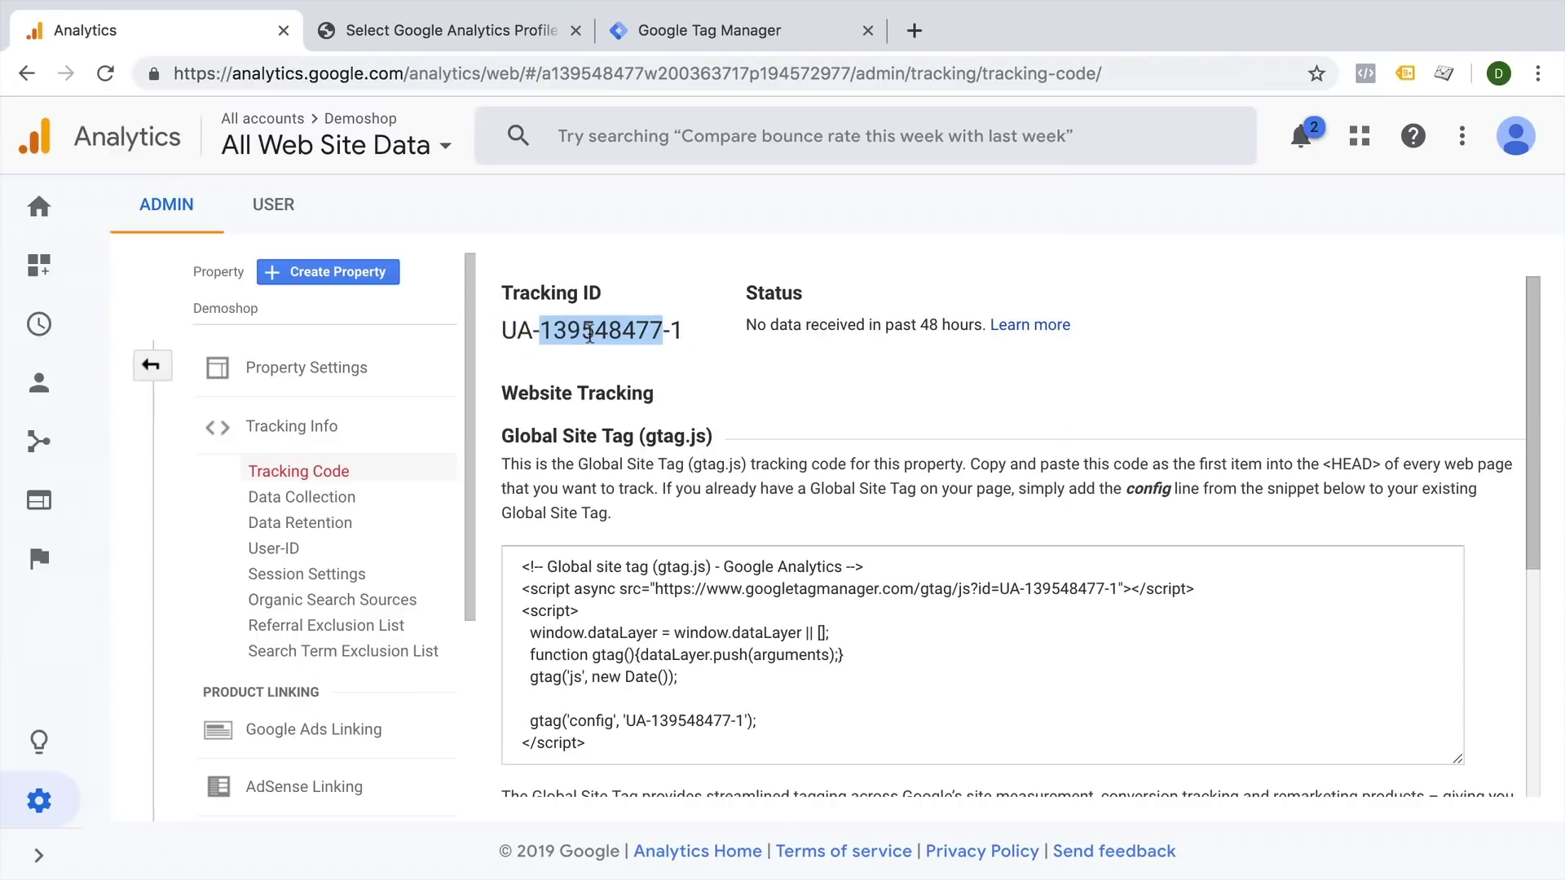
pyautogui.tripleClick(591, 332)
pyautogui.press('super+v')
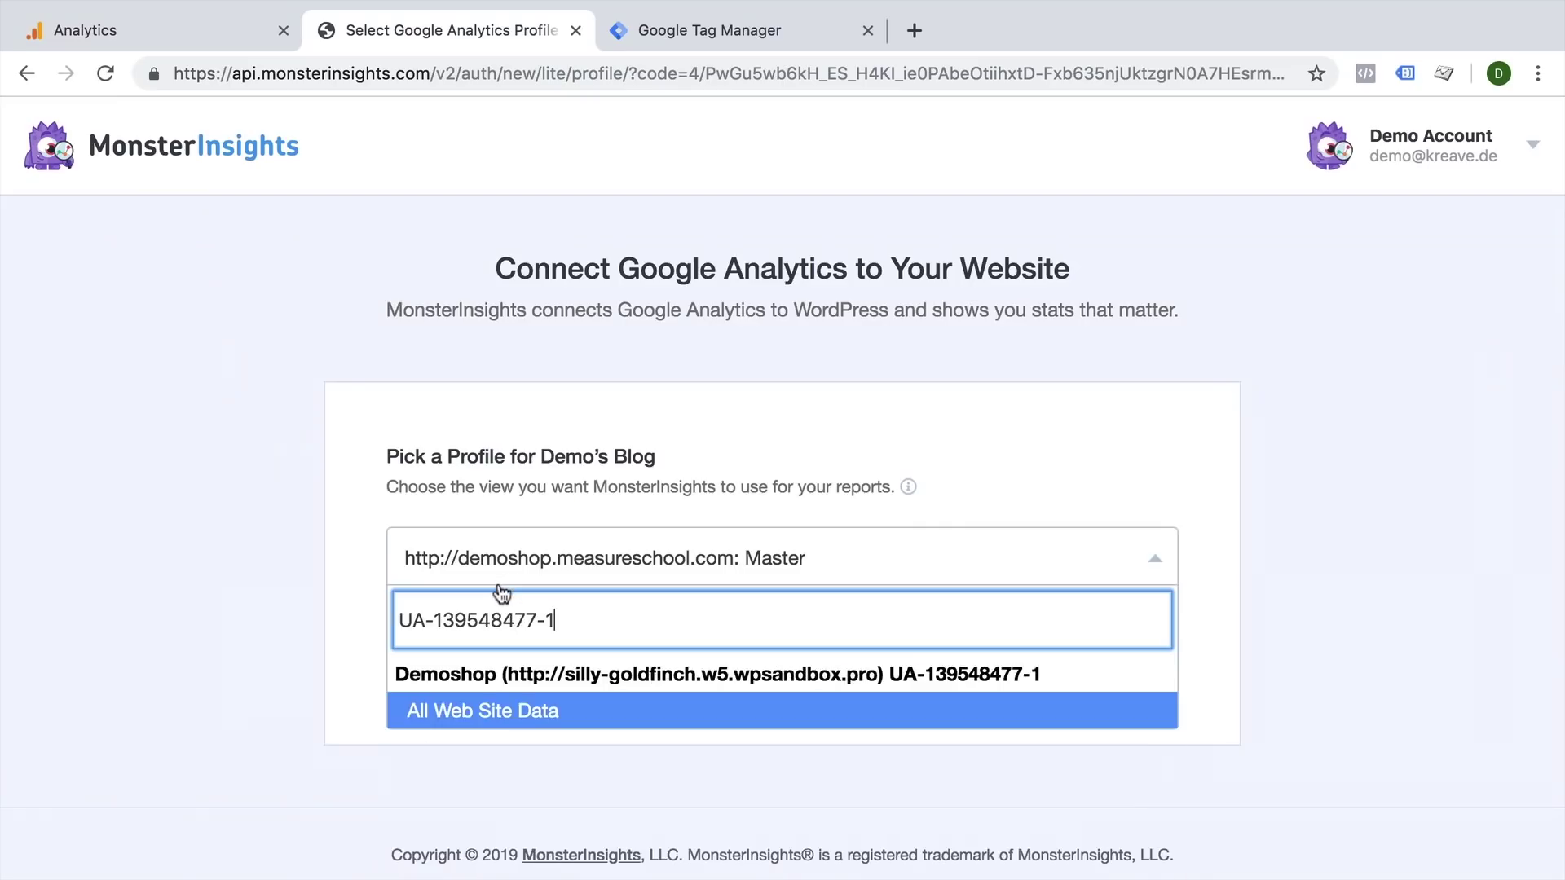
pyautogui.click(498, 722)
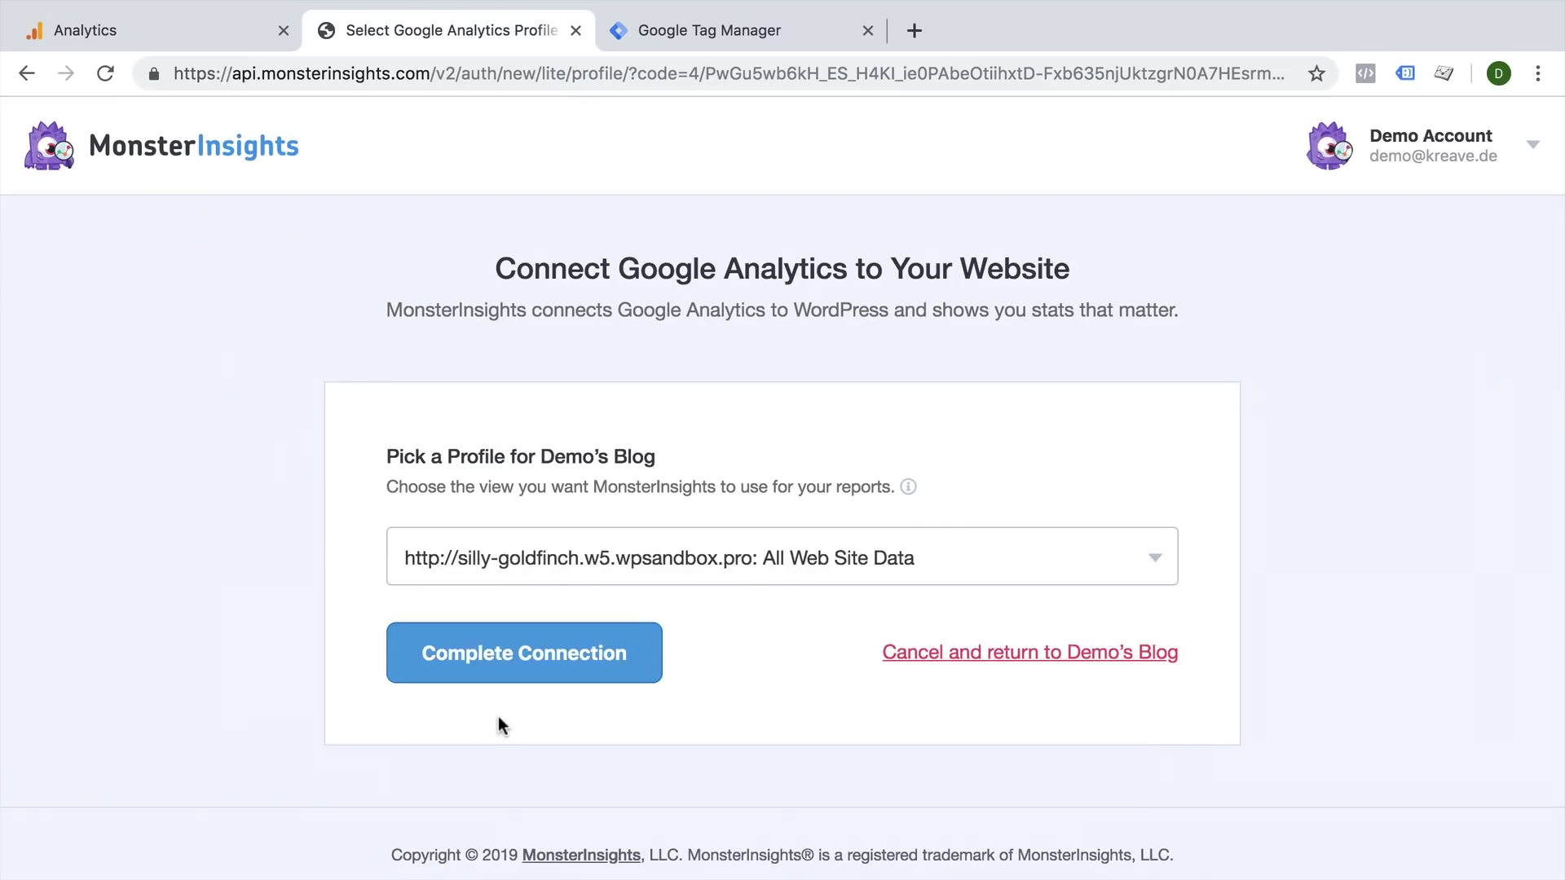
pyautogui.click(517, 680)
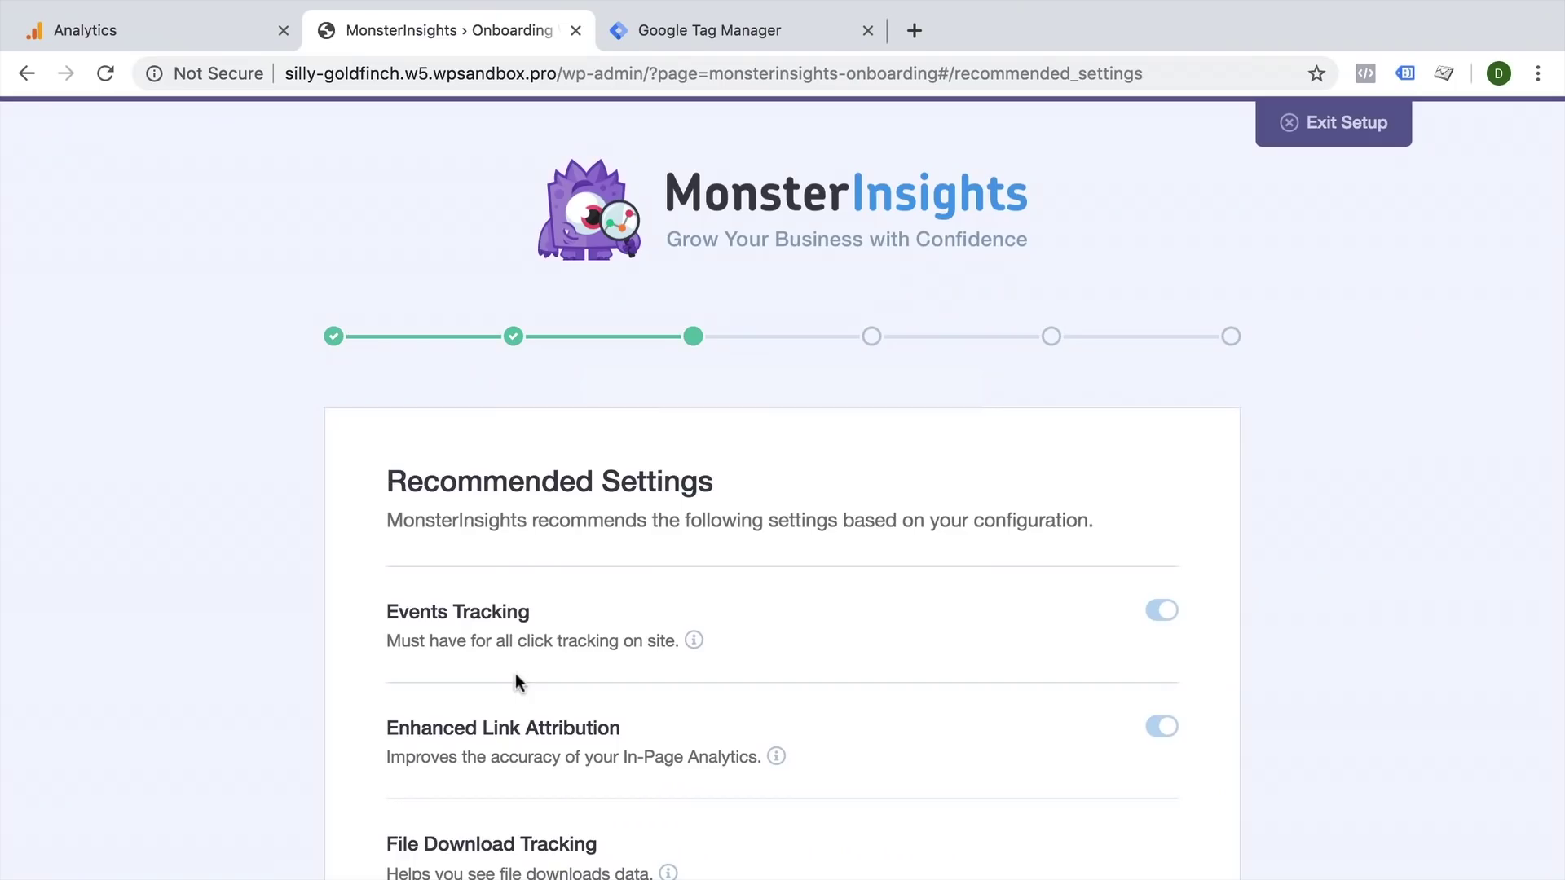
# - Review and keep the recommended MonsterInsights settings, and finish the setup wizard to reach the plugin settings
pyautogui.scroll(-6, 579, 477)
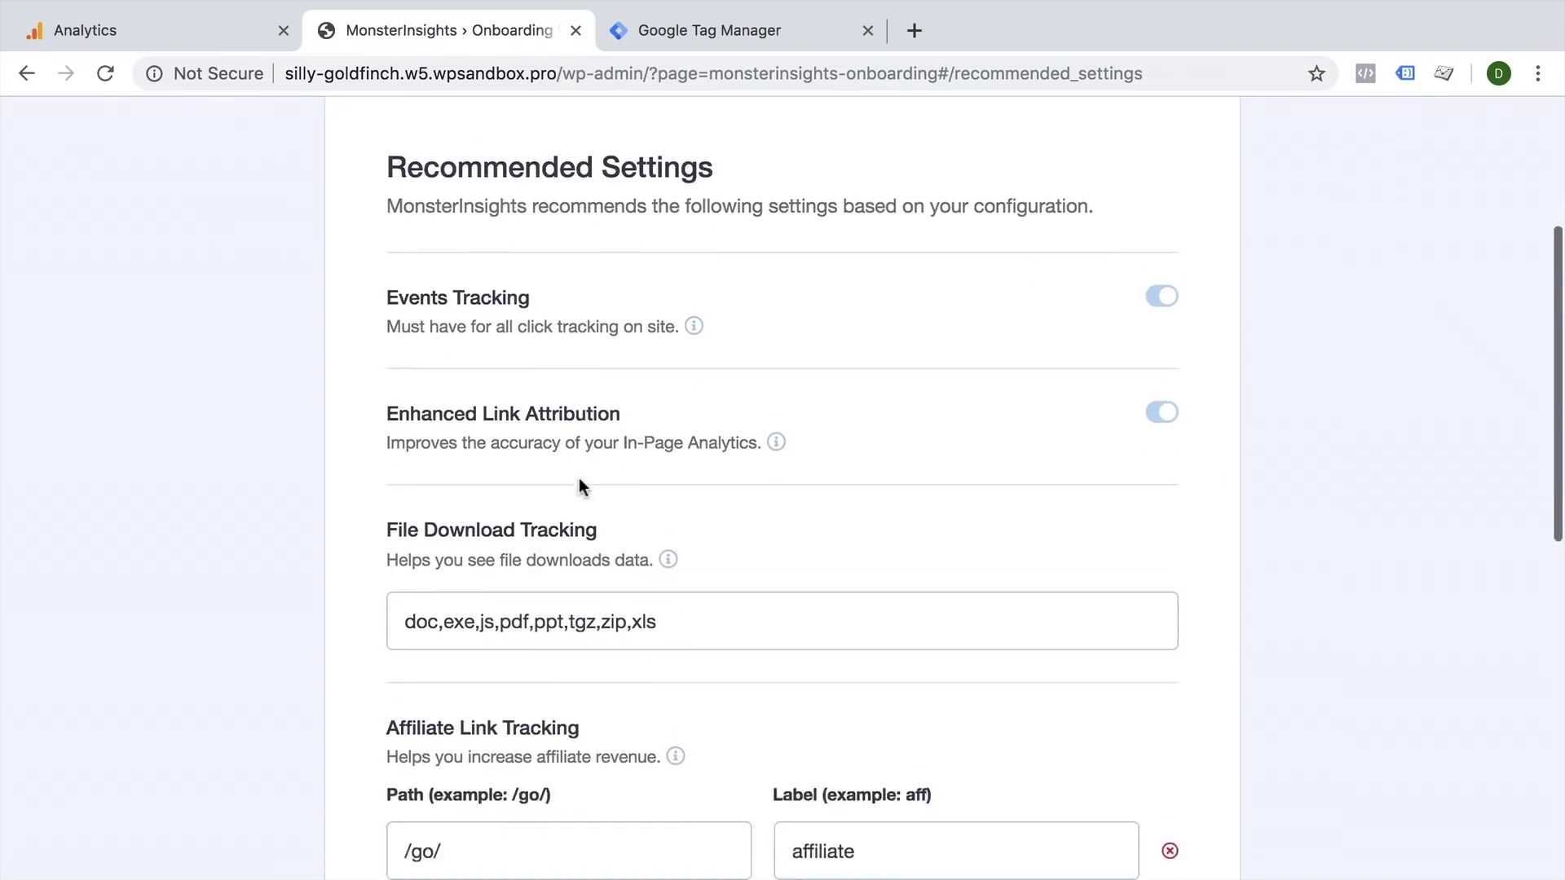
pyautogui.scroll(-8, 580, 479)
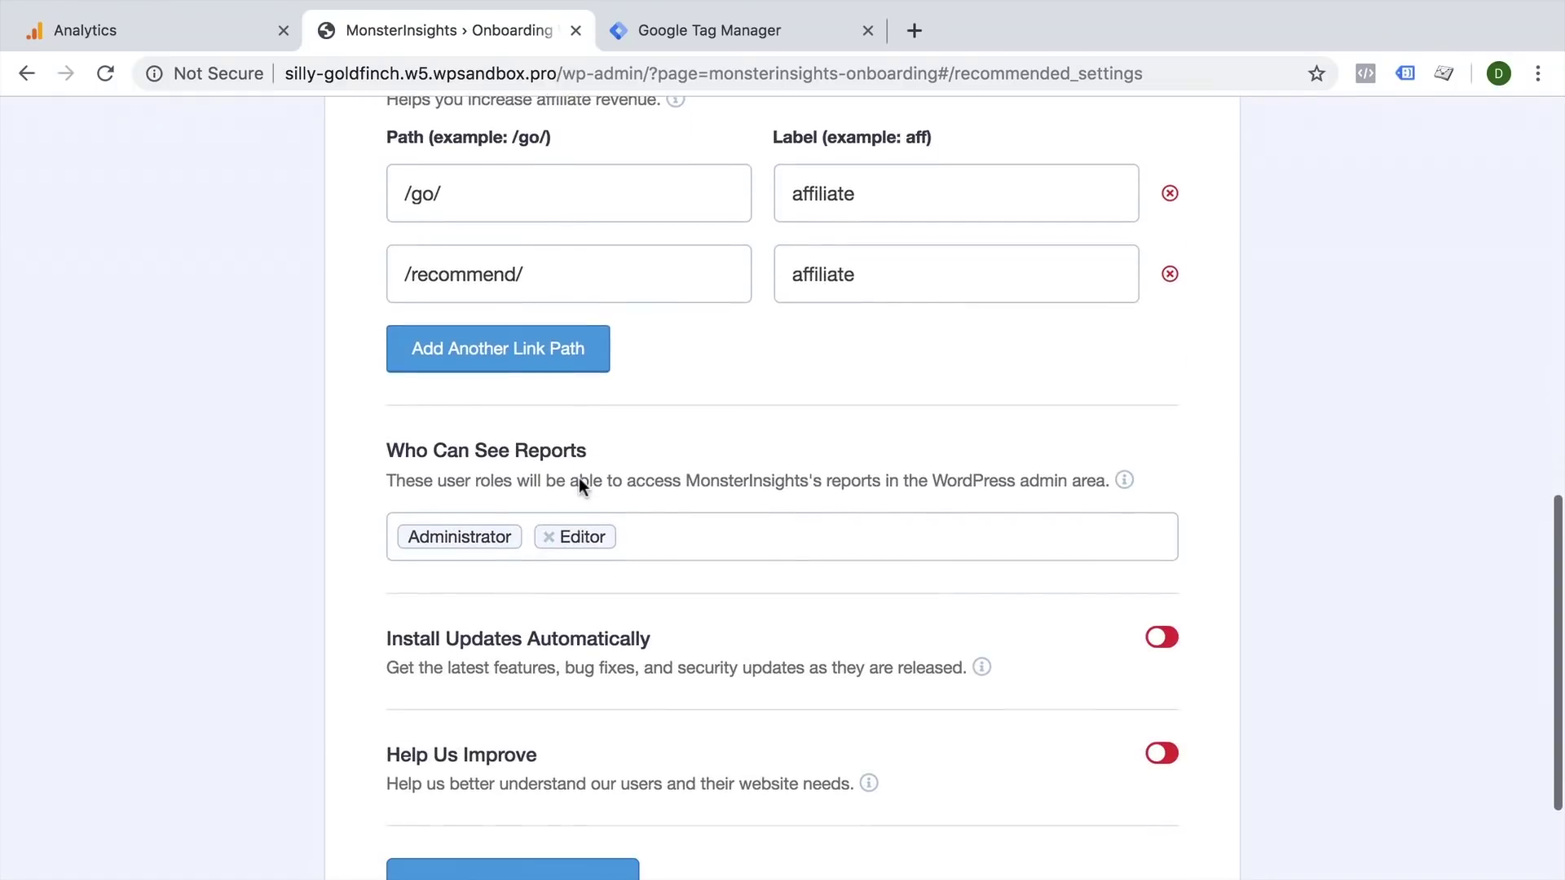
pyautogui.click(488, 747)
pyautogui.click(489, 747)
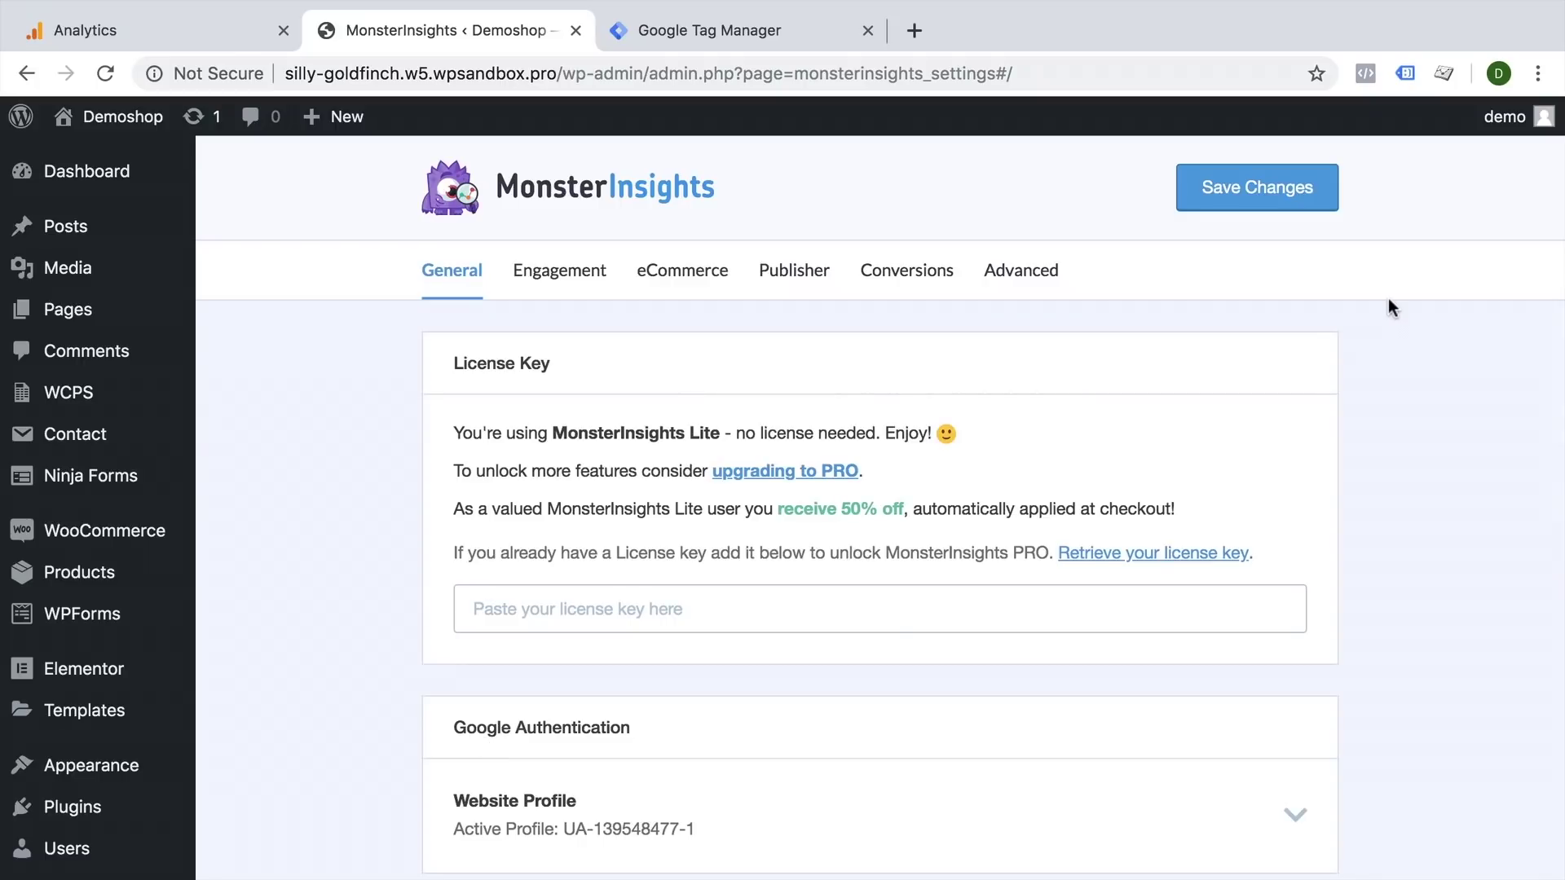
# - Visit the Demoshop storefront and inspect the details of its Google Analytics tag with Google Tag Assistant
pyautogui.click(163, 122)
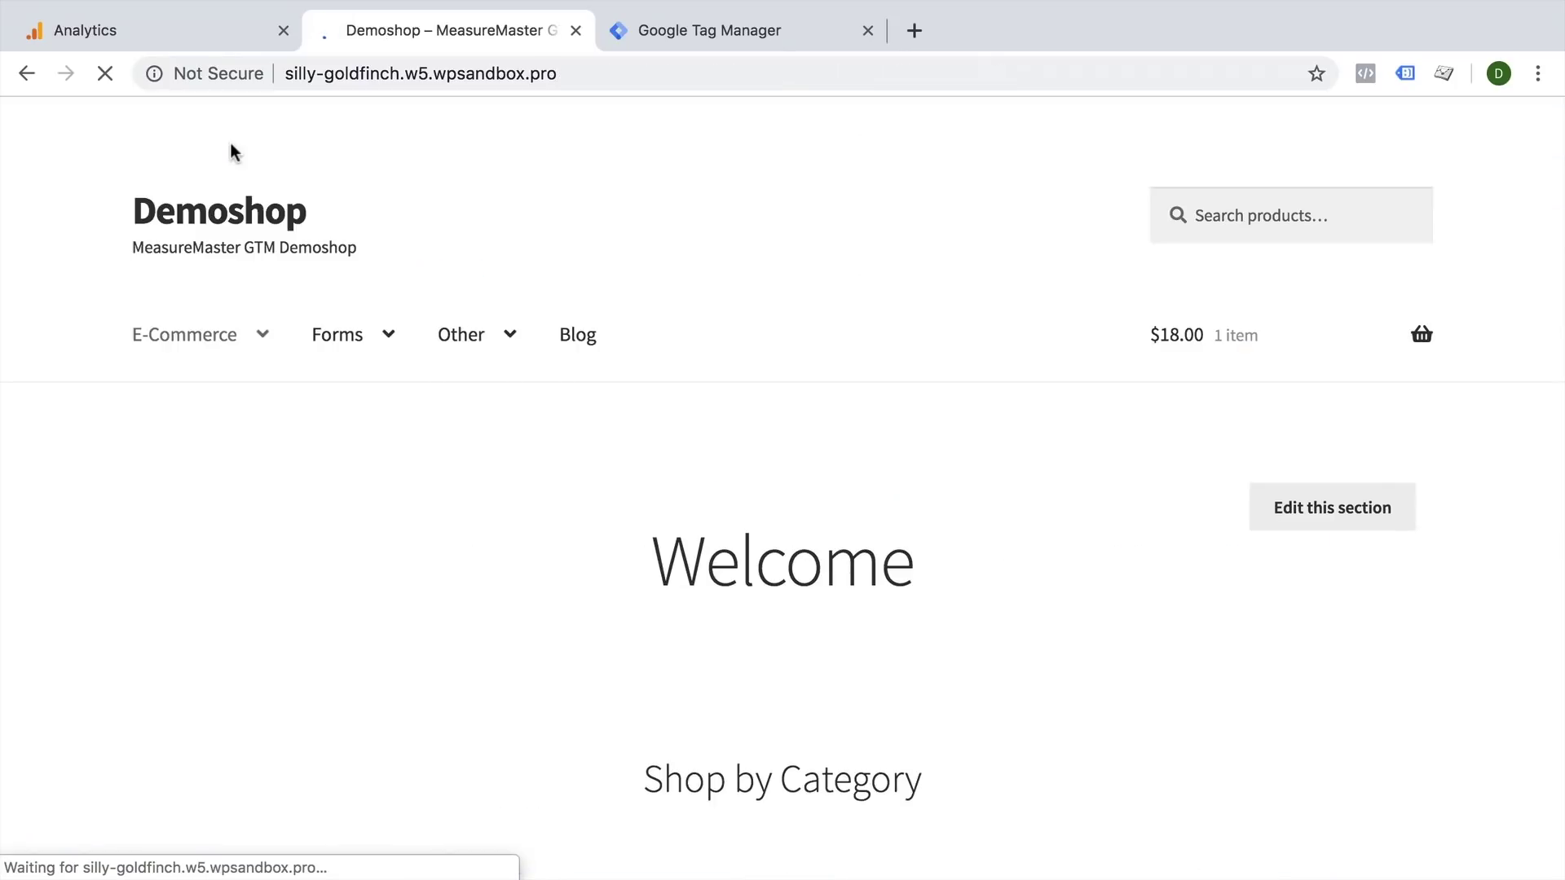
pyautogui.click(1409, 77)
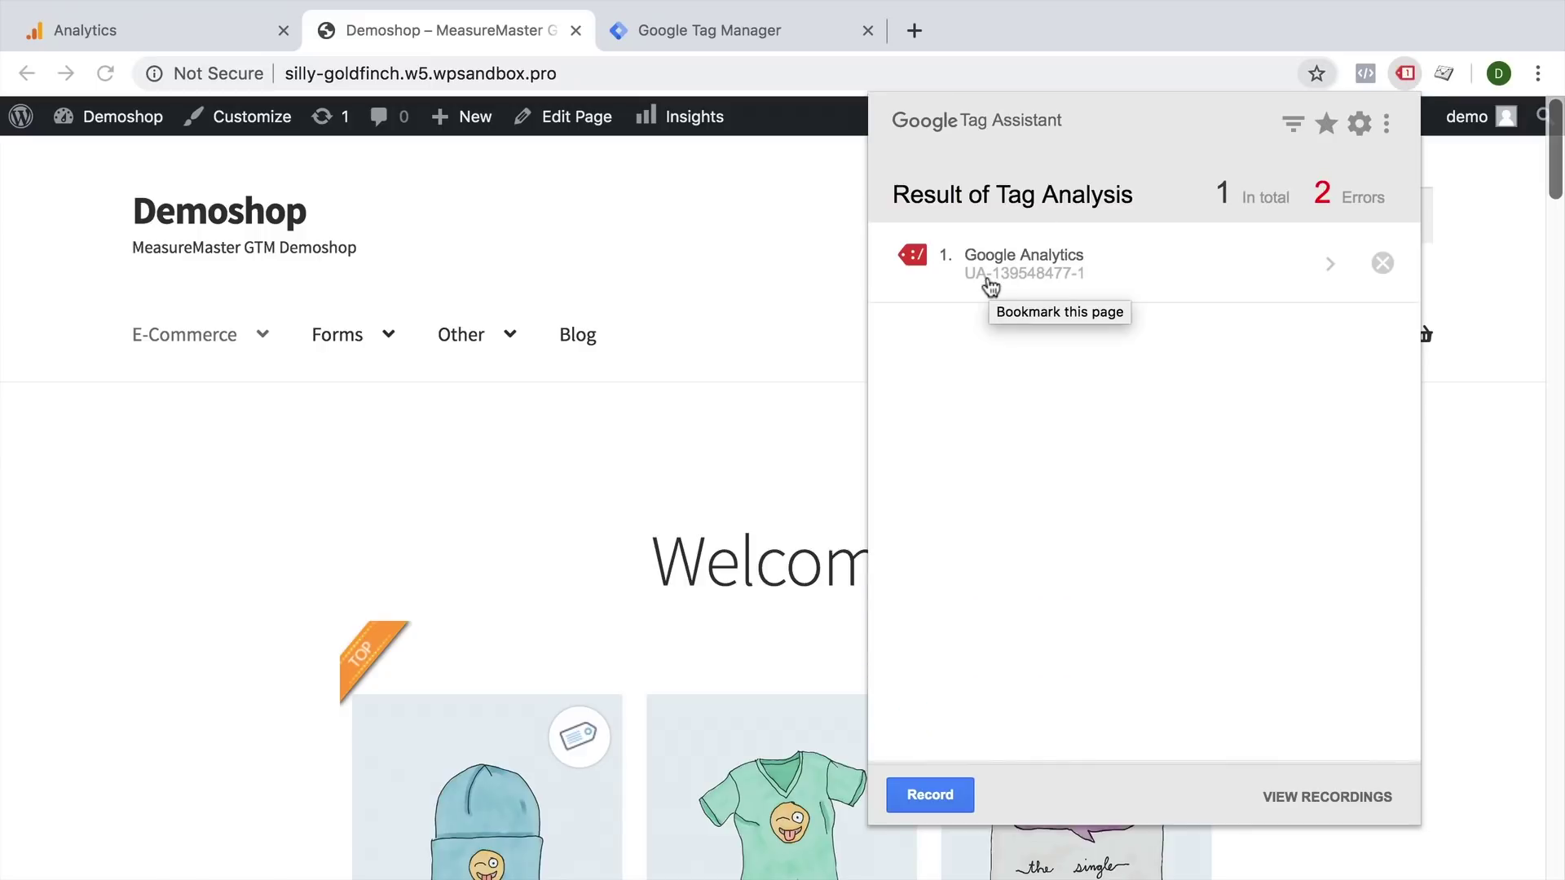
pyautogui.click(991, 284)
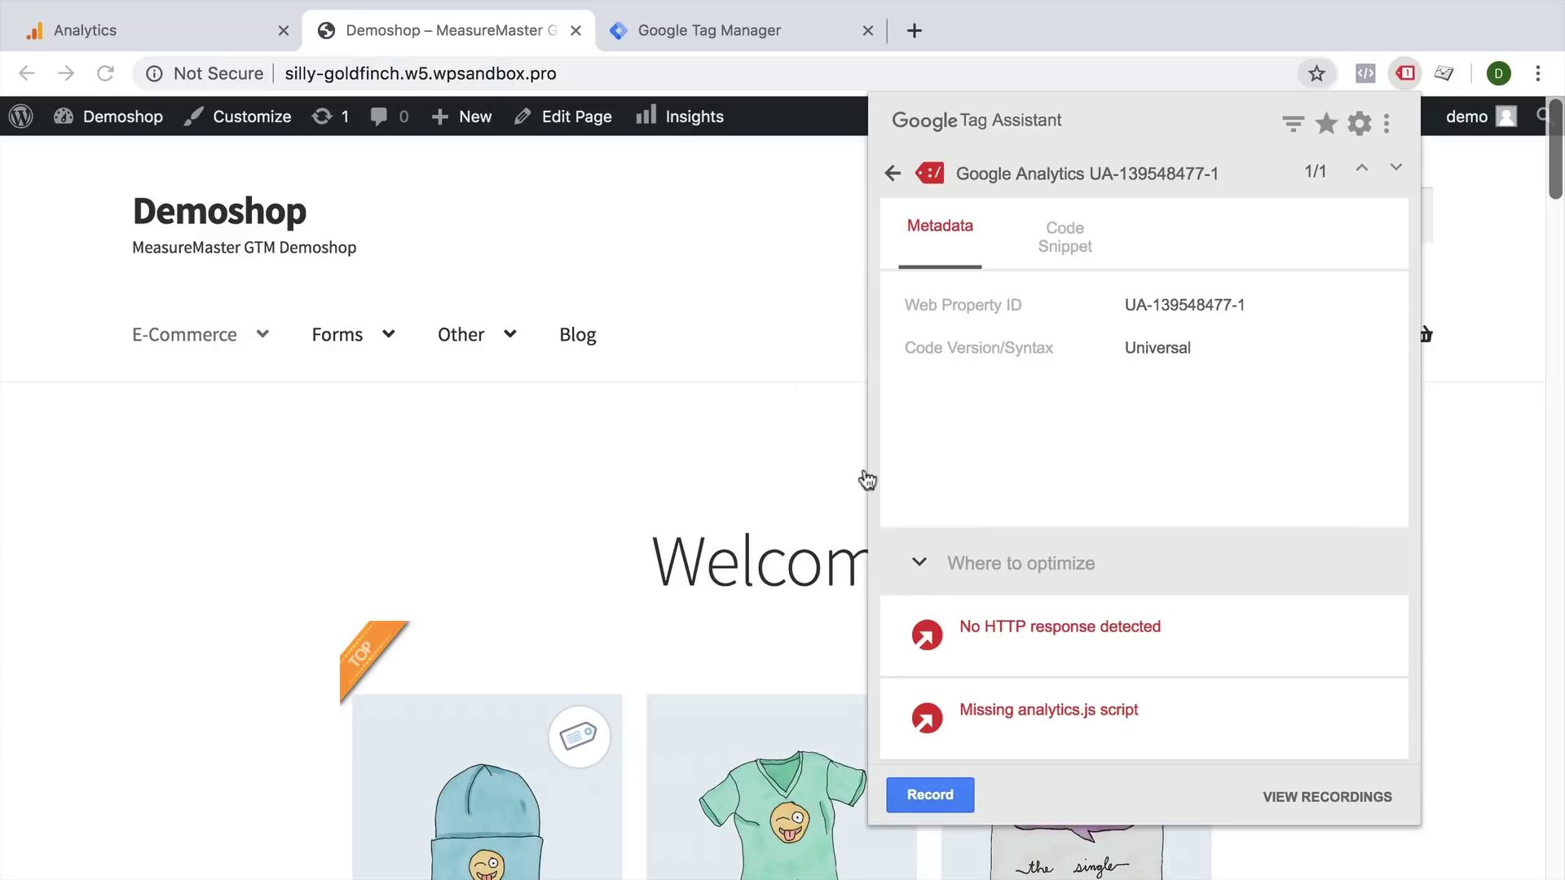
pyautogui.click(425, 153)
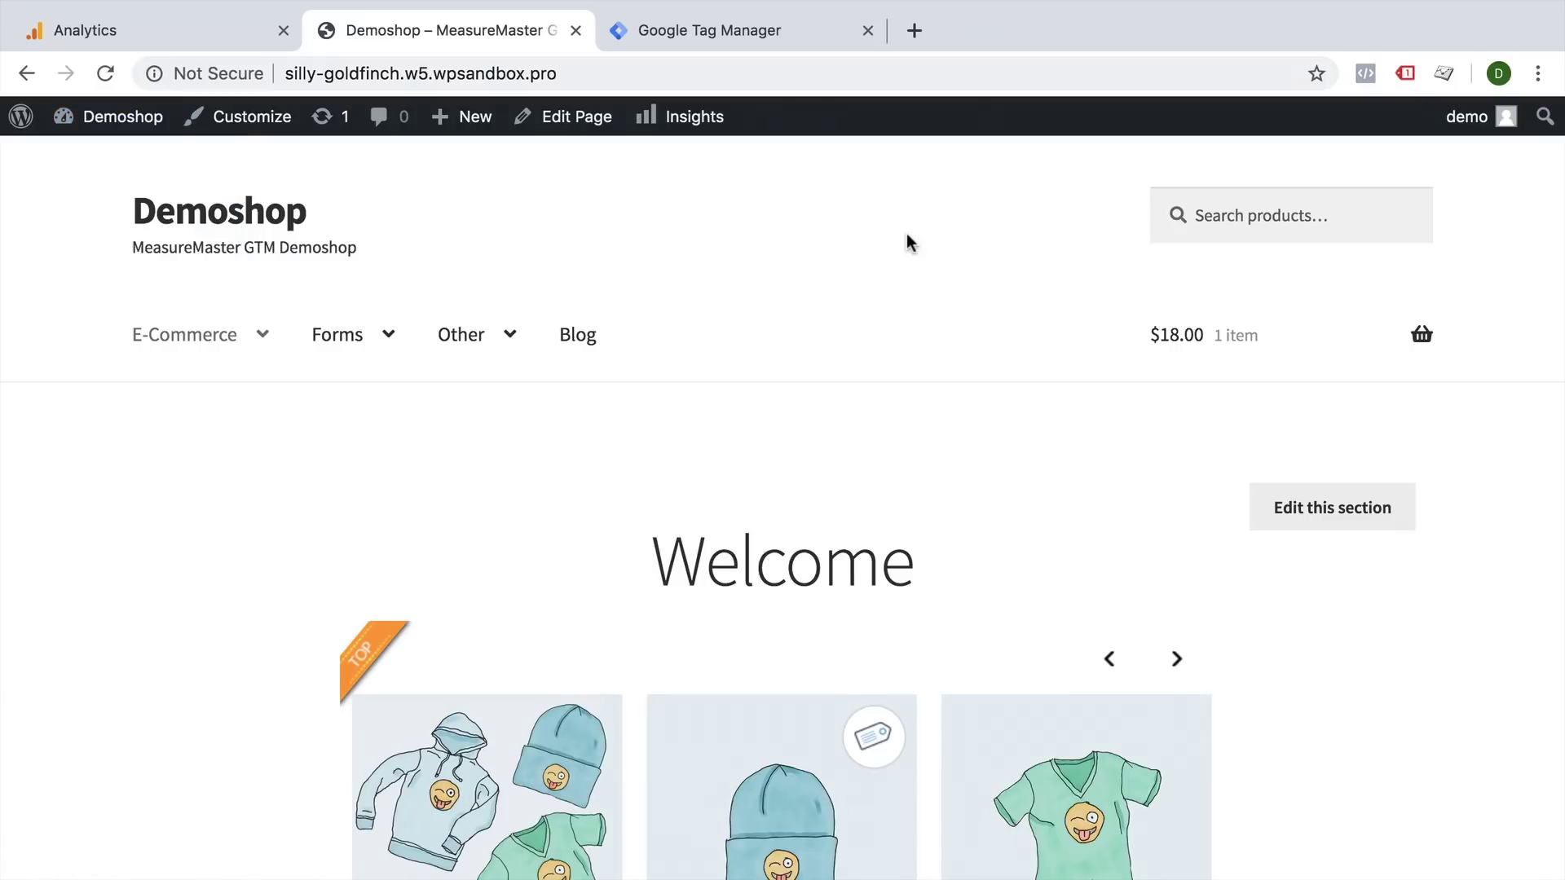
# - Load silly-goldfinch.w5.wpsandbox.pro in an incognito window and check its tags with Google Tag Assistant
pyautogui.press('super+shift+n')
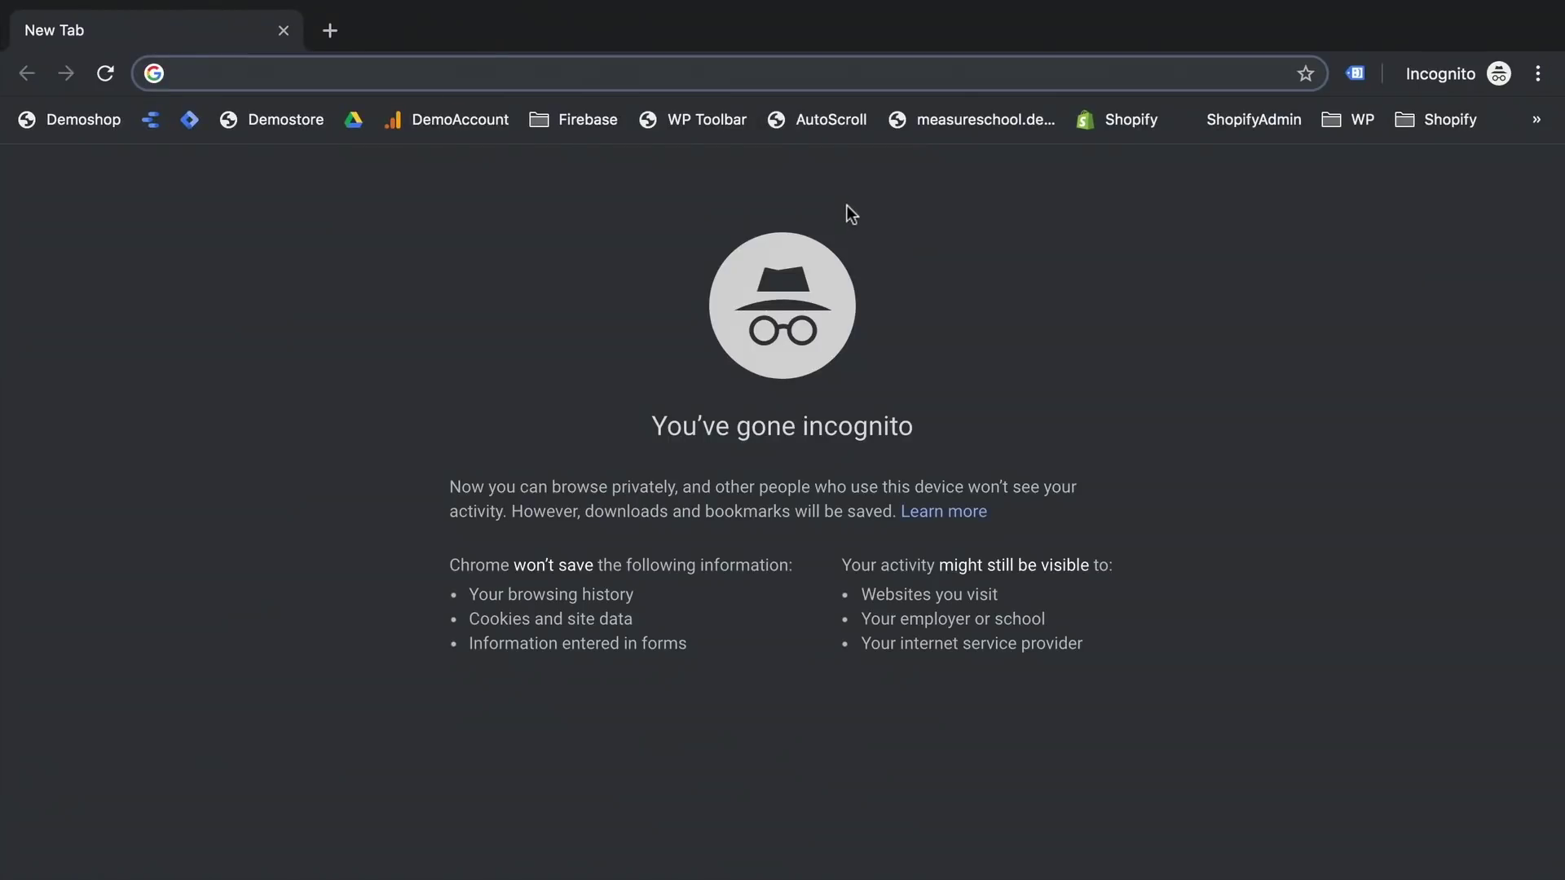
pyautogui.press('super+v')
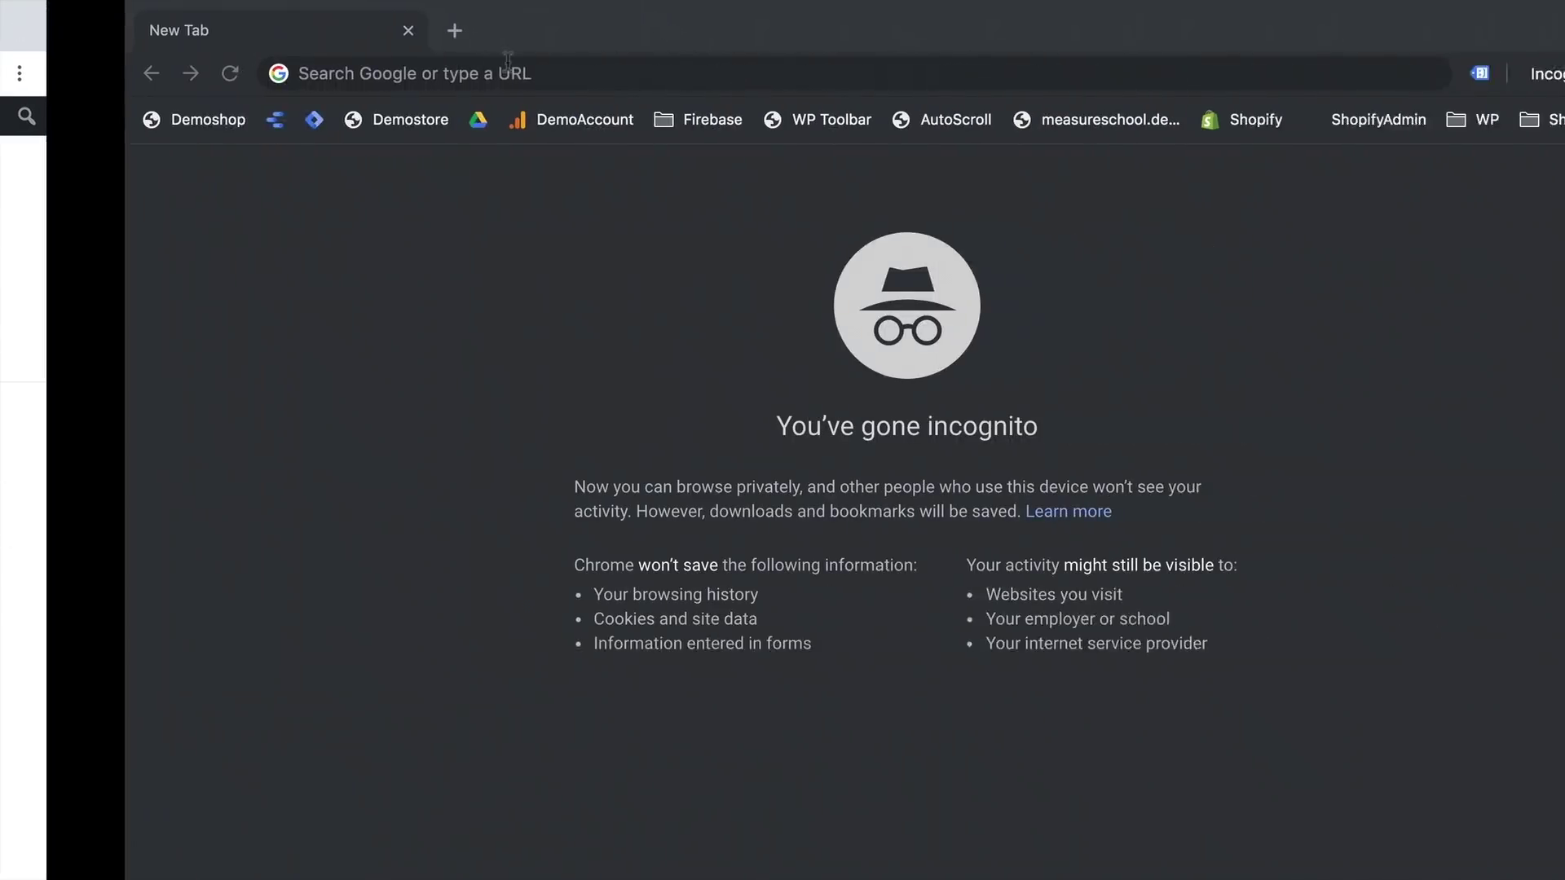
pyautogui.press('super+v')
pyautogui.press('Return')
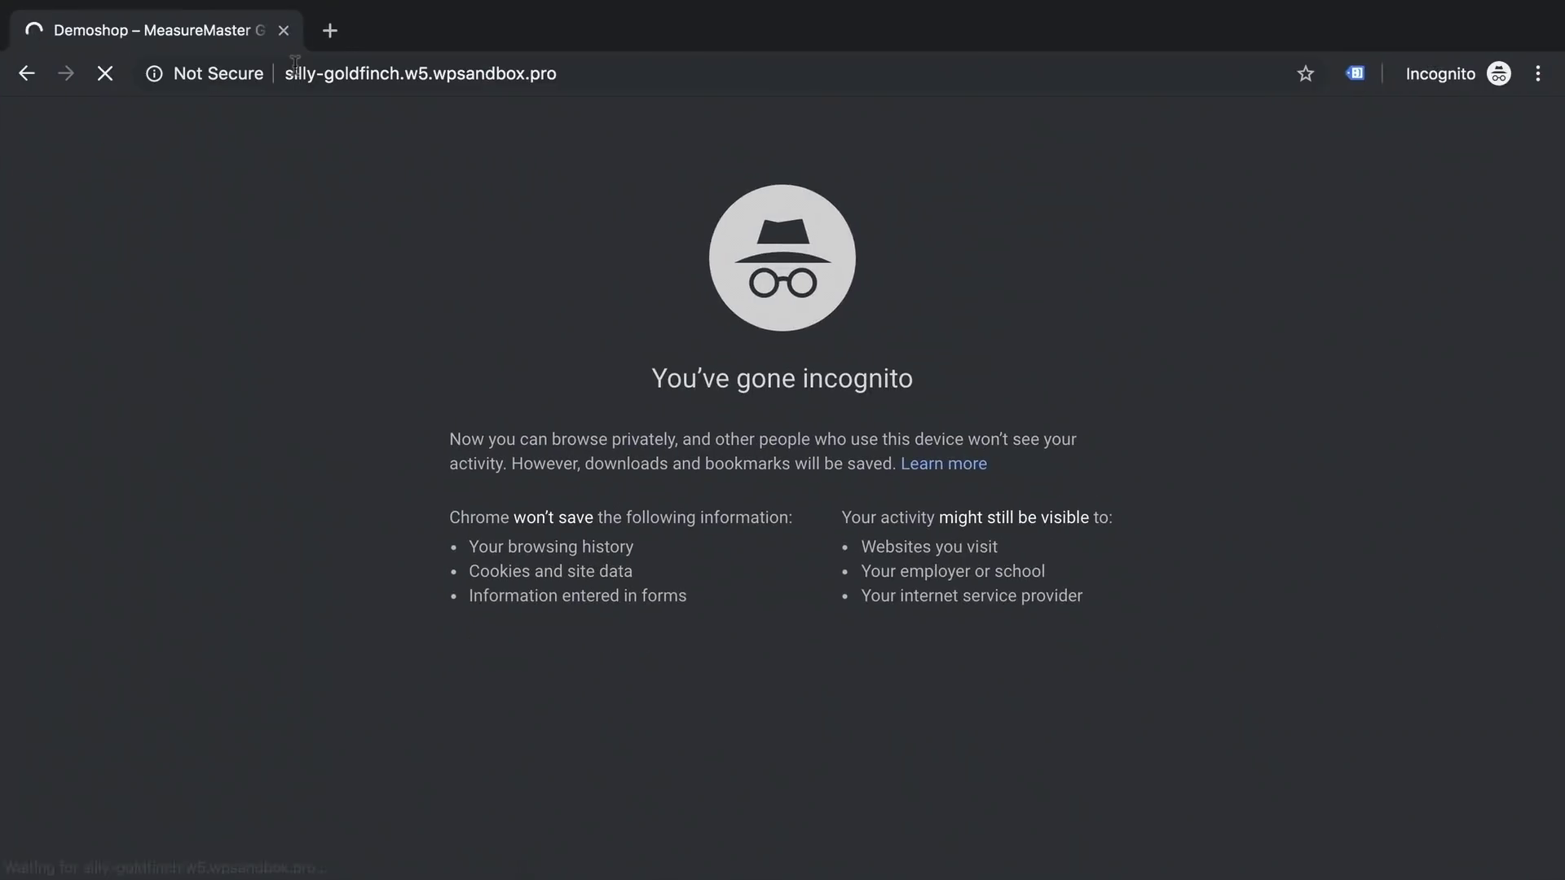
pyautogui.click(1356, 73)
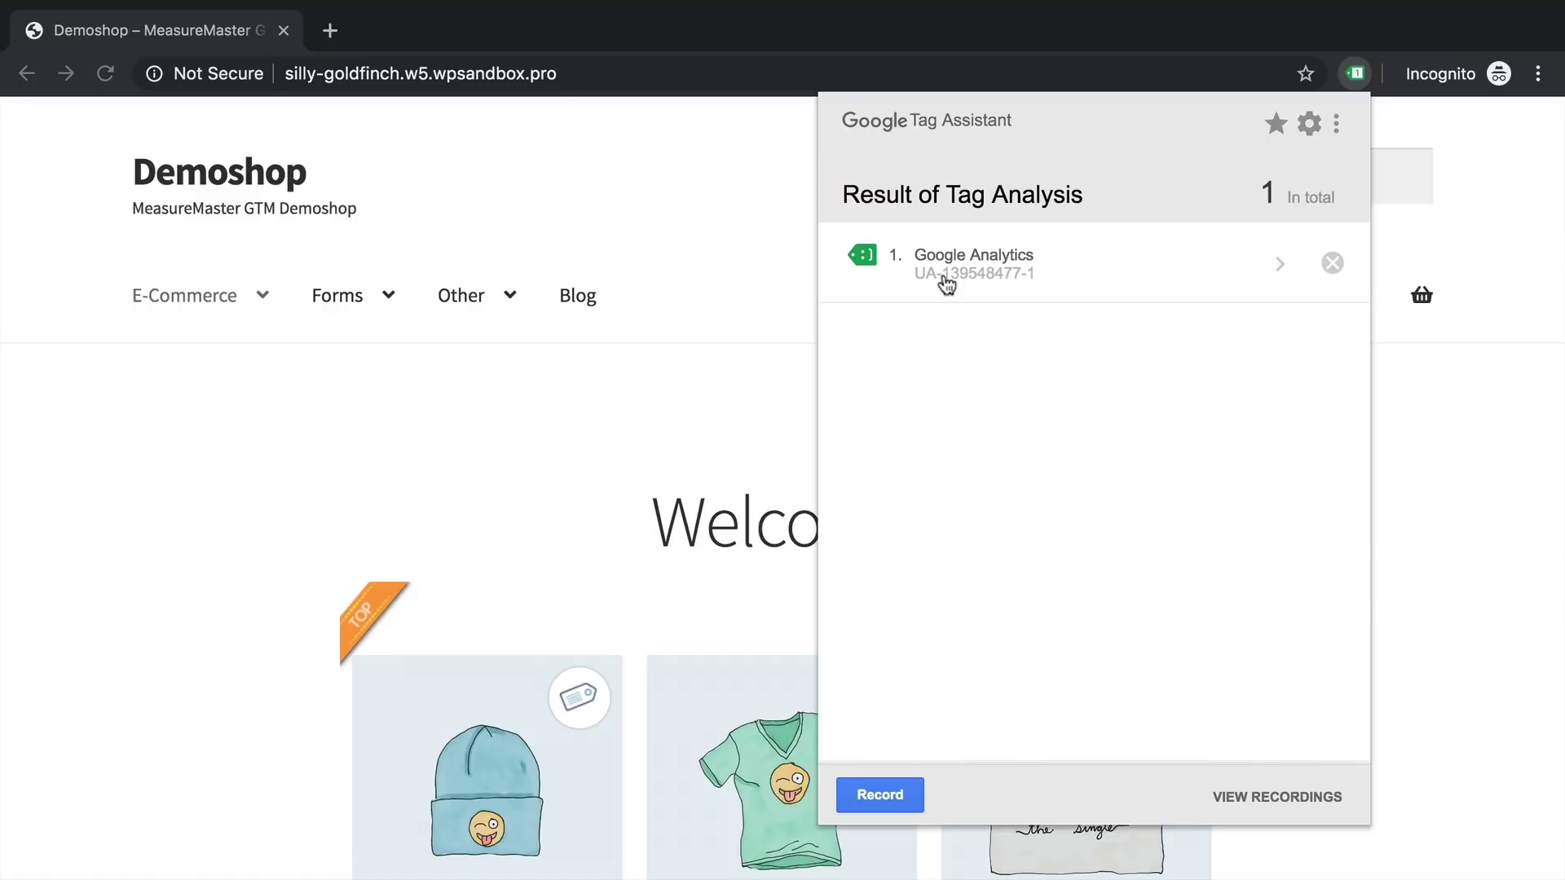
pyautogui.click(770, 251)
pyautogui.hotkey('ctrl', 'Left')
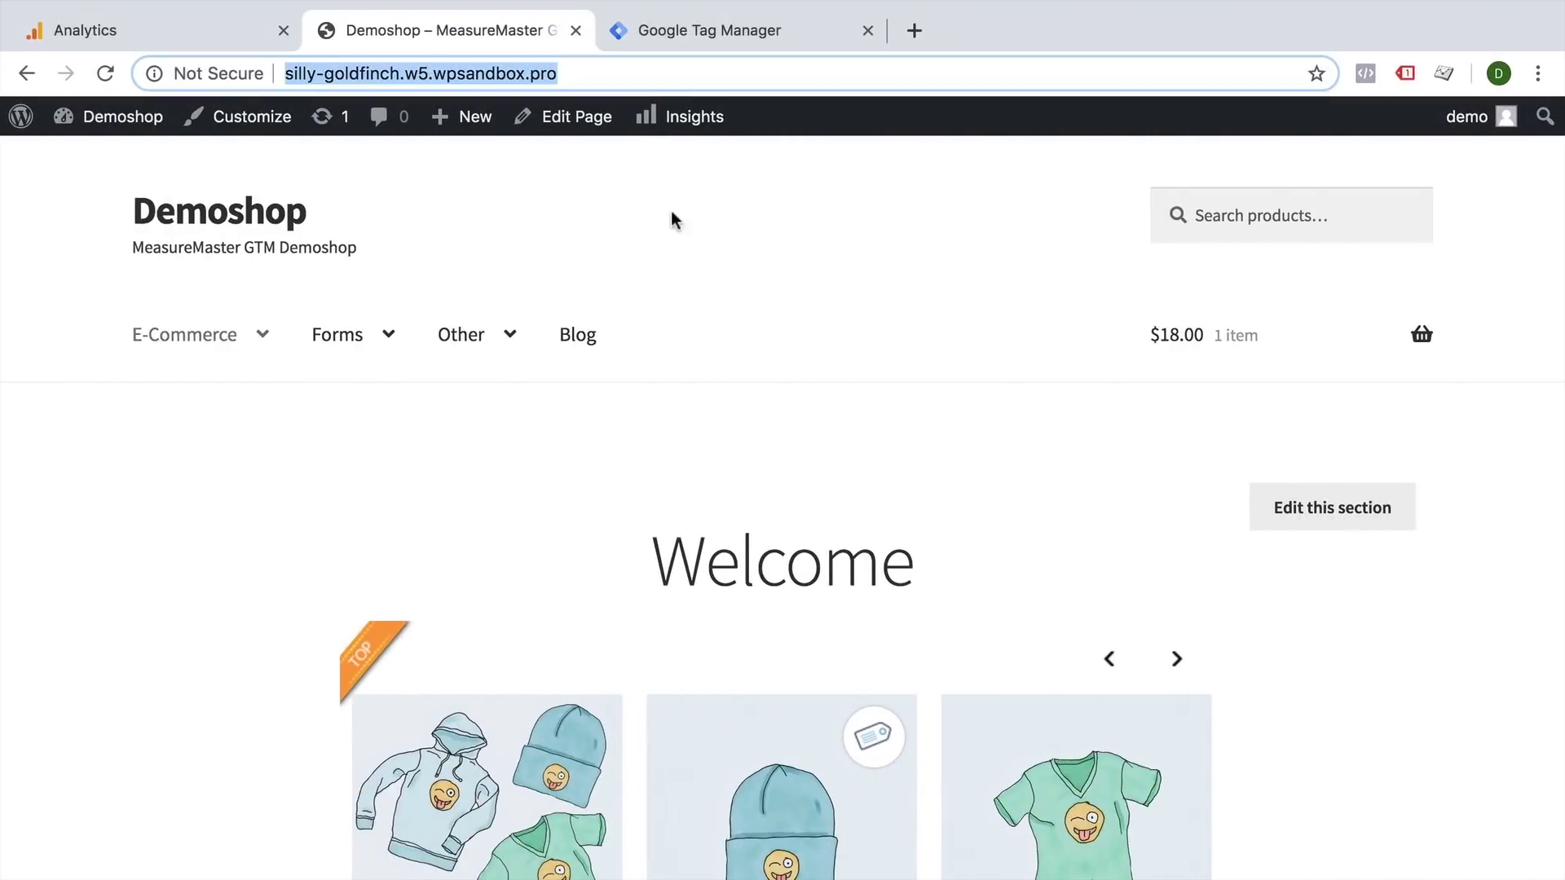
# - Check the Analytics real-time overview while visiting the T-shirt with Logo product page incognito, and return to the admin overview
pyautogui.click(91, 30)
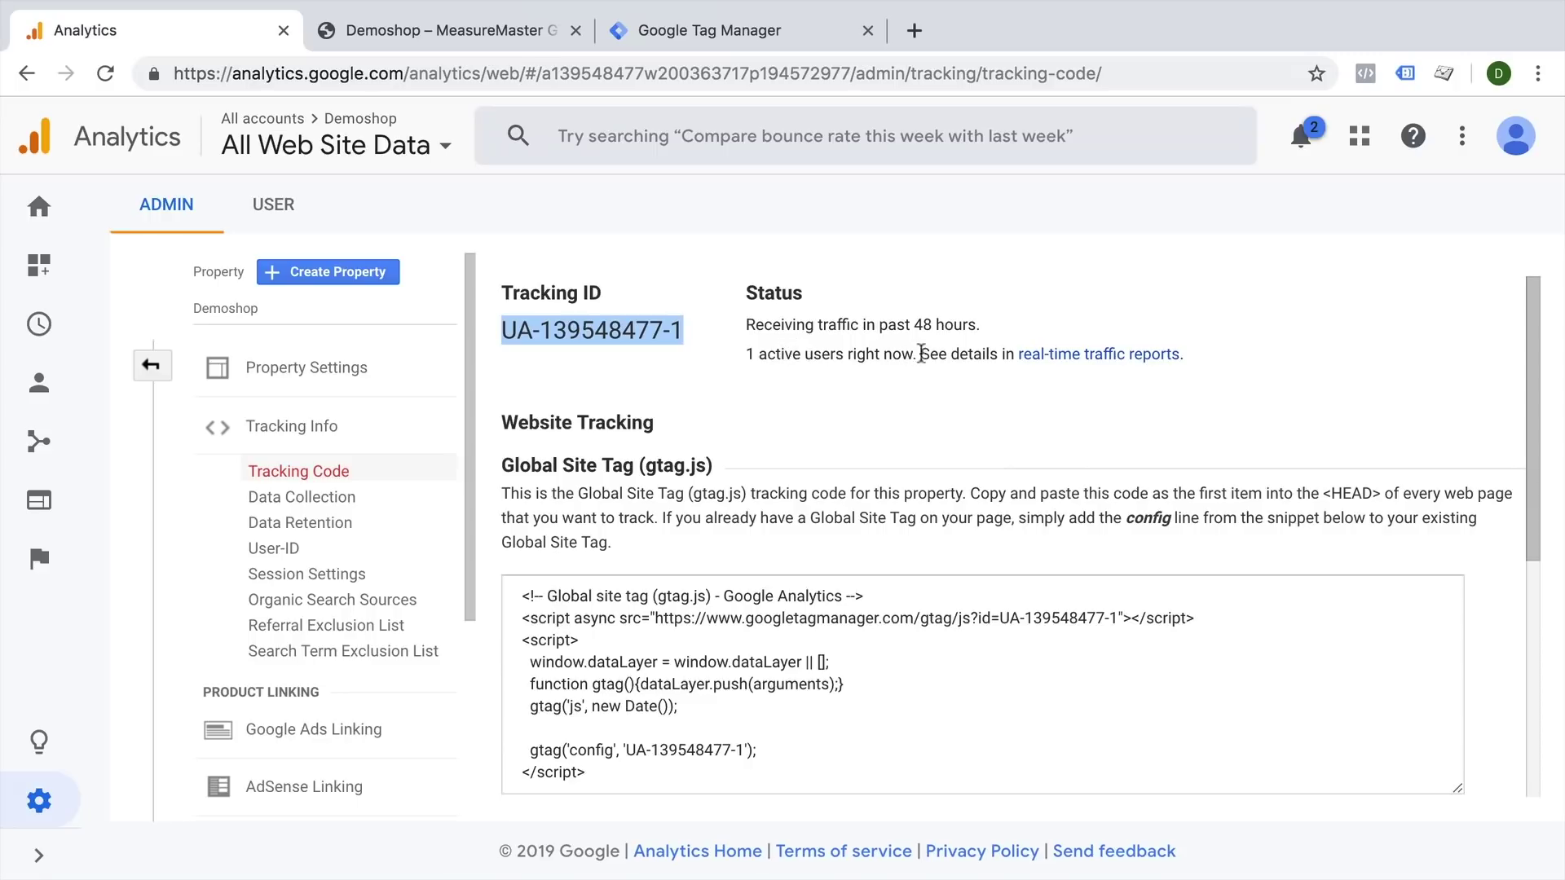
pyautogui.click(1060, 358)
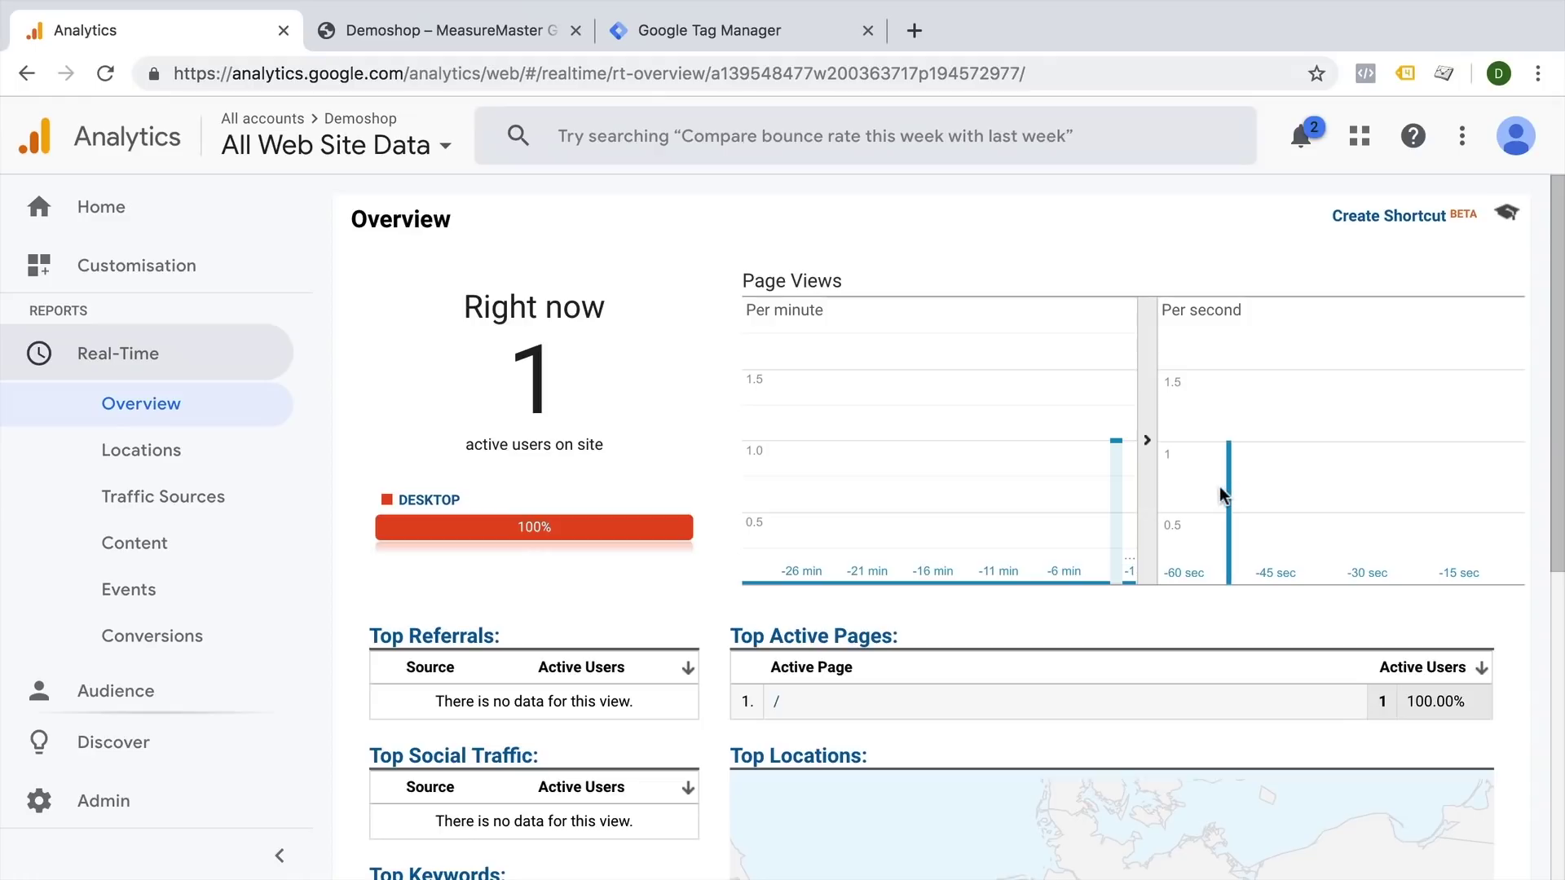
pyautogui.moveTo(1115, 566)
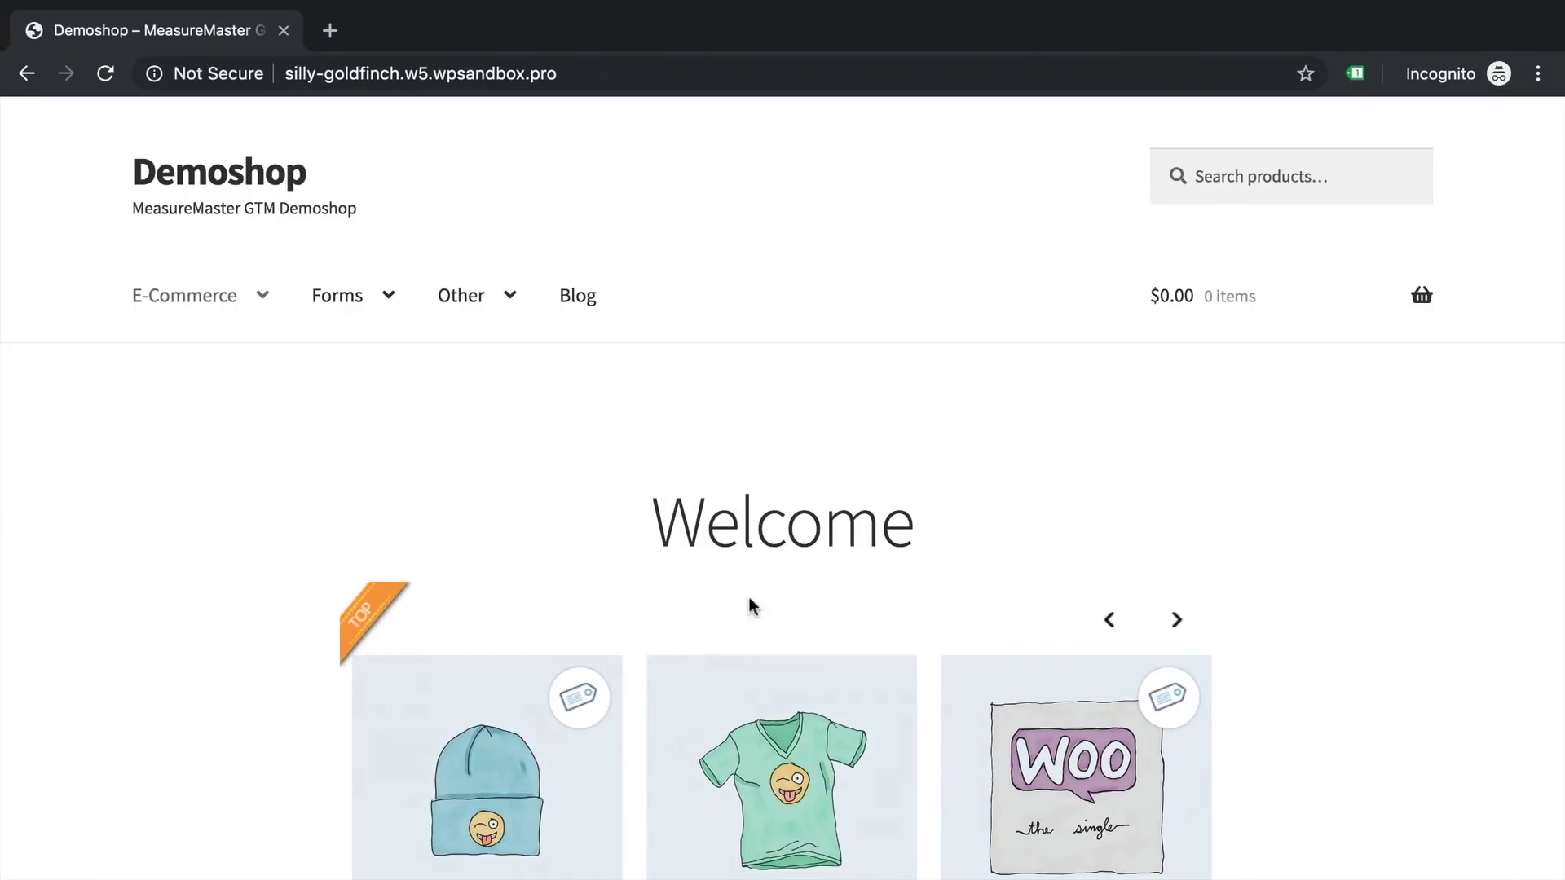
pyautogui.click(746, 729)
pyautogui.hotkey('ctrl', 'Left')
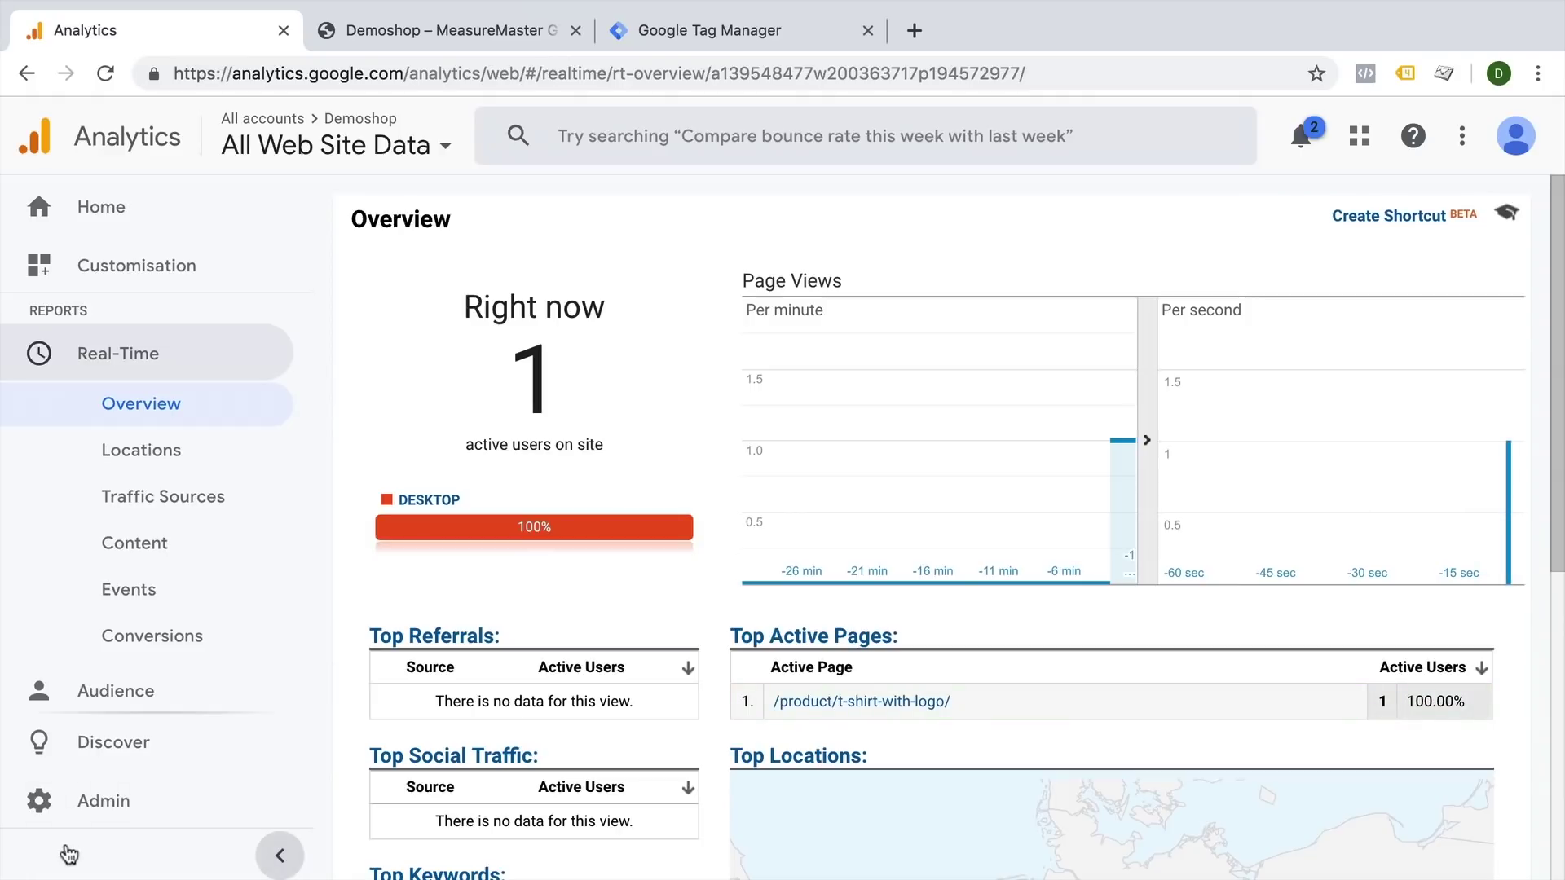
pyautogui.click(81, 803)
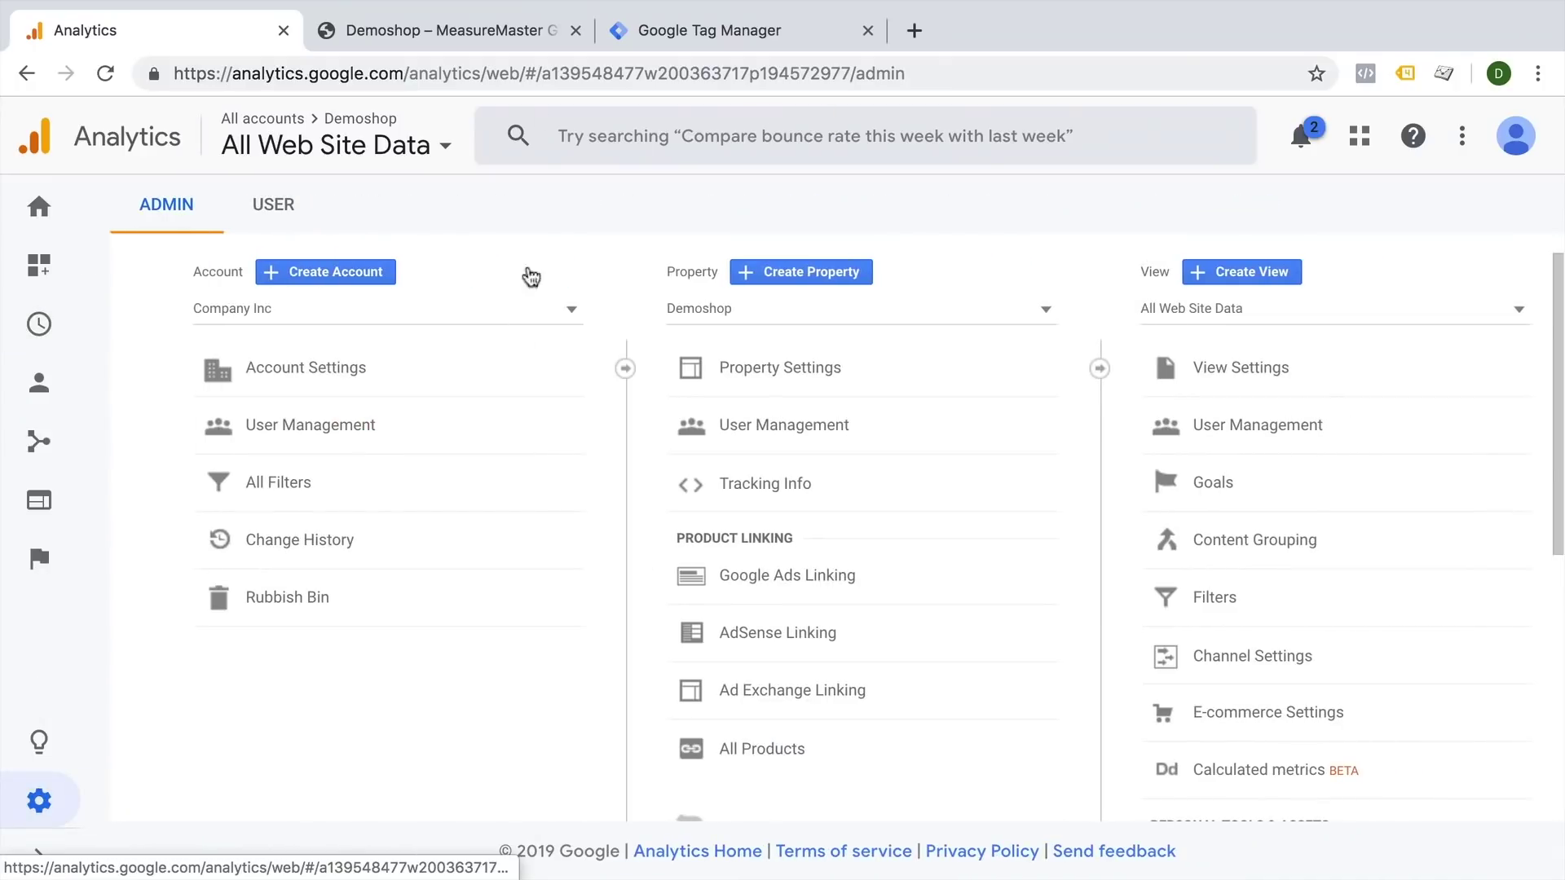
# - Deactivate the Google Analytics for WordPress by MonsterInsights plugin on the Demoshop site, skipping the feedback form
pyautogui.click(512, 45)
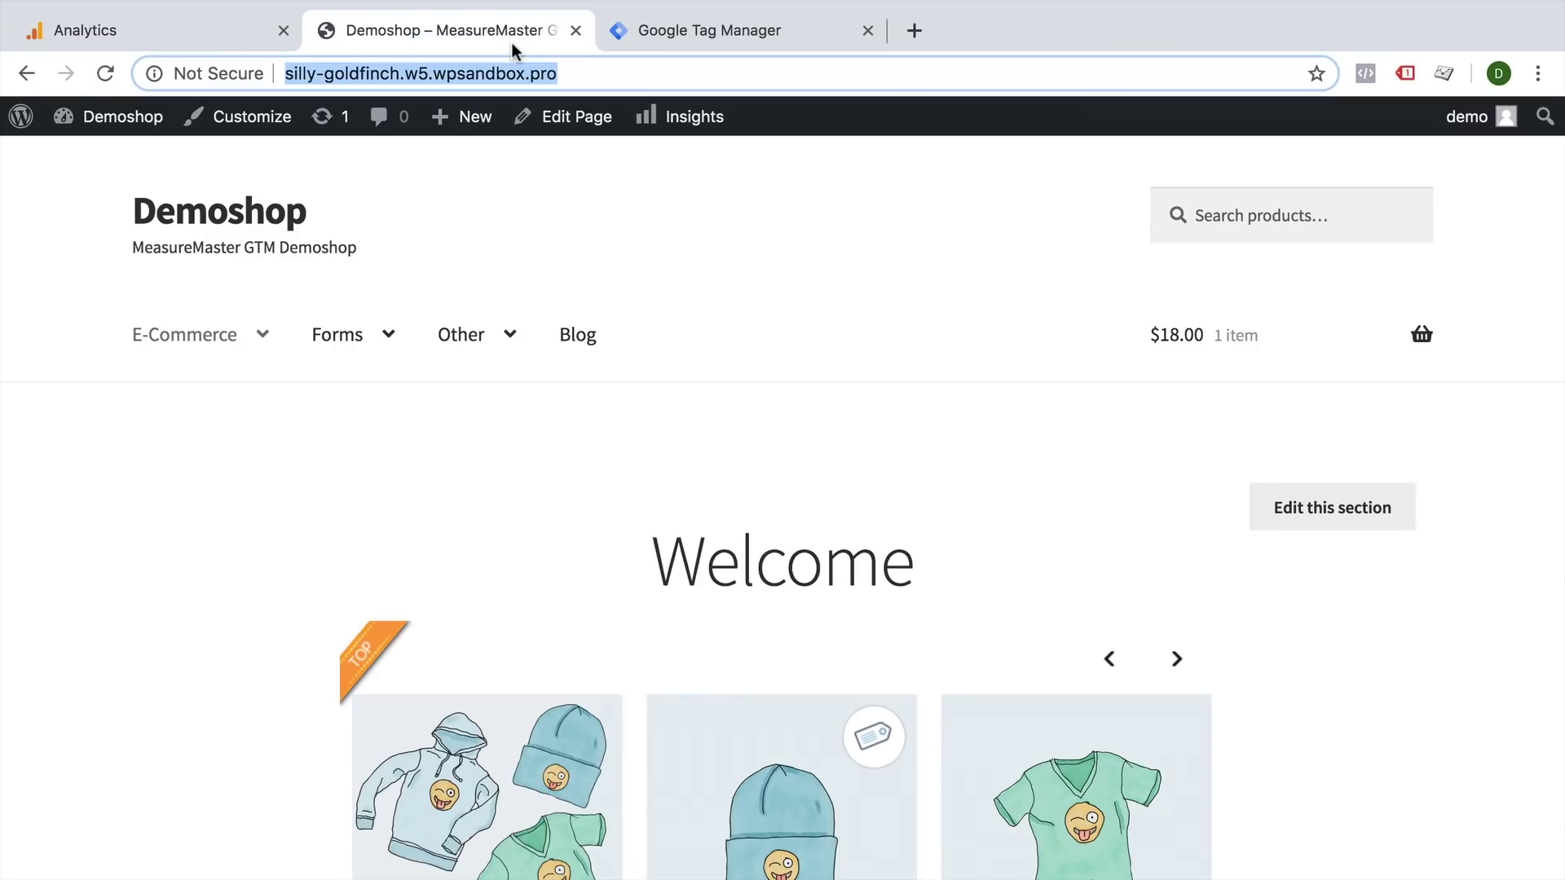
pyautogui.click(530, 216)
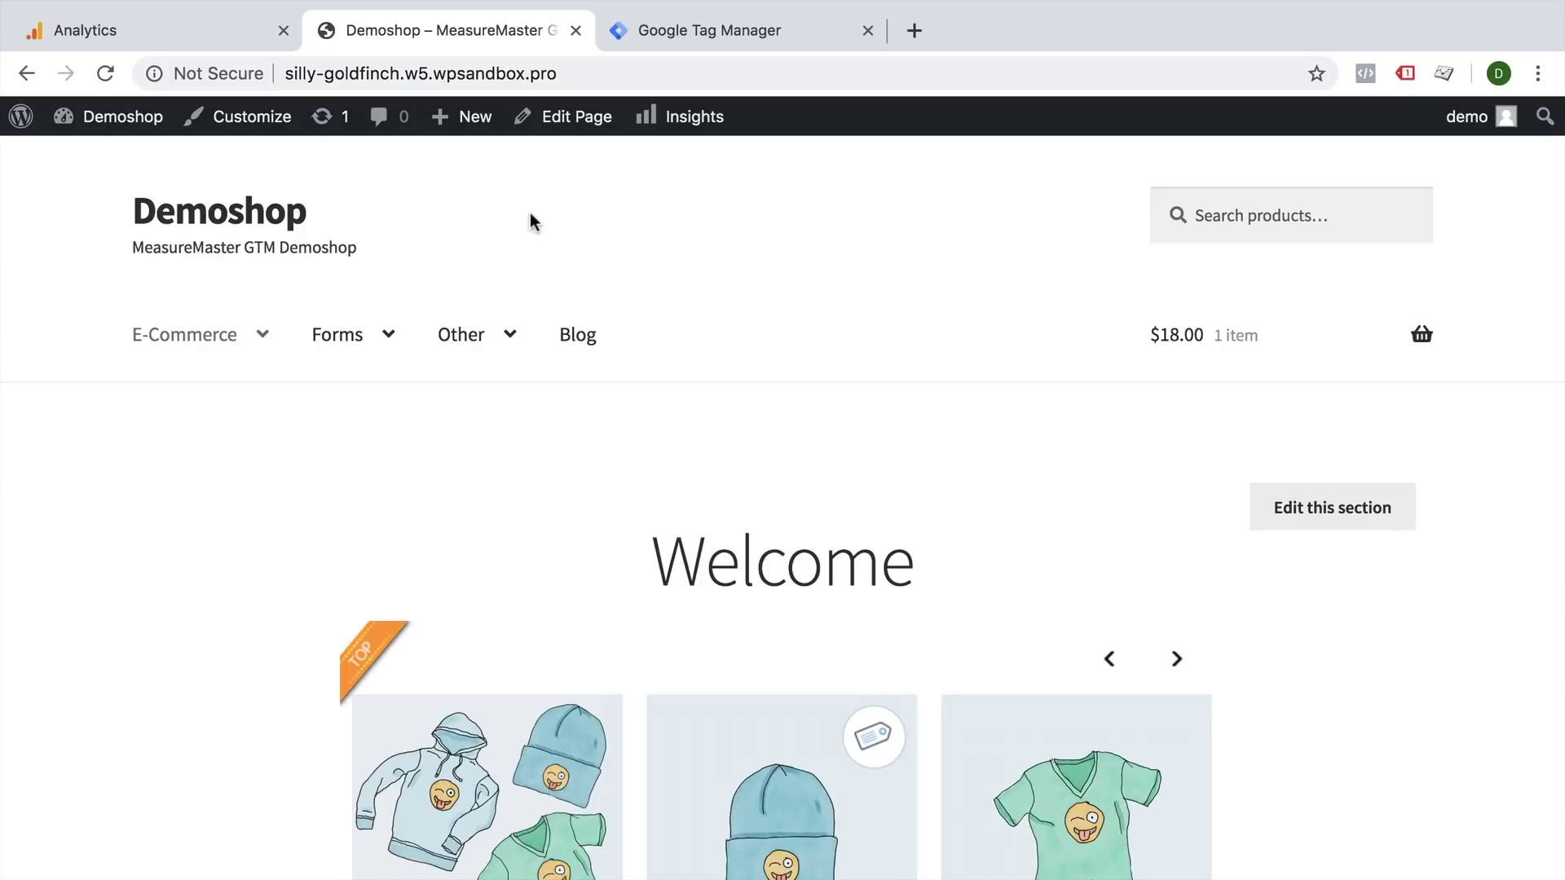
pyautogui.click(124, 122)
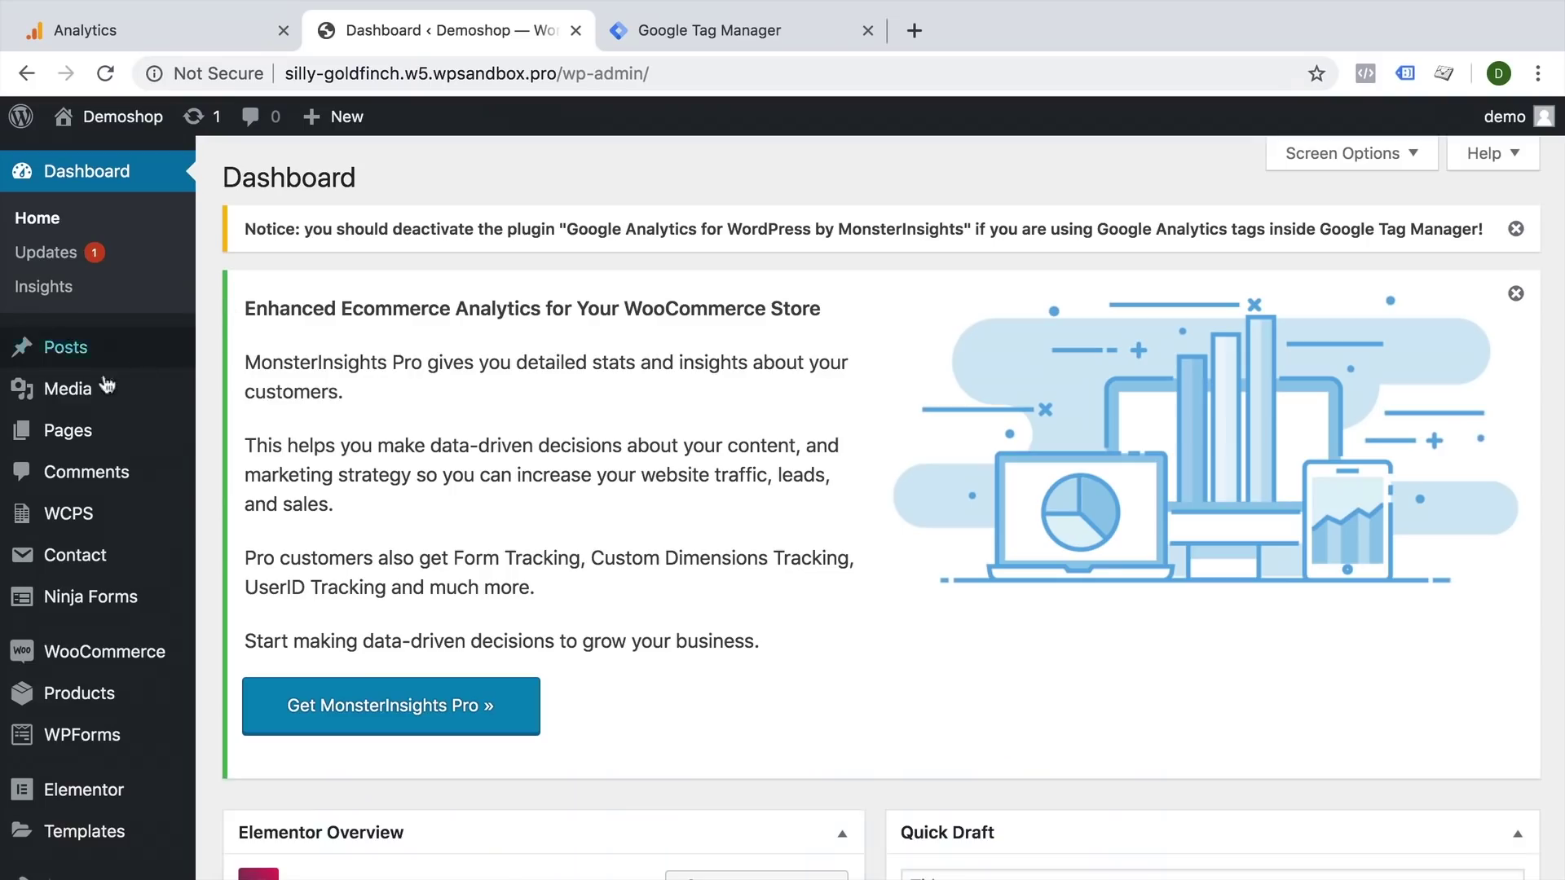
pyautogui.scroll(-8, 82, 399)
pyautogui.click(73, 582)
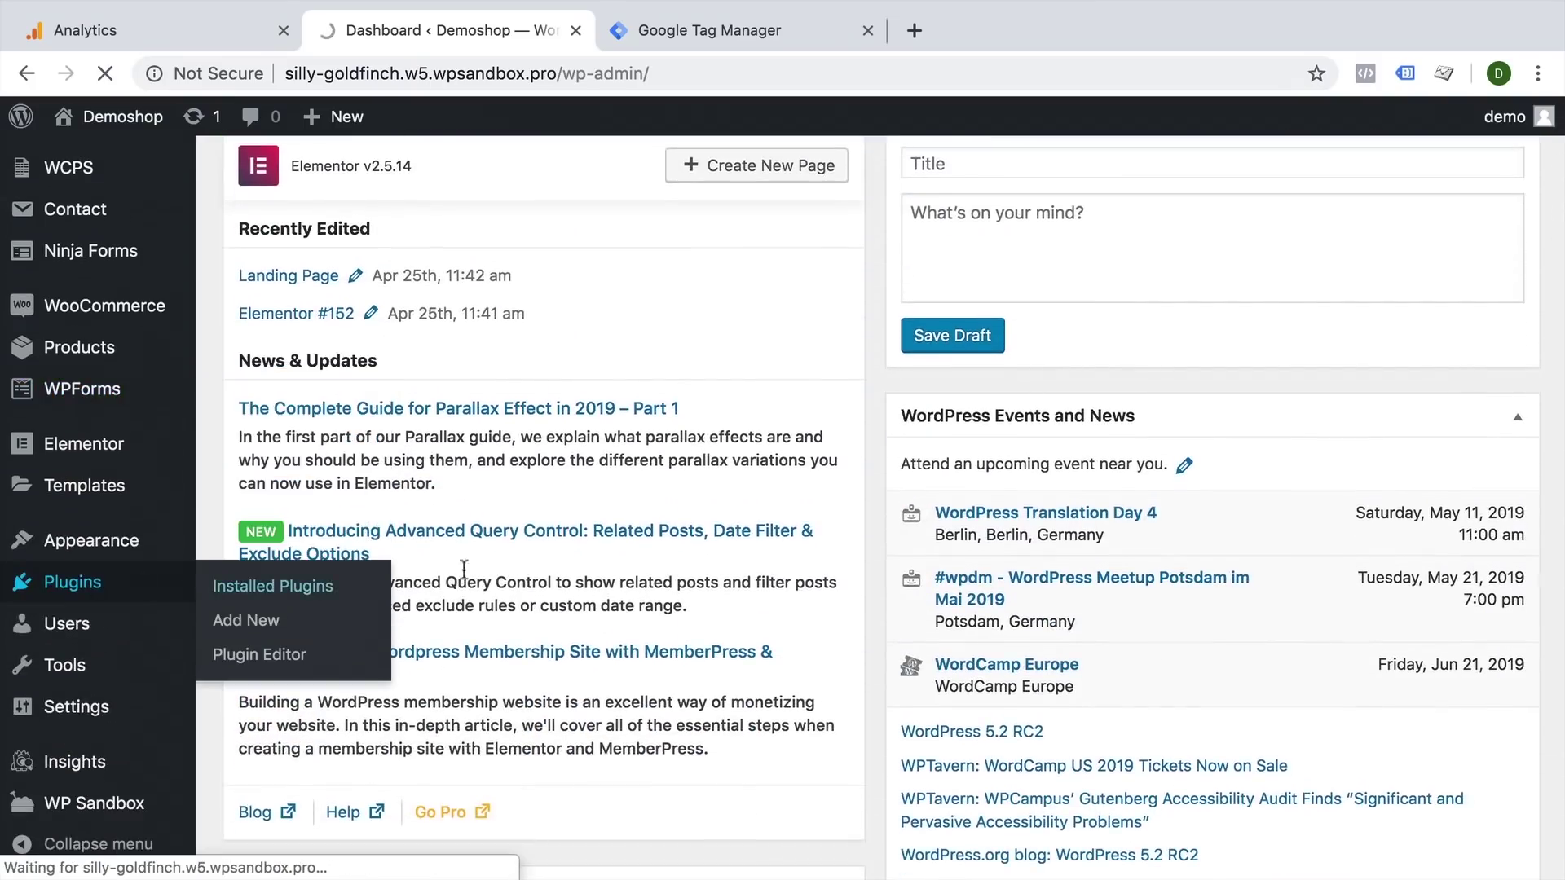
pyautogui.scroll(-3, 507, 564)
pyautogui.scroll(-5, 507, 564)
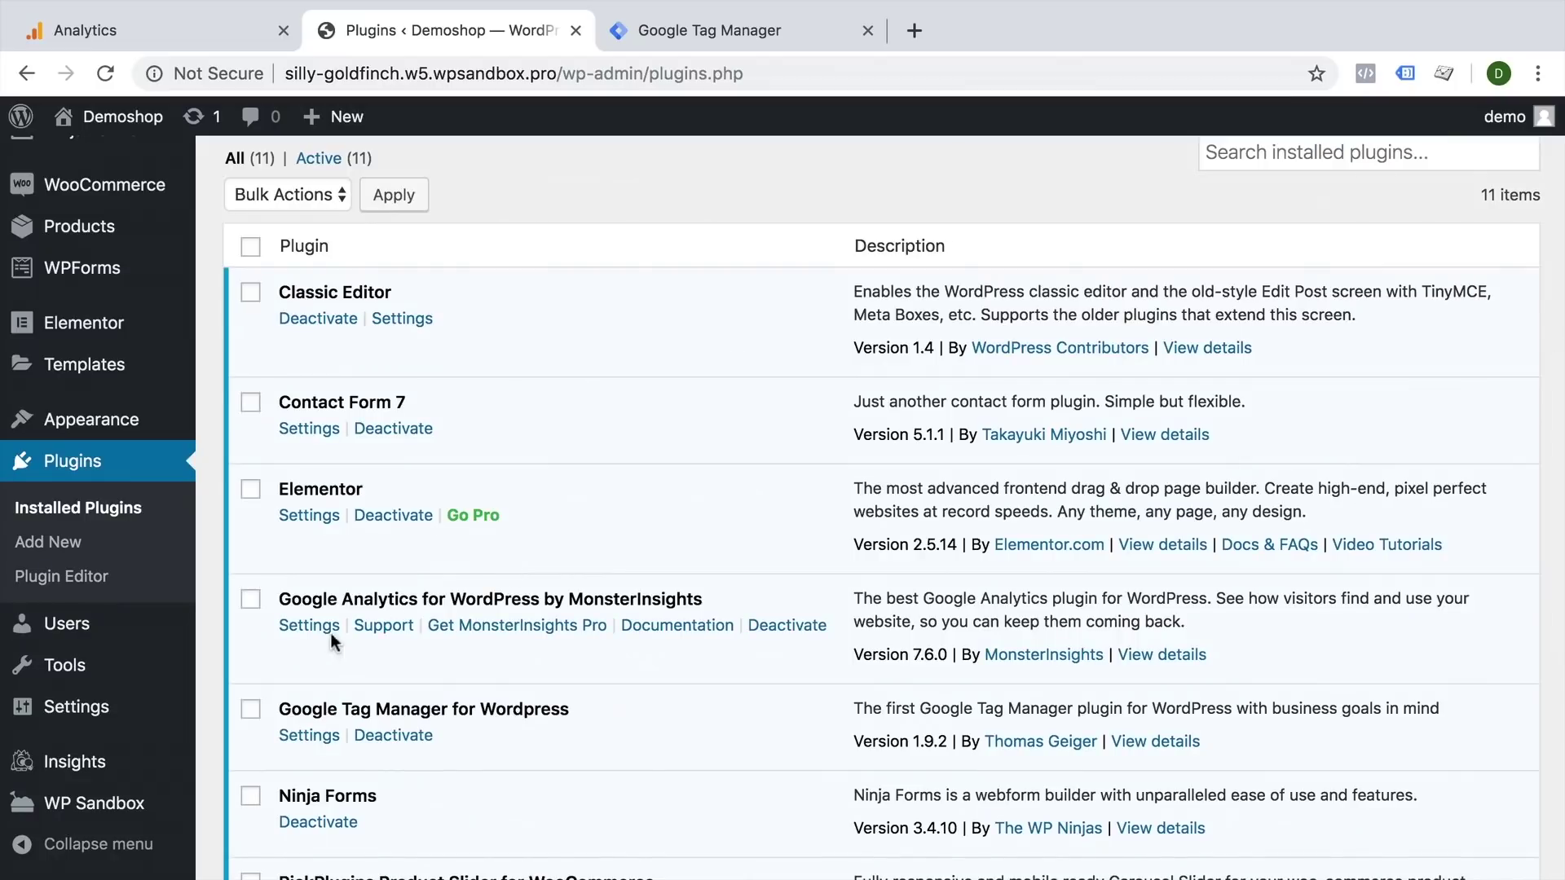
pyautogui.click(787, 630)
pyautogui.click(528, 638)
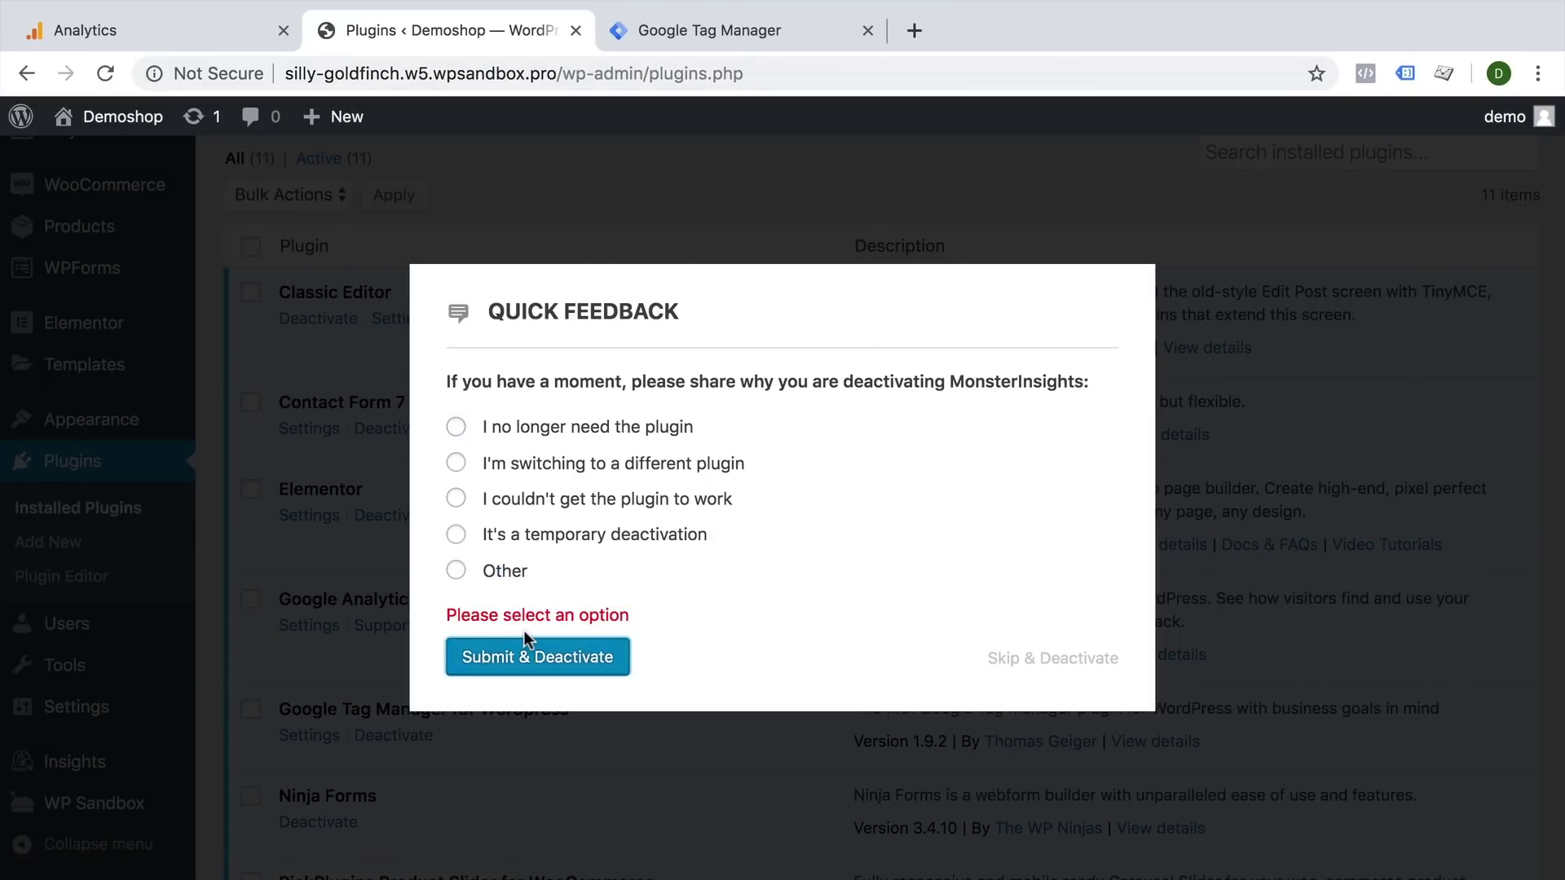
pyautogui.click(1046, 664)
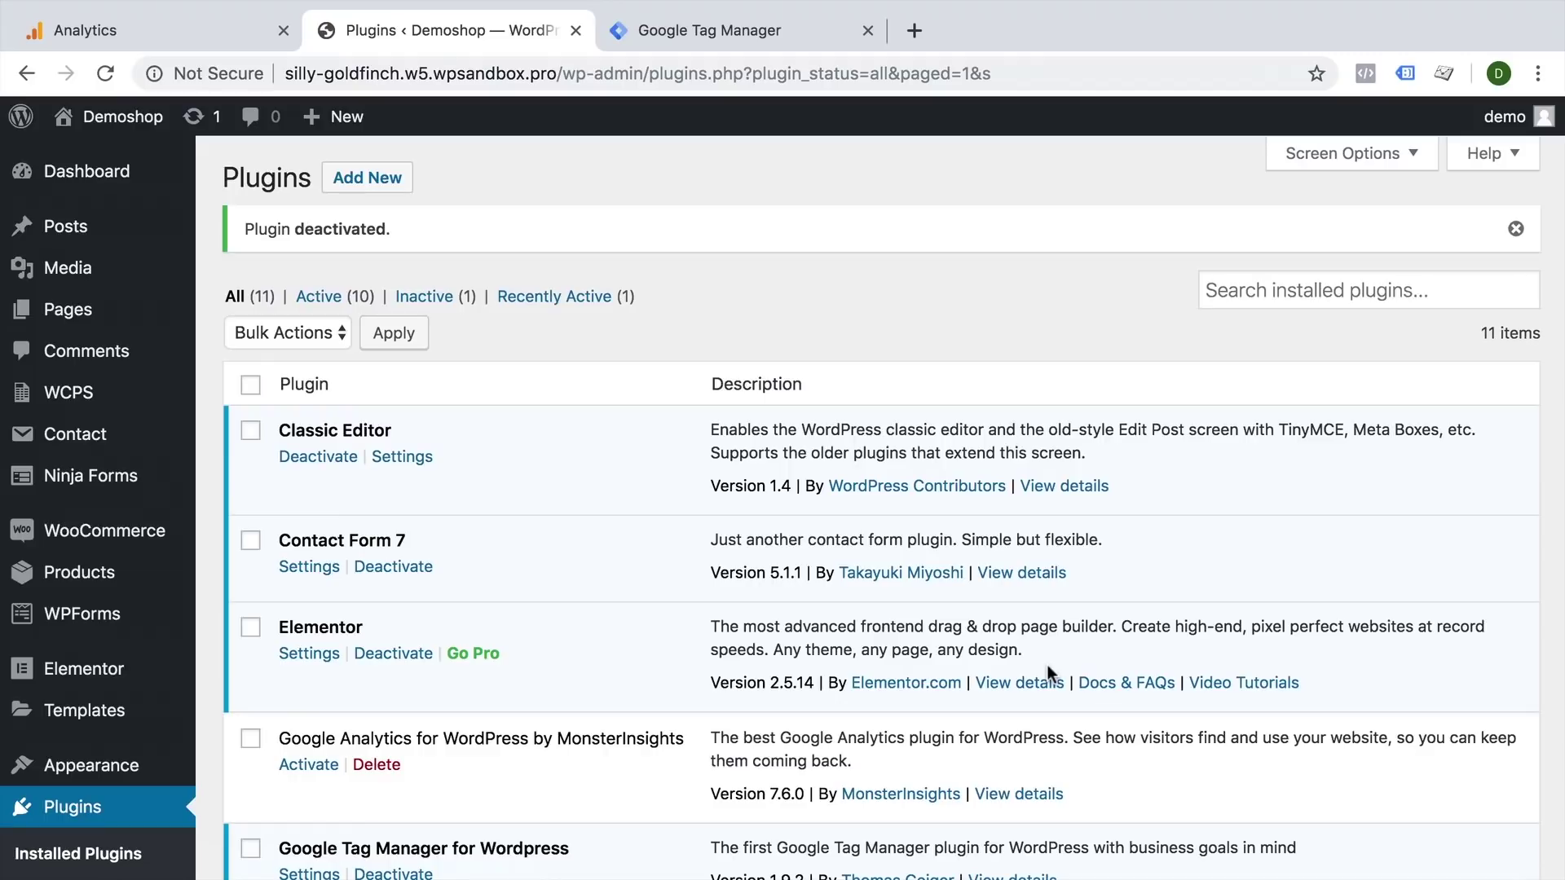
# - Open the Storefront Child Theme's Theme Header (header.php) in the theme editor at its head section, acknowledging the direct-edit warning
pyautogui.moveTo(132, 761)
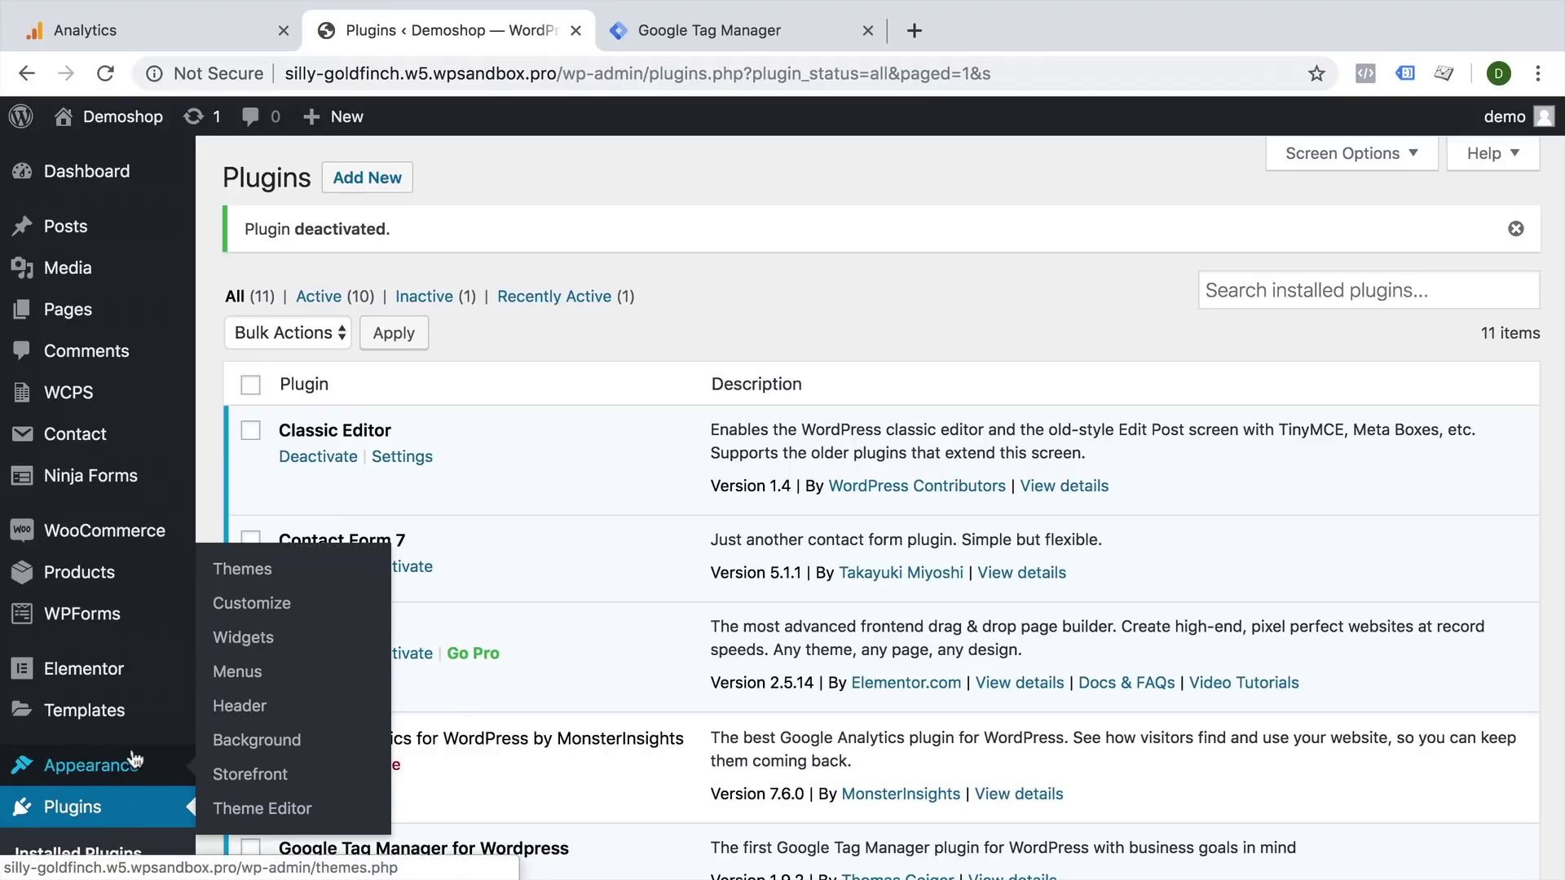
pyautogui.click(259, 807)
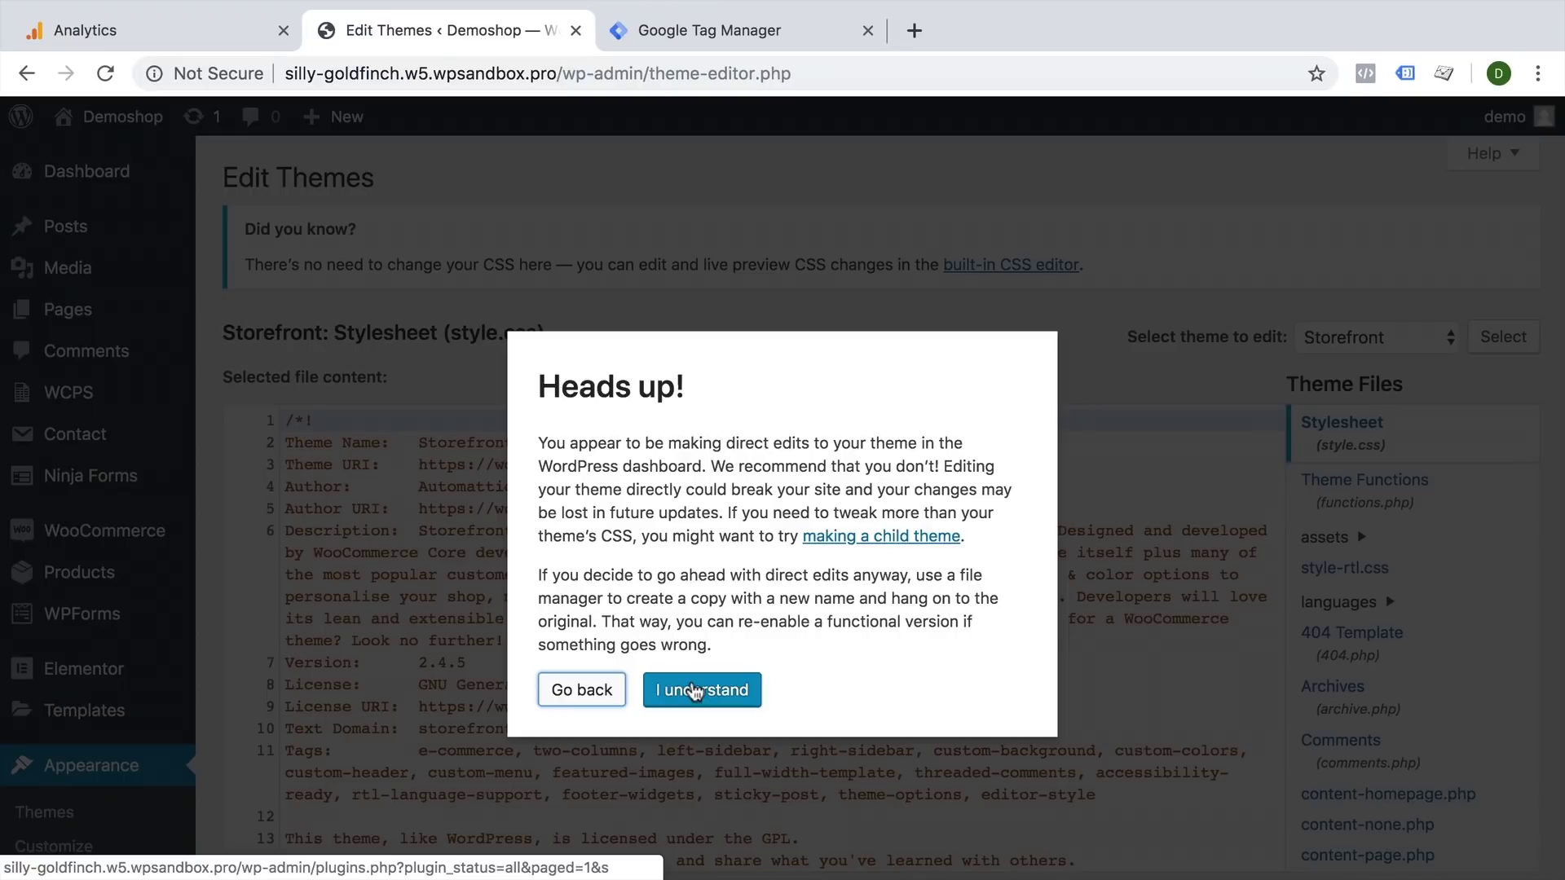
pyautogui.click(695, 690)
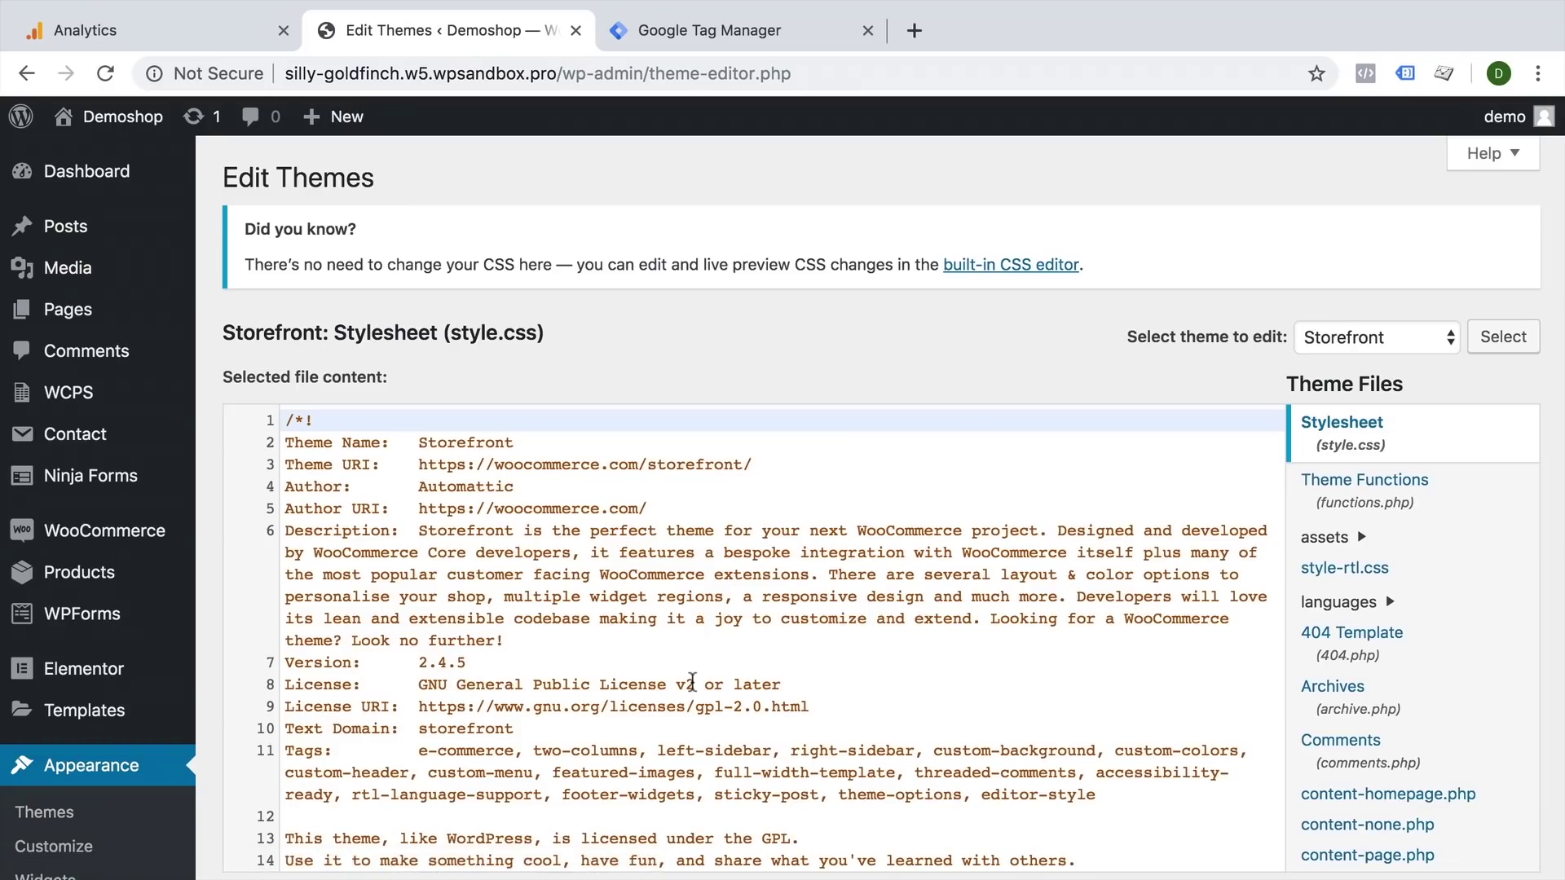
pyautogui.click(1345, 337)
pyautogui.click(1369, 311)
pyautogui.click(1502, 336)
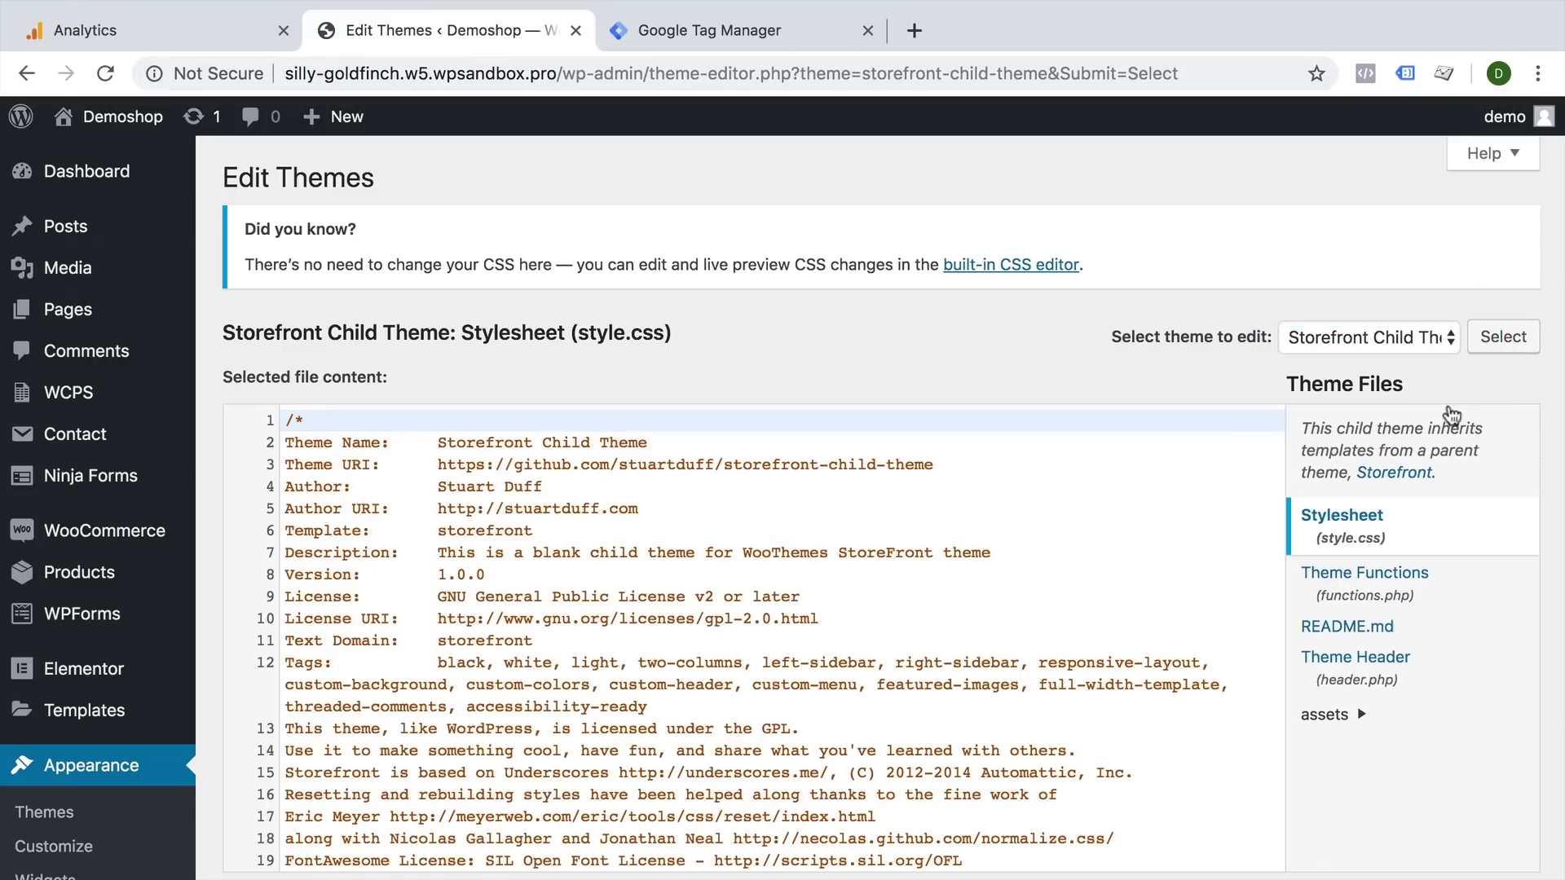
pyautogui.click(1371, 693)
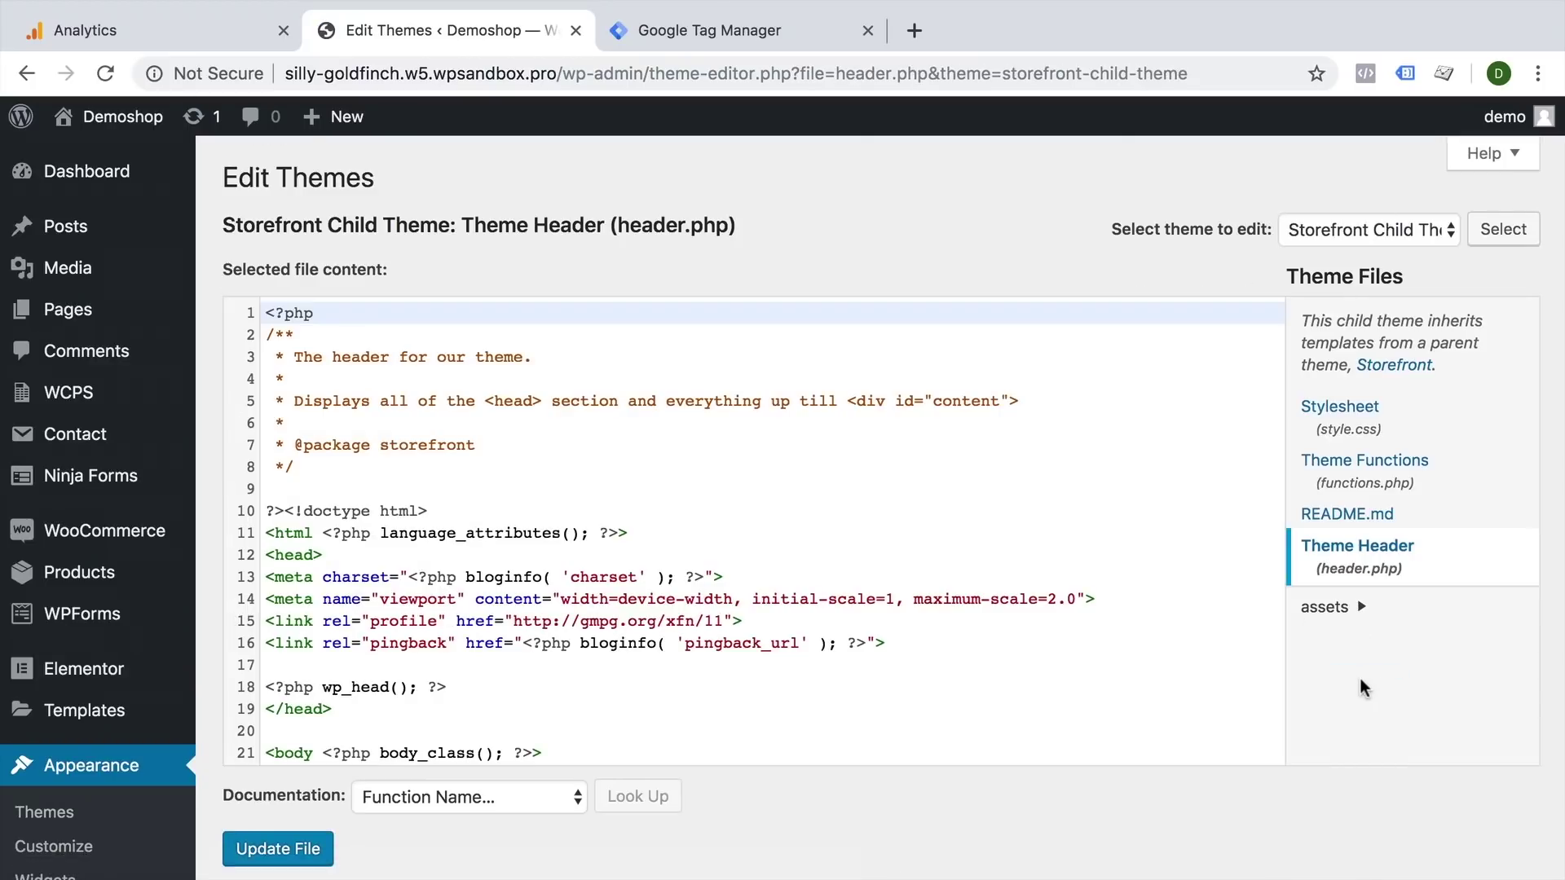
pyautogui.scroll(-5, 960, 593)
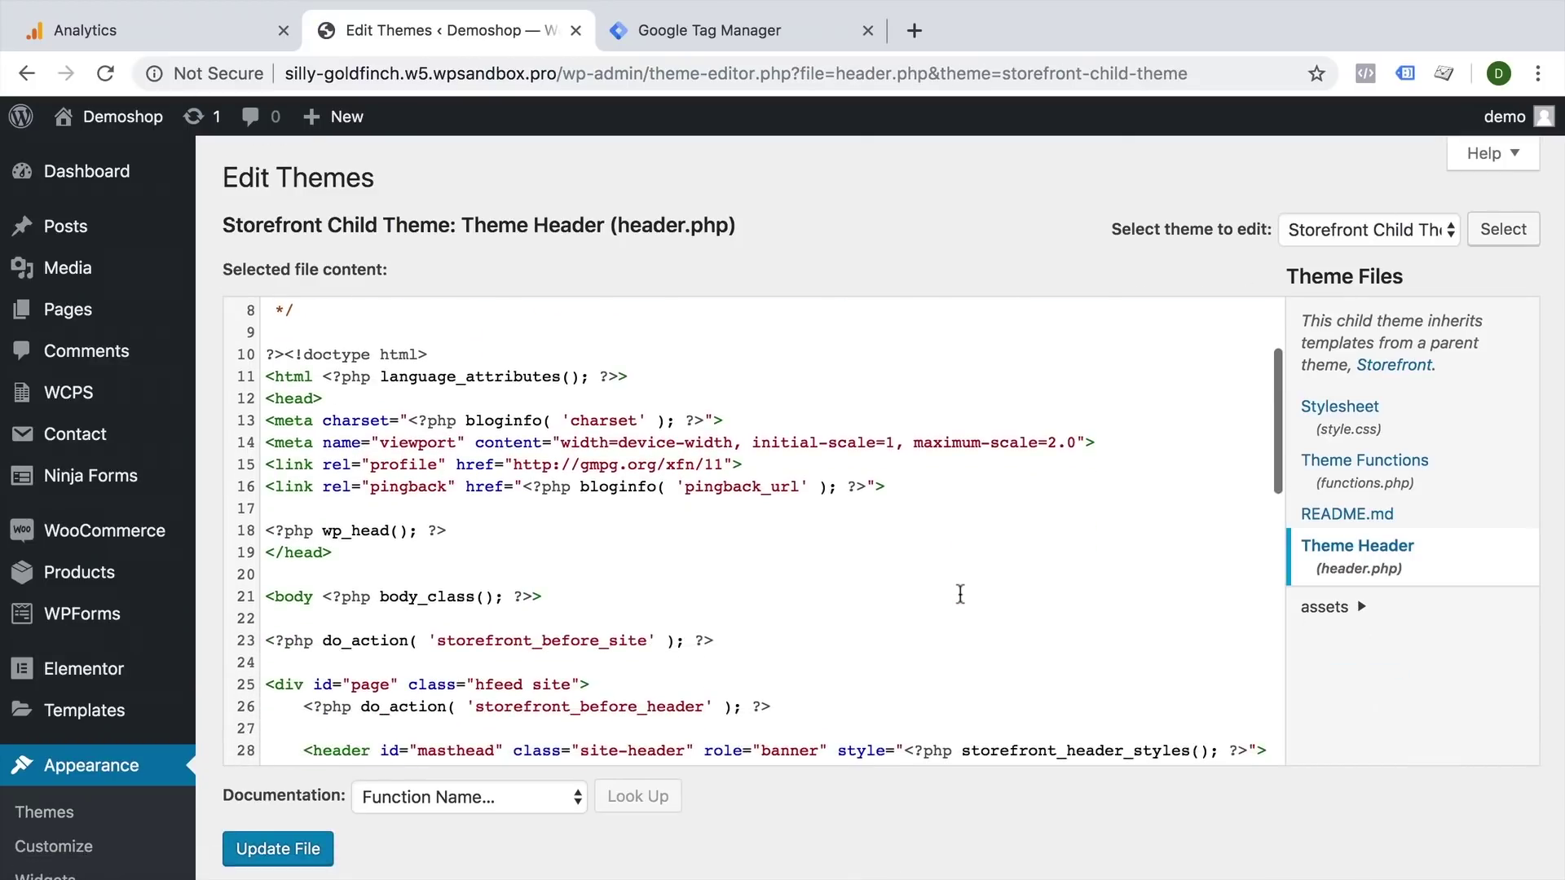
# - Switch to Google Analytics, open the Demoshop property's Tracking Code page and copy the whole Global Site Tag (gtag.js) snippet
pyautogui.scroll(-3, 960, 593)
pyautogui.scroll(5, 960, 593)
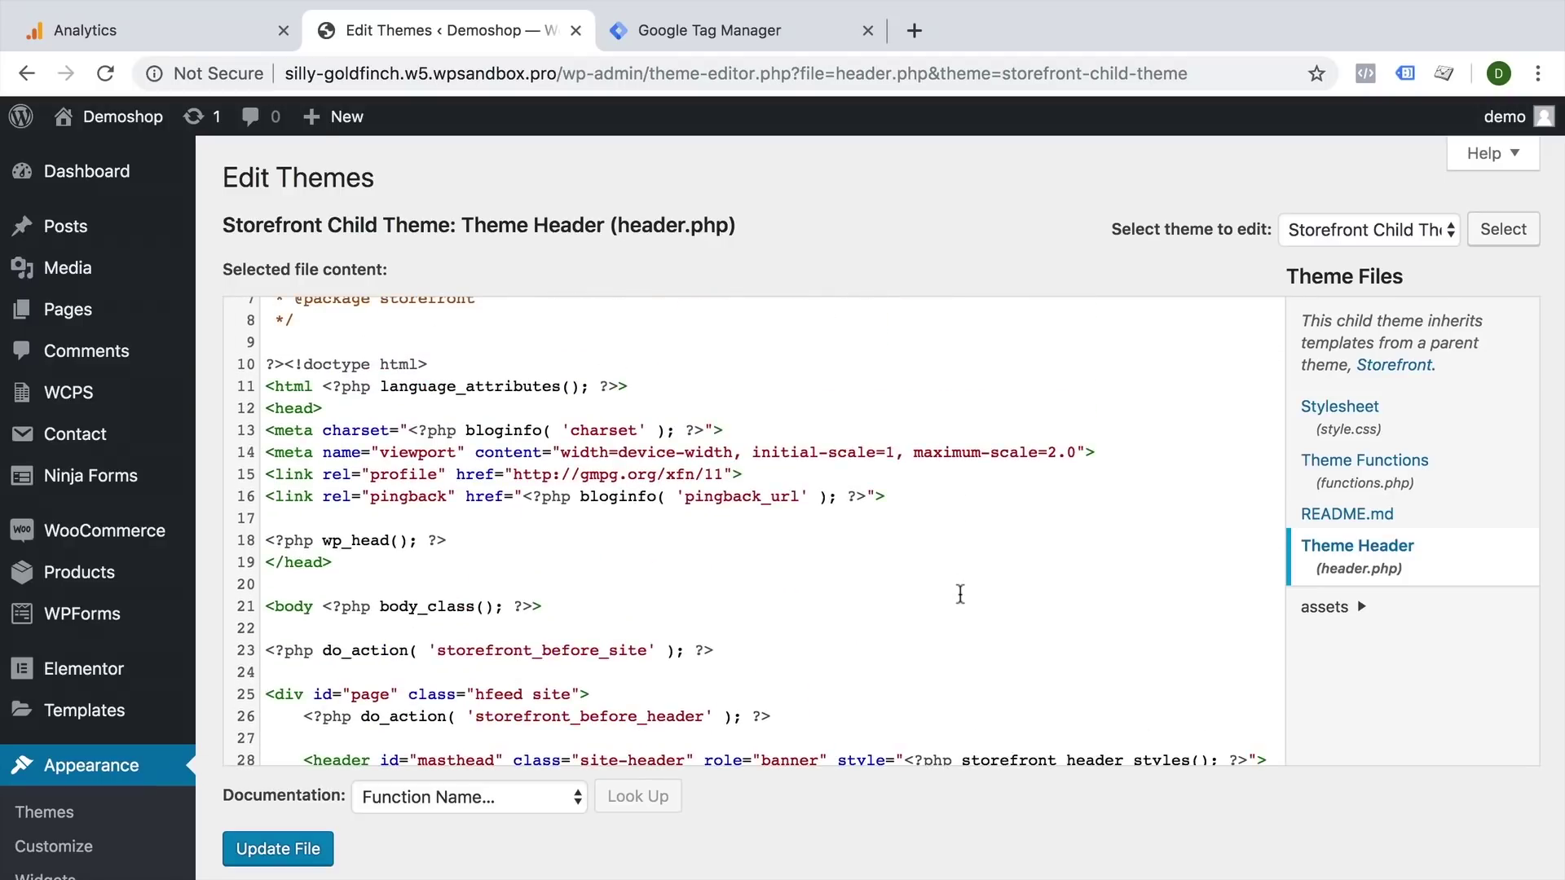
pyautogui.click(77, 31)
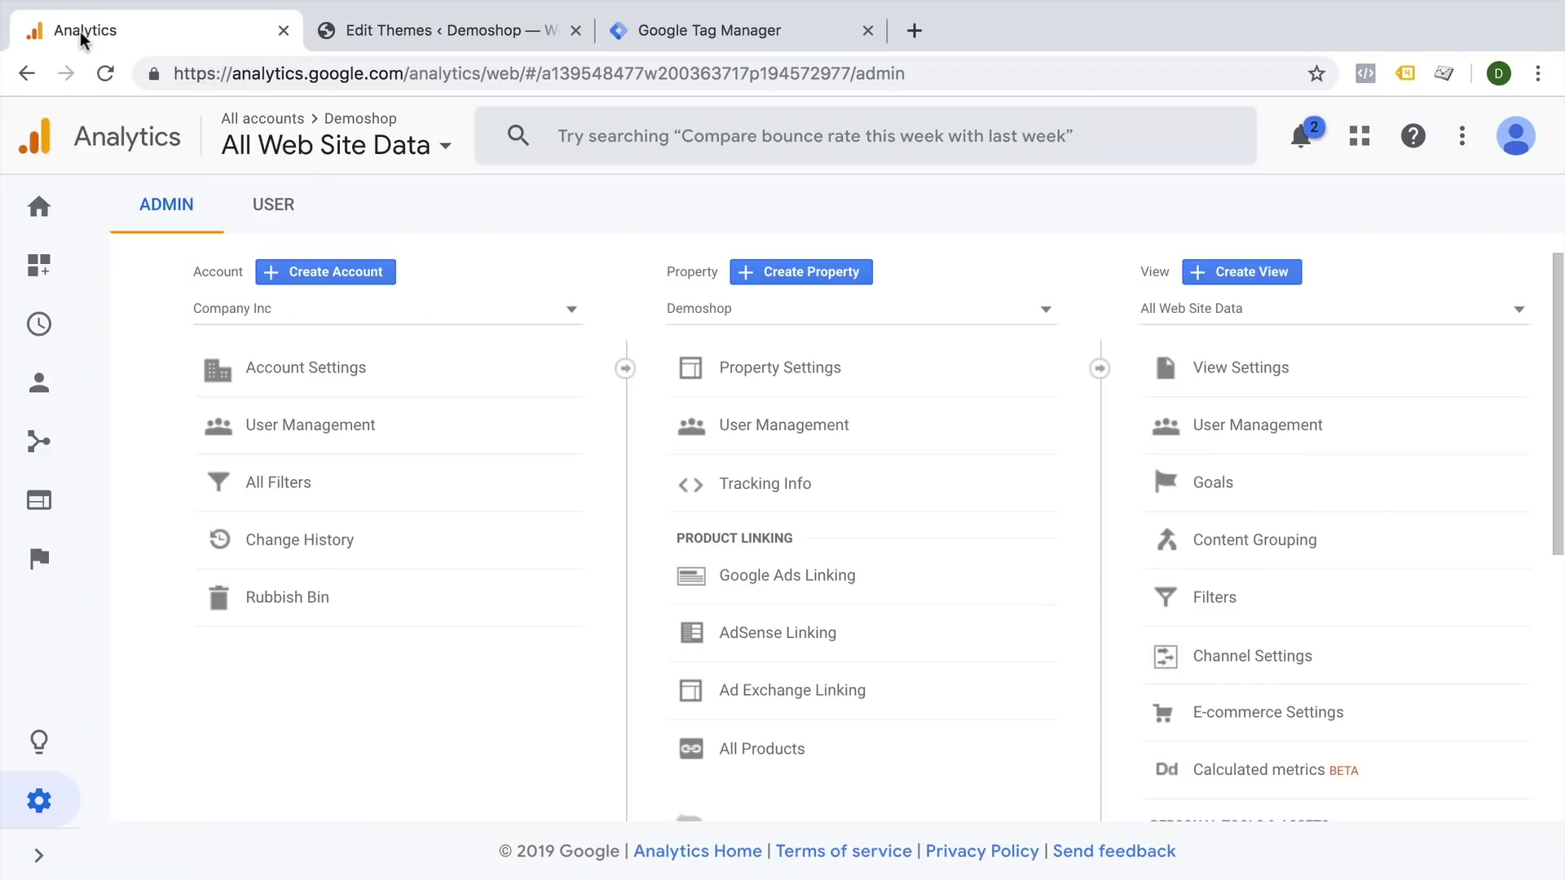
pyautogui.click(783, 507)
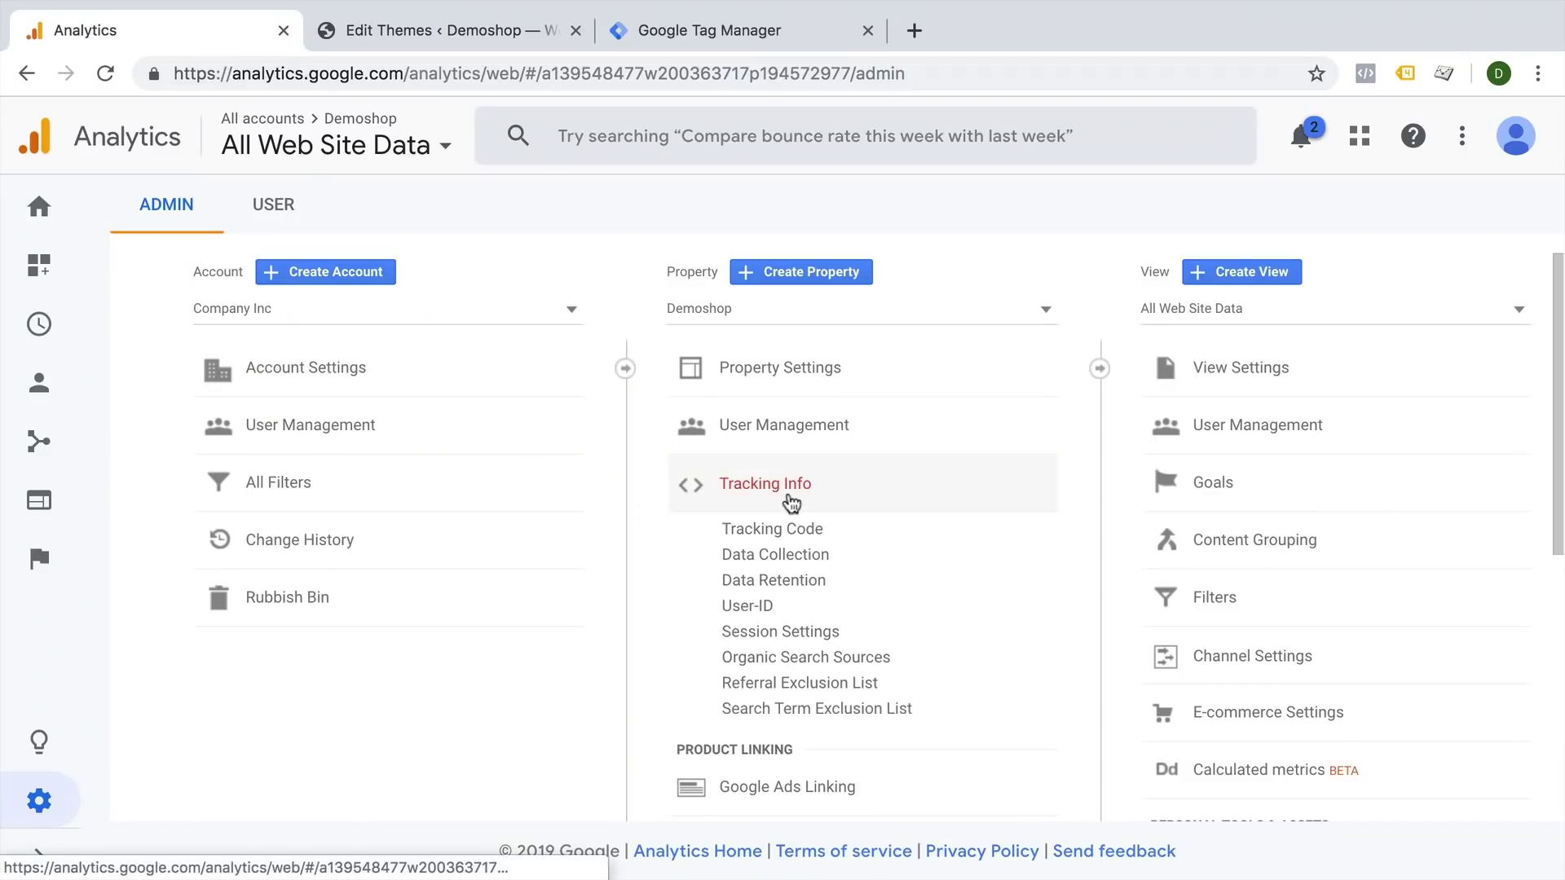
pyautogui.click(784, 531)
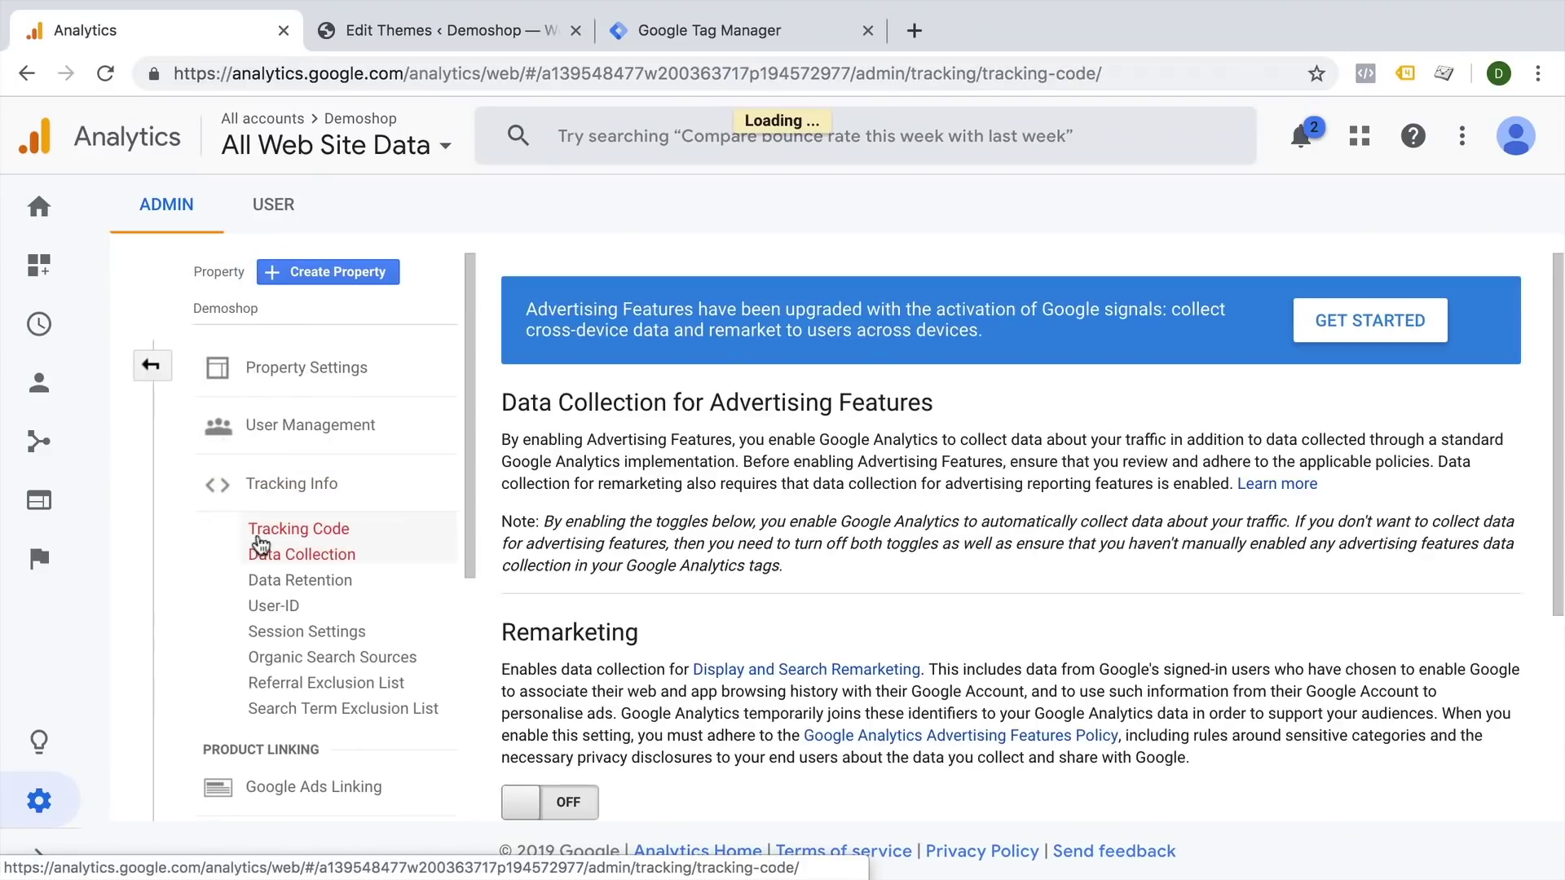
pyautogui.scroll(-2, 608, 571)
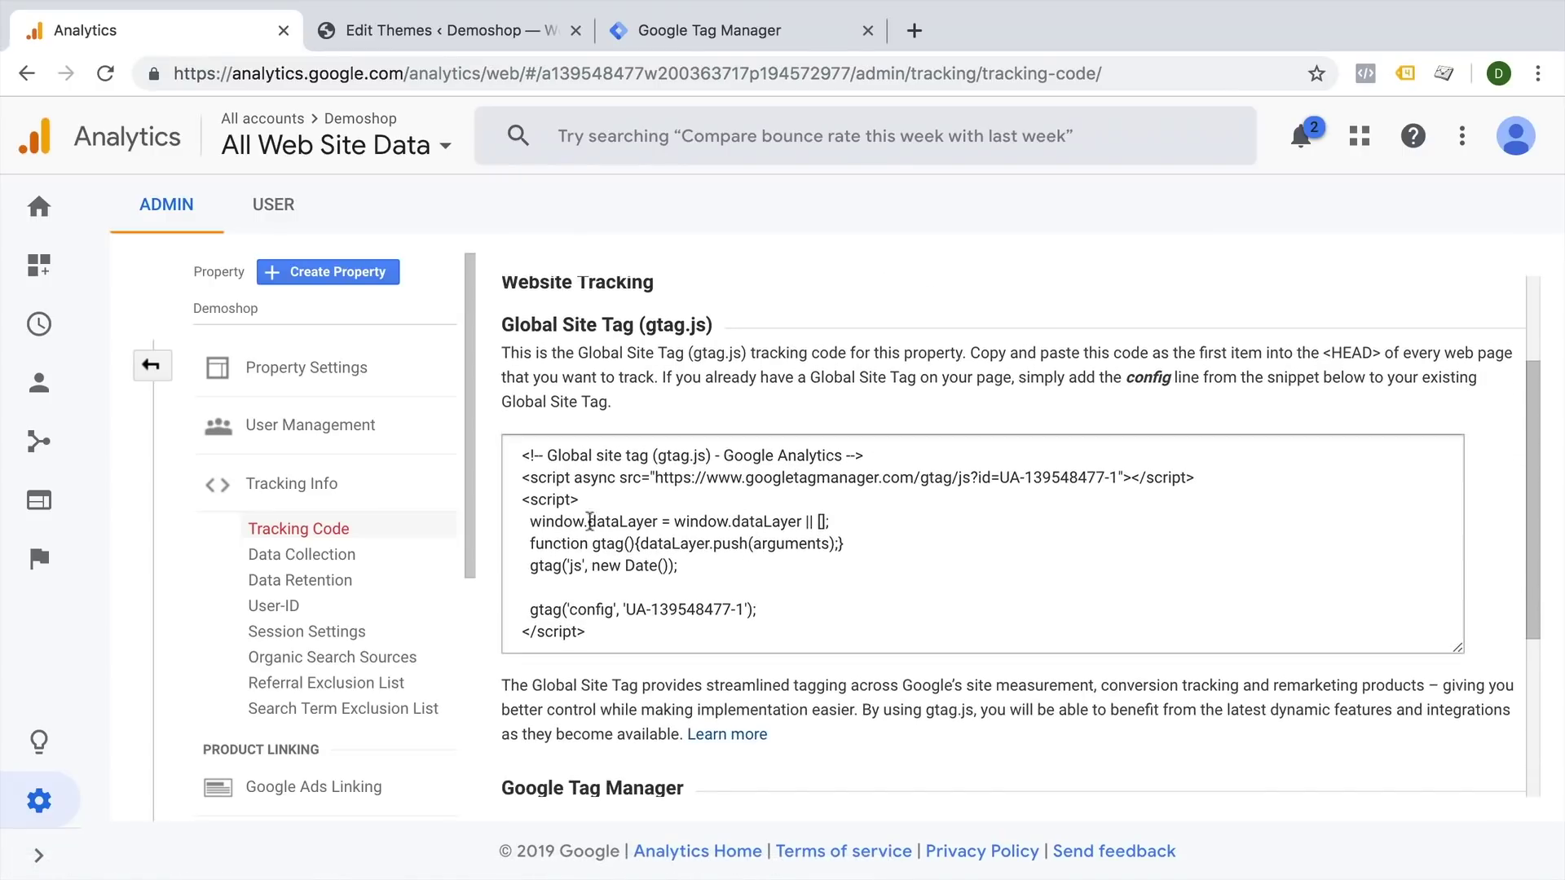
pyautogui.moveTo(608, 636); pyautogui.dragTo(509, 444)
pyautogui.hotkey('ctrl', 'c')
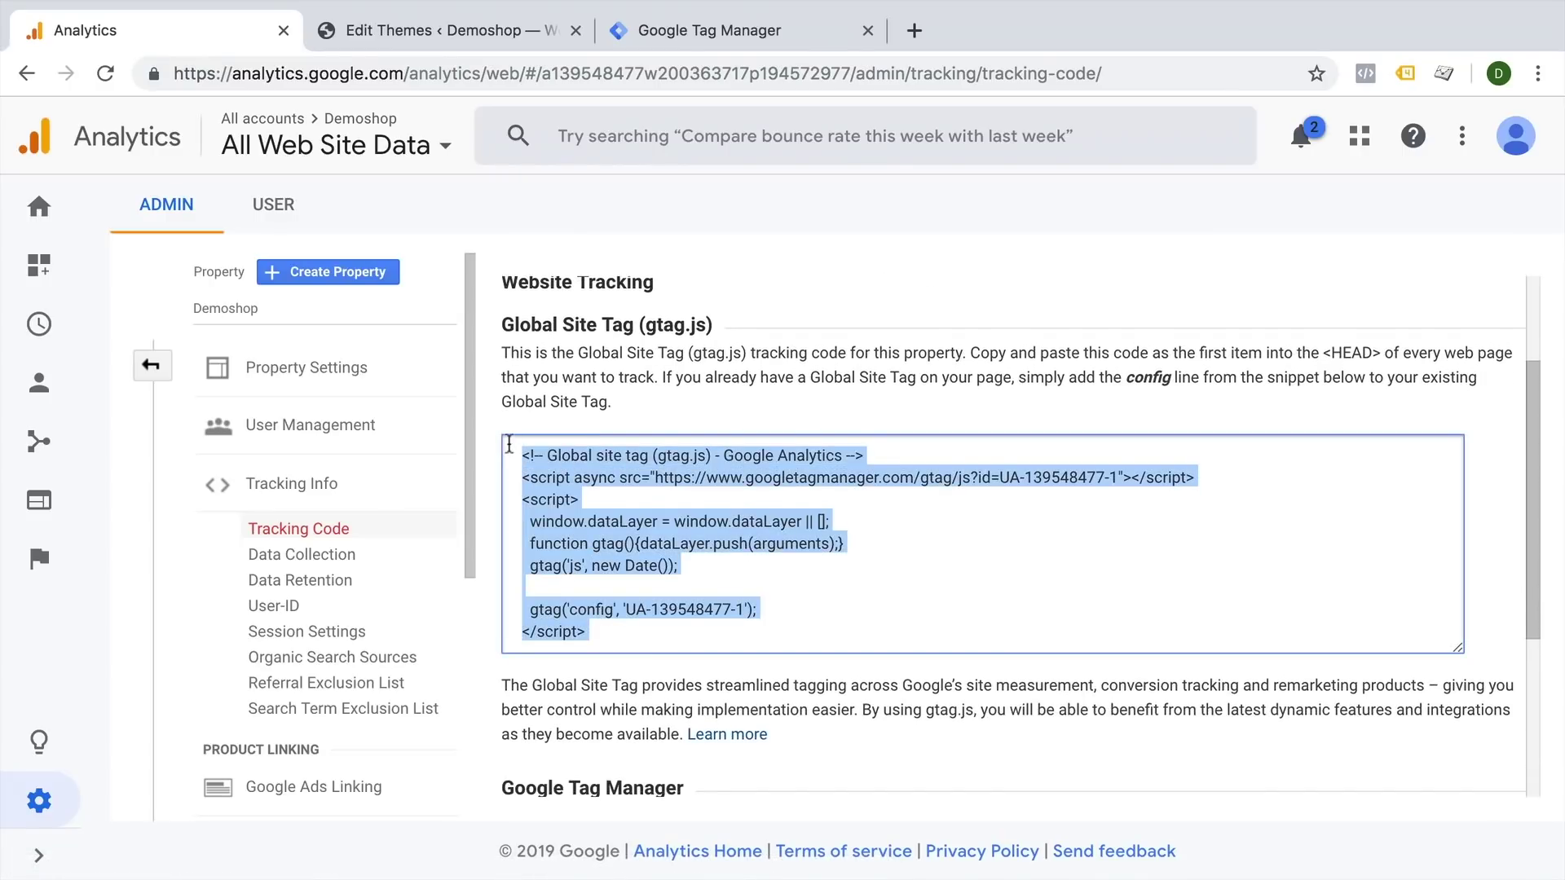
pyautogui.doubleClick(1341, 353)
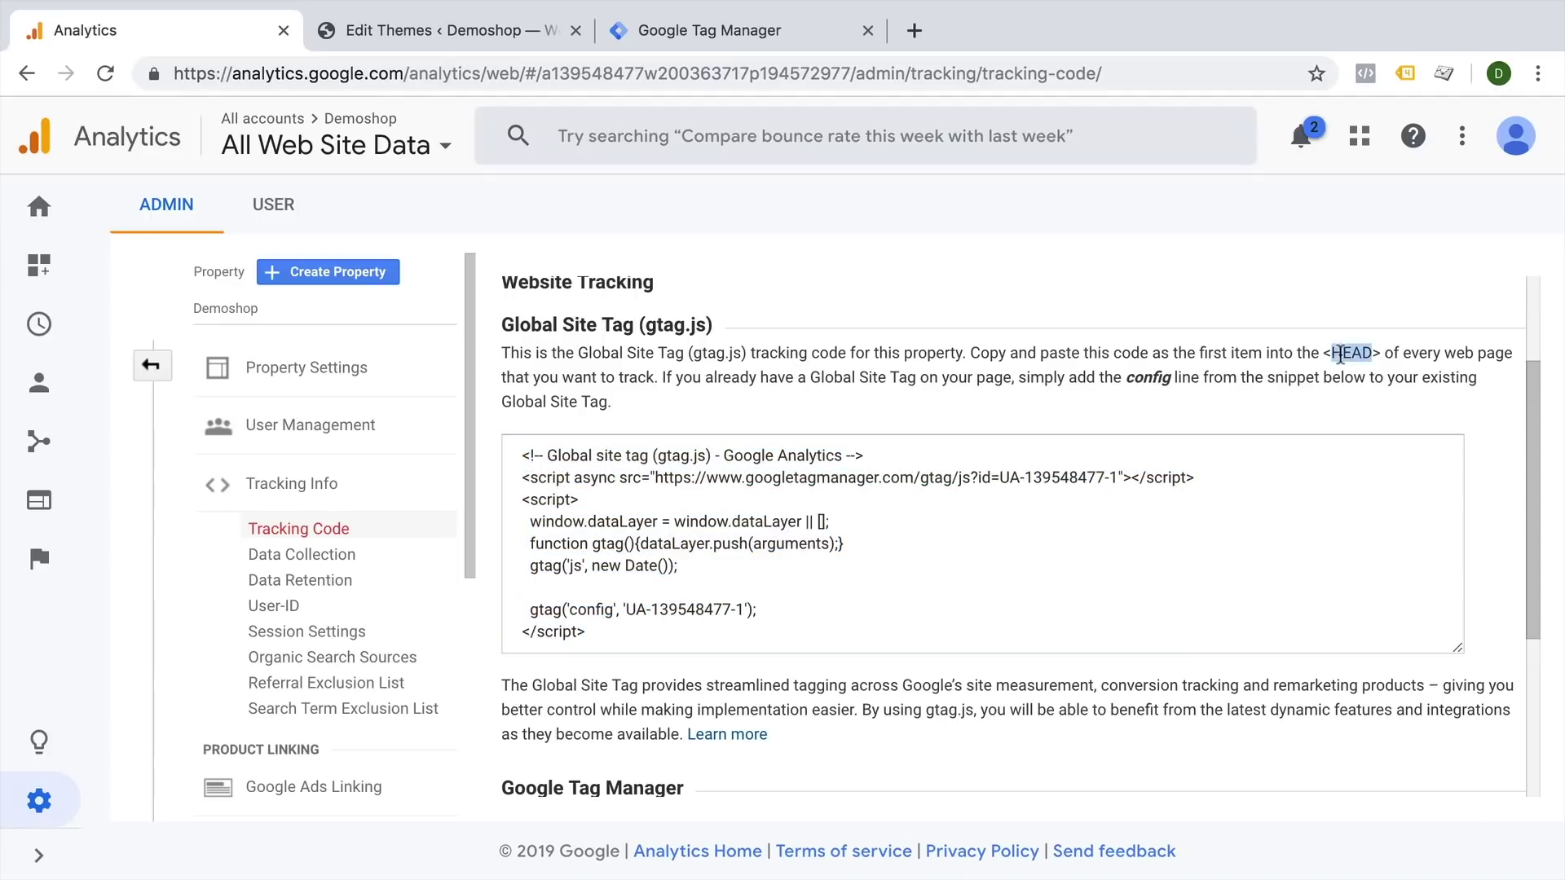
# - Paste the Global Site Tag on a new line below the viewport meta tag in WordPress's header.php and update the file
pyautogui.click(393, 38)
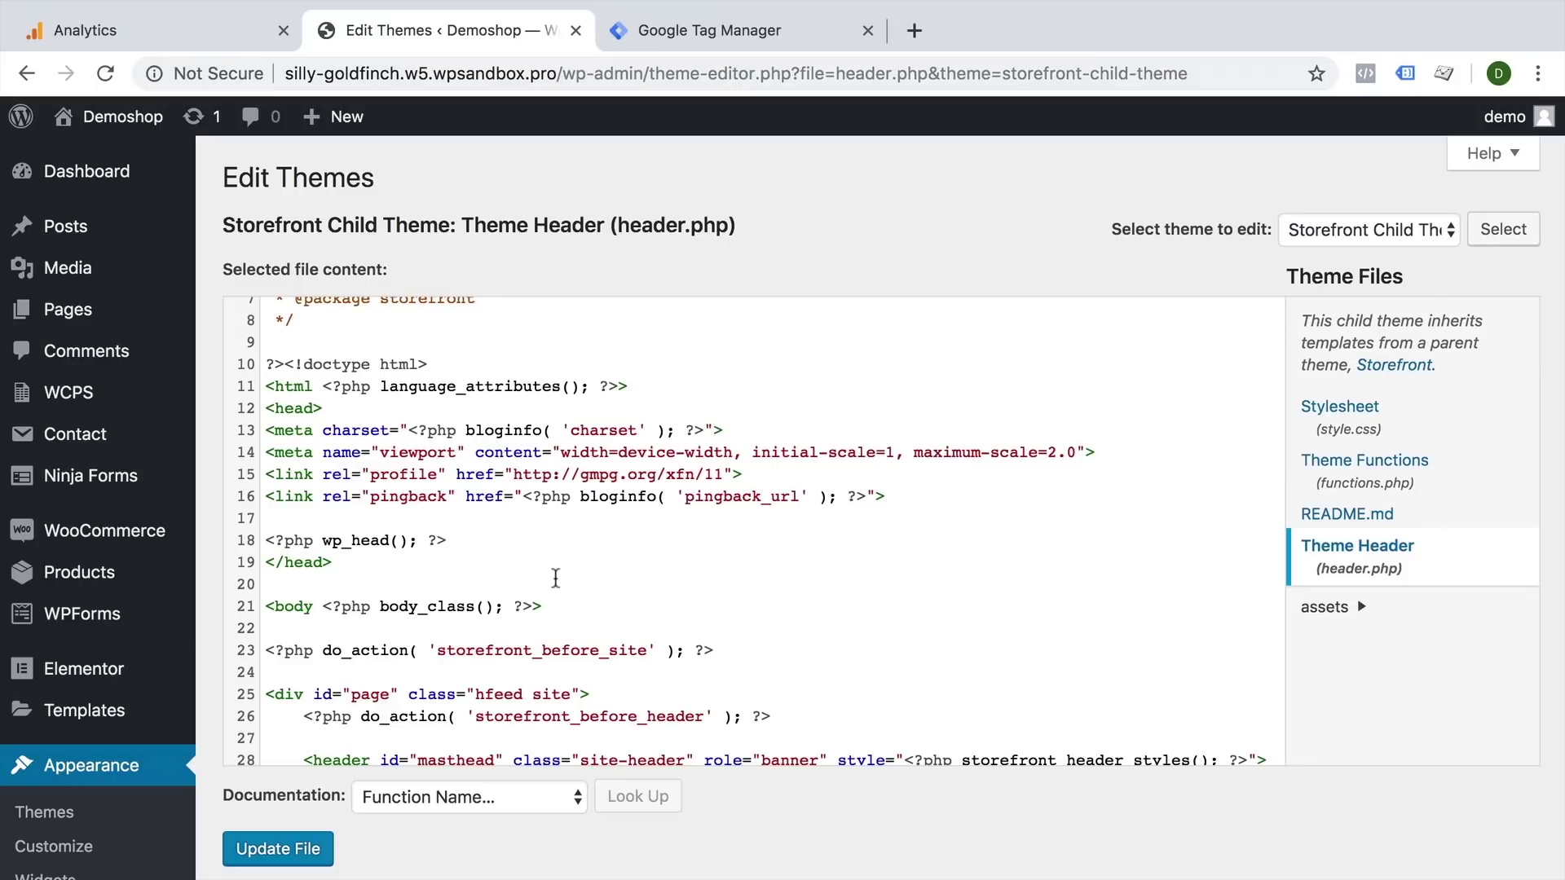
pyautogui.click(1122, 445)
pyautogui.press('Return')
pyautogui.hotkey('ctrl', 'v')
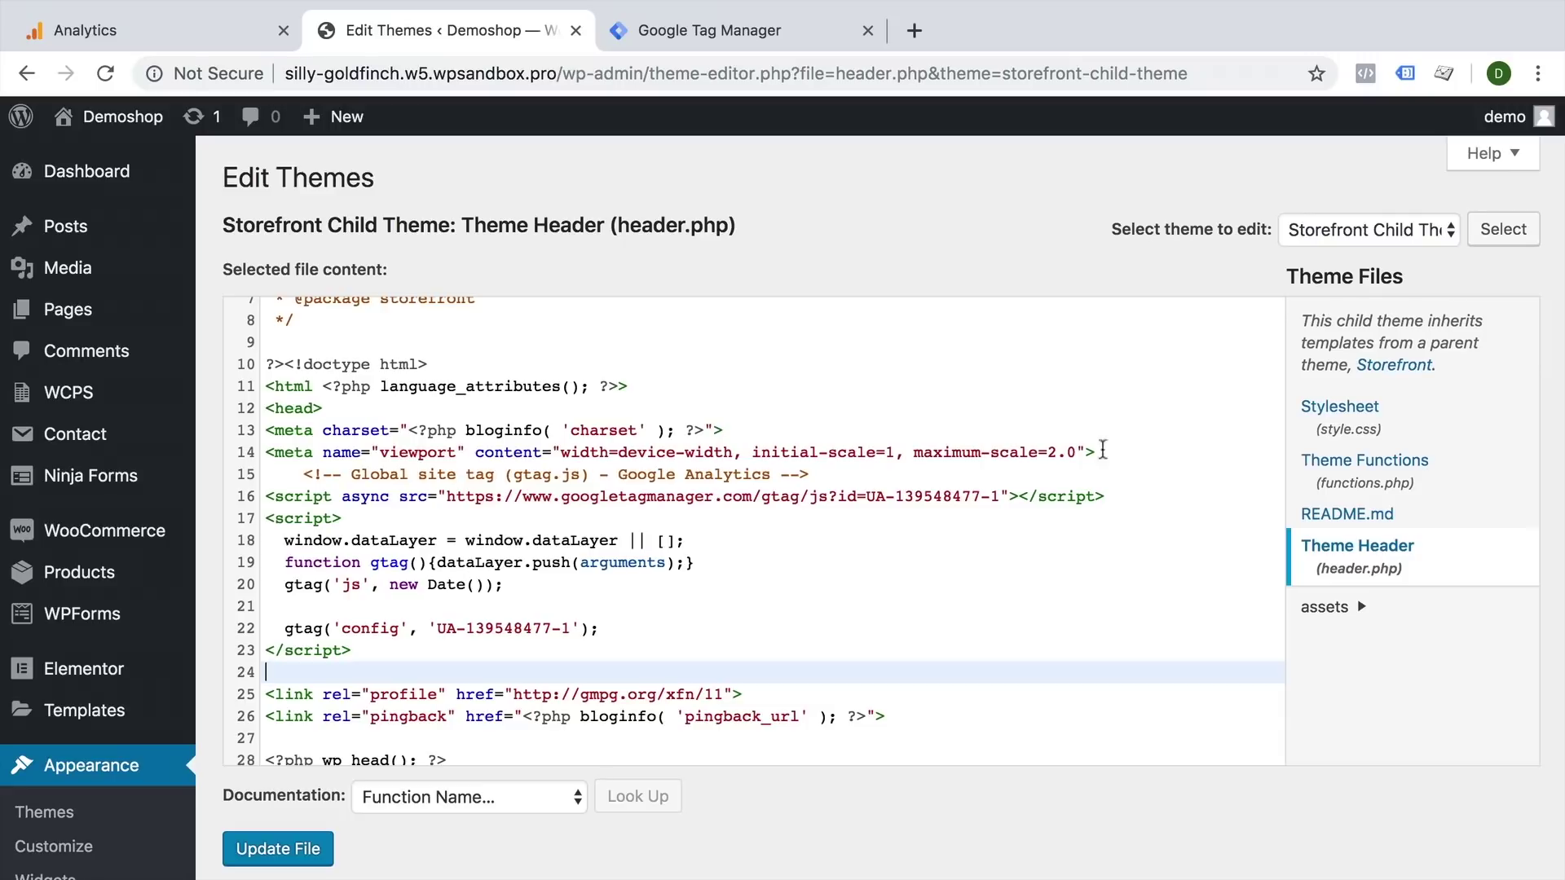
pyautogui.click(293, 853)
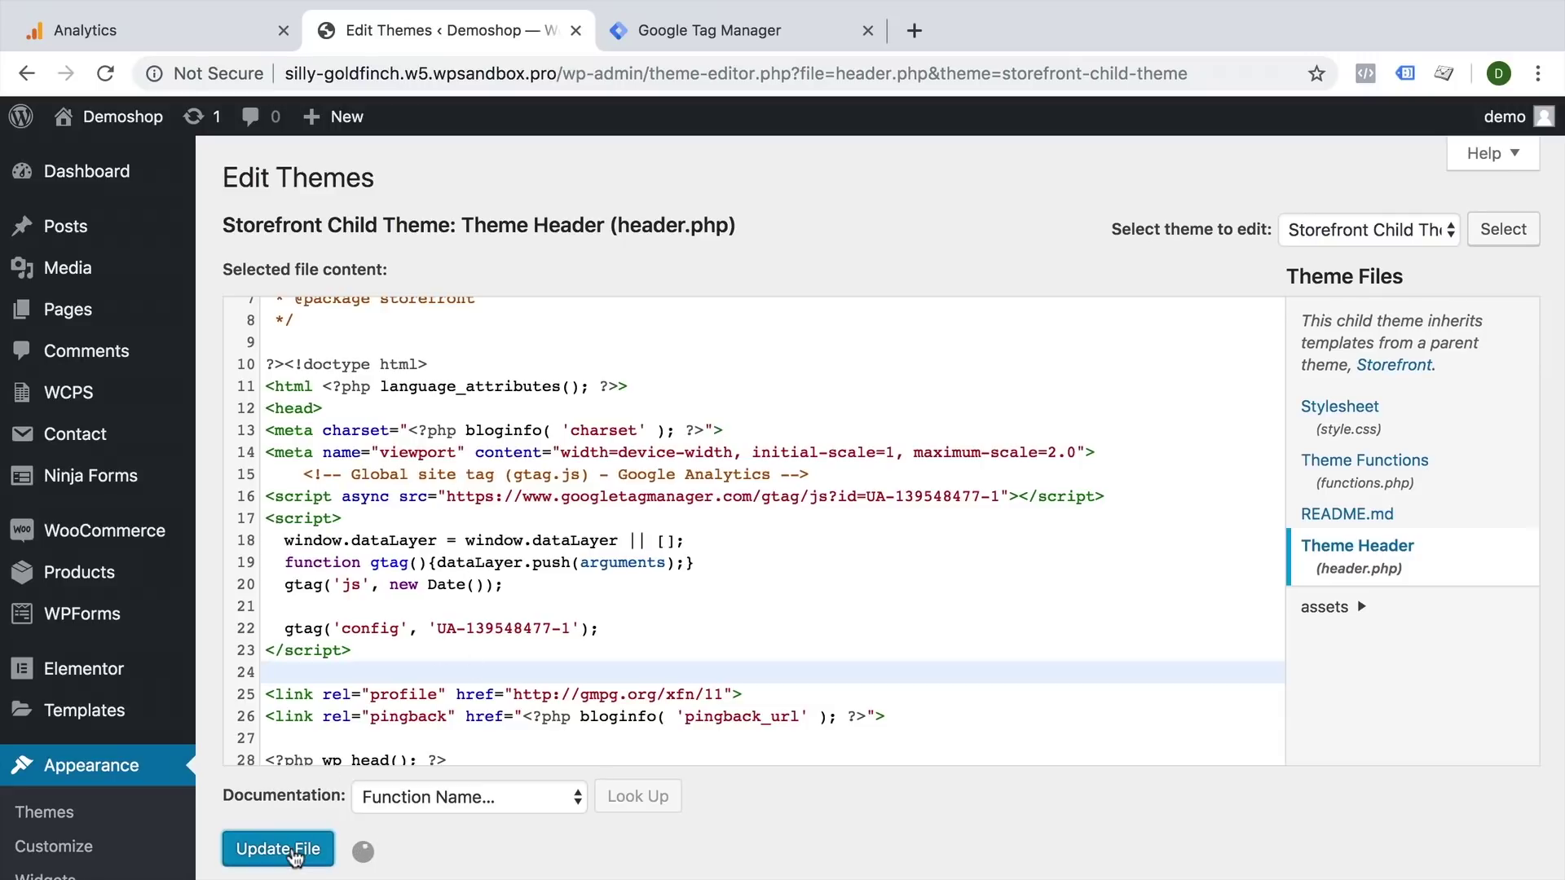
# - Visit the Demoshop front page and inspect its tags with Google Tag Assistant
pyautogui.click(123, 117)
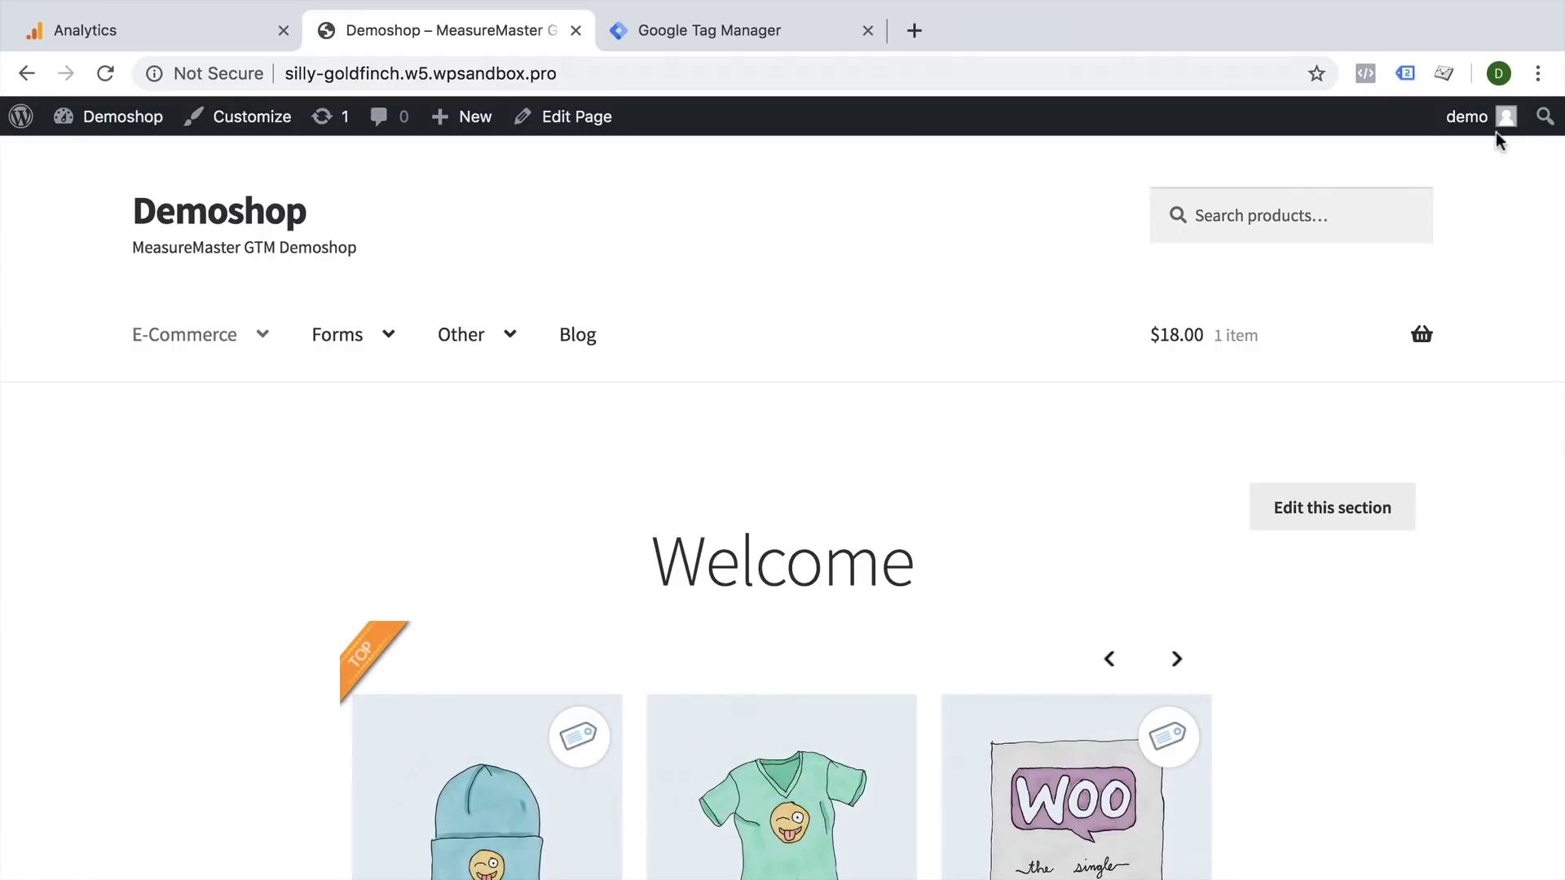
pyautogui.click(1405, 74)
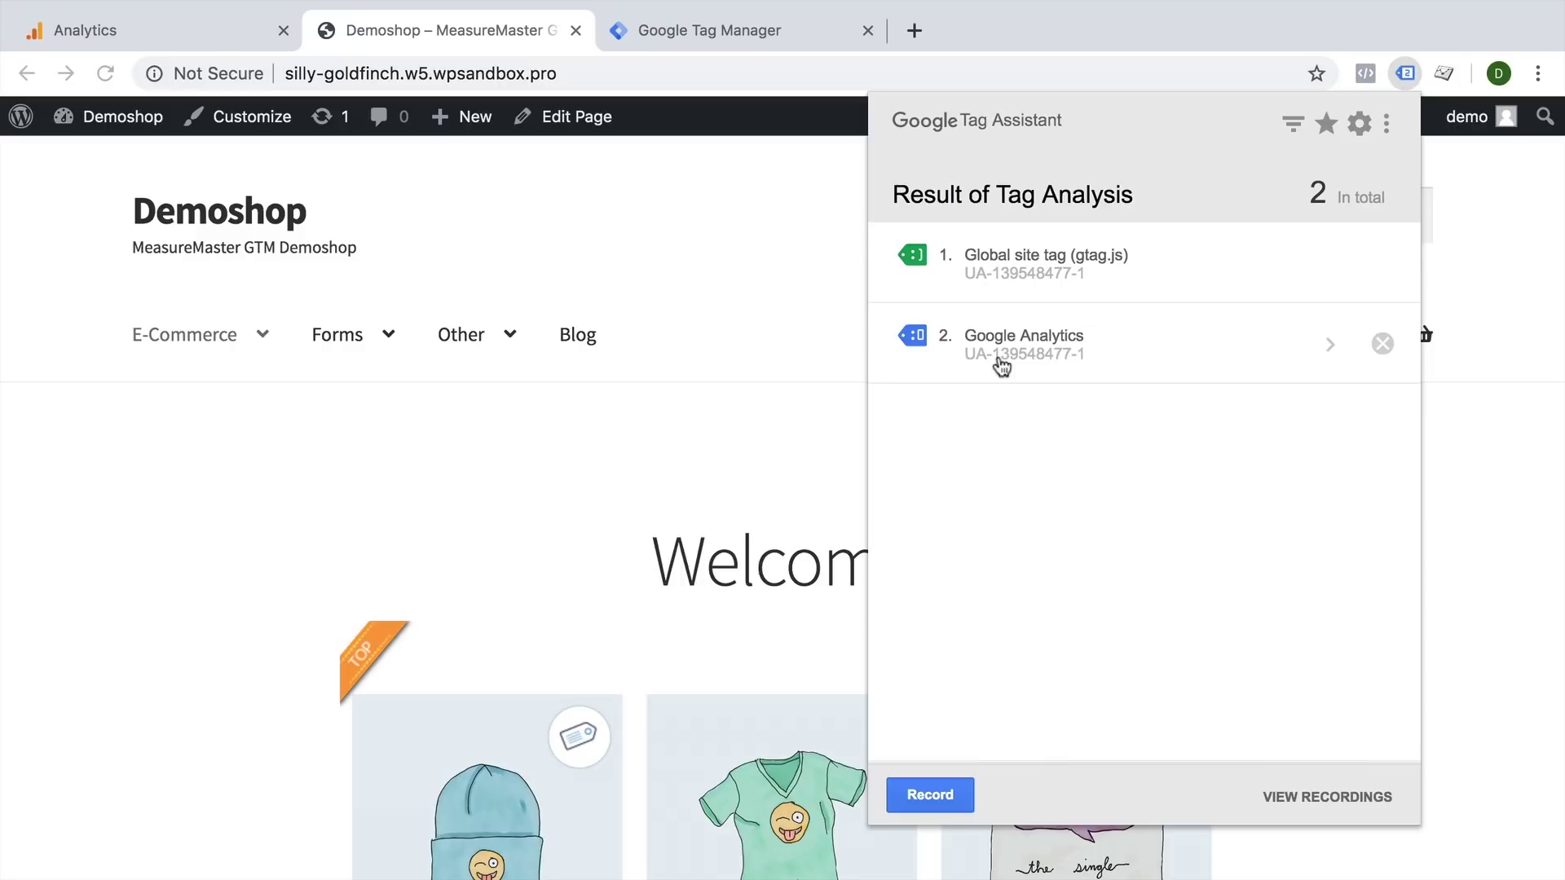
pyautogui.click(678, 272)
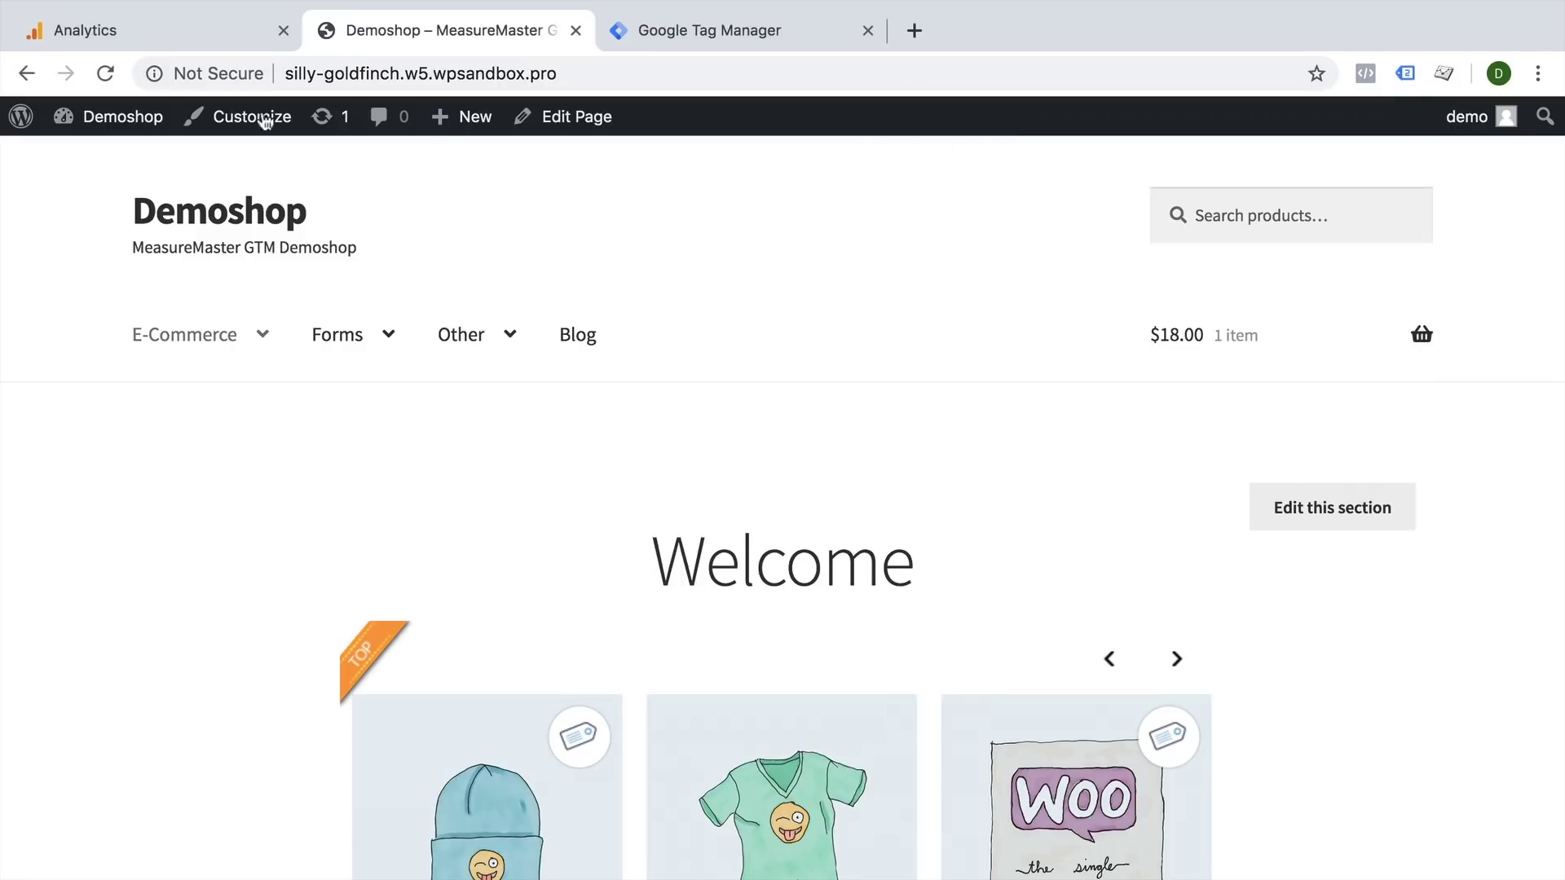
# - Check the Analytics real-time overview before and after visiting the shop's Clothing category, and return to the WordPress dashboard
pyautogui.click(127, 26)
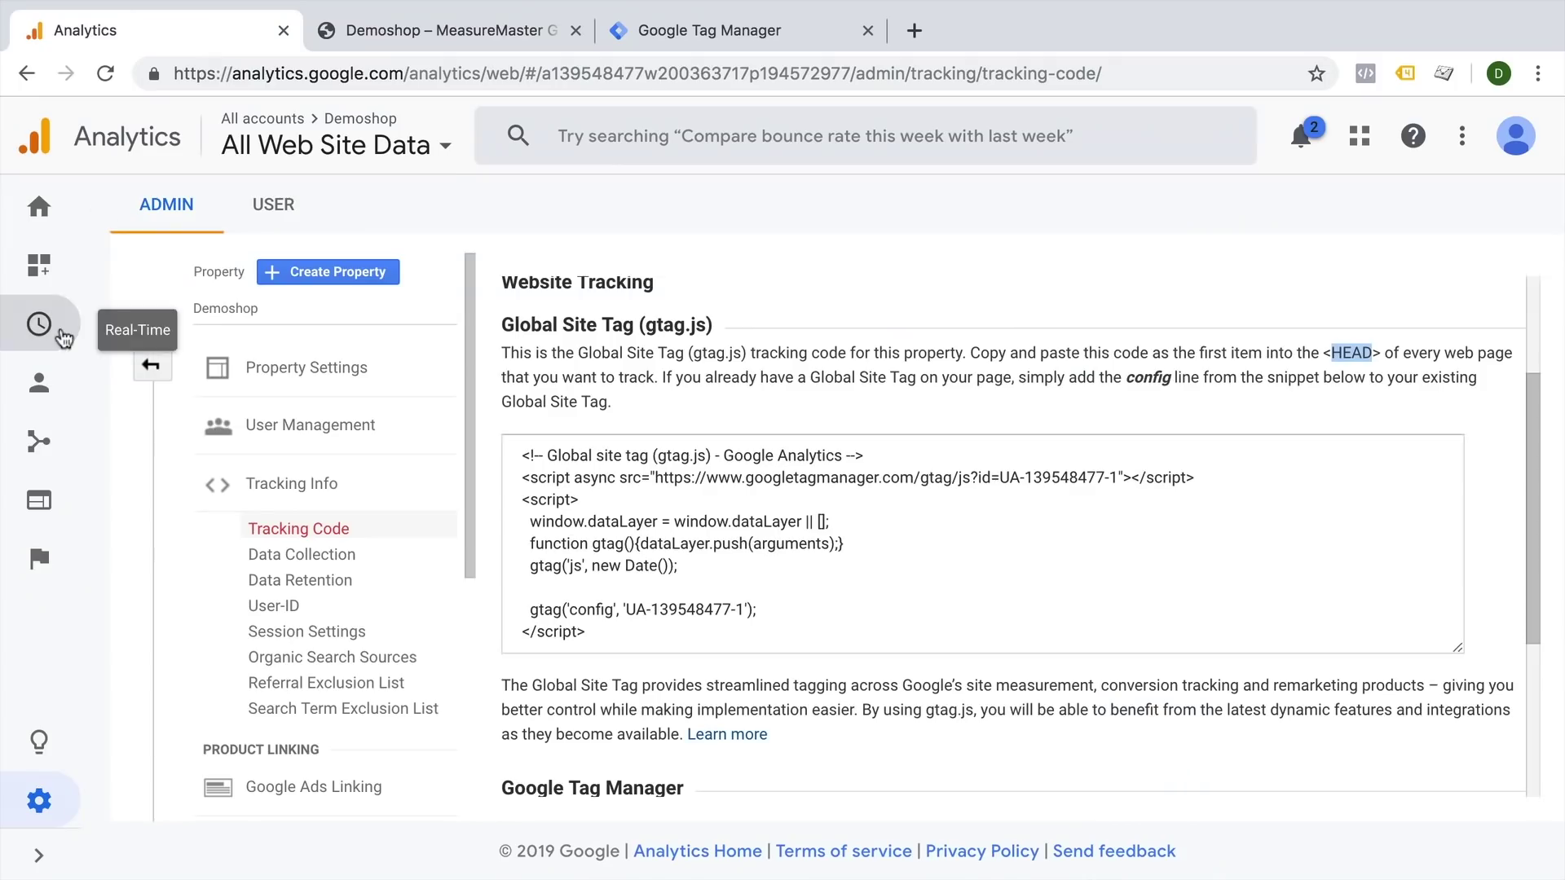
pyautogui.click(36, 326)
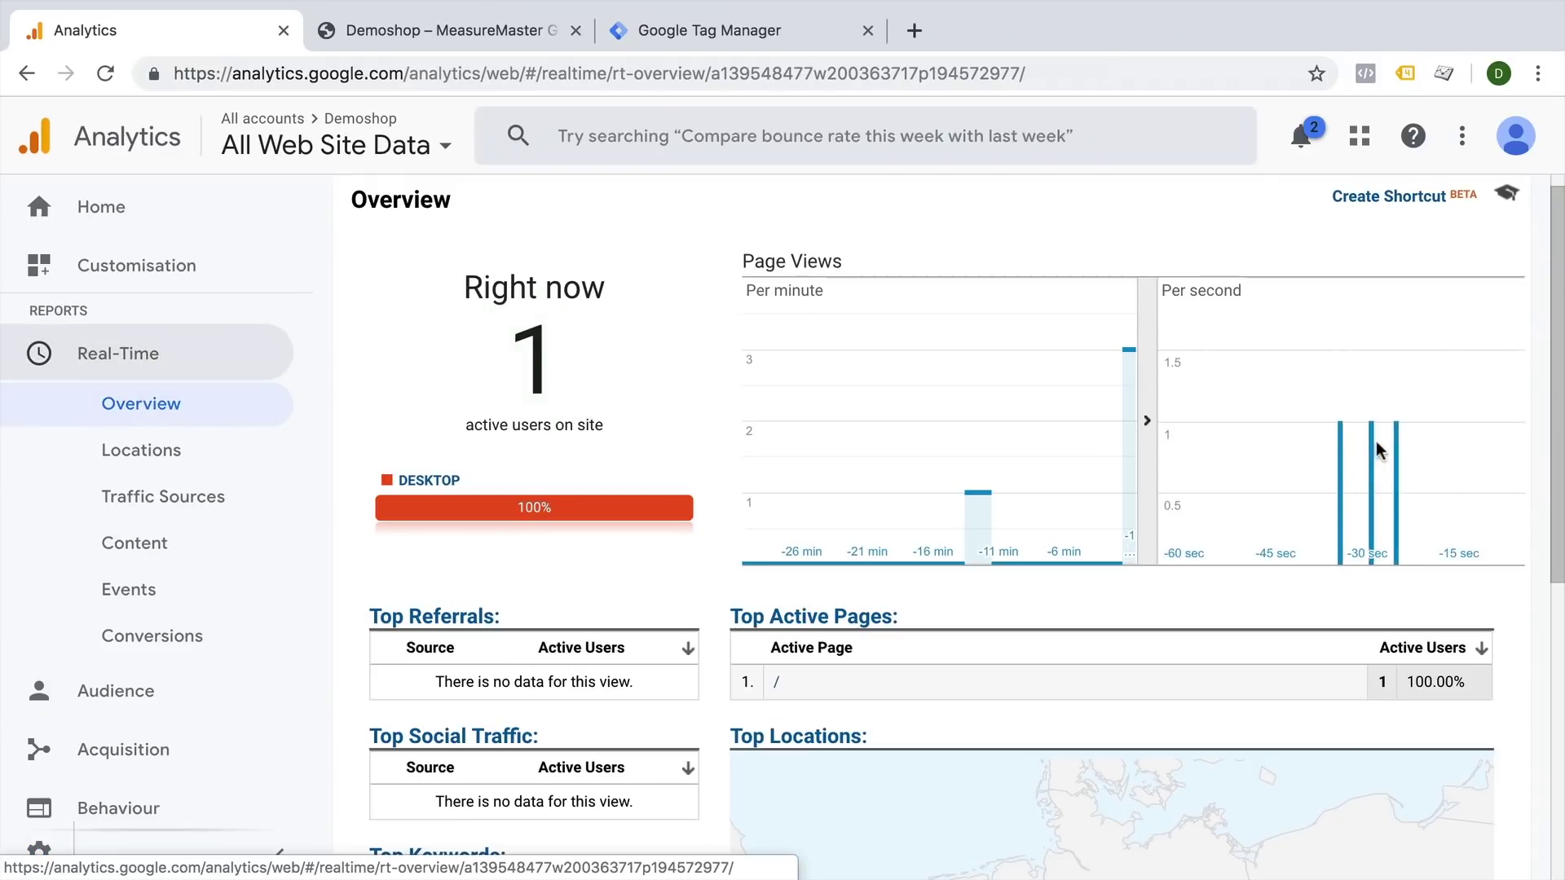
pyautogui.click(413, 34)
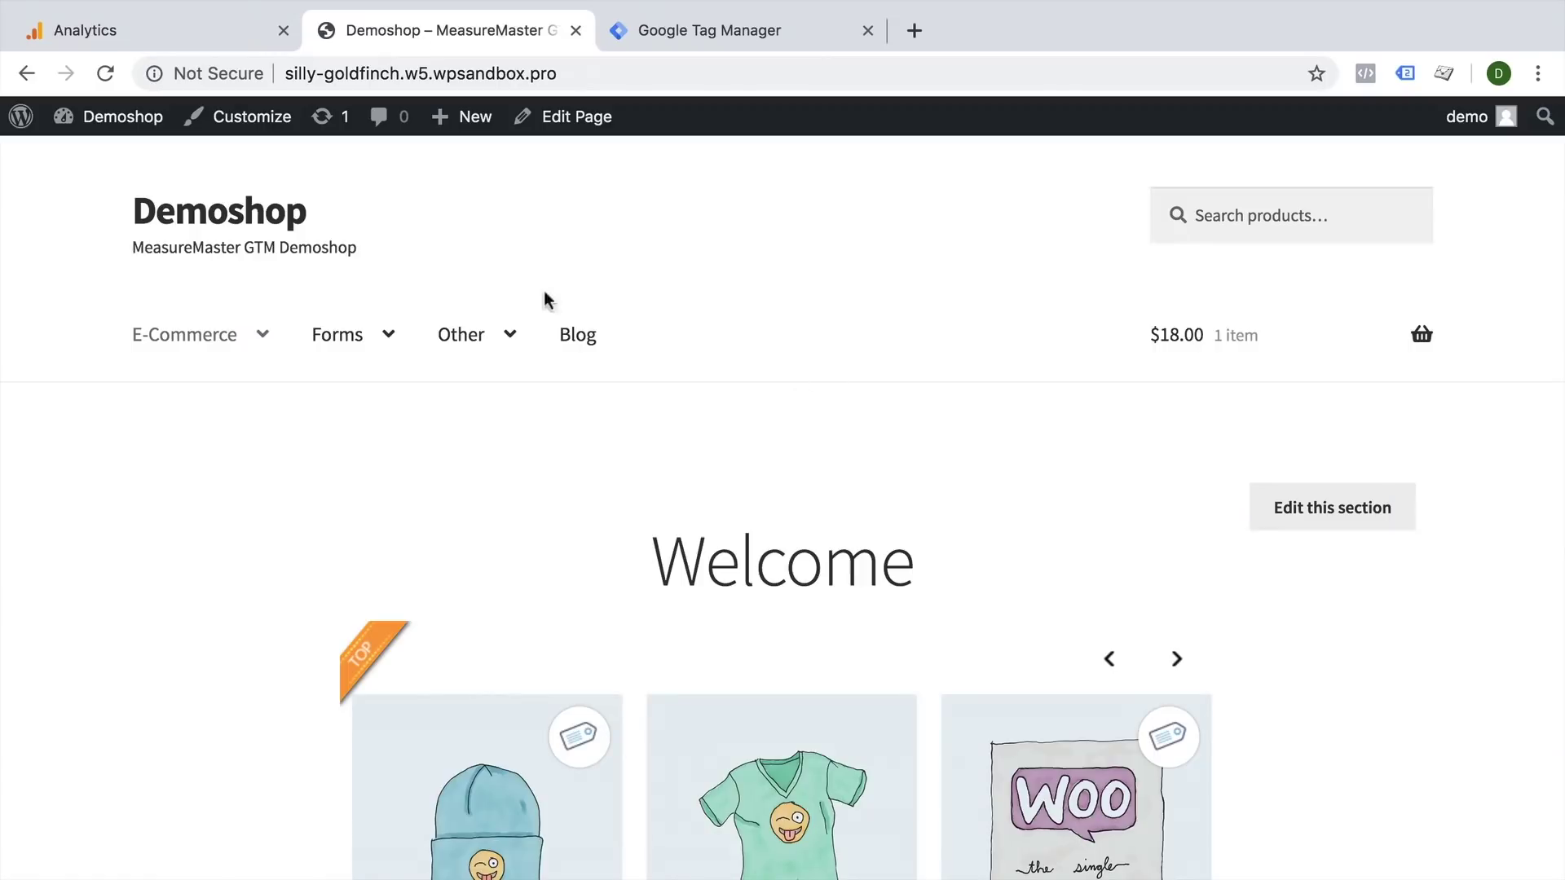
pyautogui.moveTo(154, 341)
pyautogui.click(204, 448)
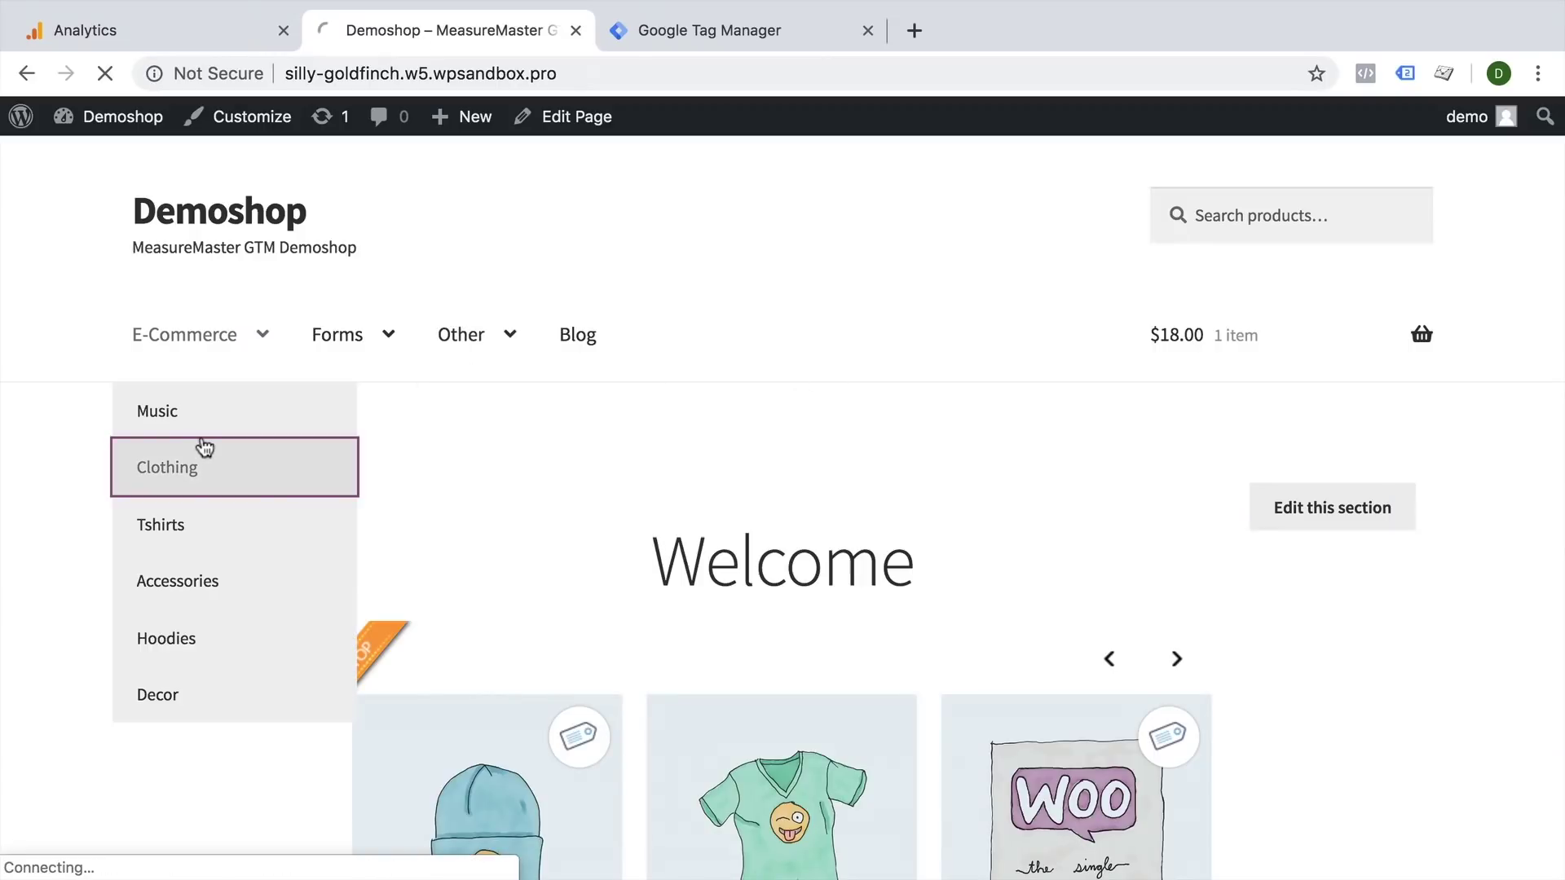
pyautogui.hotkey('ctrl', 'shift', 'Tab')
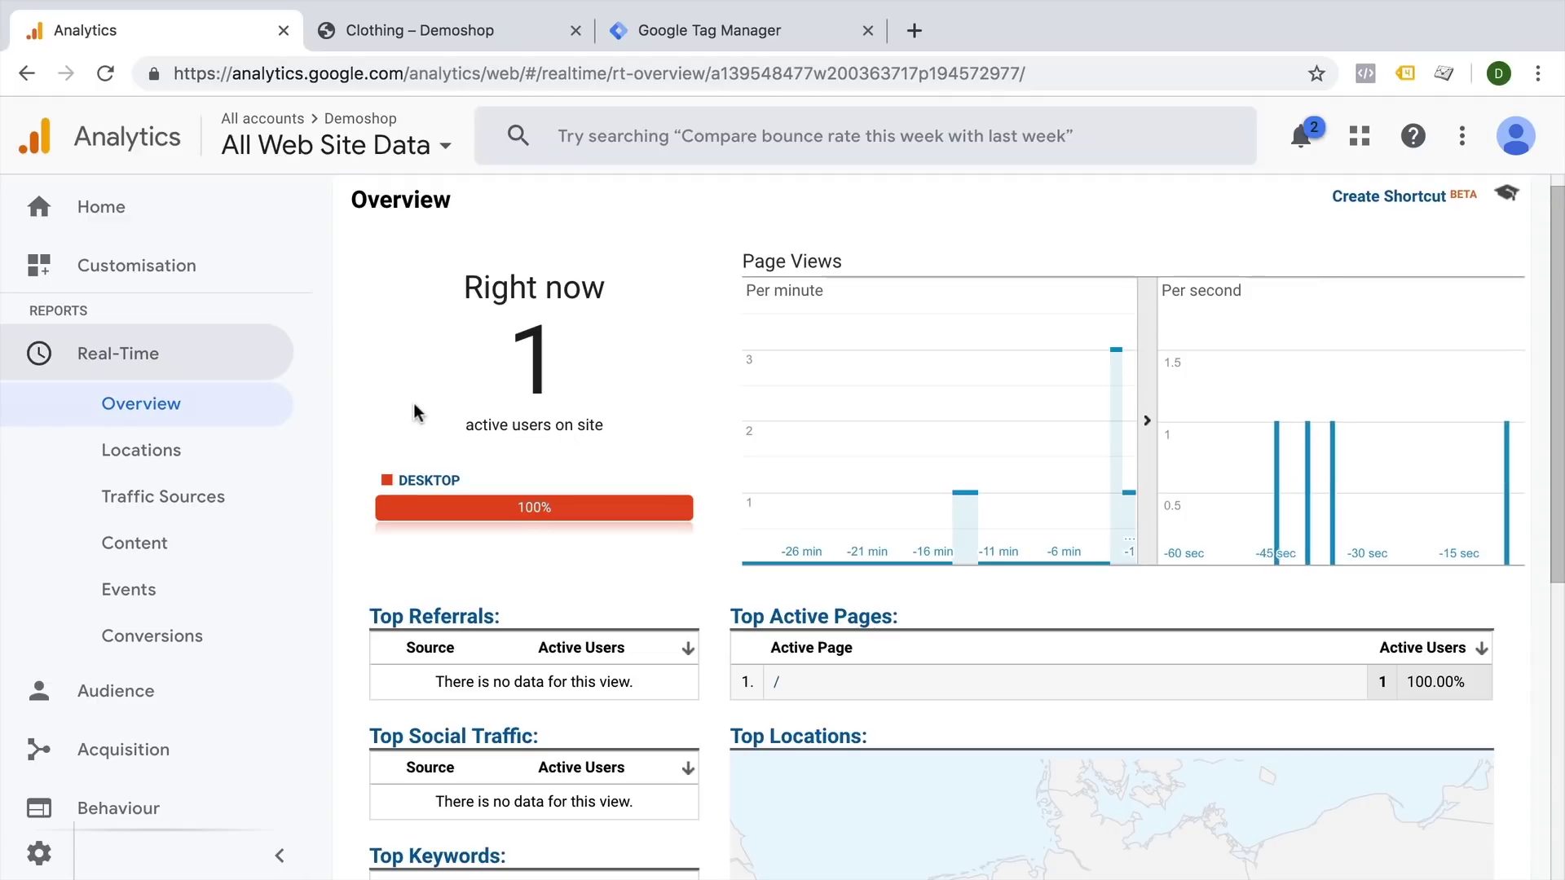
pyautogui.click(399, 41)
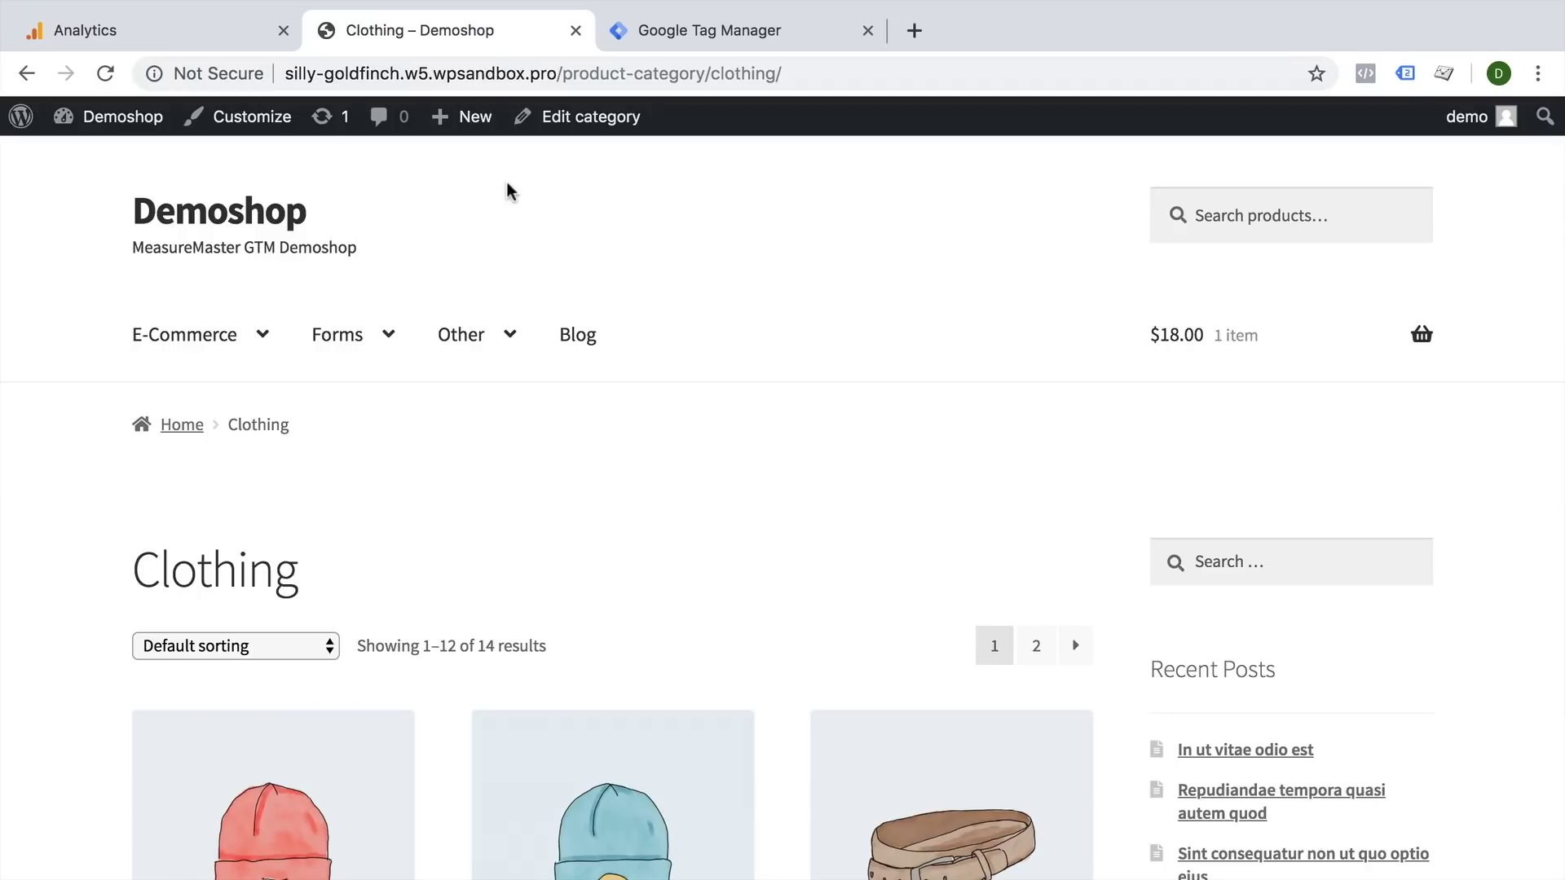
pyautogui.click(121, 117)
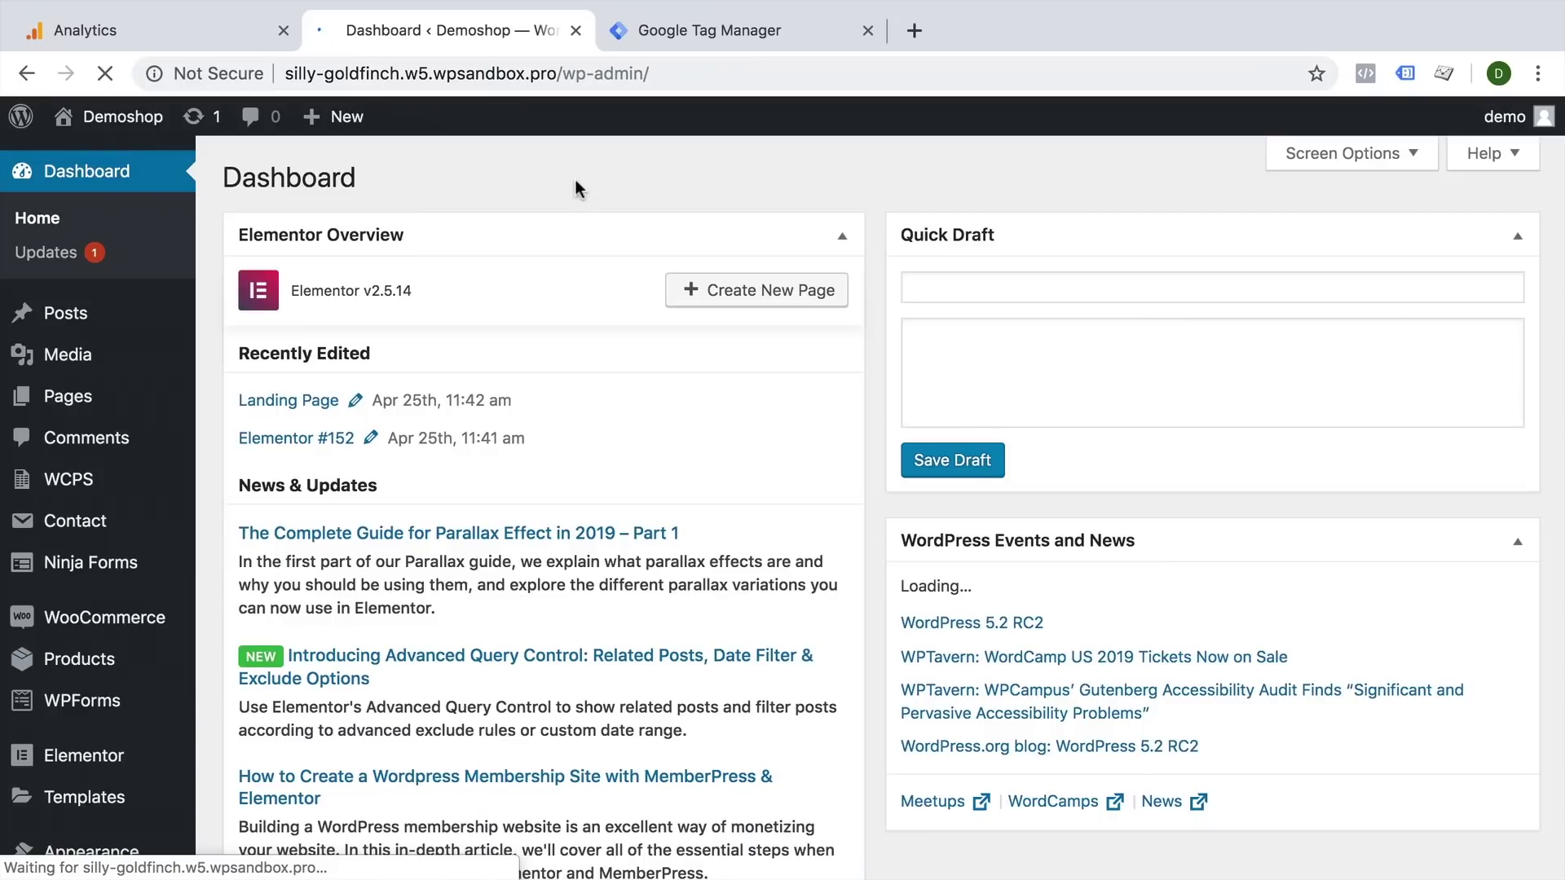
# - Switch to Google Tag Manager and start a new account with the account name Company Inc
pyautogui.click(697, 31)
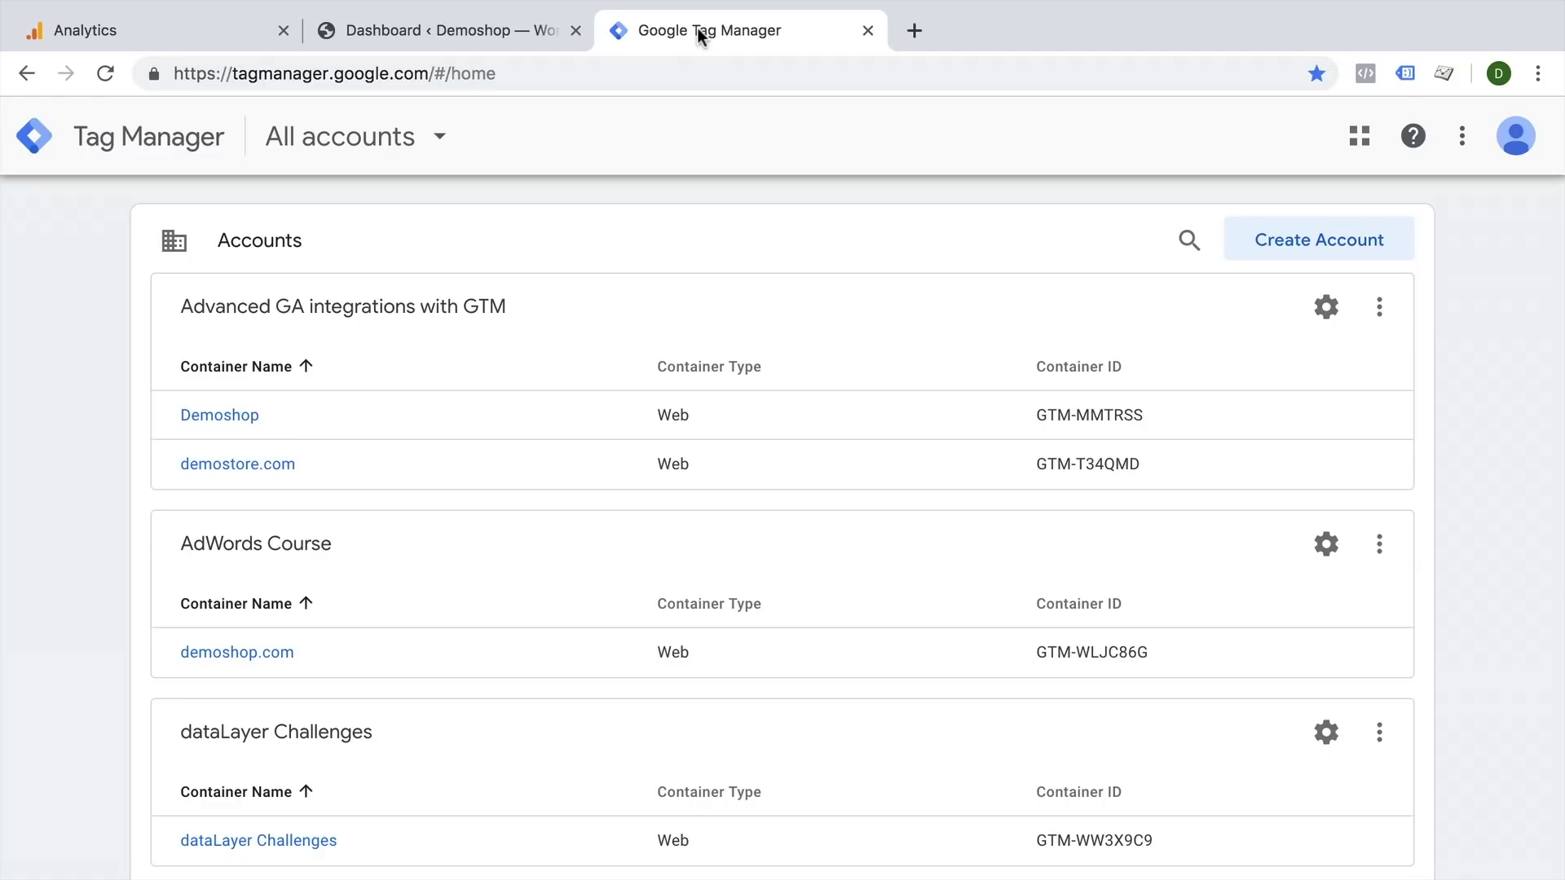
pyautogui.hotkey('ctrl', '+')
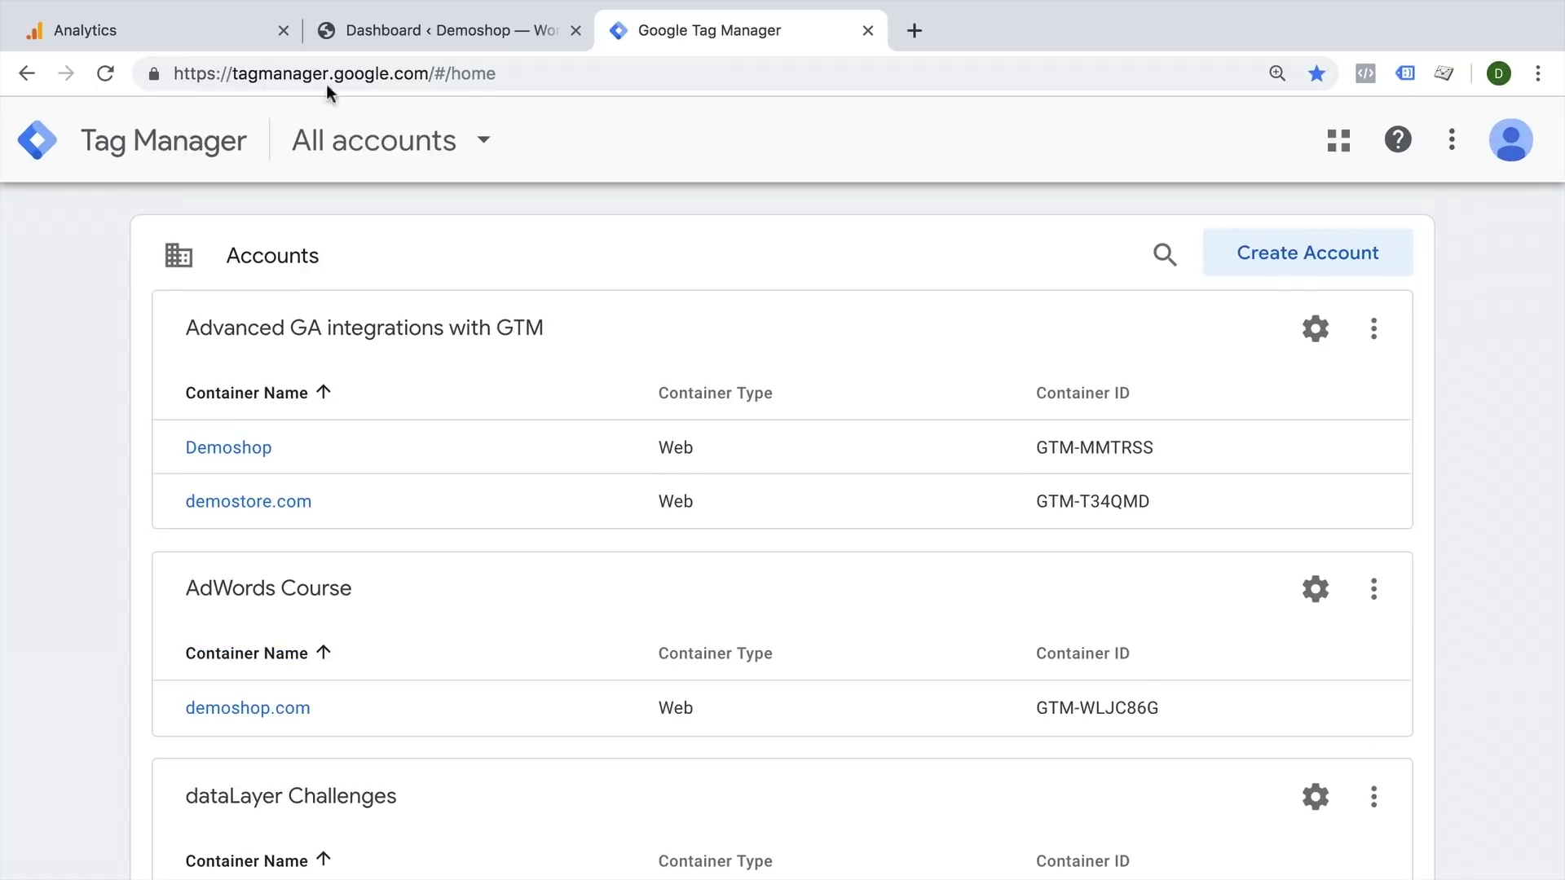
pyautogui.moveTo(228, 74); pyautogui.dragTo(484, 75)
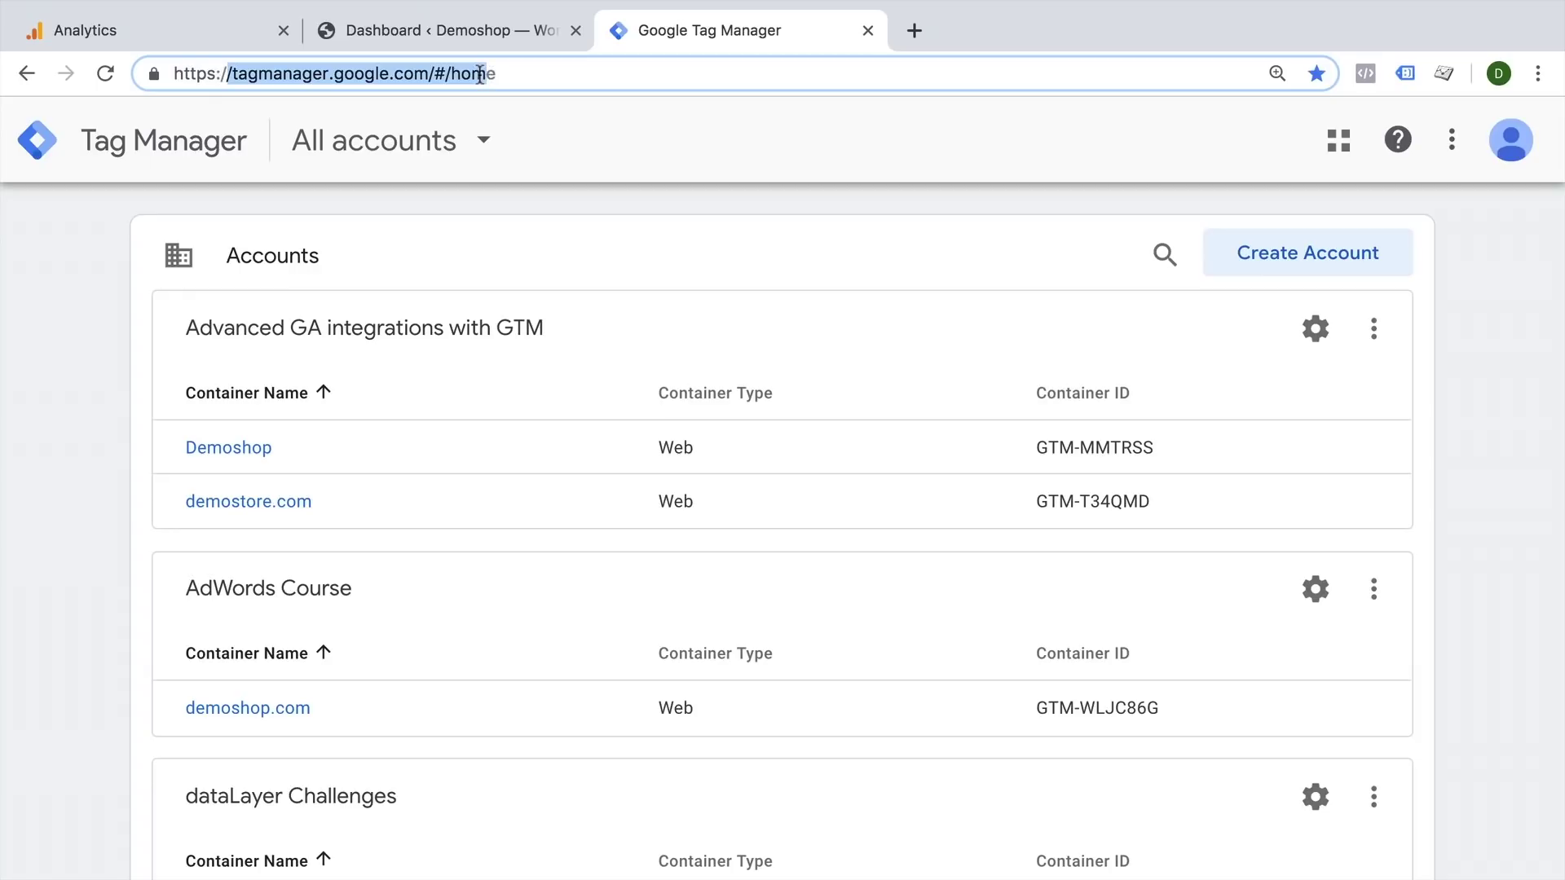
pyautogui.click(595, 218)
pyautogui.click(1340, 271)
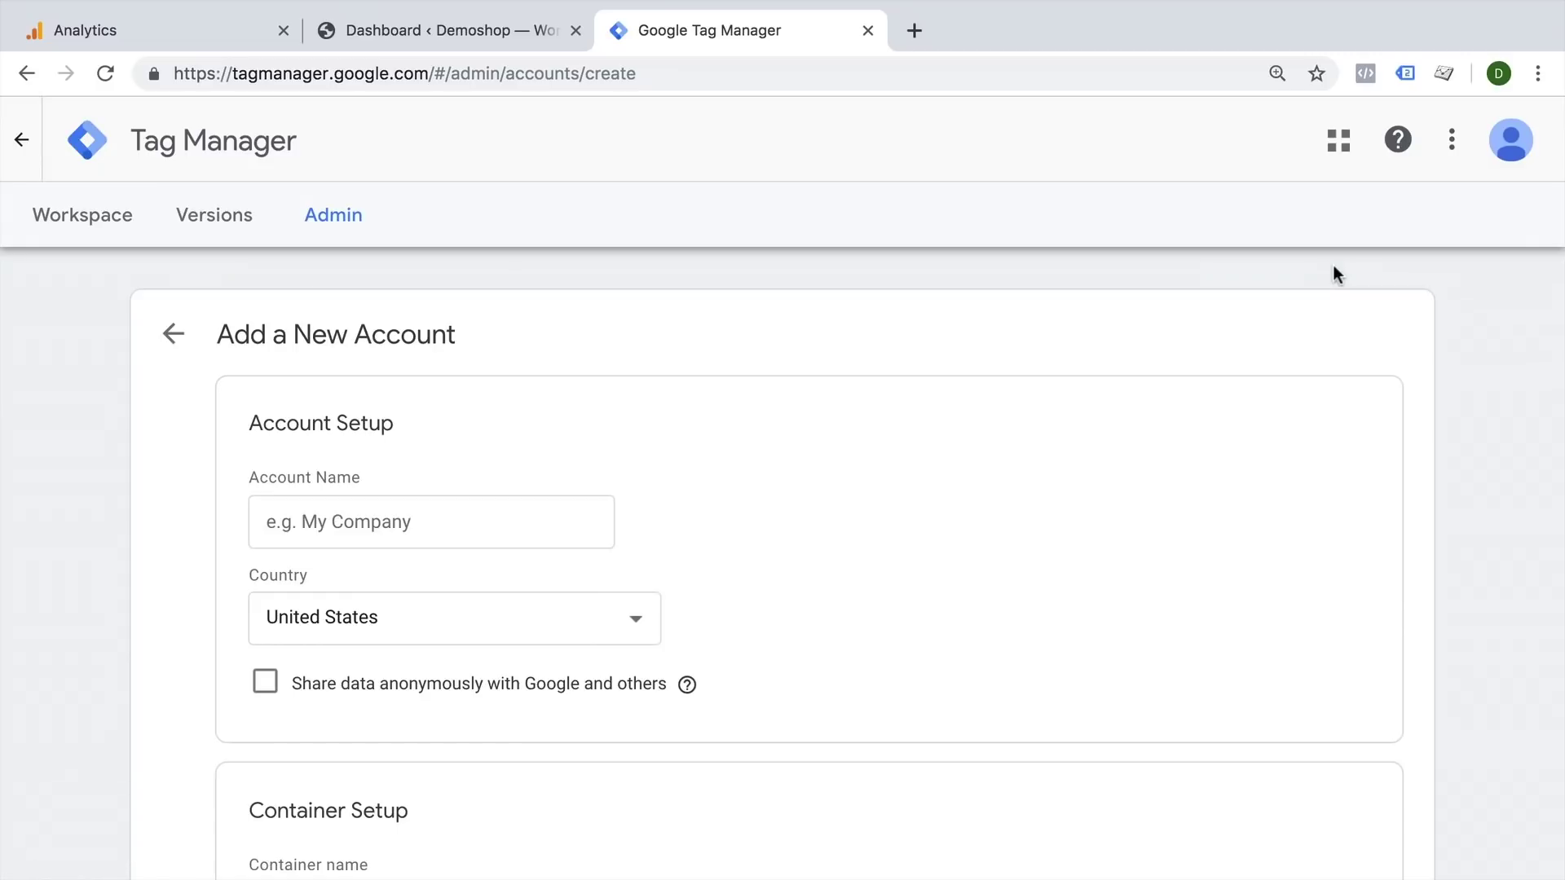
pyautogui.click(497, 513)
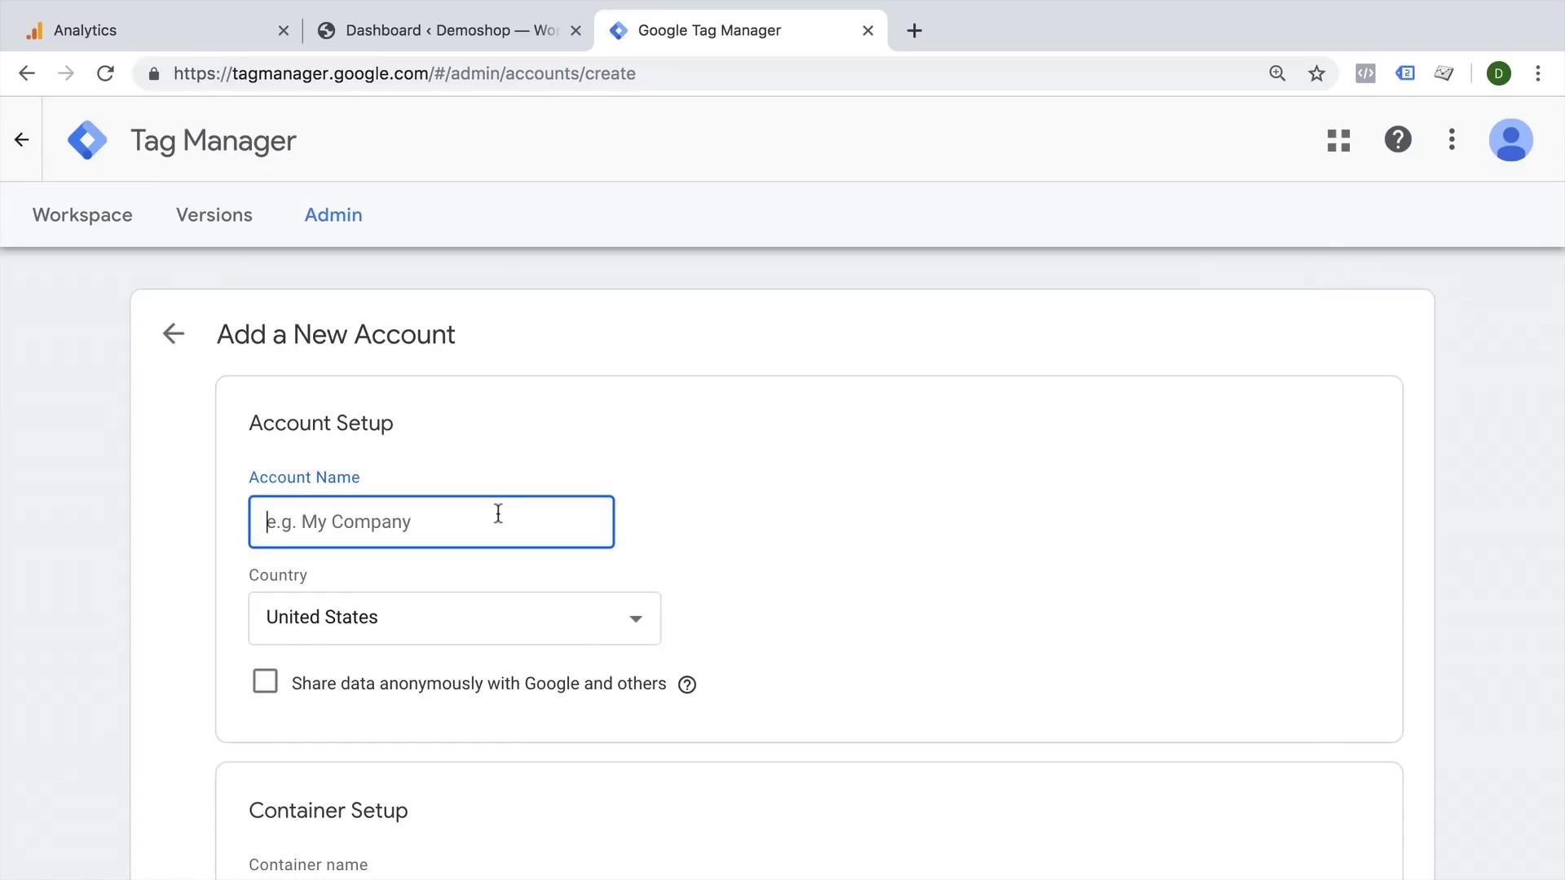
pyautogui.write('Company Inc')
pyautogui.scroll(-5, 498, 514)
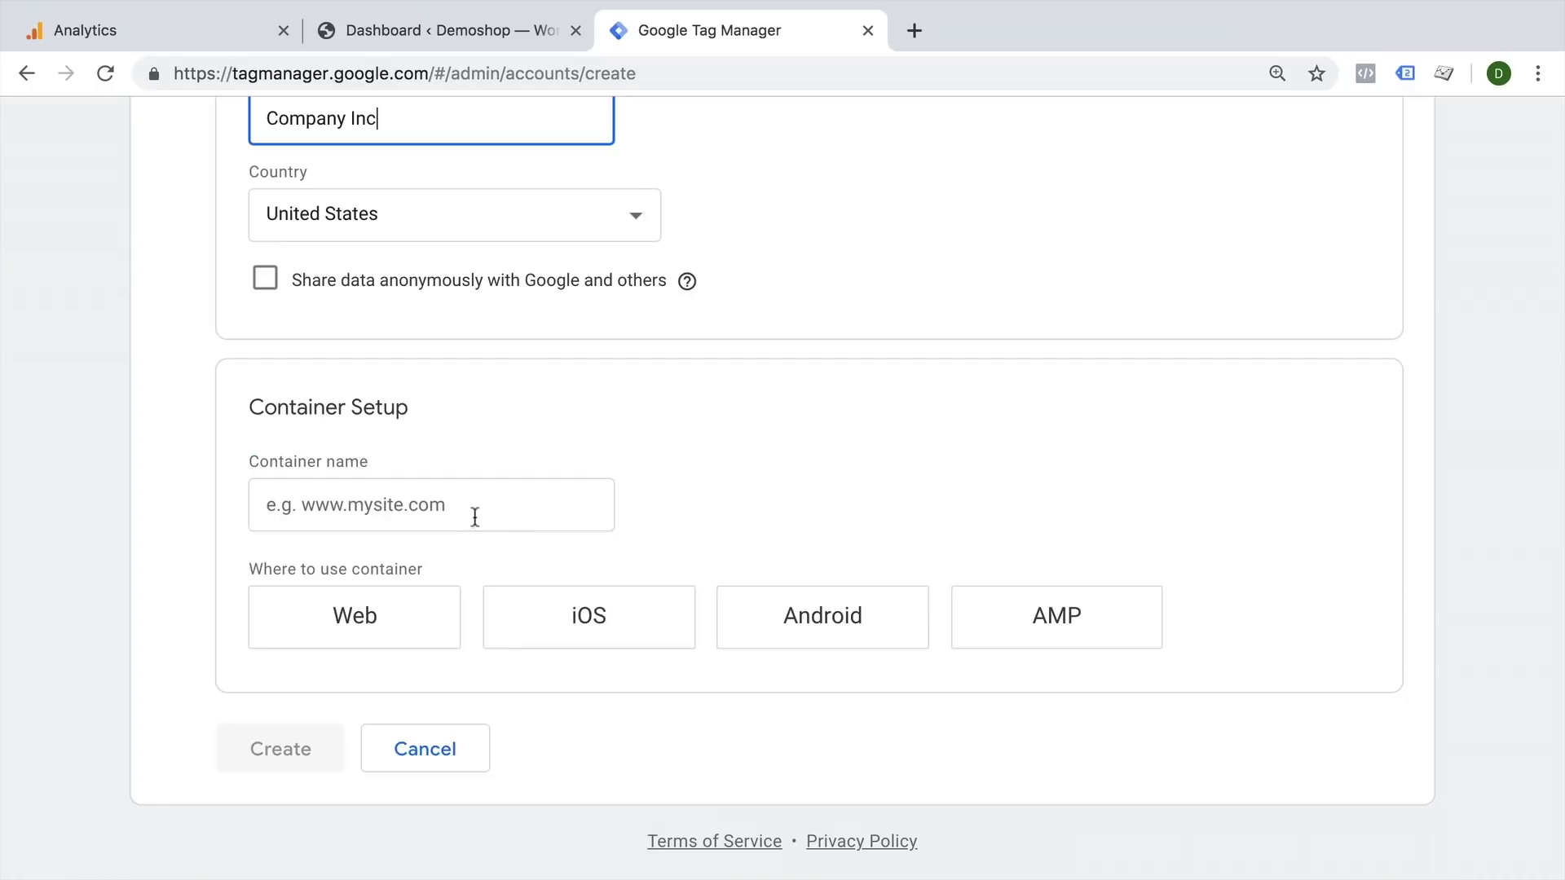
# - Name the container silly-goldfinch.w5.wpsandbox.pro, set it for Web use, create the account and accept the Terms of Service
pyautogui.click(474, 517)
pyautogui.write('http://silly-goldfinch.w5.wpsandbox.pro')
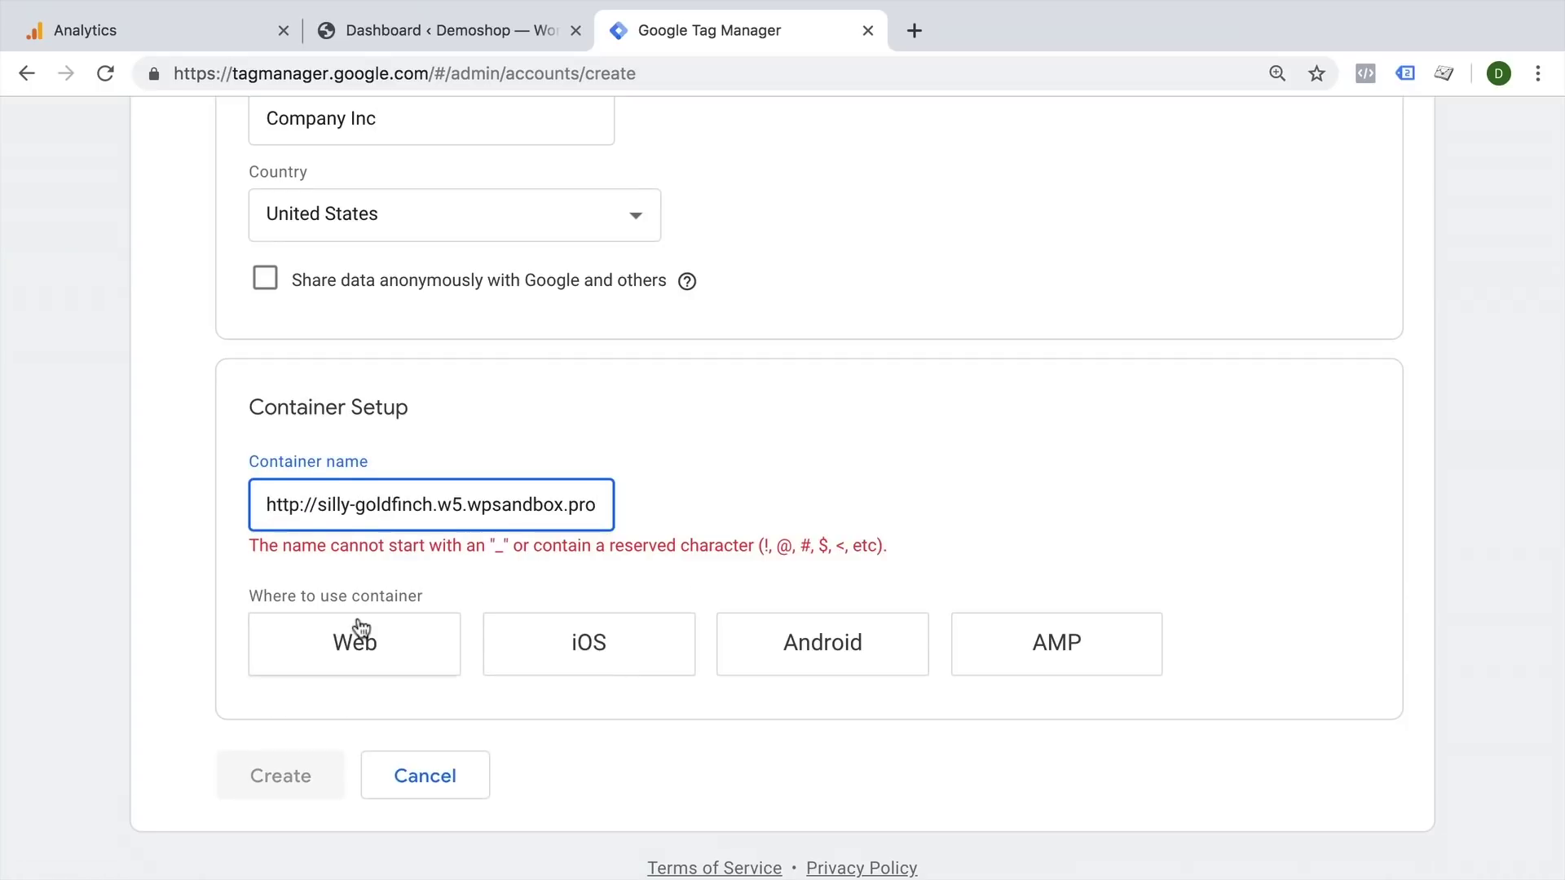
pyautogui.moveTo(323, 512); pyautogui.dragTo(211, 505)
pyautogui.press('BackSpace')
pyautogui.click(325, 618)
pyautogui.click(322, 759)
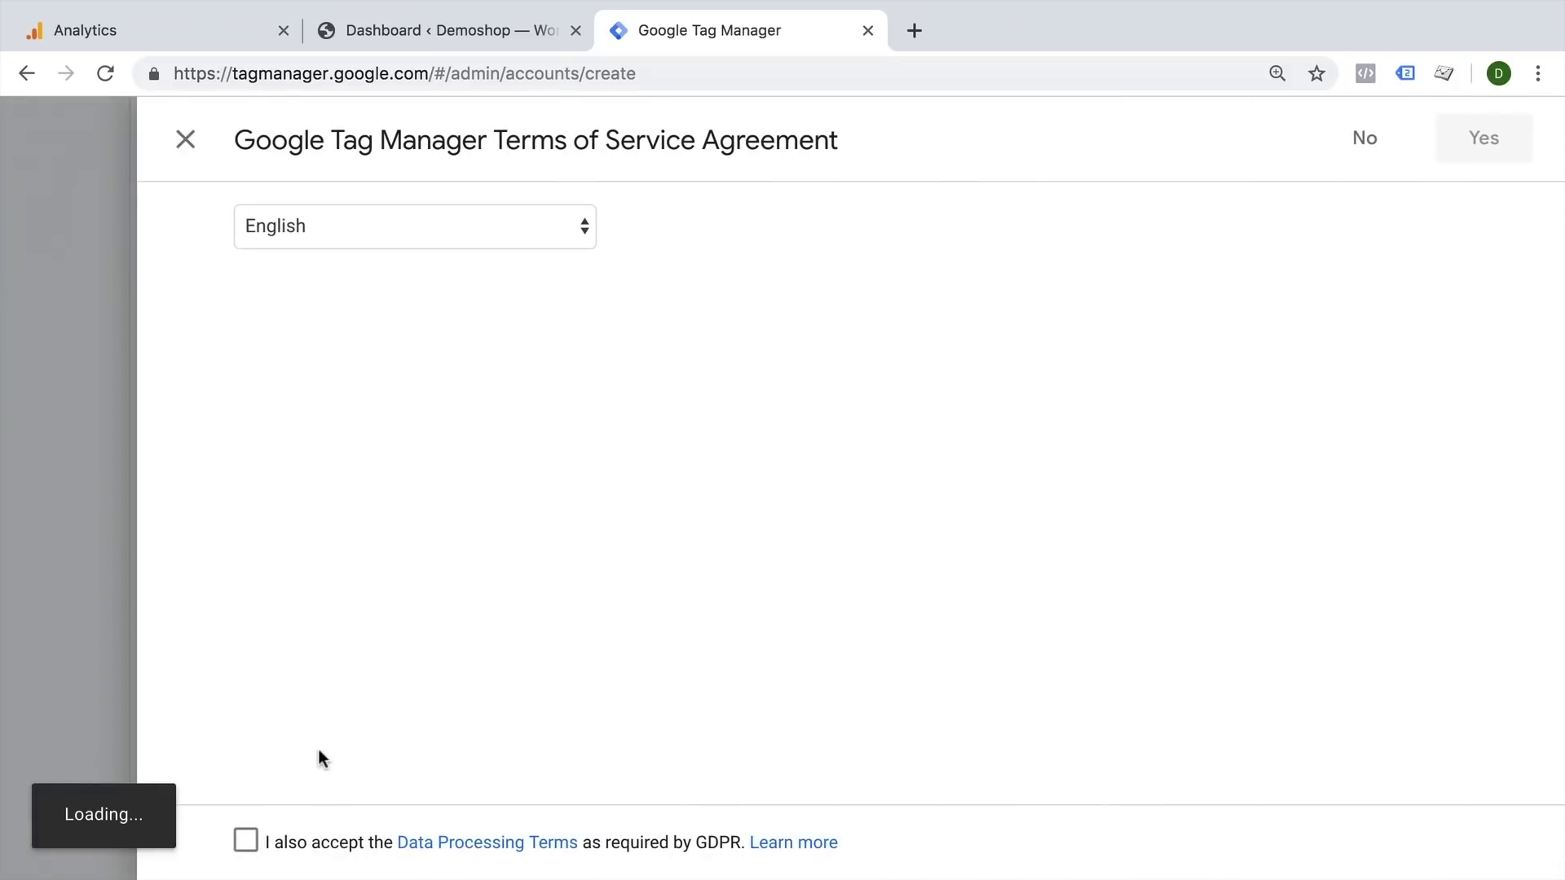
pyautogui.click(1478, 140)
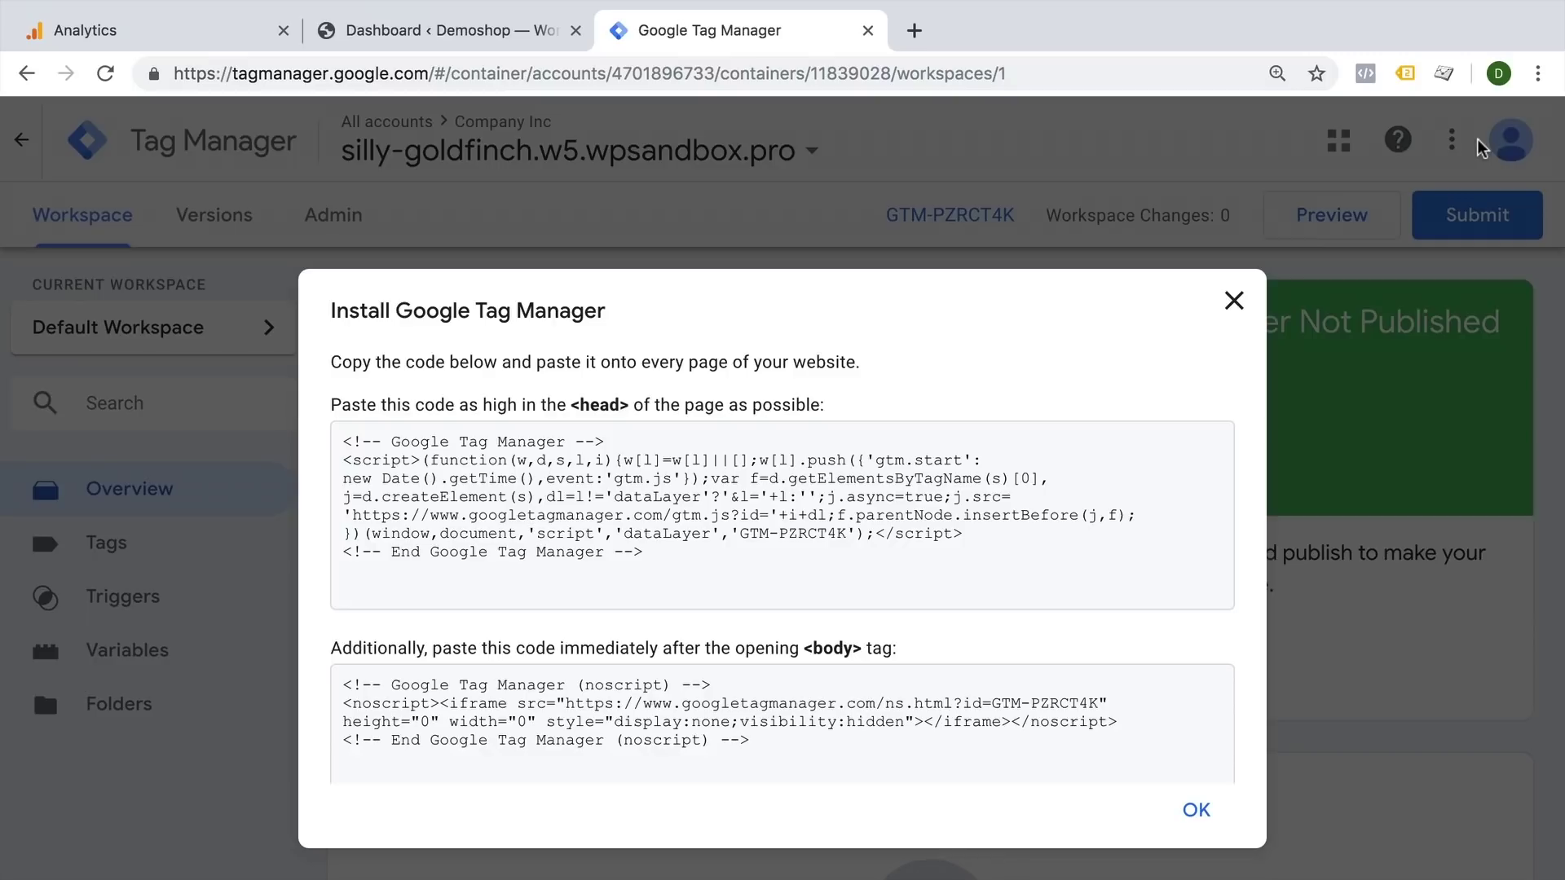
# - Copy the Google Tag Manager install snippet meant for the page's head section
pyautogui.click(665, 534)
pyautogui.moveTo(665, 552); pyautogui.dragTo(337, 427)
pyautogui.hotkey('ctrl', 'c')
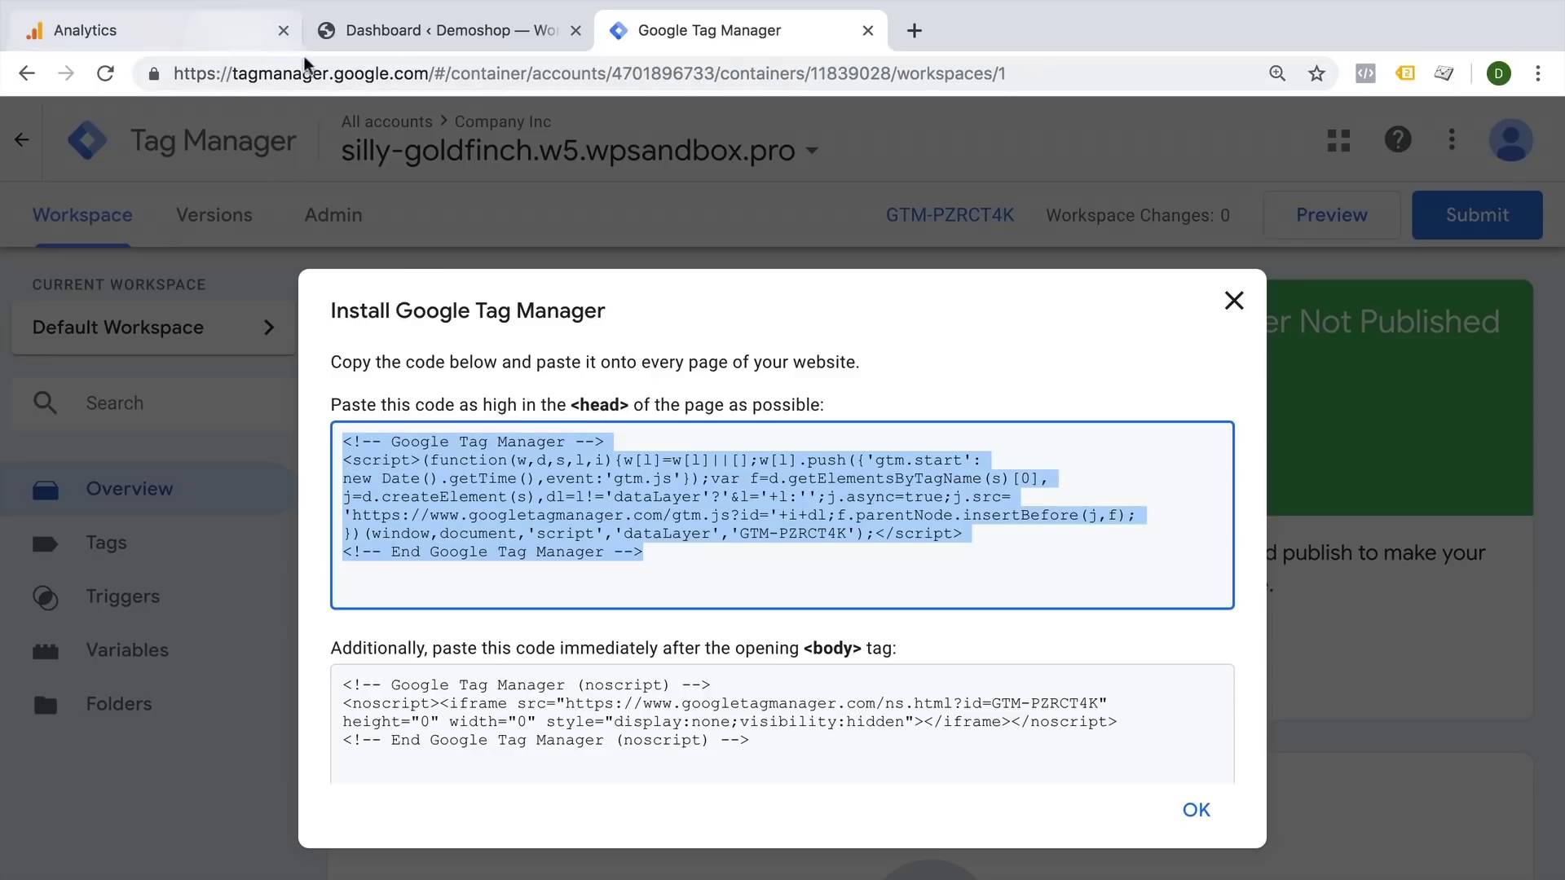
# - Switch back to WordPress and open the Storefront Child Theme's Theme Header (header.php) in the theme editor
pyautogui.click(339, 31)
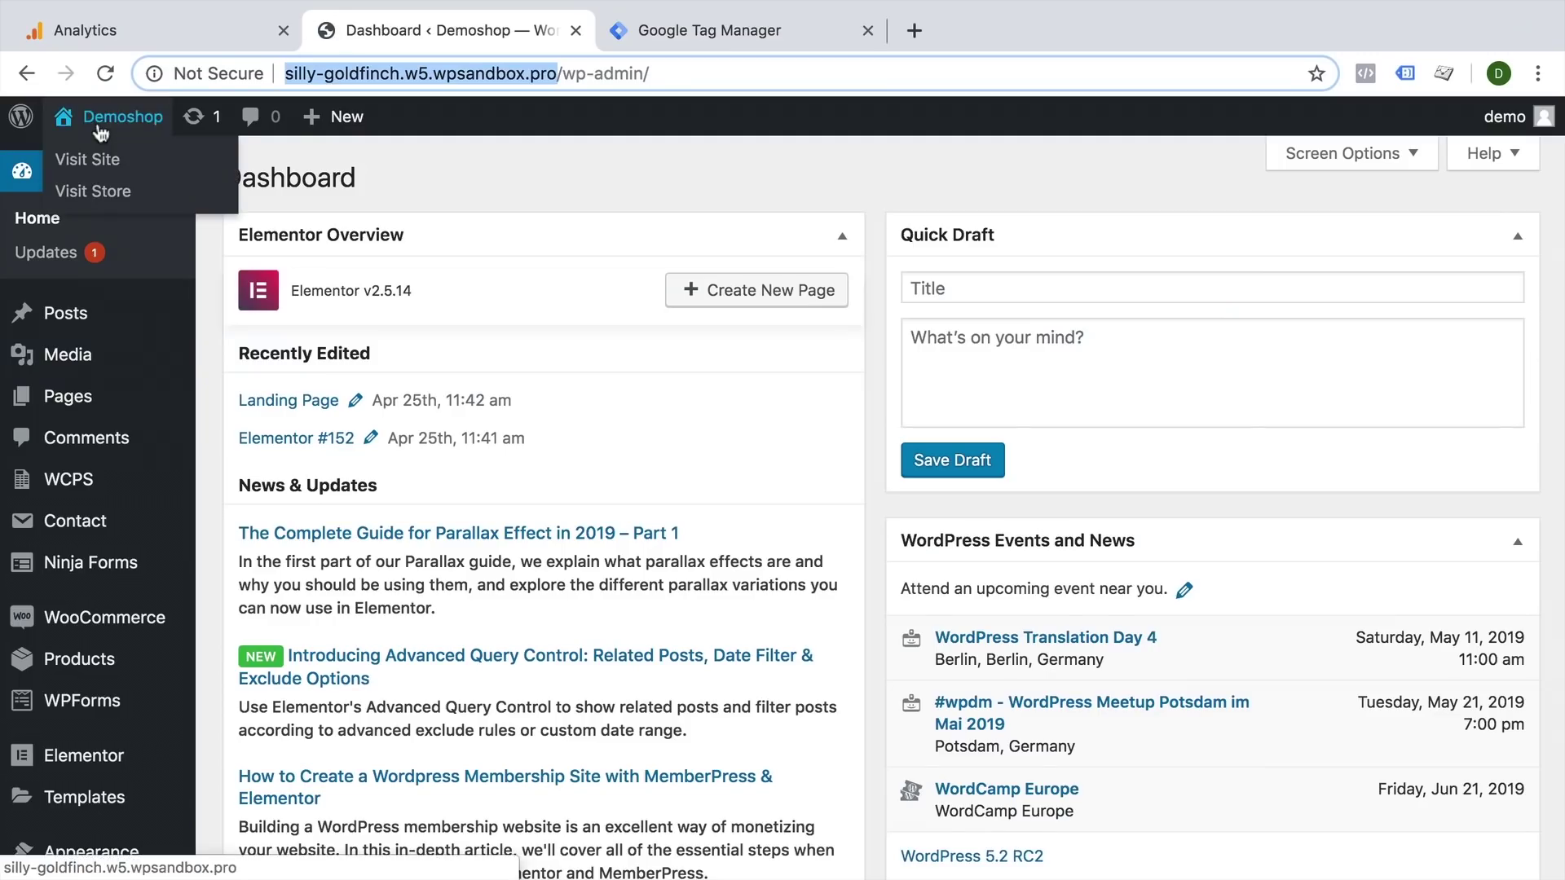
pyautogui.scroll(-3, 78, 650)
pyautogui.moveTo(82, 582)
pyautogui.click(269, 806)
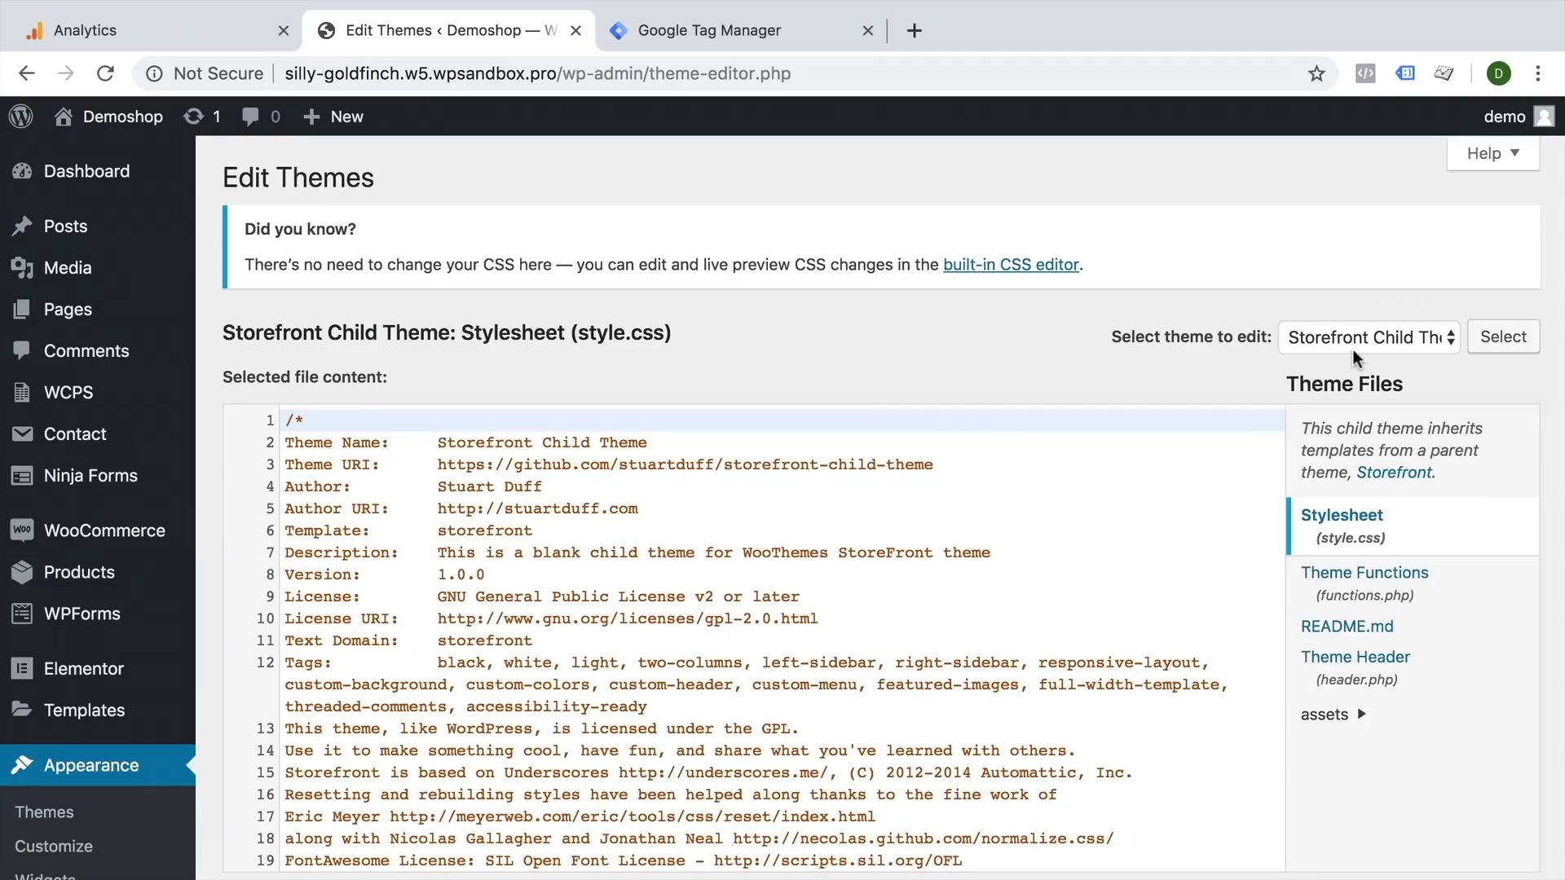
pyautogui.click(1353, 349)
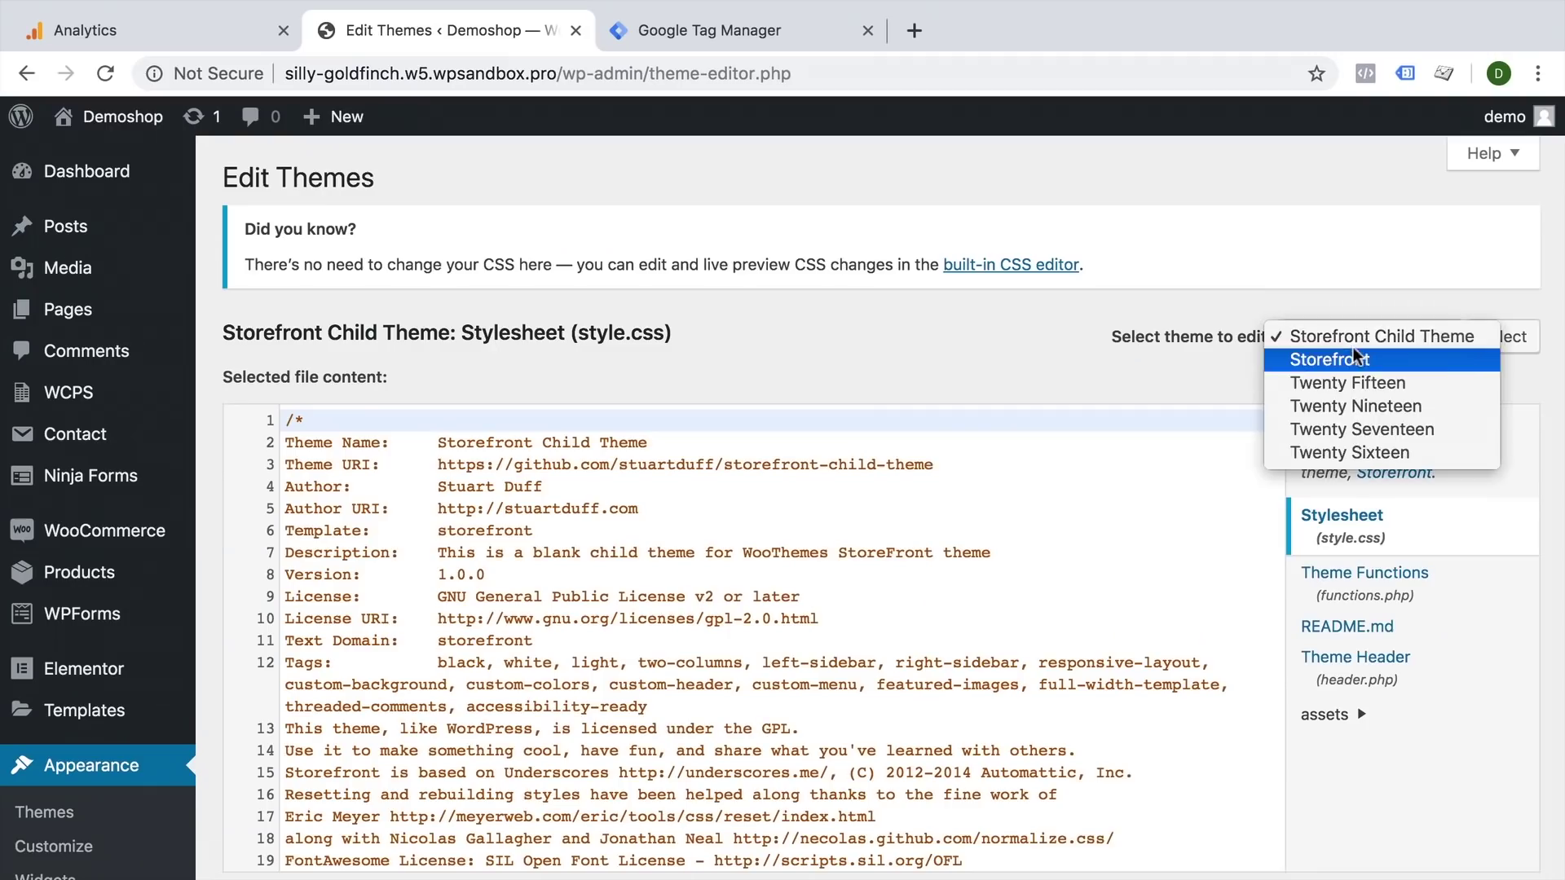
pyautogui.click(1351, 336)
pyautogui.click(1351, 671)
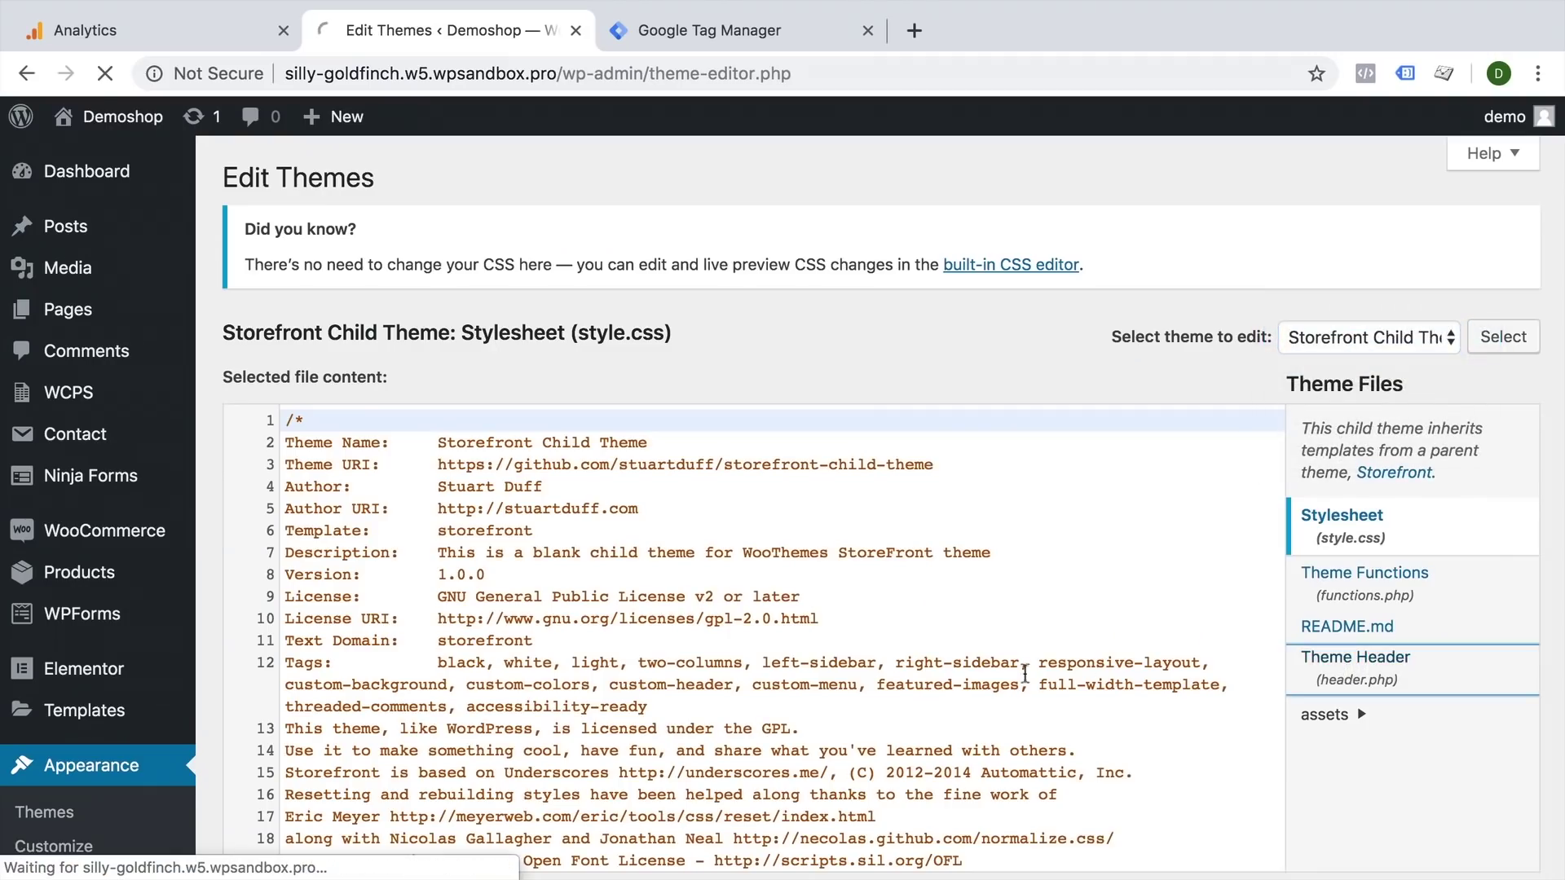
pyautogui.scroll(-5, 691, 524)
pyautogui.scroll(5, 691, 524)
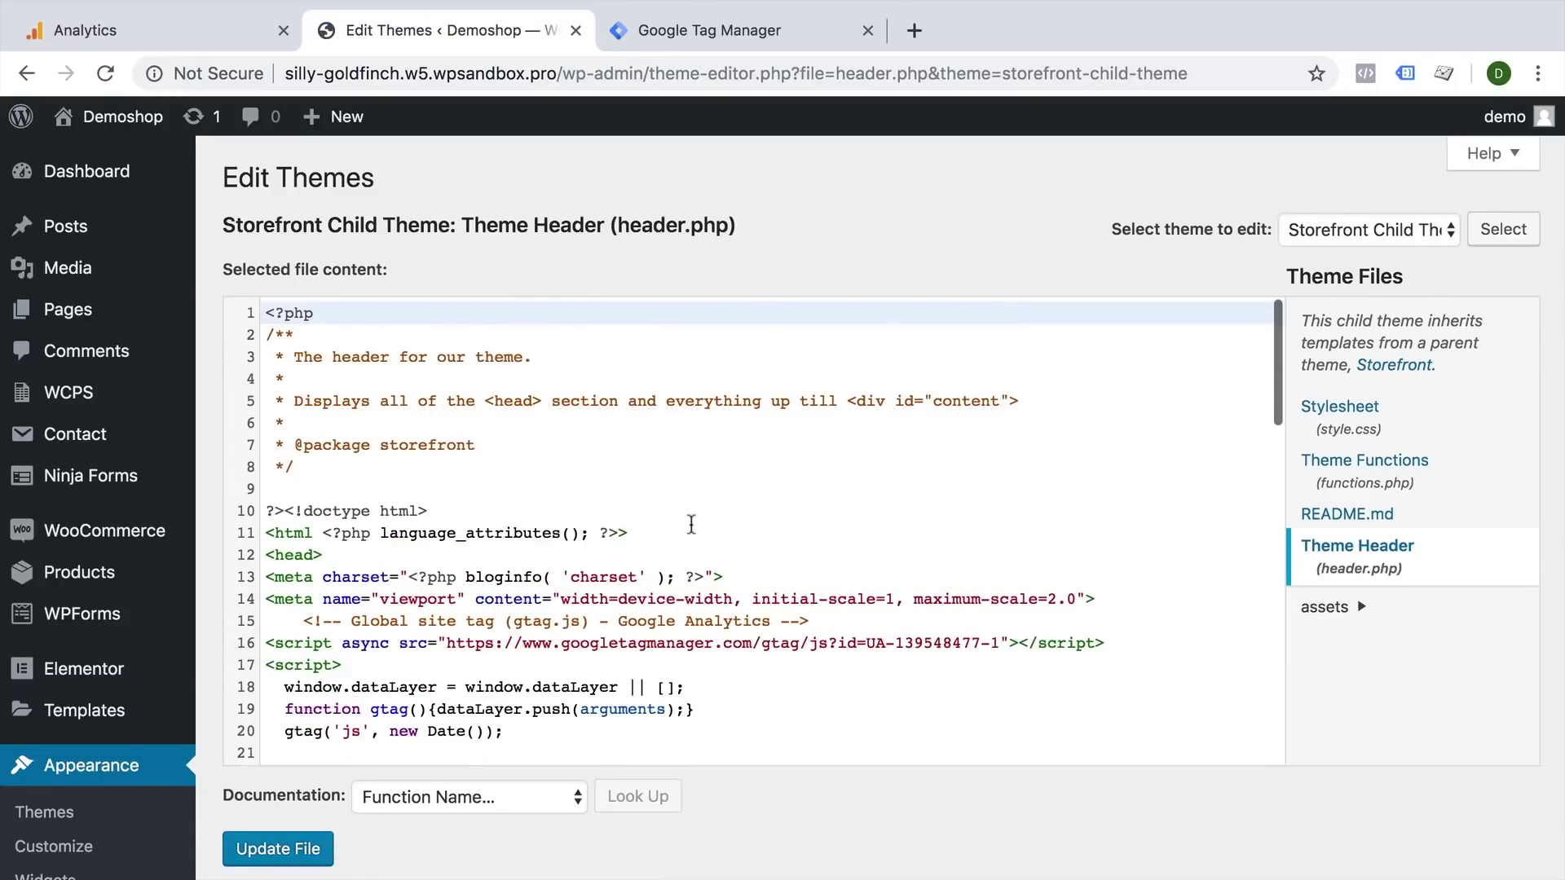
# - Replace the Global Site Tag (gtag.js) snippet in the header.php head section with the copied Google Tag Manager snippet
pyautogui.scroll(-1, 691, 524)
pyautogui.scroll(-1, 691, 524)
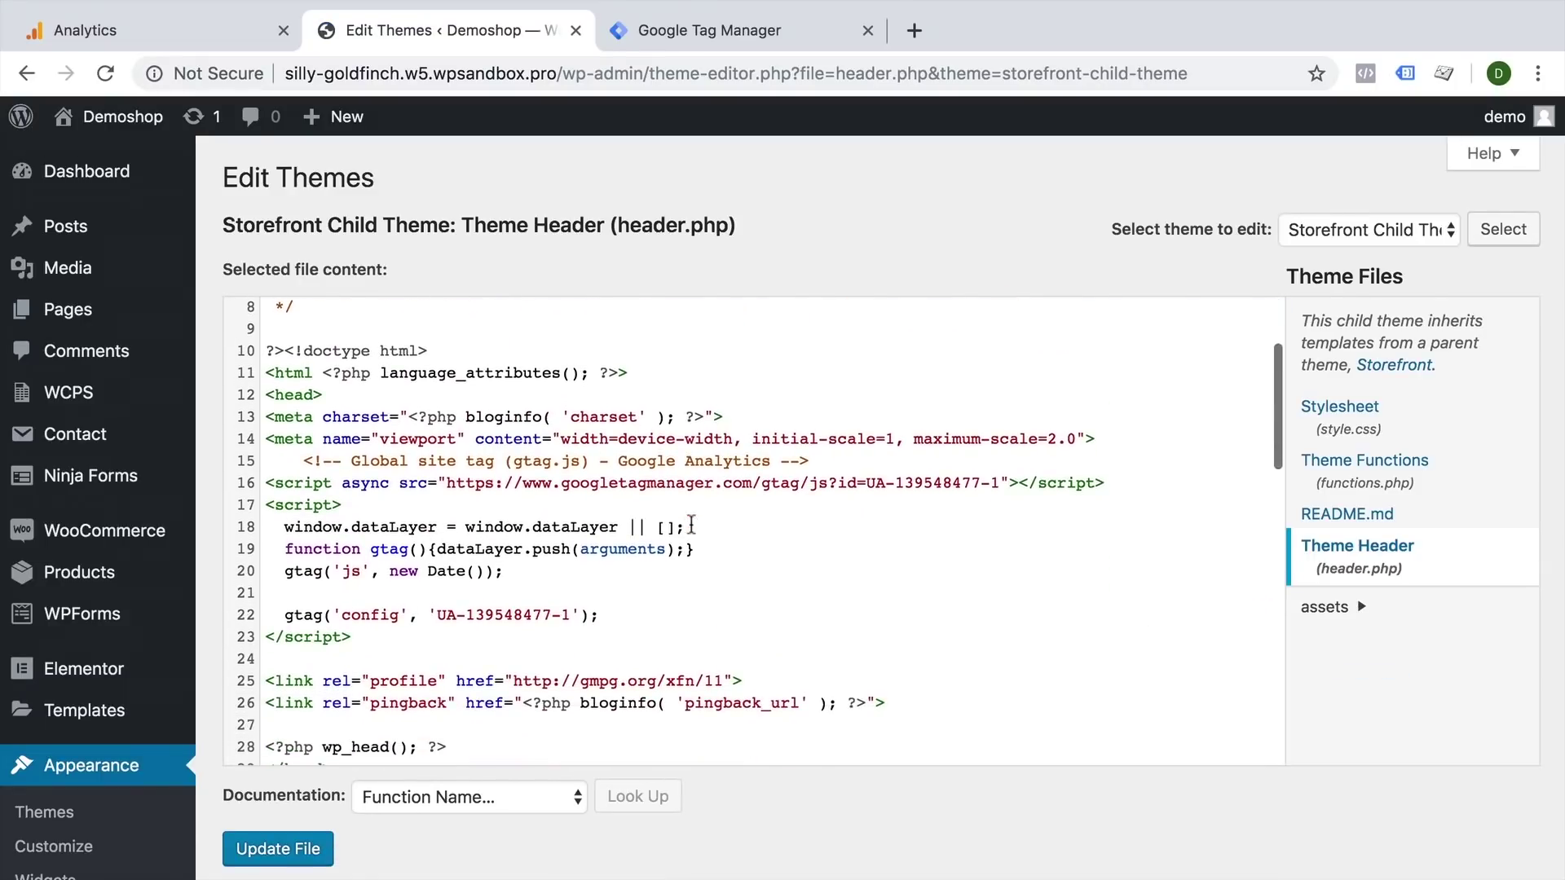
pyautogui.moveTo(302, 460); pyautogui.dragTo(568, 638)
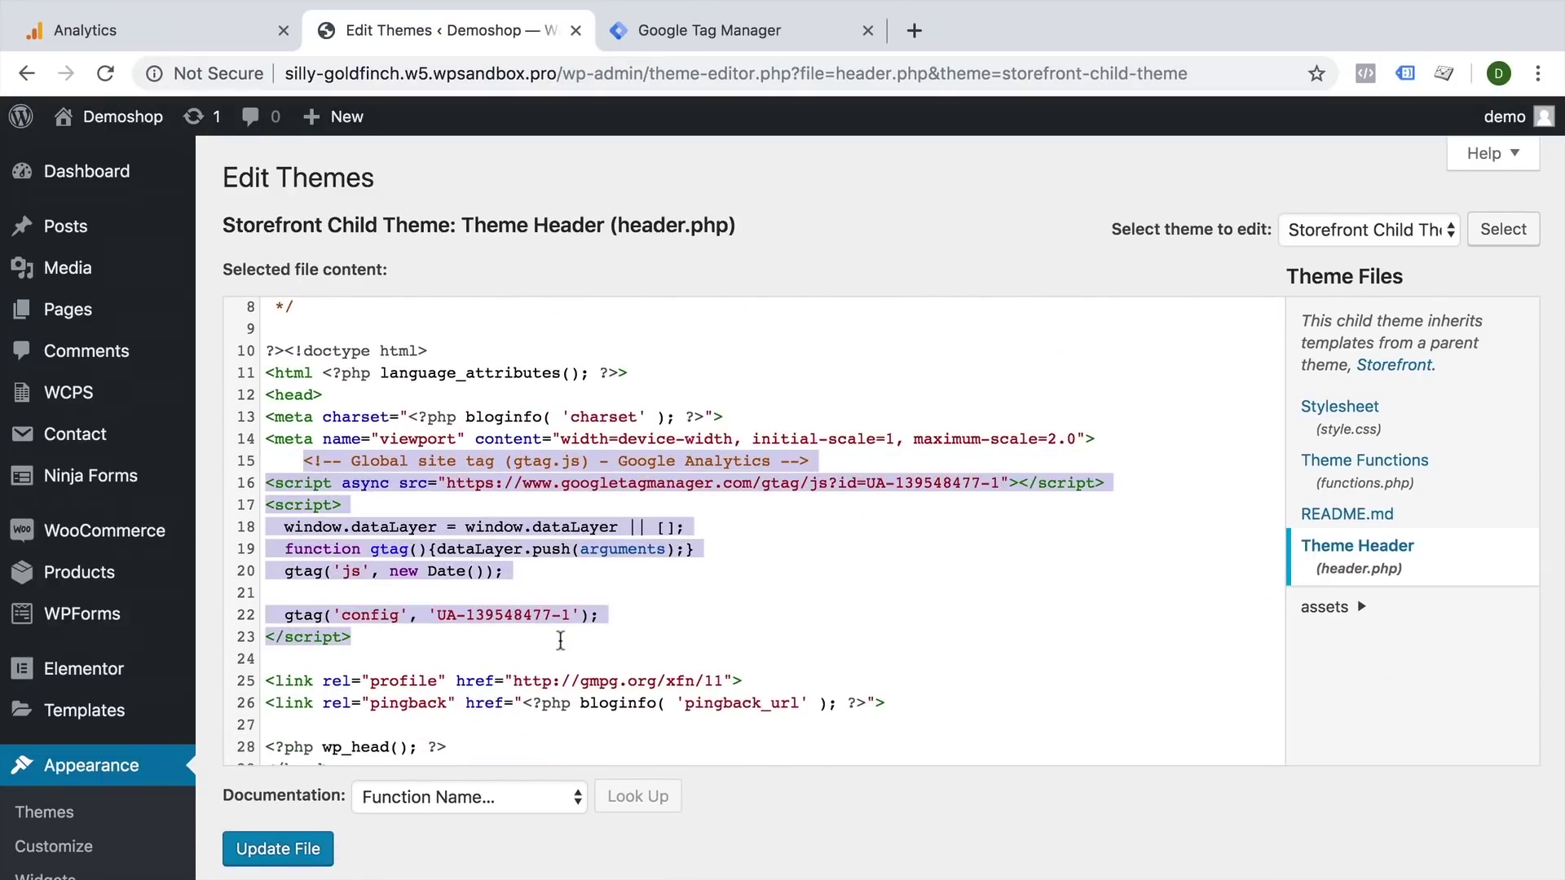
pyautogui.press('BackSpace')
pyautogui.hotkey('ctrl', 'v')
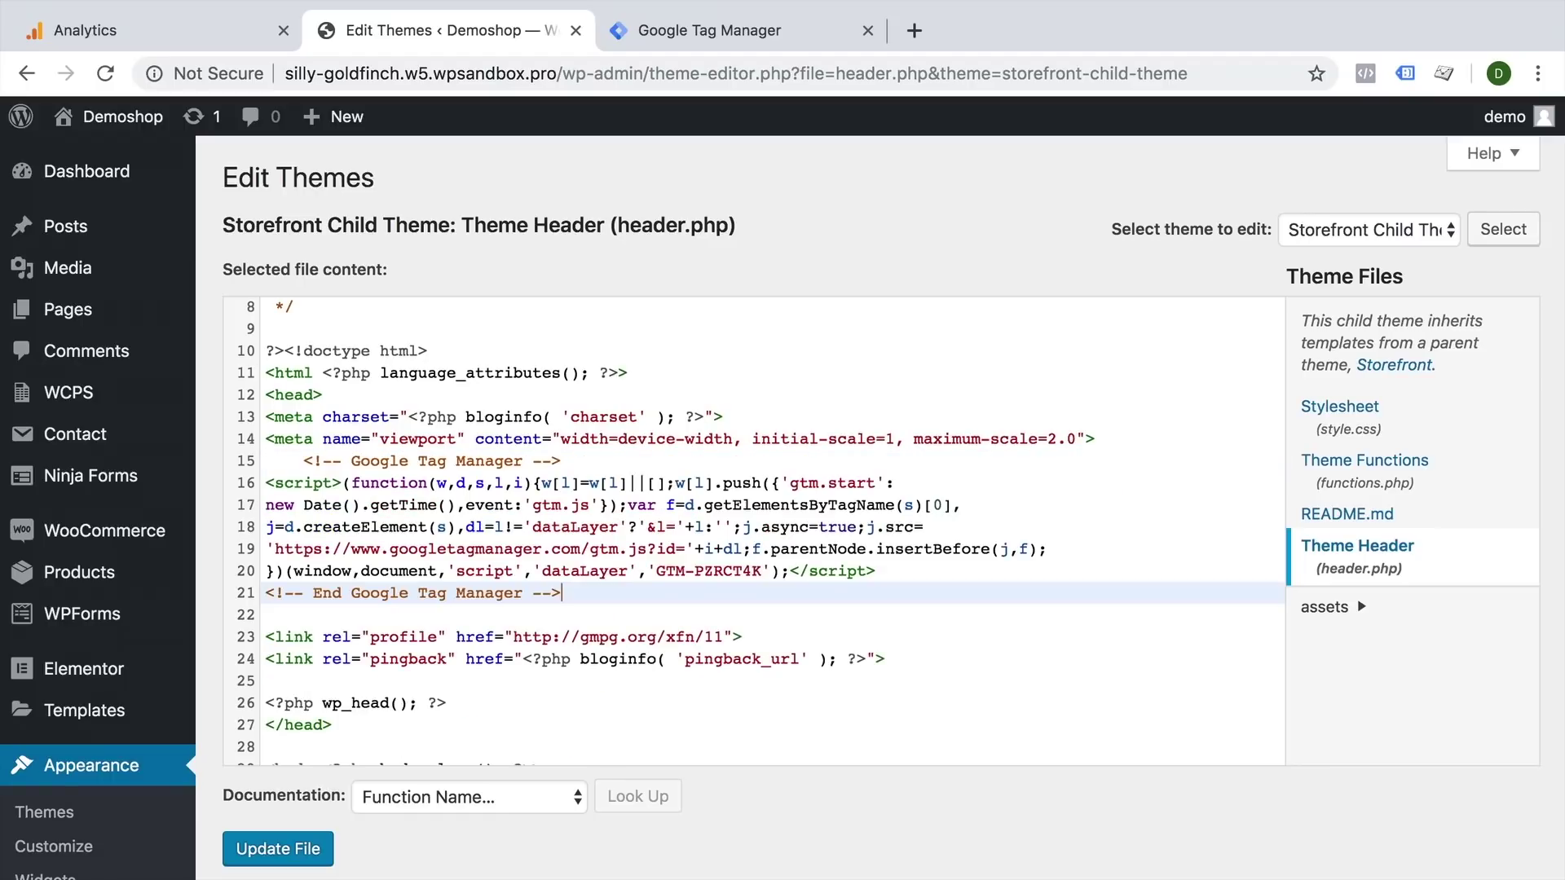
# - Switch to Google Tag Manager and copy the noscript install snippet meant for the page's body
pyautogui.click(675, 39)
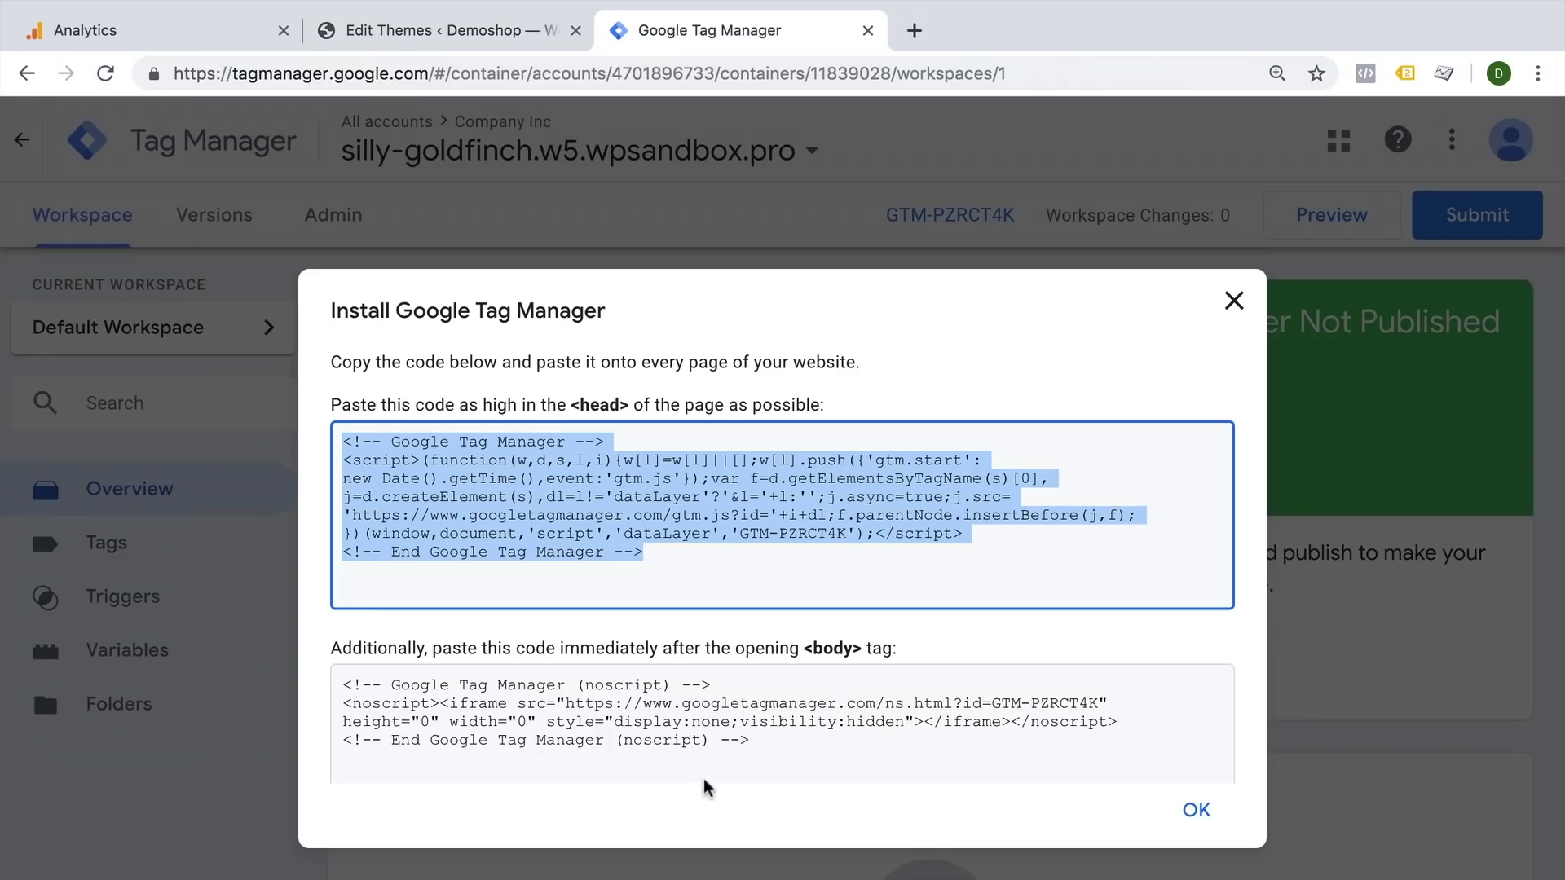
pyautogui.click(744, 732)
pyautogui.hotkey('ctrl', 'a')
pyautogui.hotkey('ctrl', 'c')
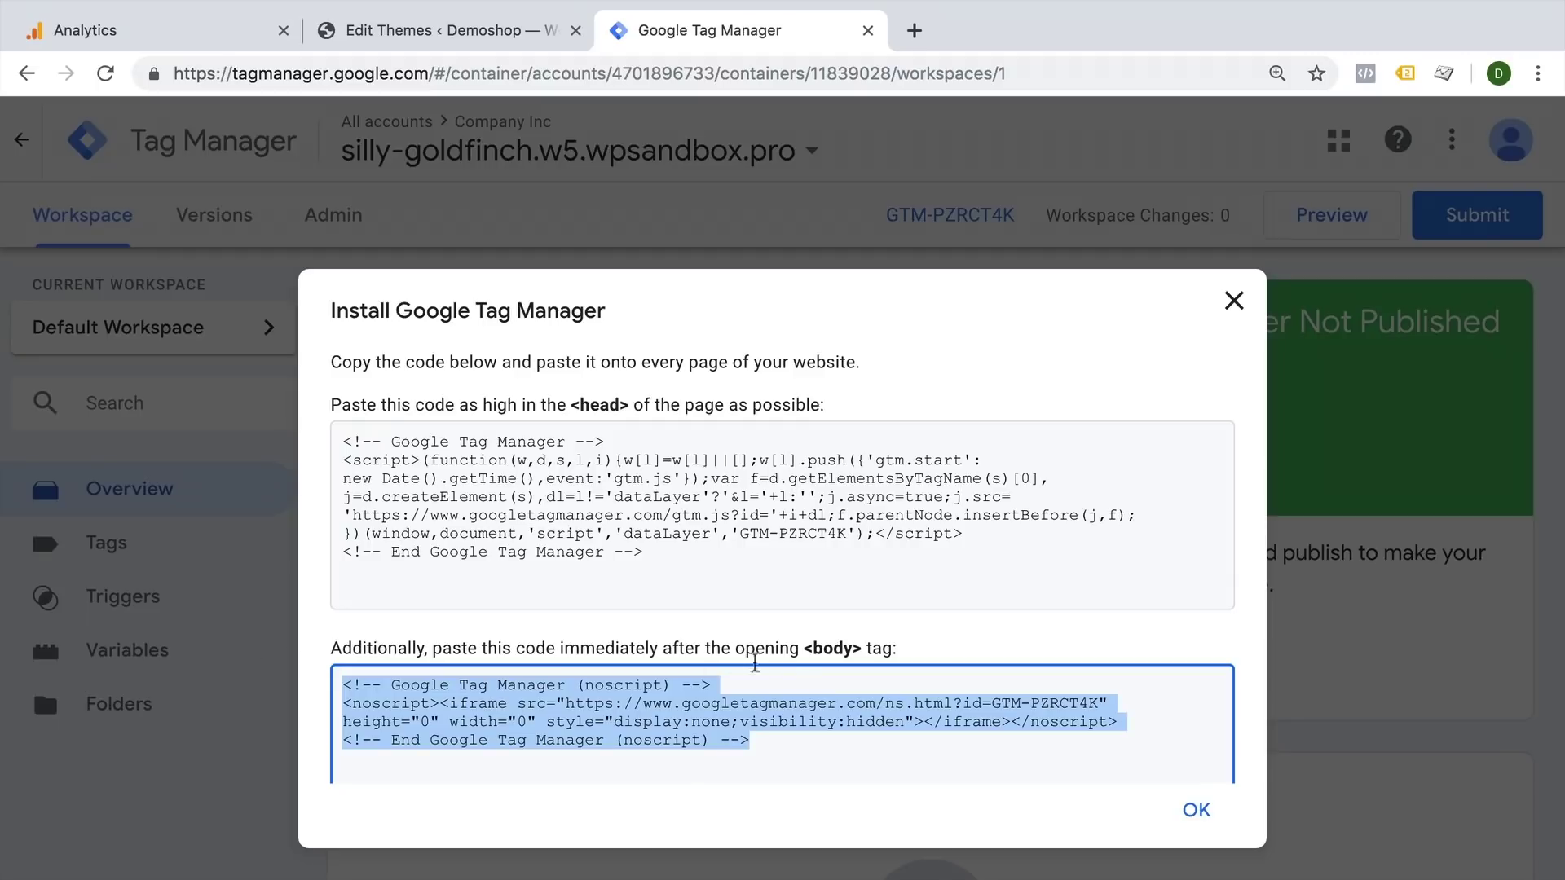
# - Back in WordPress, paste the noscript snippet directly after the opening body tag in header.php and update the file
pyautogui.click(479, 49)
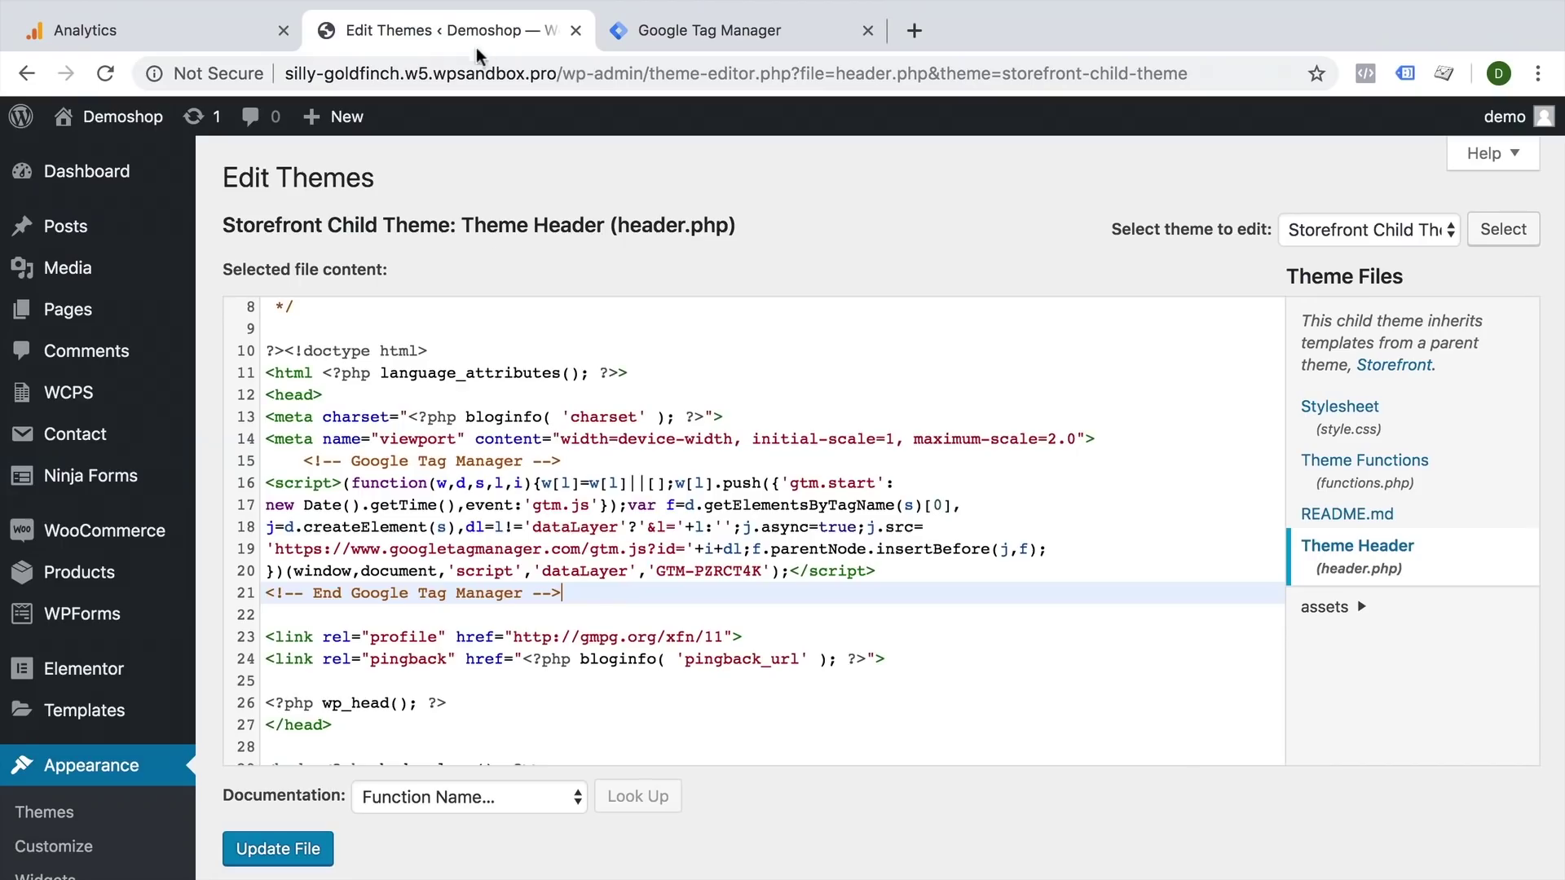
pyautogui.scroll(-5, 460, 562)
pyautogui.moveTo(266, 534); pyautogui.dragTo(579, 536)
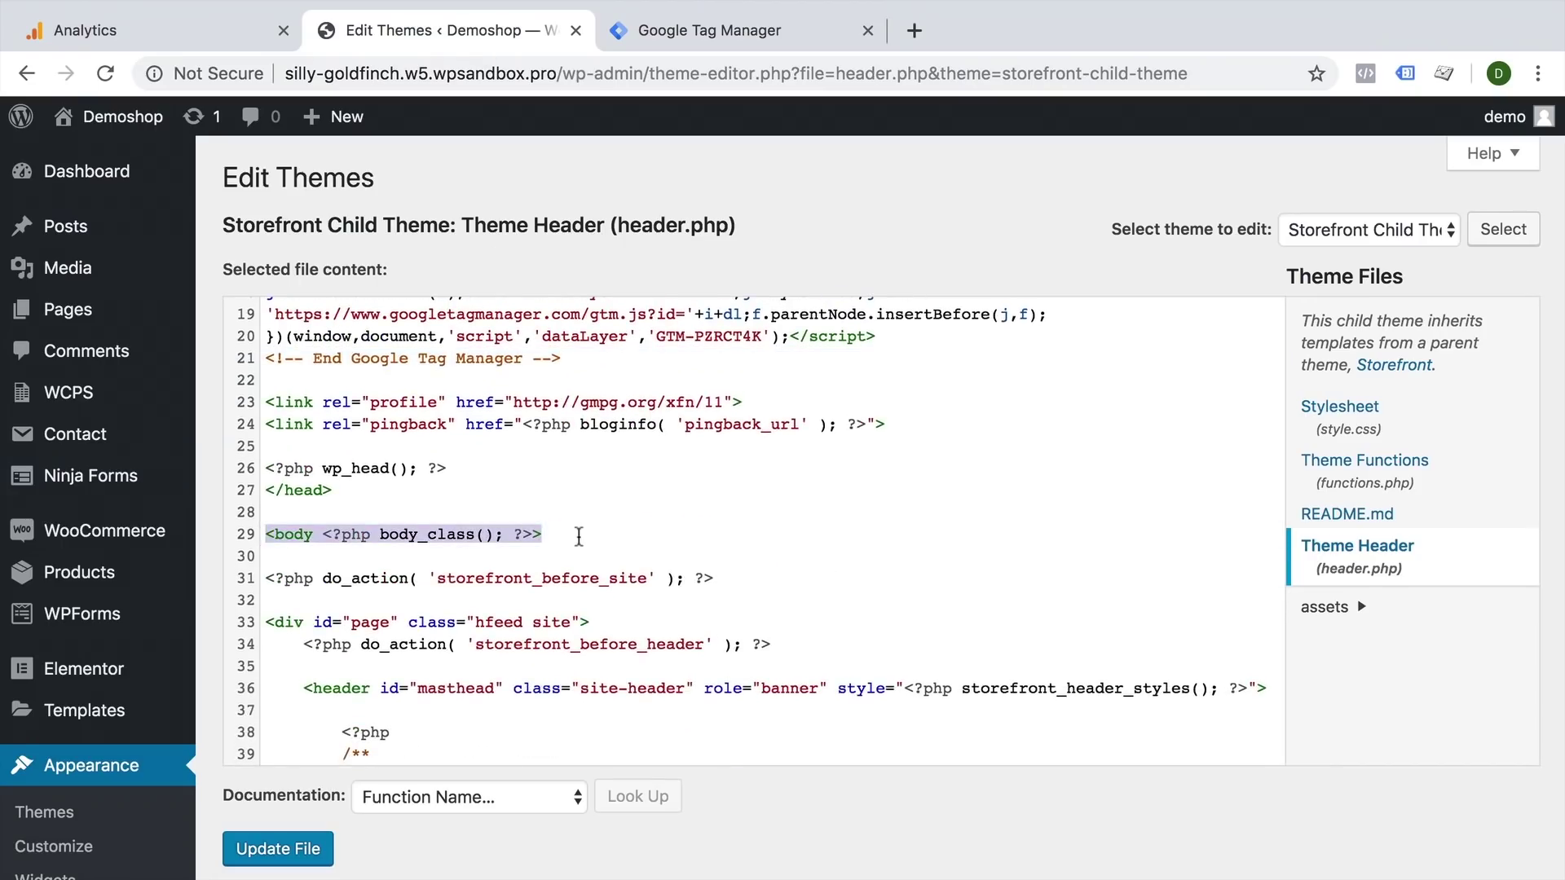
pyautogui.click(572, 546)
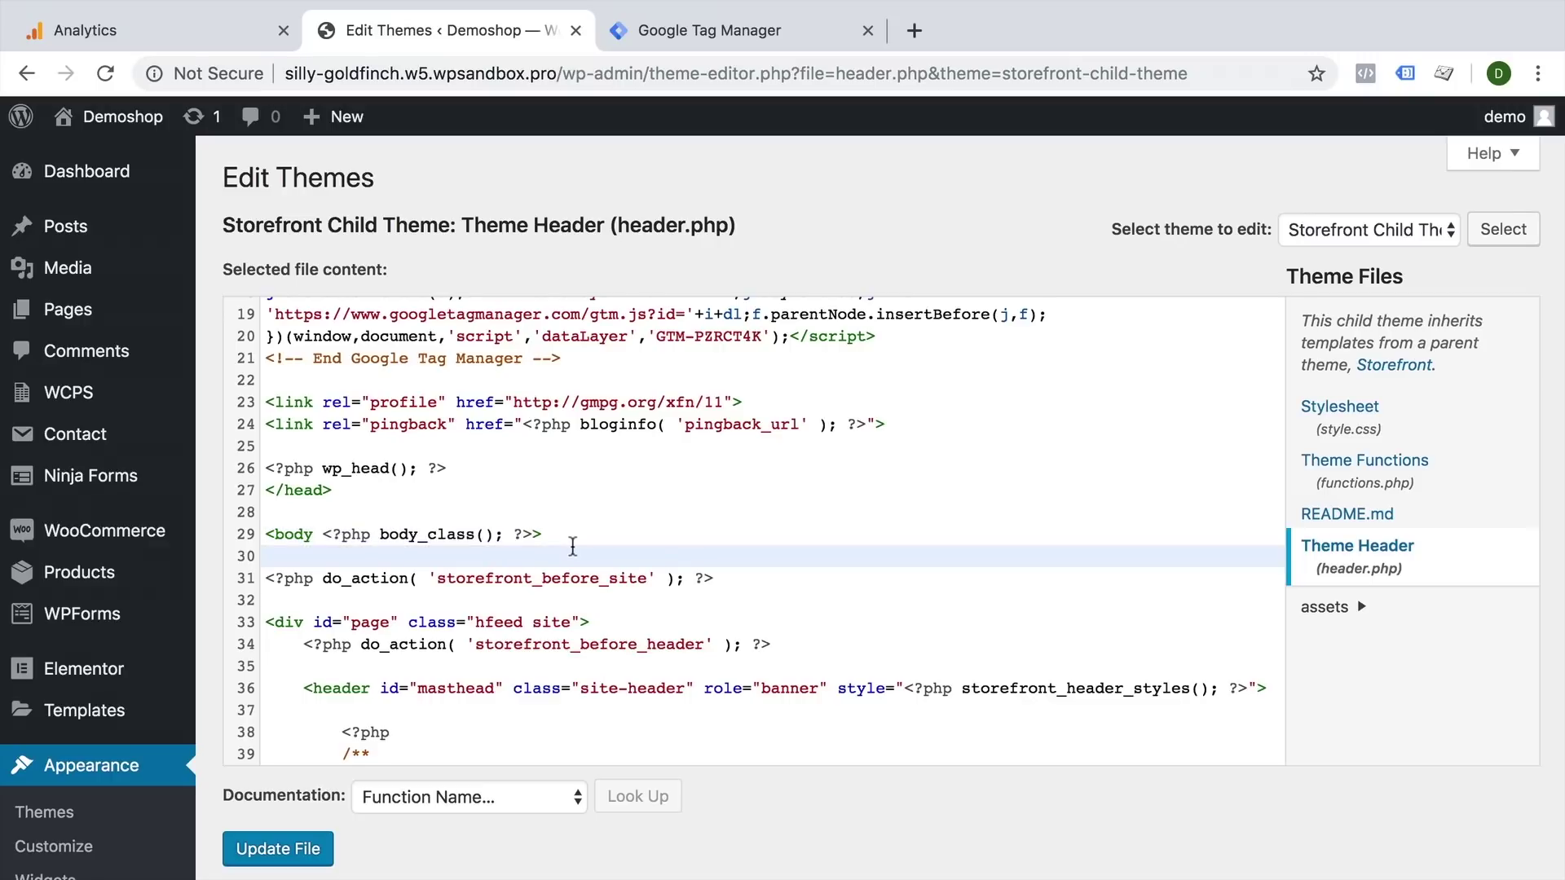
pyautogui.hotkey('ctrl', 'v')
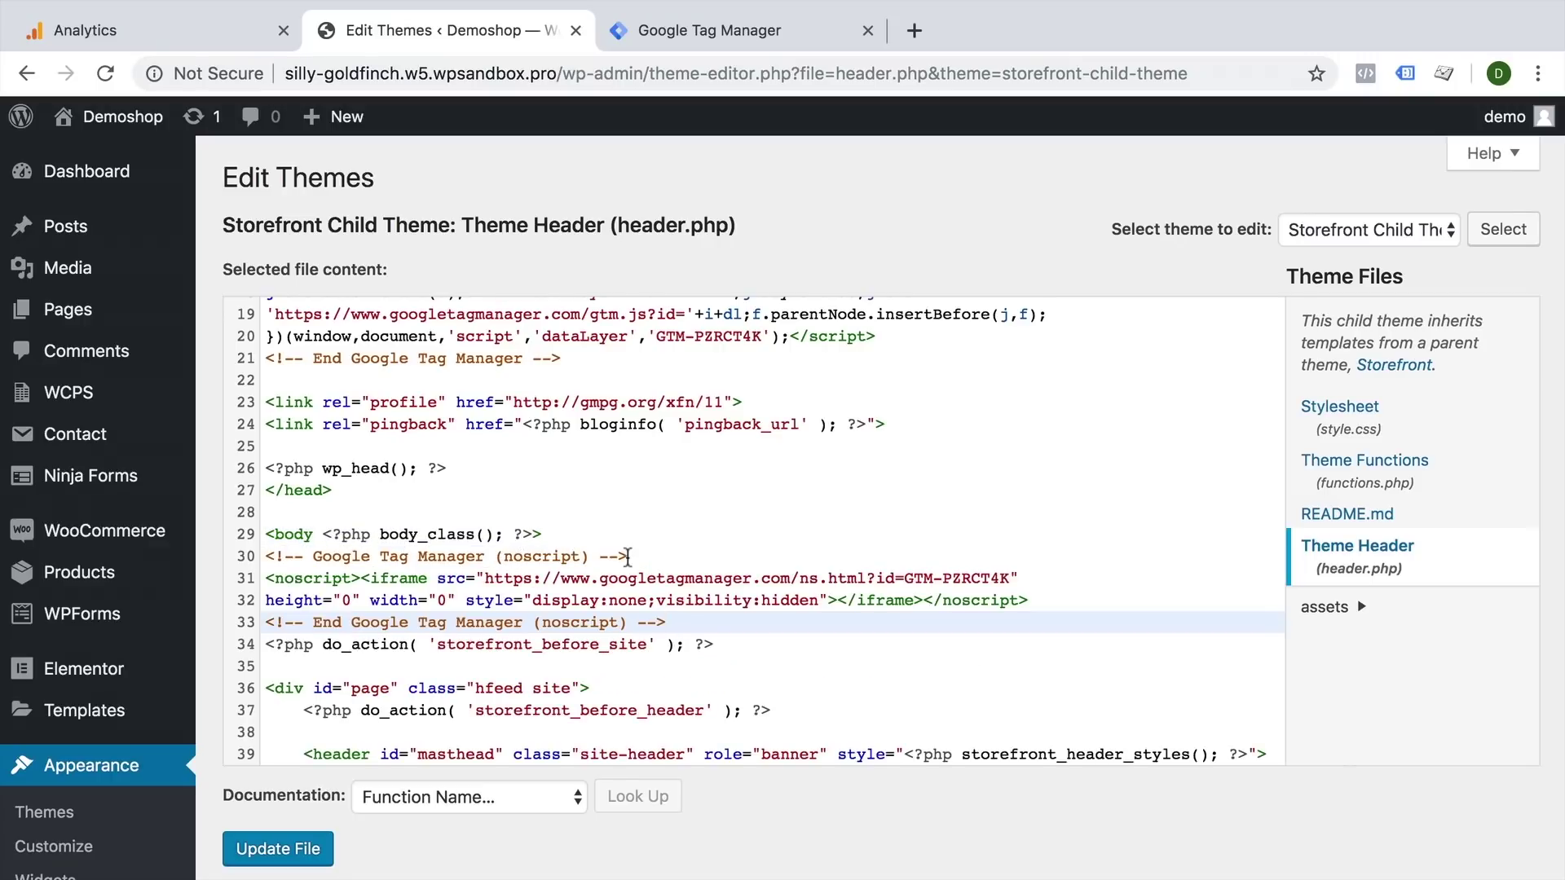
pyautogui.click(292, 851)
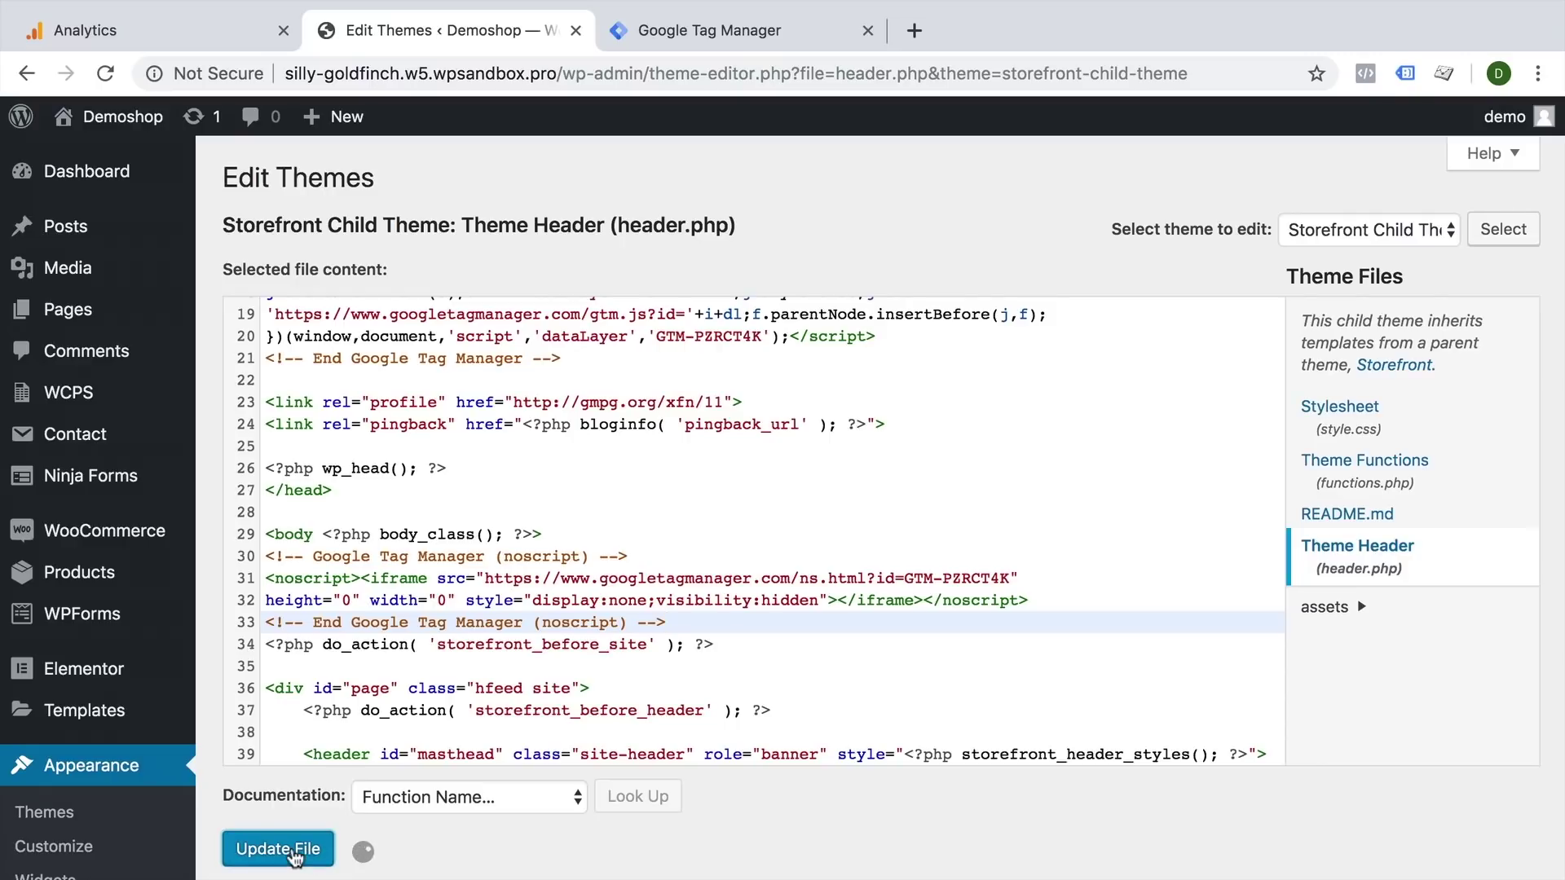
# - Open the Demoshop front page and check its installed tags with Google Tag Assistant
pyautogui.click(123, 128)
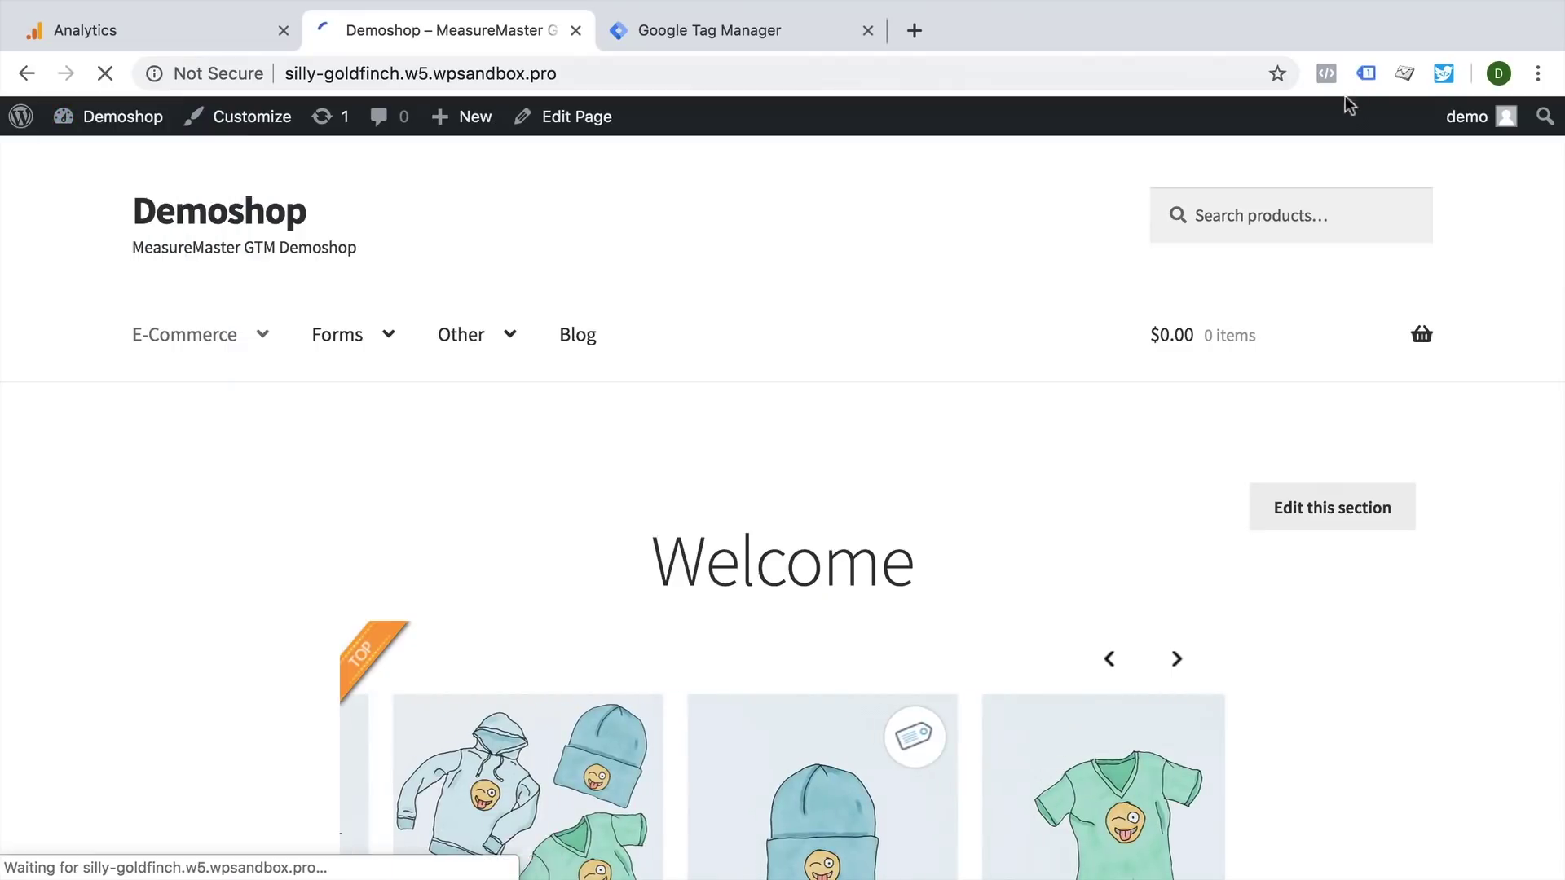
pyautogui.click(1366, 73)
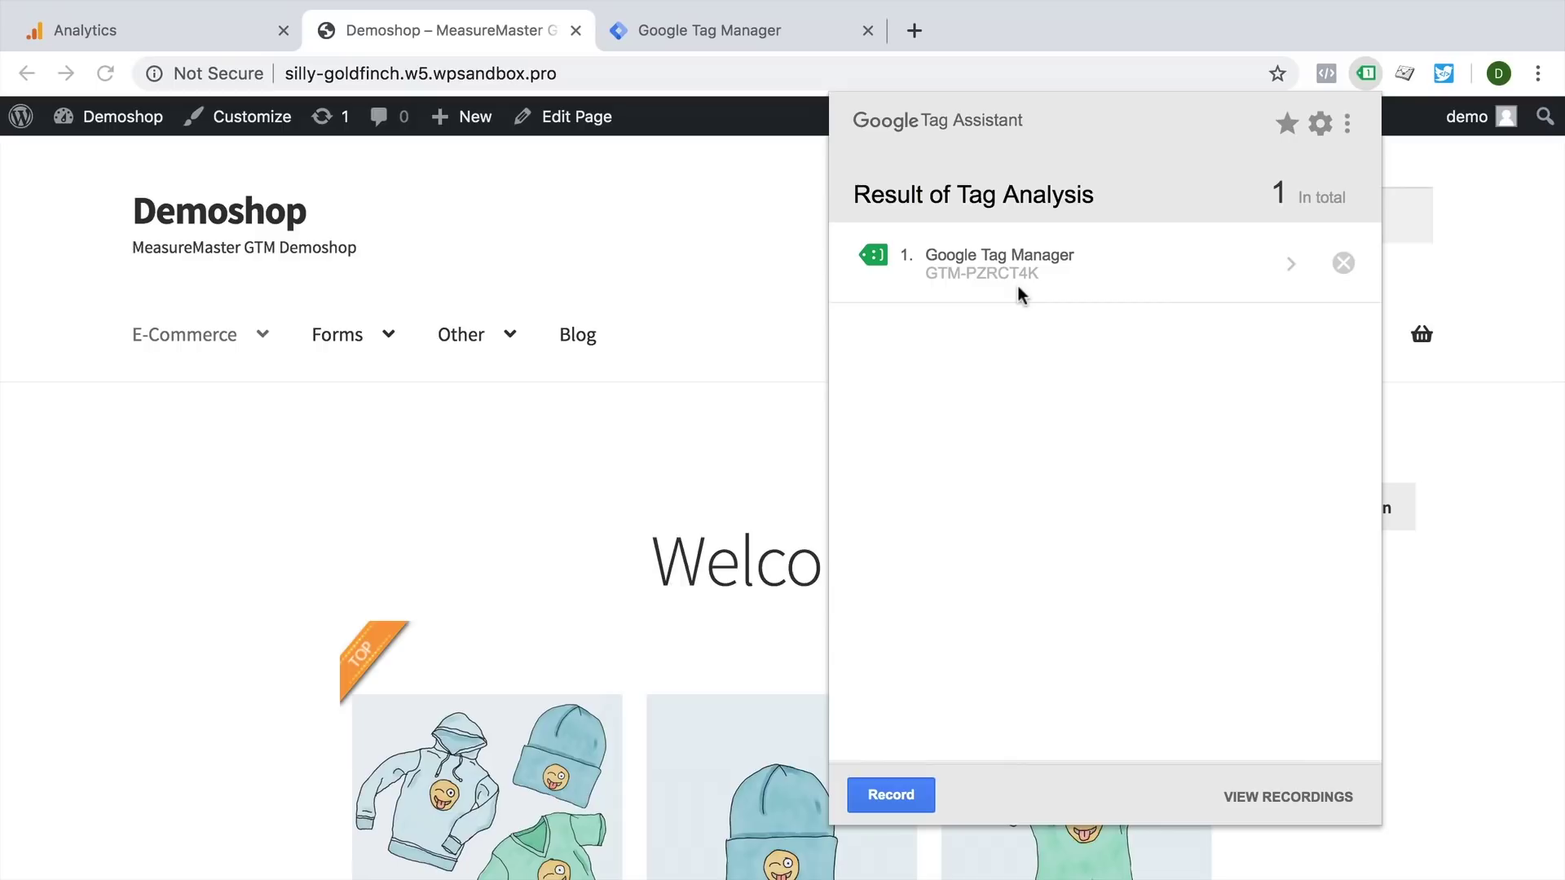
pyautogui.click(709, 214)
# - Switch to Google Tag Manager and add a new tag named "Google Anlaytics - Pageview - All Pages"
pyautogui.click(728, 33)
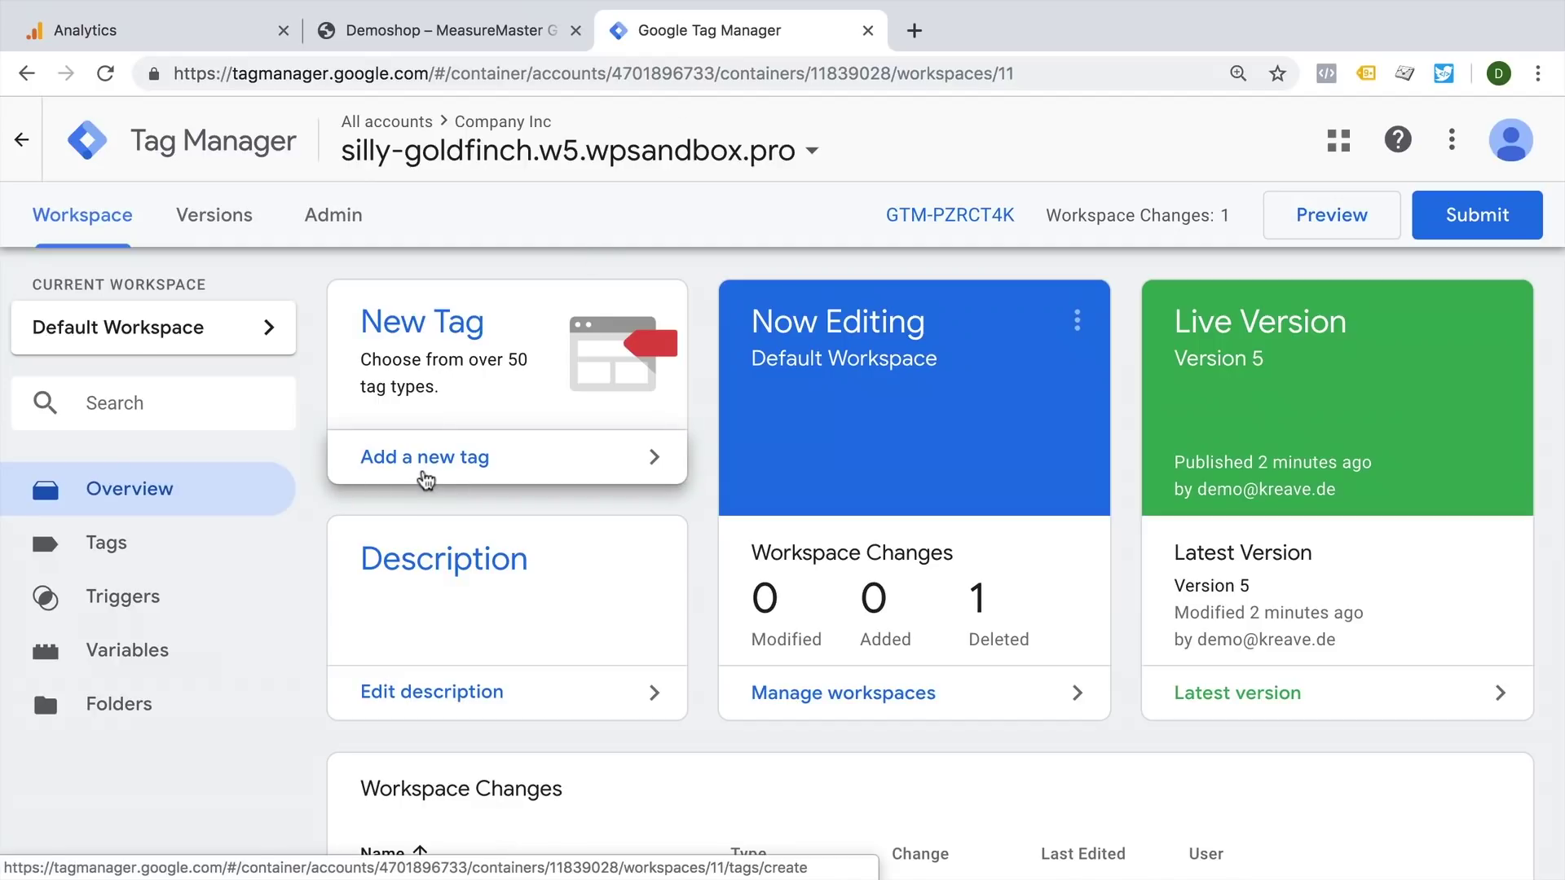
pyautogui.click(426, 479)
pyautogui.click(317, 153)
pyautogui.tripleClick(317, 153)
pyautogui.write('Google Anlaytics - Pageview - All Pages')
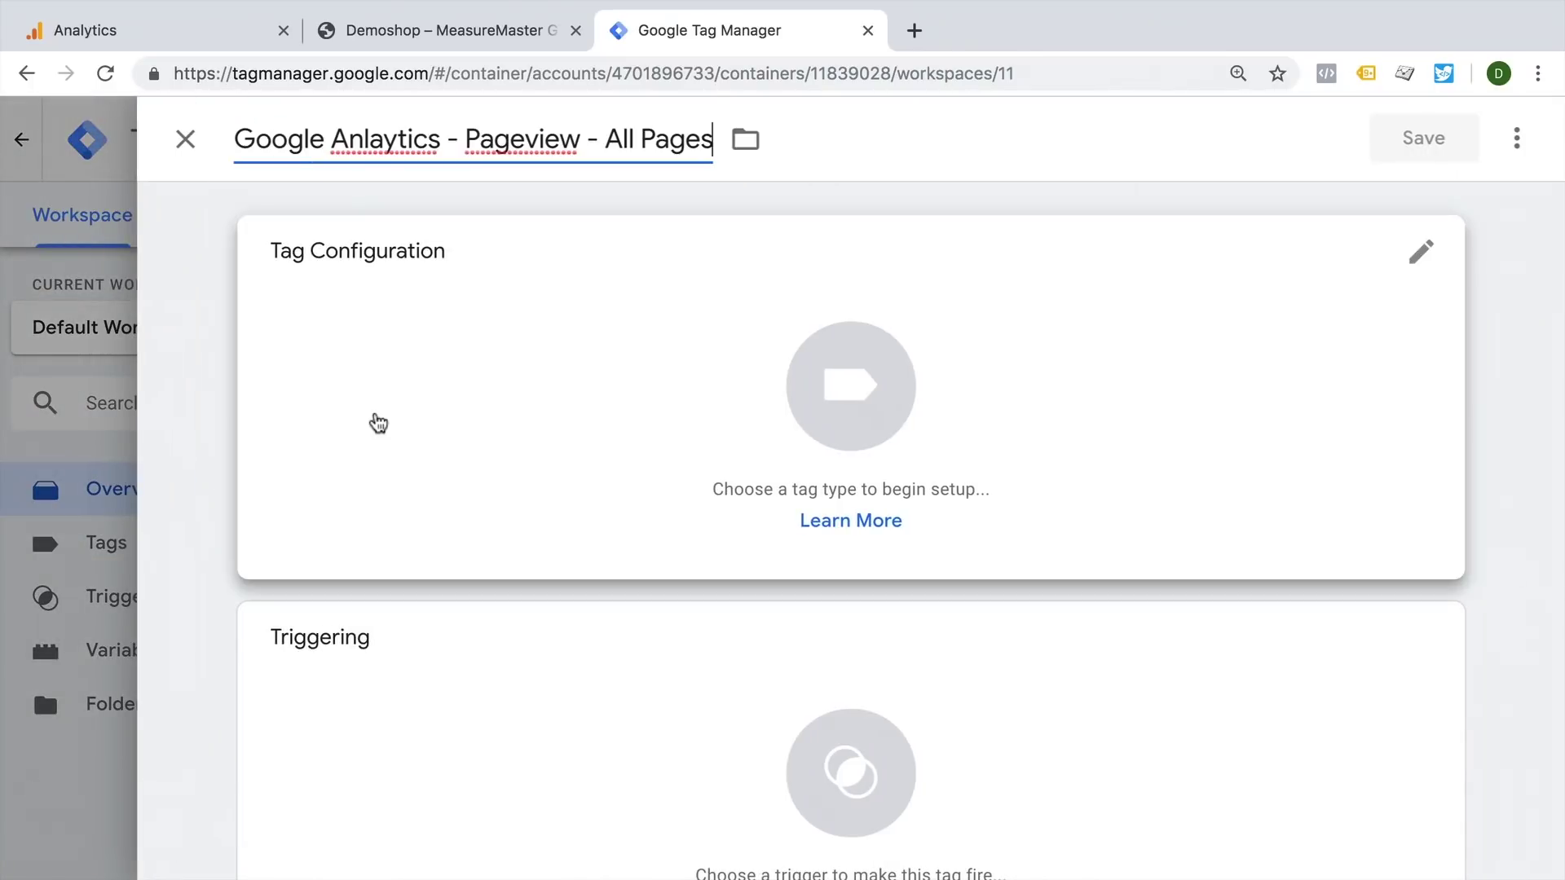
# - Browse the available tag types and choose Google Analytics - Universal Analytics for the tag
pyautogui.click(378, 423)
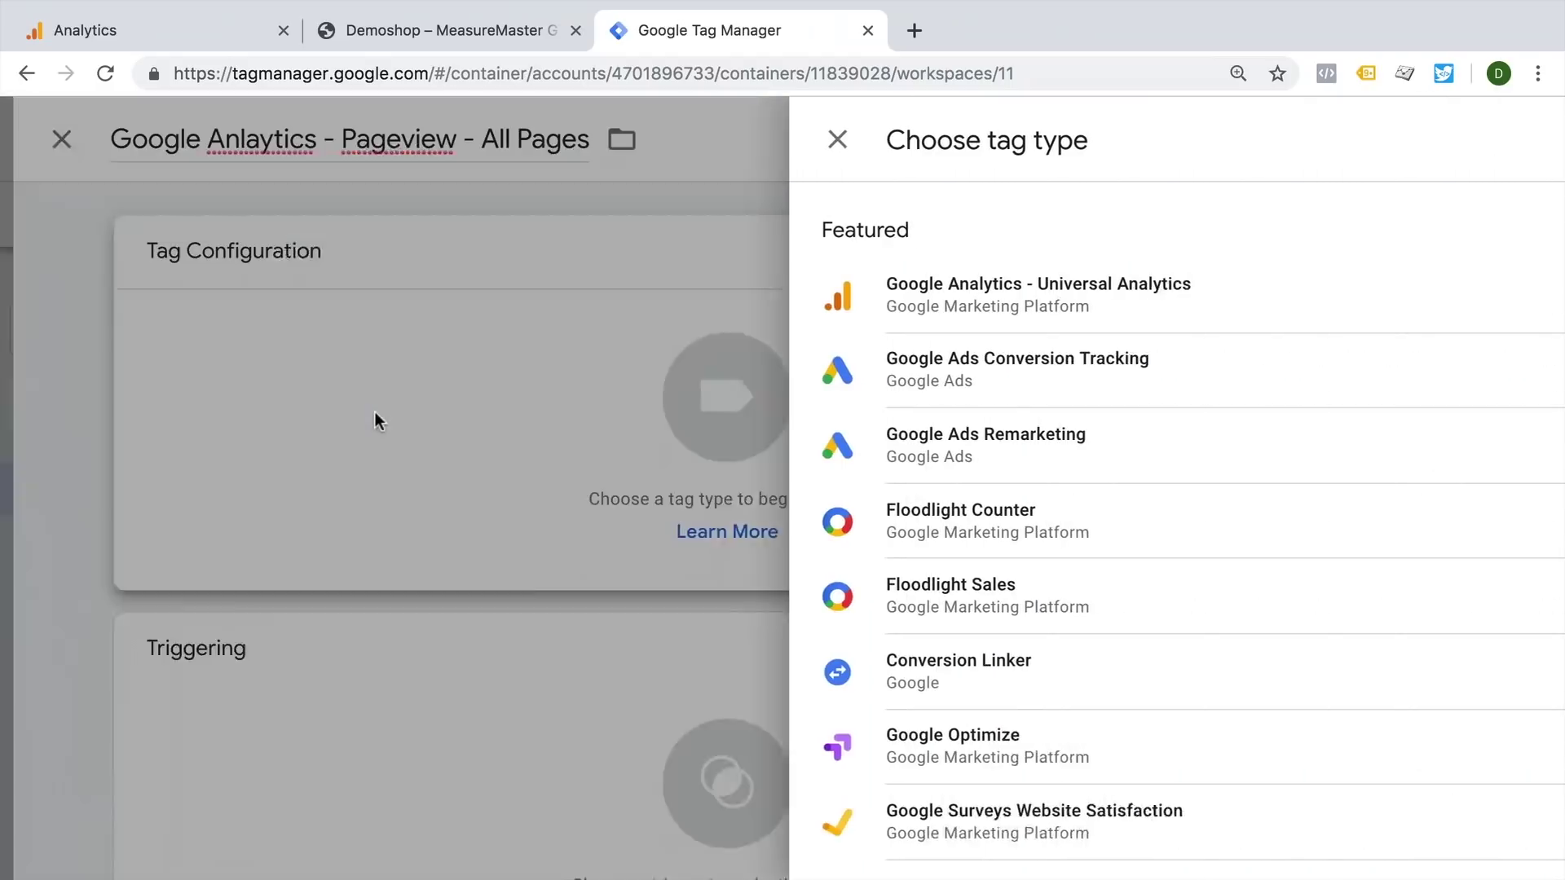
pyautogui.scroll(-5, 1050, 347)
pyautogui.scroll(-20, 1052, 345)
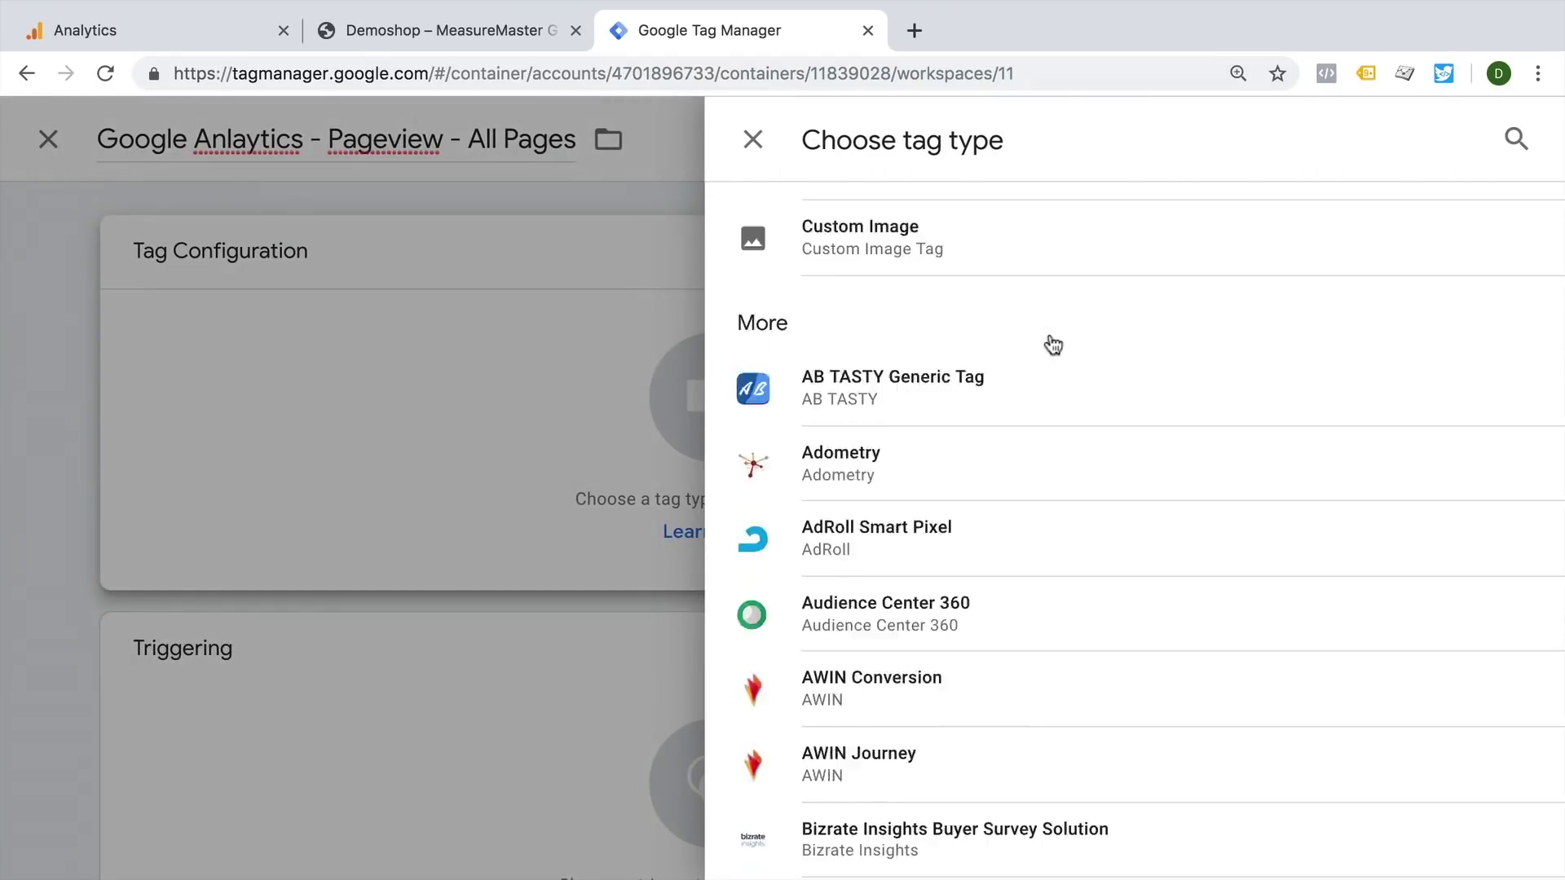
pyautogui.scroll(-20, 1052, 346)
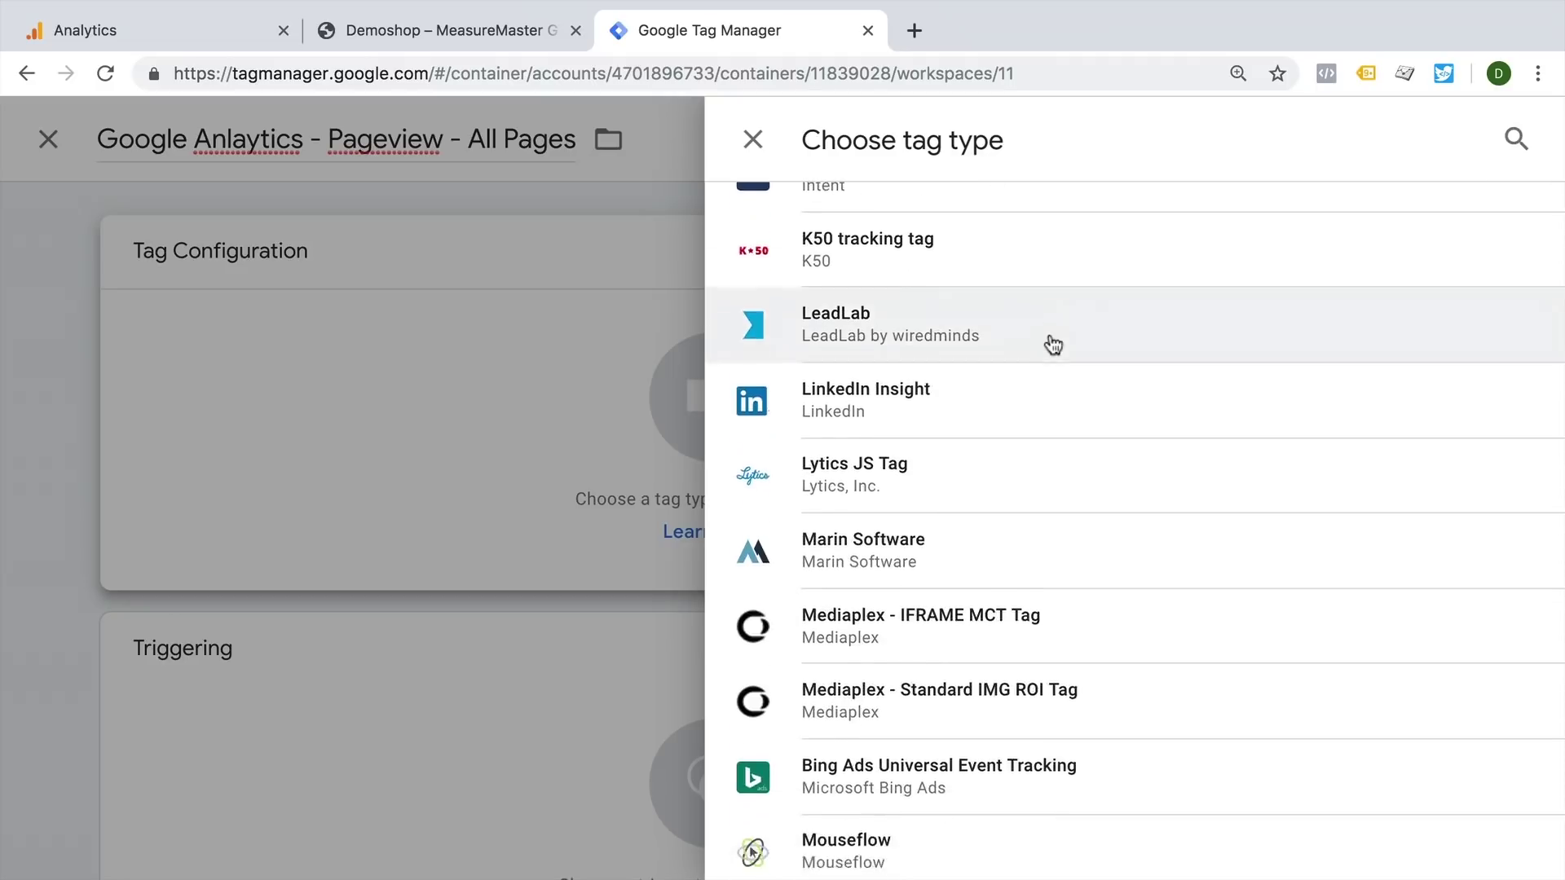
pyautogui.scroll(-15, 1052, 346)
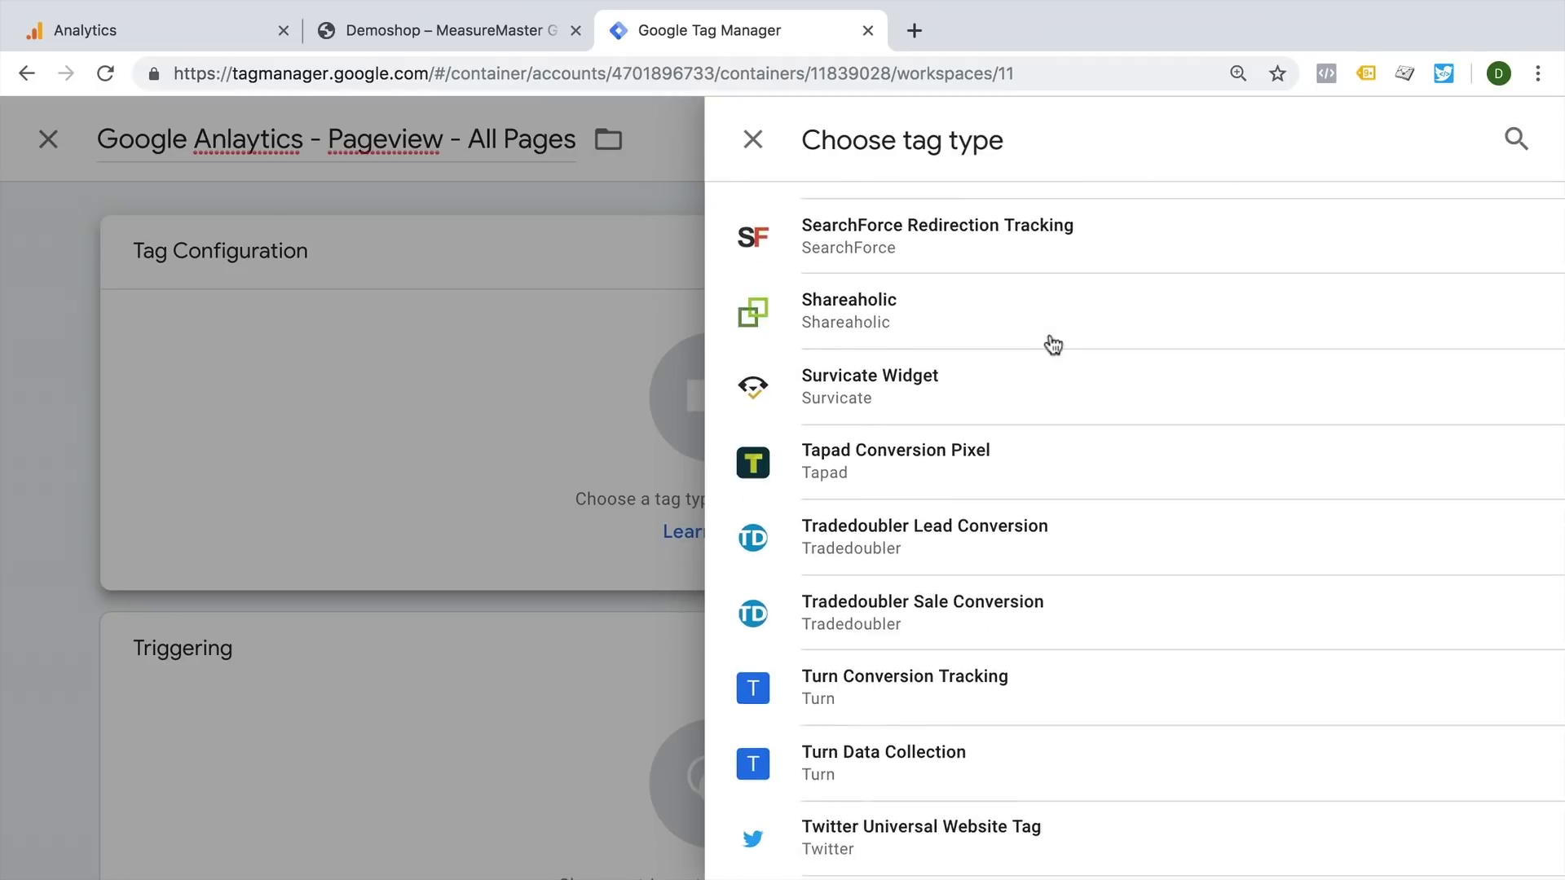
pyautogui.scroll(20, 1052, 346)
pyautogui.scroll(6, 1052, 345)
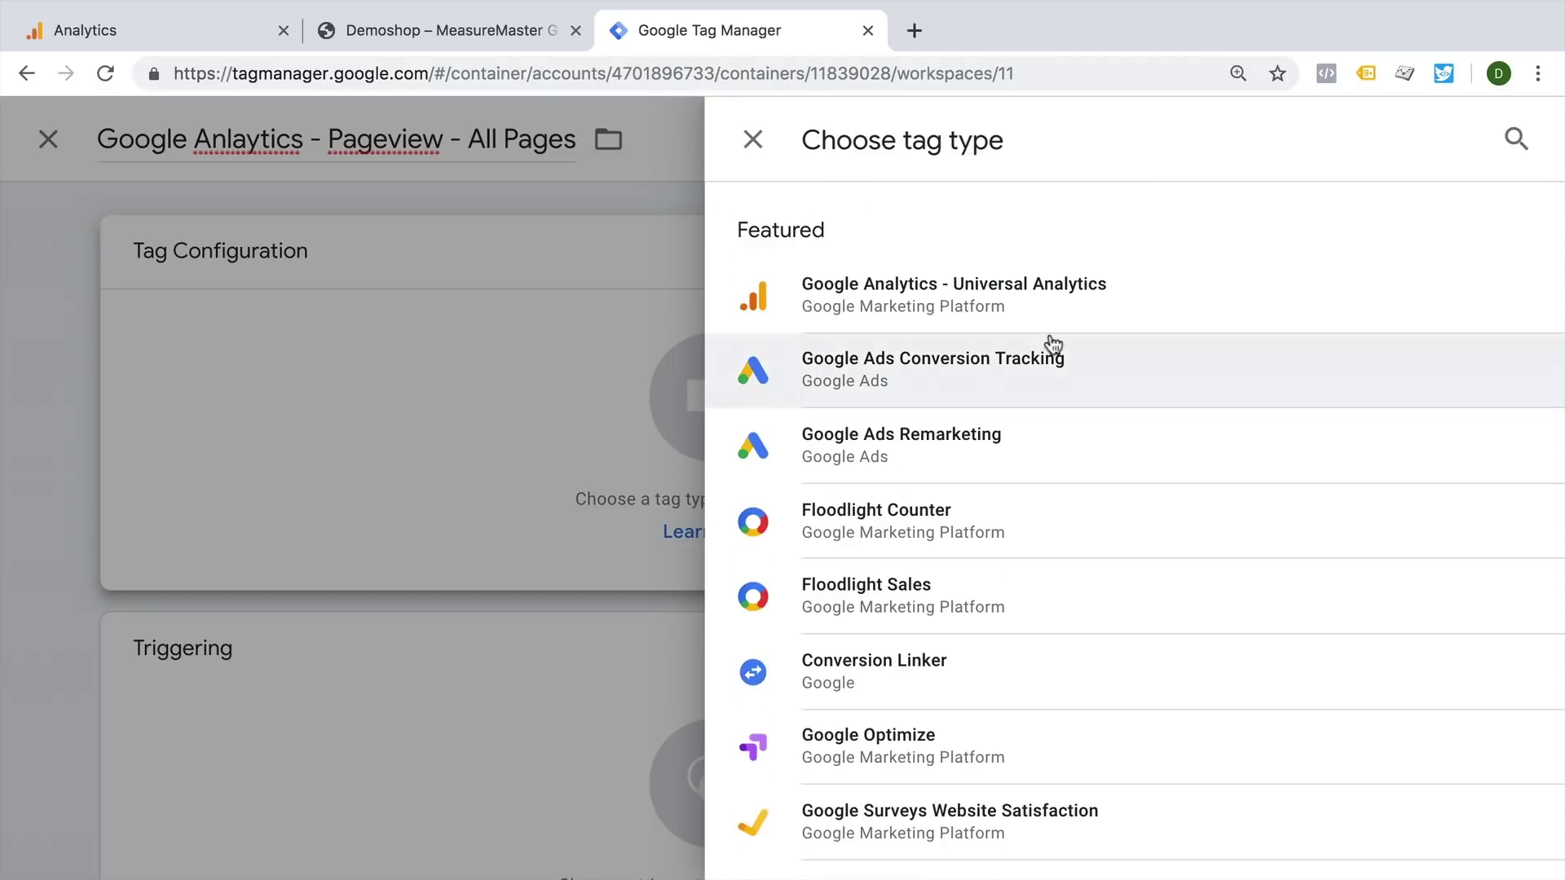
pyautogui.click(847, 319)
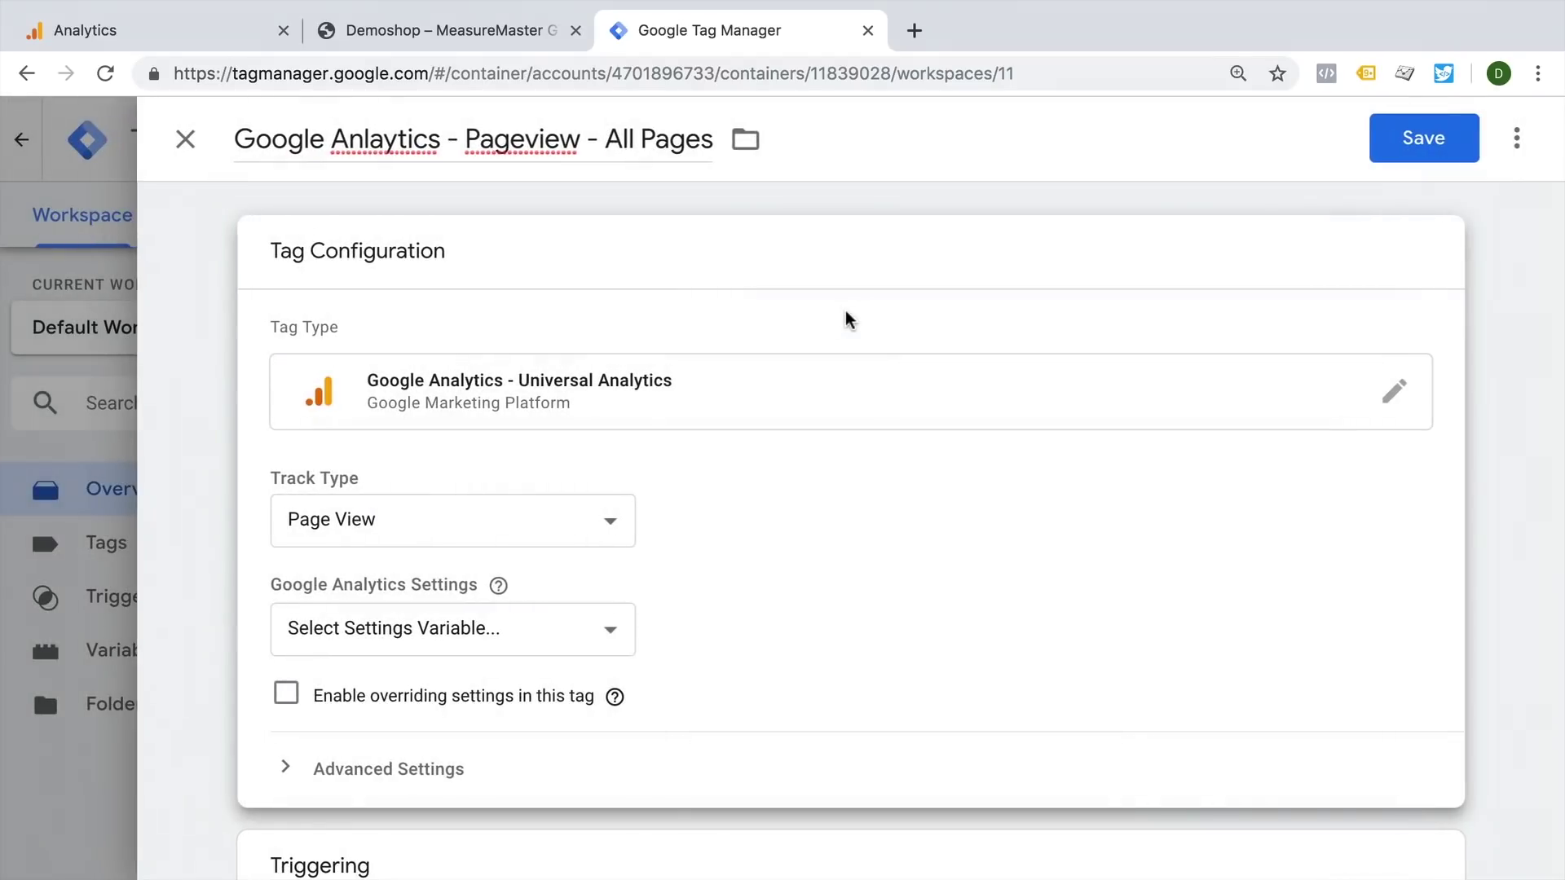
# - Start a new Google Analytics Settings variable for the Page View tag
pyautogui.scroll(-1, 784, 553)
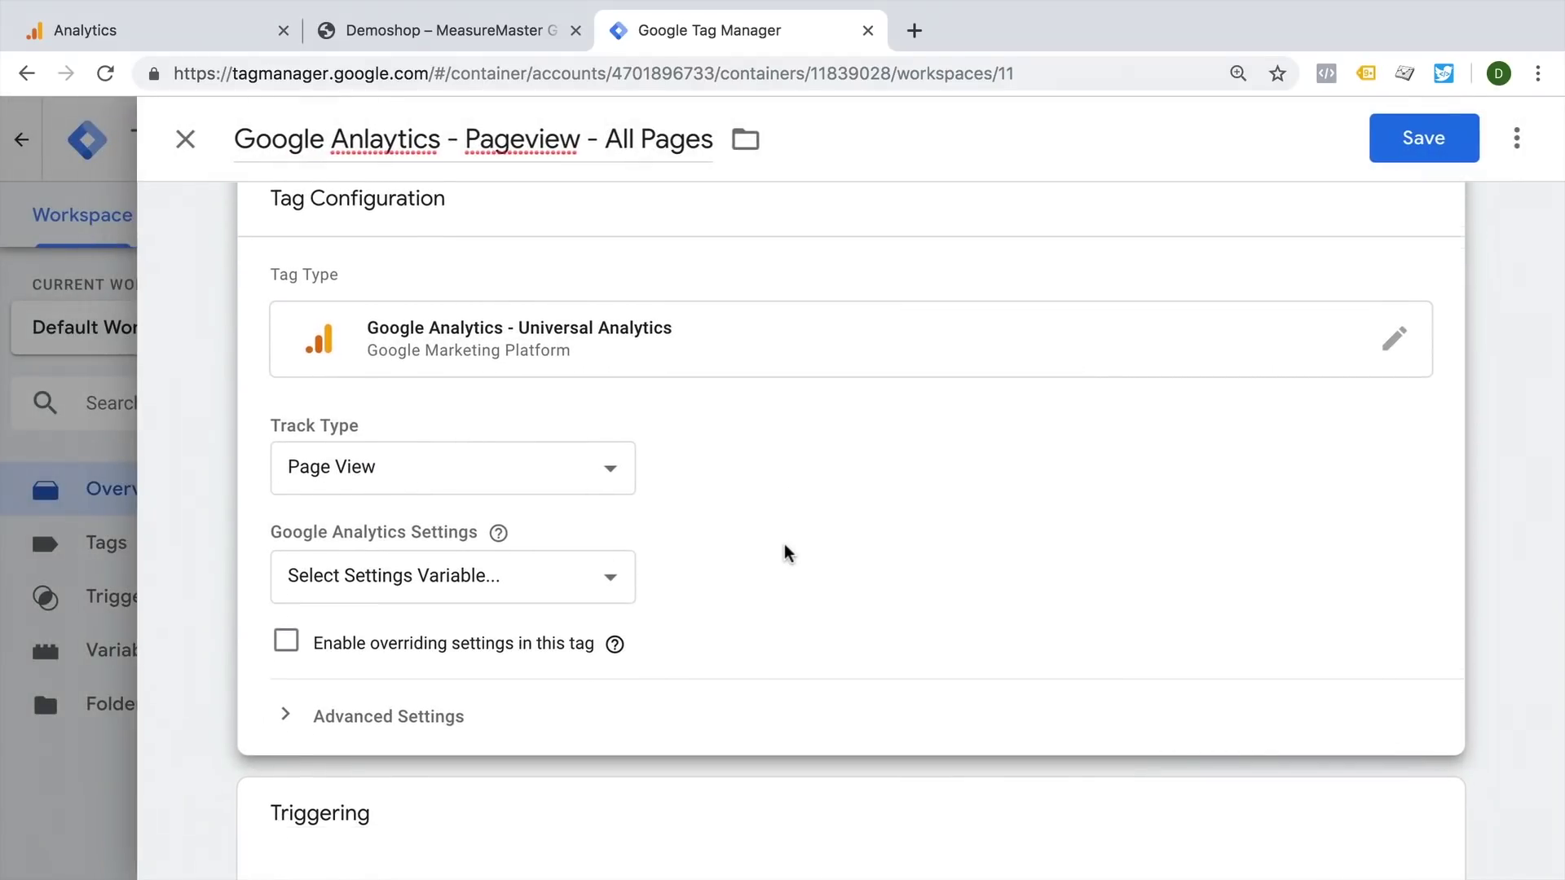
pyautogui.click(381, 583)
pyautogui.click(364, 618)
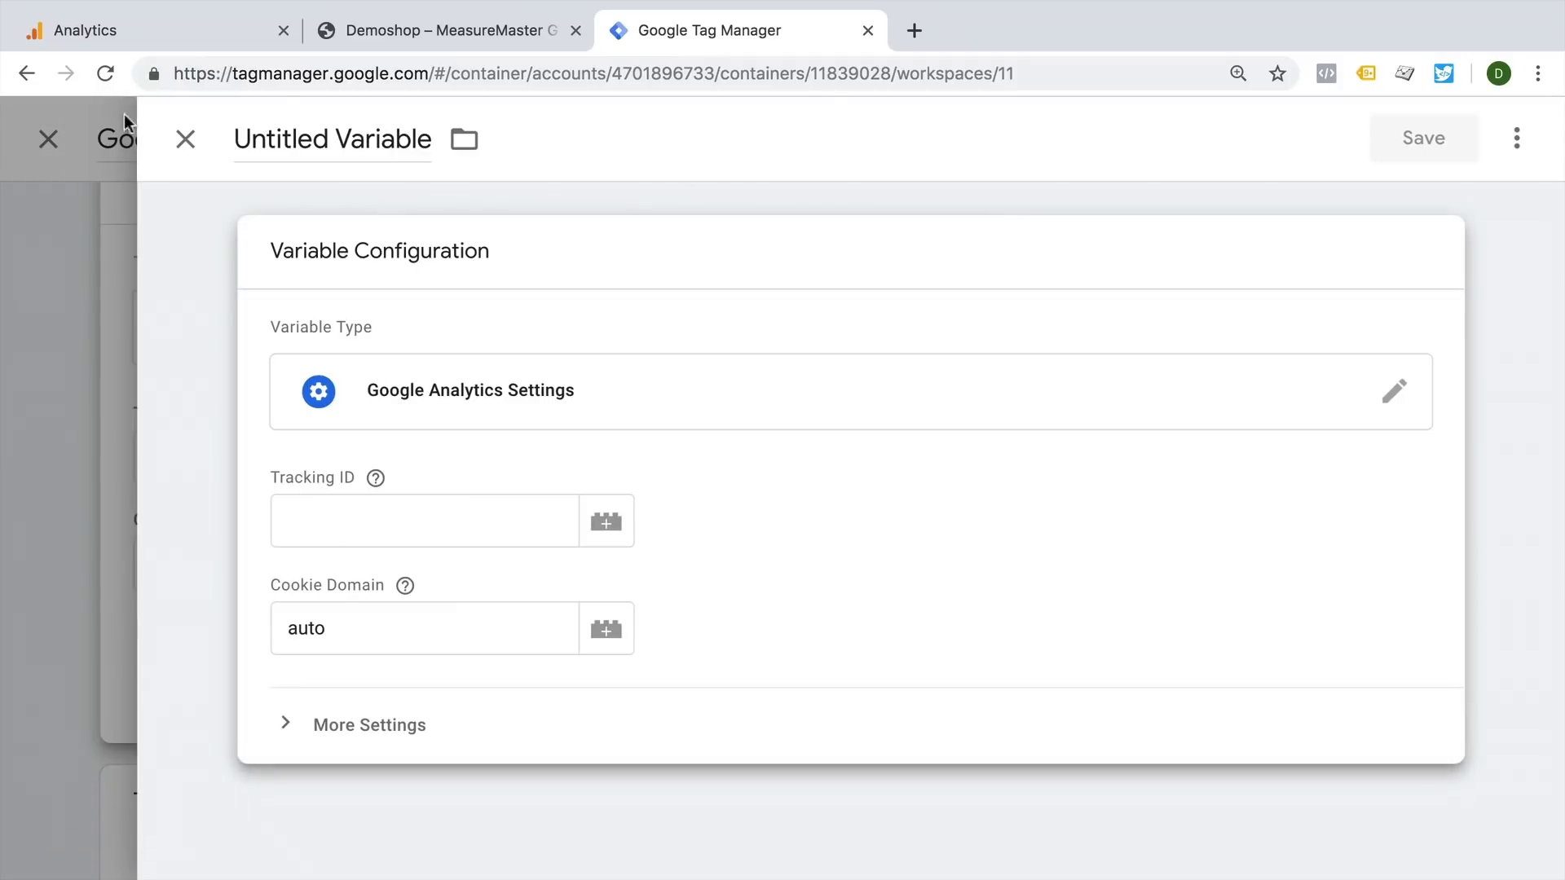
# - Switch to Google Analytics and copy the Demoshop property's tracking ID from its tracking code information
pyautogui.click(124, 32)
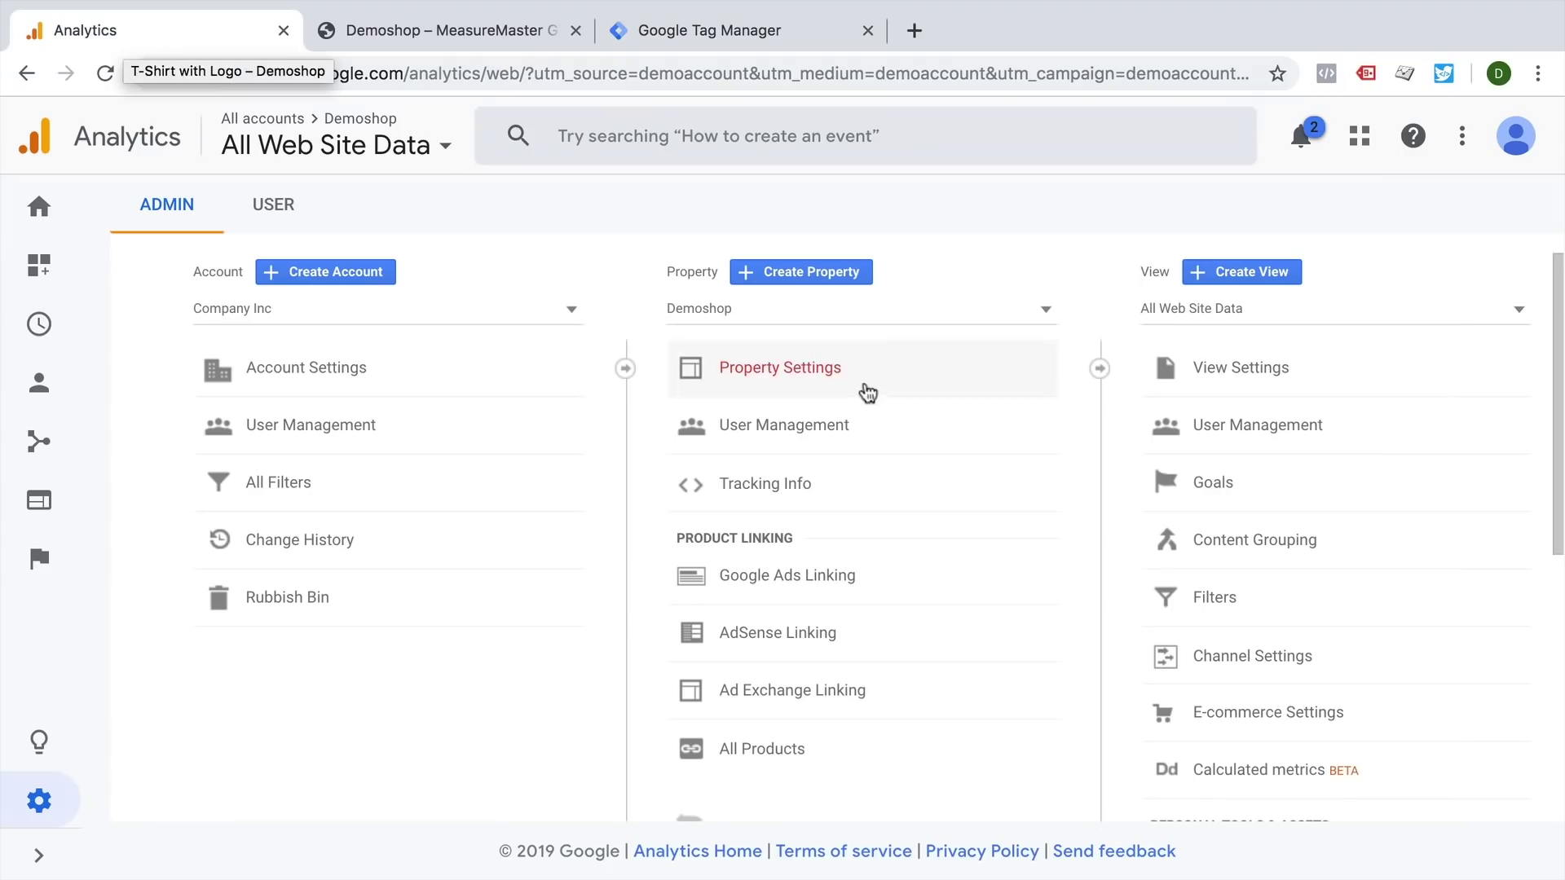
pyautogui.click(764, 482)
pyautogui.click(758, 530)
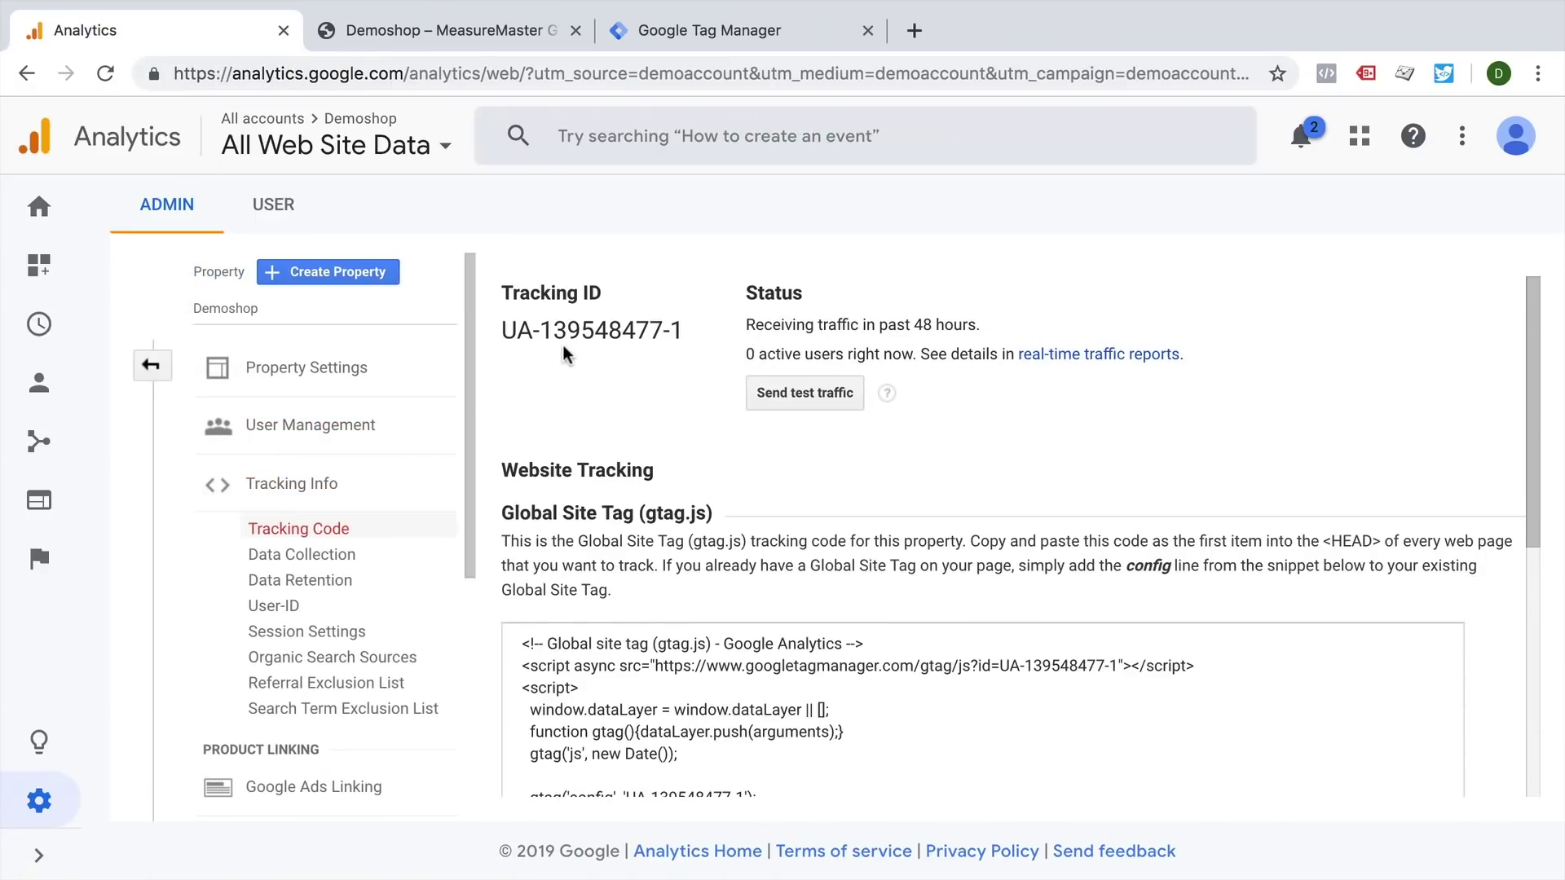
pyautogui.tripleClick(565, 353)
pyautogui.hotkey('ctrl', 'c')
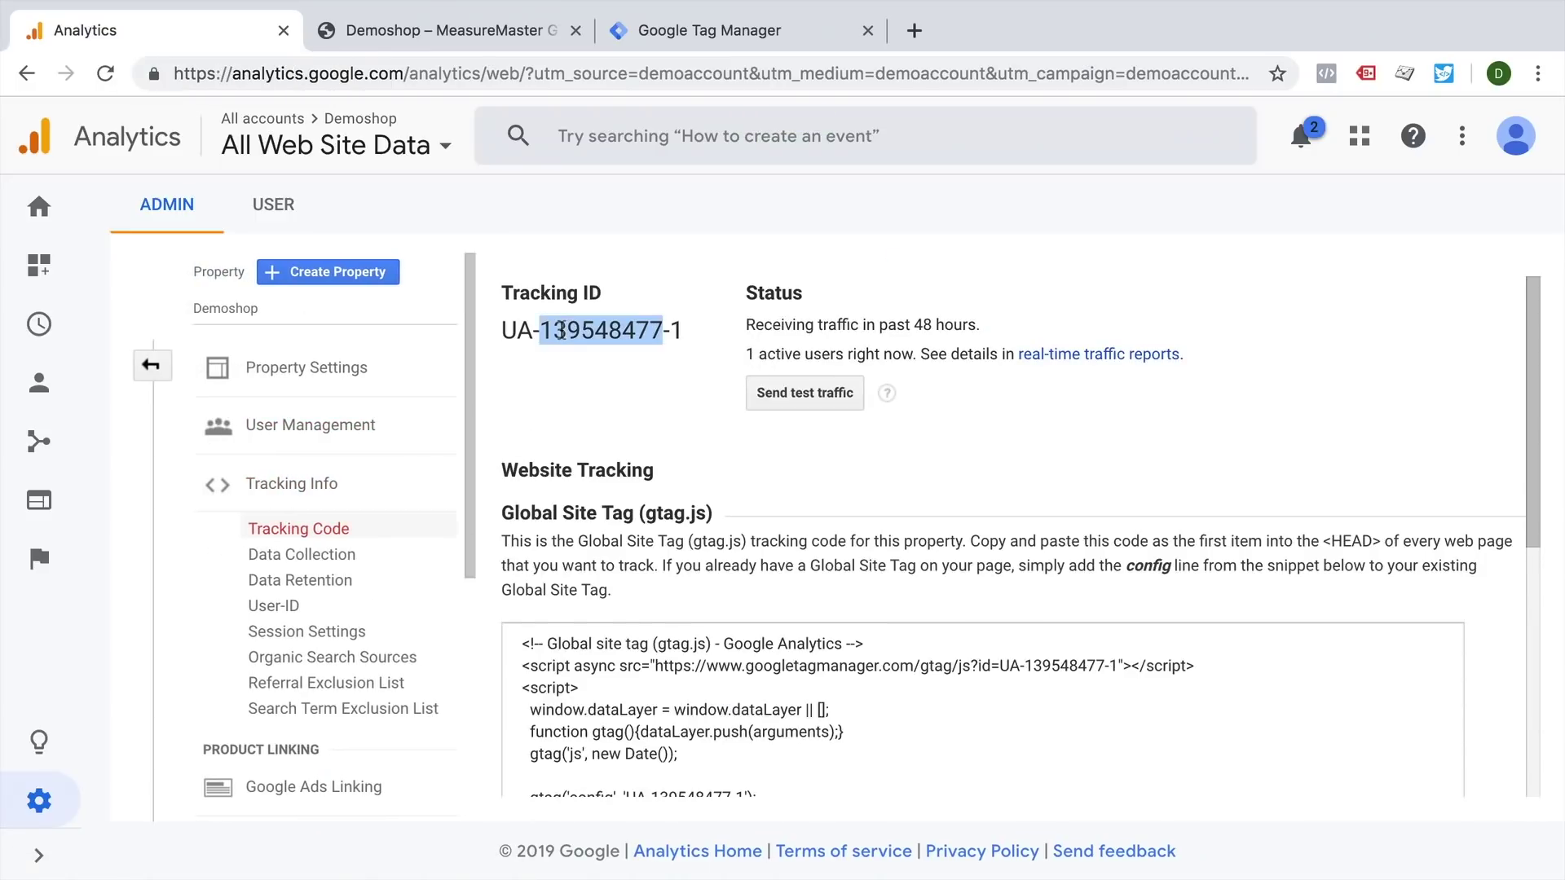
# - Back in Google Tag Manager, enter the copied tracking ID as both the variable's Tracking ID and its name, and save the variable
pyautogui.click(662, 30)
pyautogui.click(339, 518)
pyautogui.hotkey('ctrl', 'v')
pyautogui.doubleClick(342, 152)
pyautogui.hotkey('ctrl', 'a')
pyautogui.hotkey('ctrl', 'v')
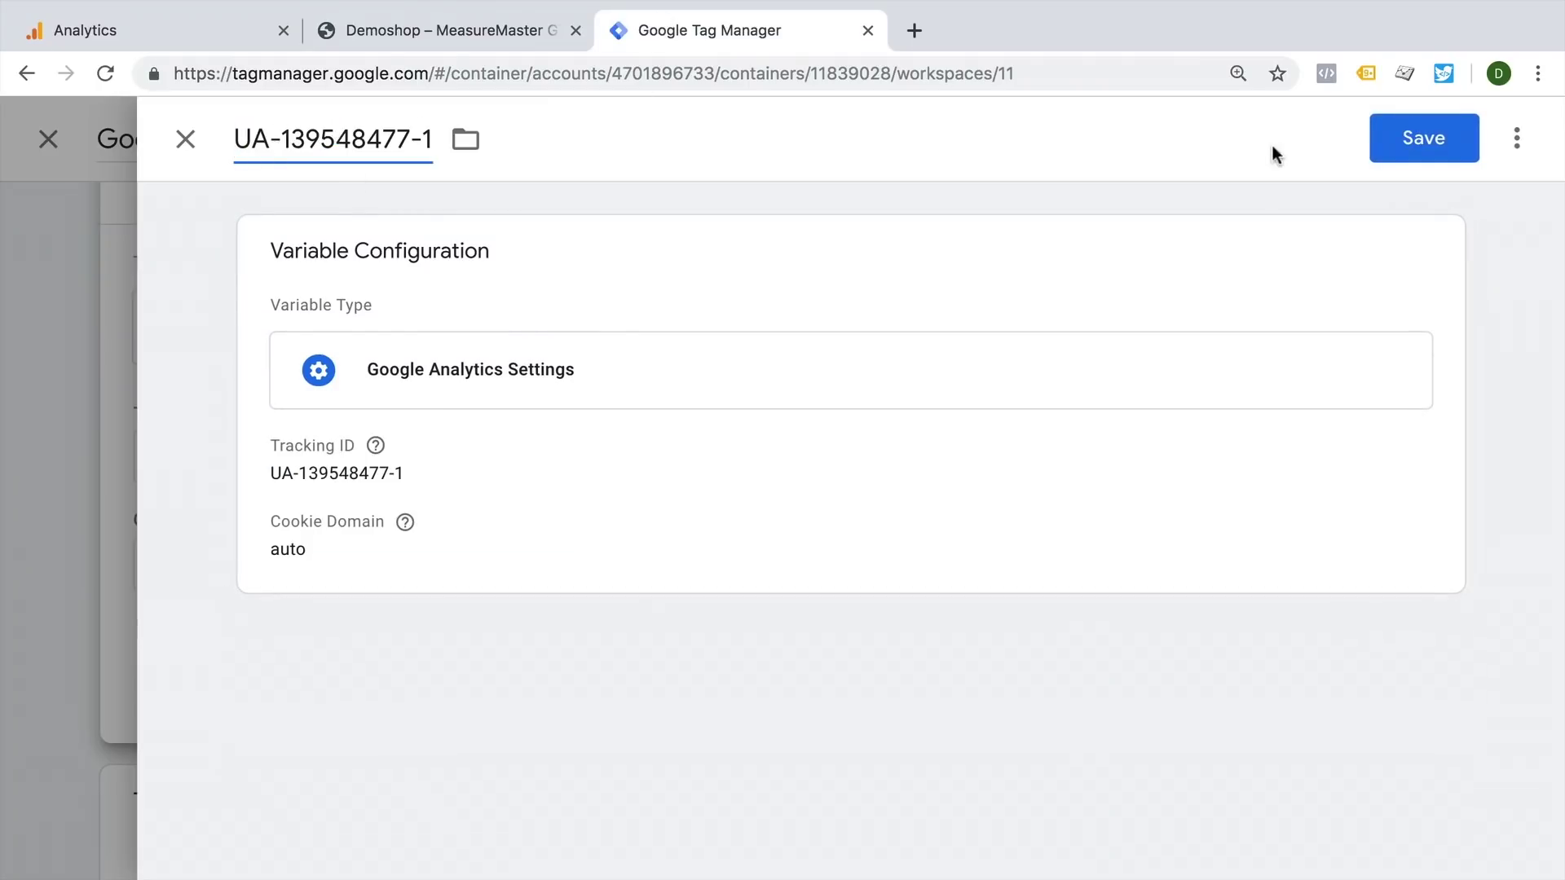
pyautogui.click(1444, 140)
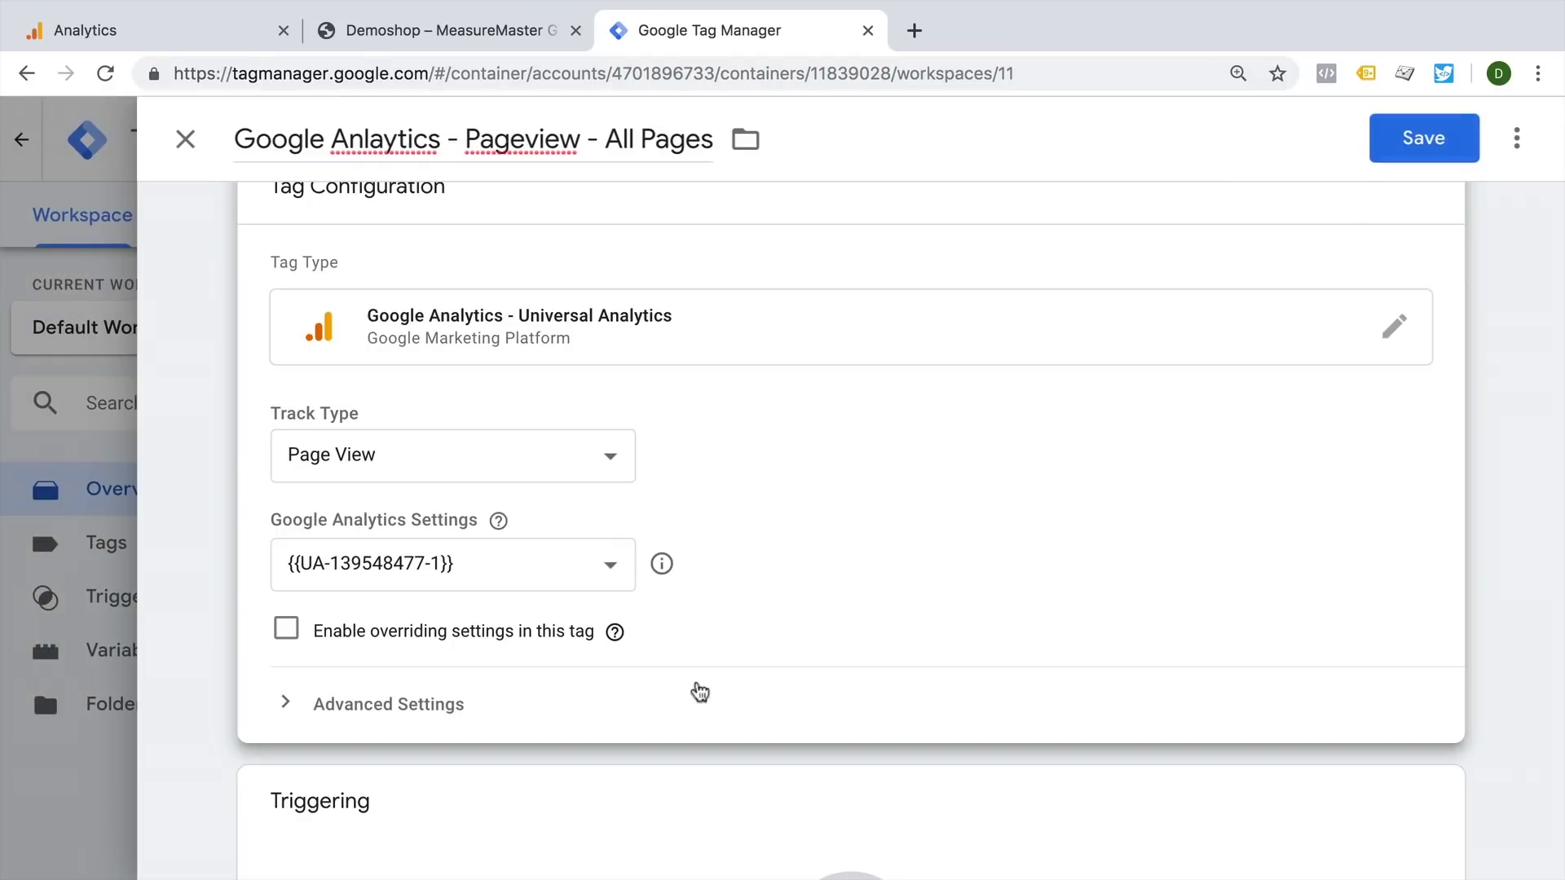
# - Set the tag's firing trigger to All Pages
pyautogui.scroll(-5, 742, 580)
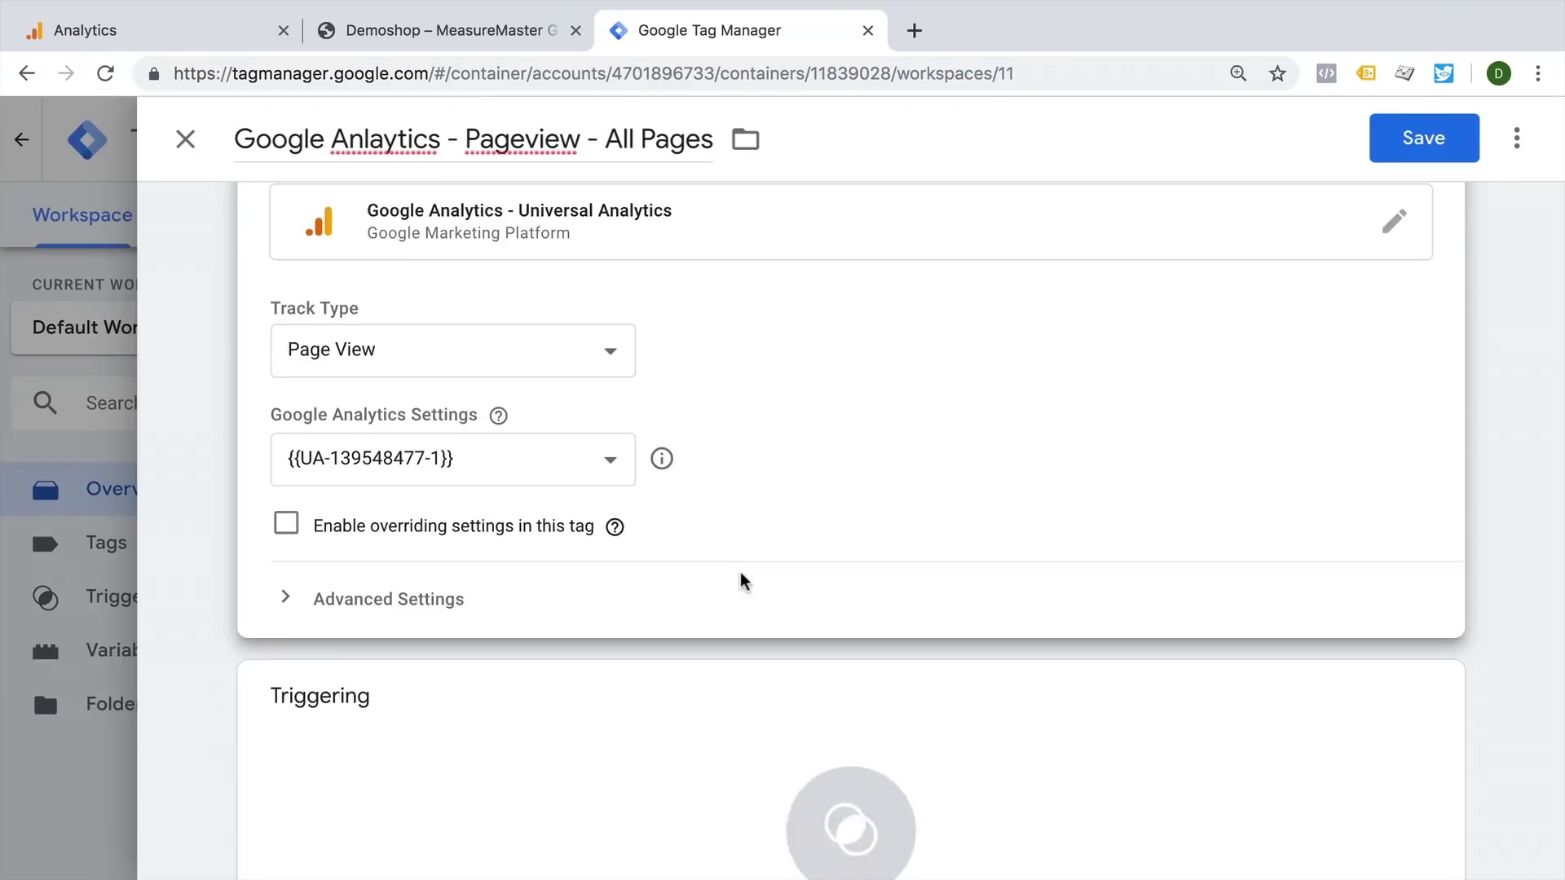
pyautogui.click(603, 641)
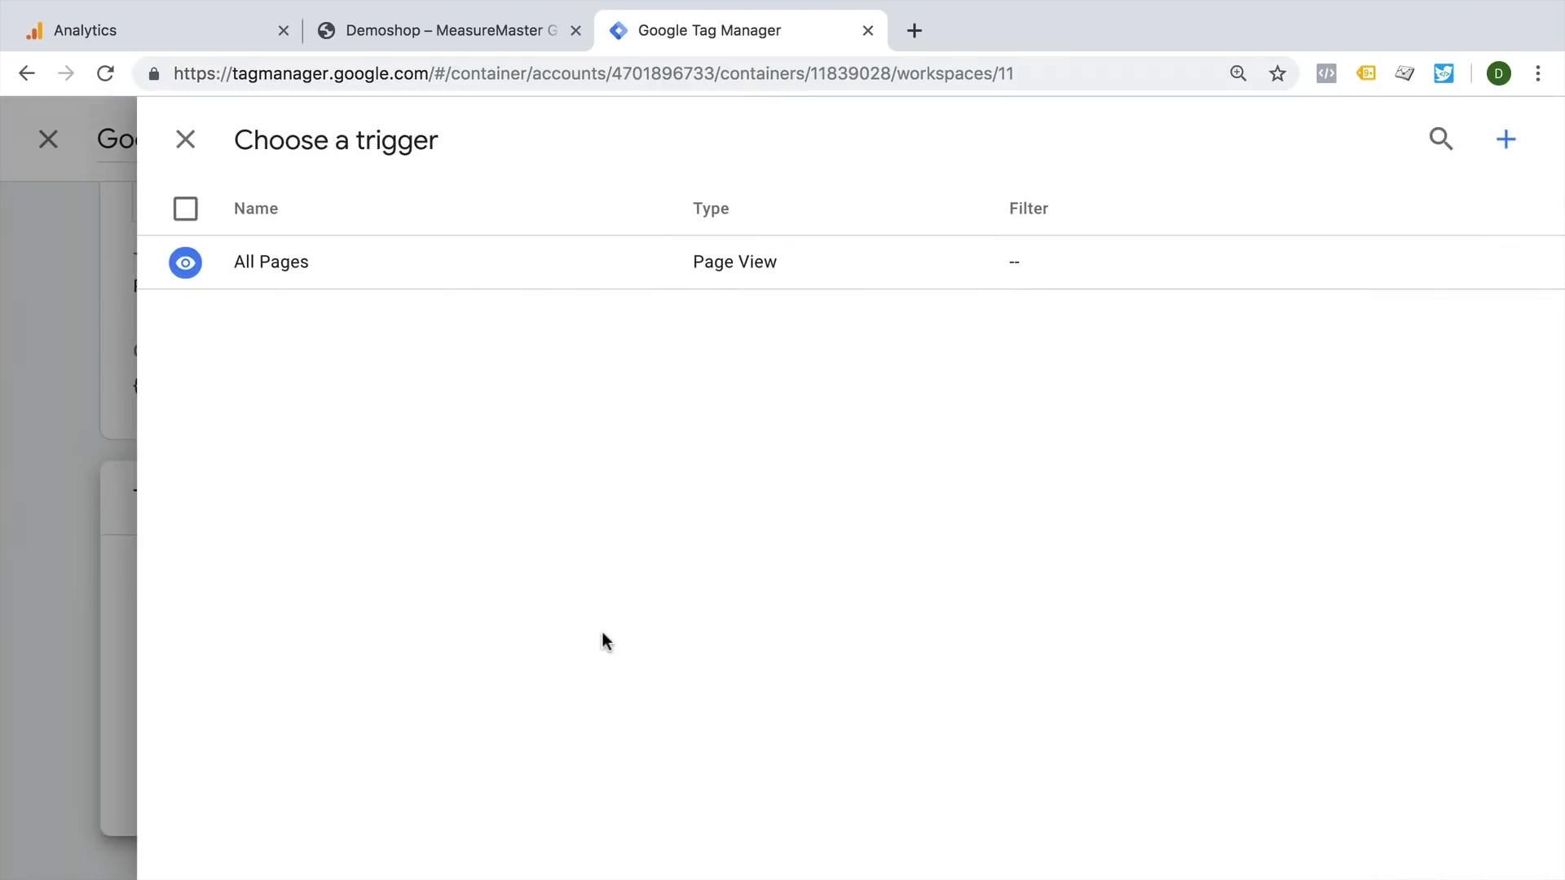
pyautogui.click(277, 285)
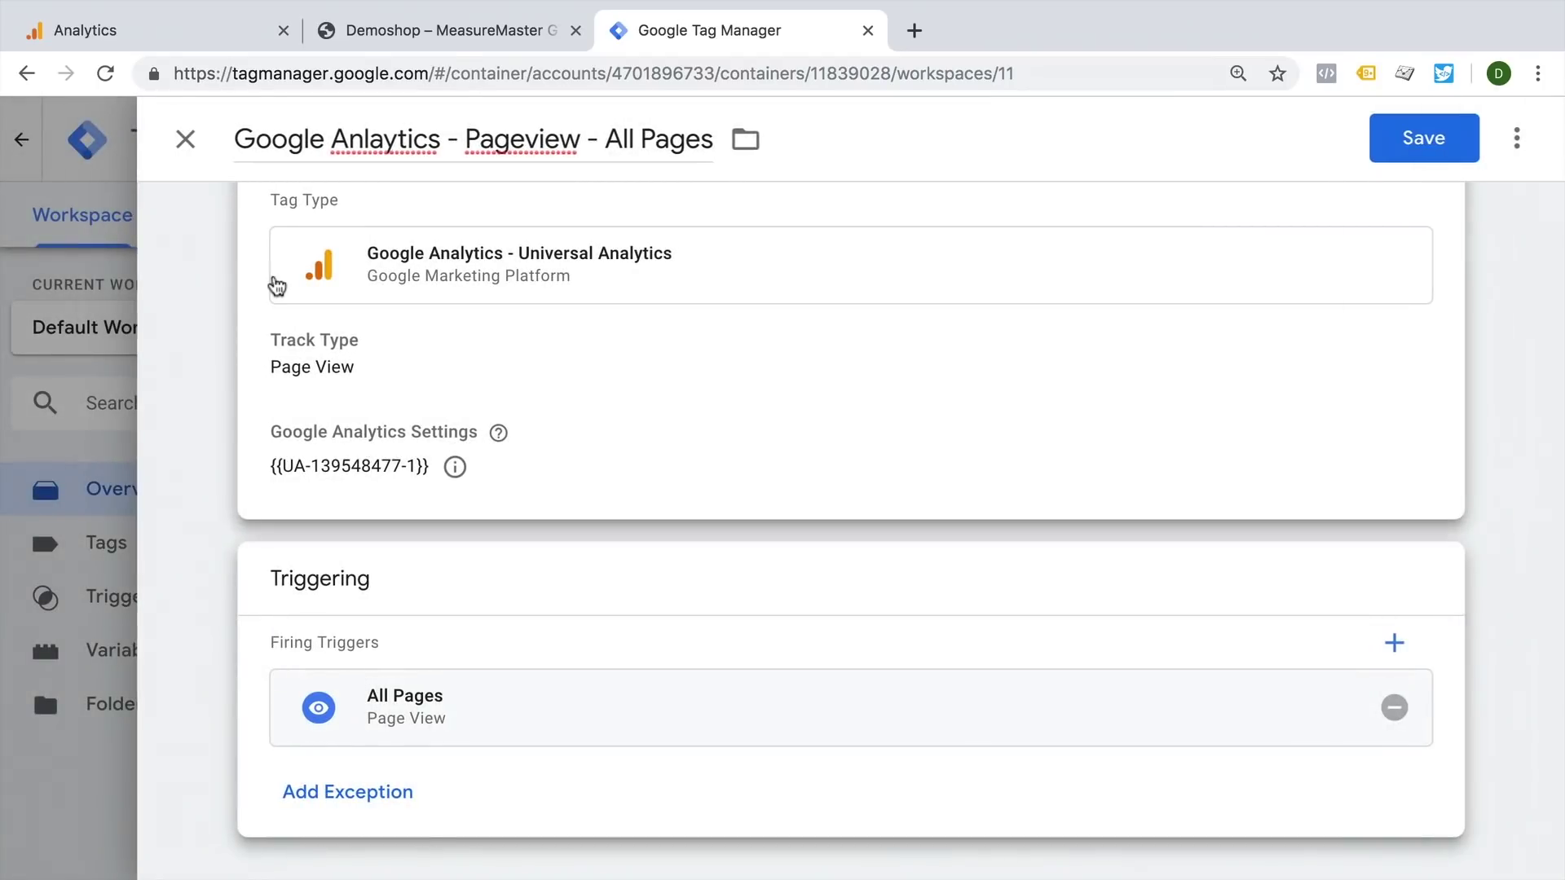
# - Correct the tag name to "Google Analytics - Pageview - All Pages" and save the tag
pyautogui.click(370, 139)
pyautogui.press('Right')
pyautogui.press('BackSpace')
pyautogui.press('BackSpace')
pyautogui.write('al')
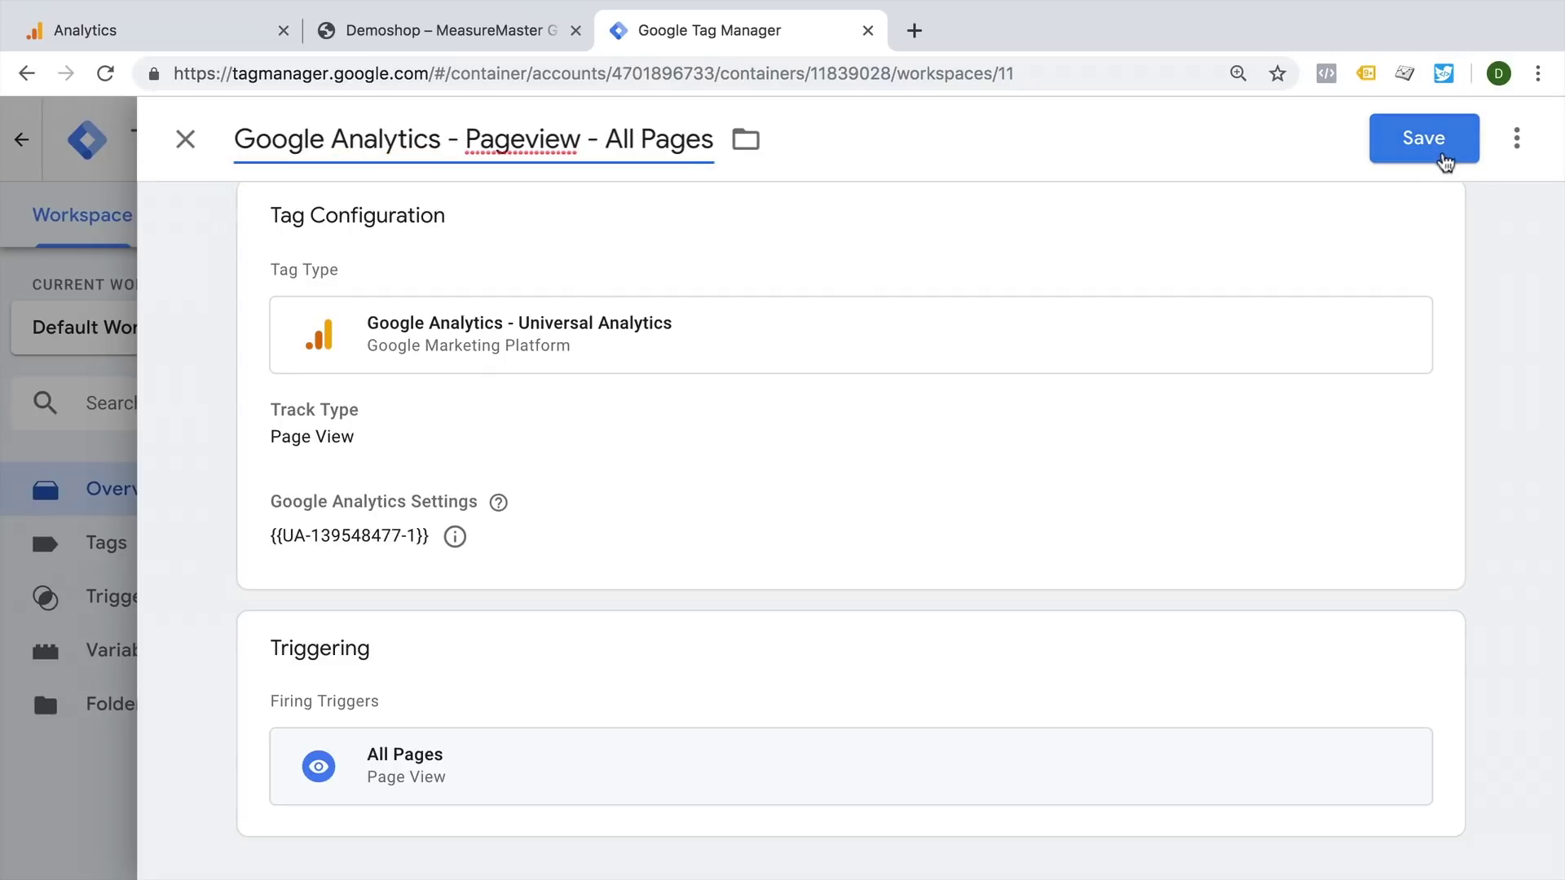
pyautogui.click(1441, 153)
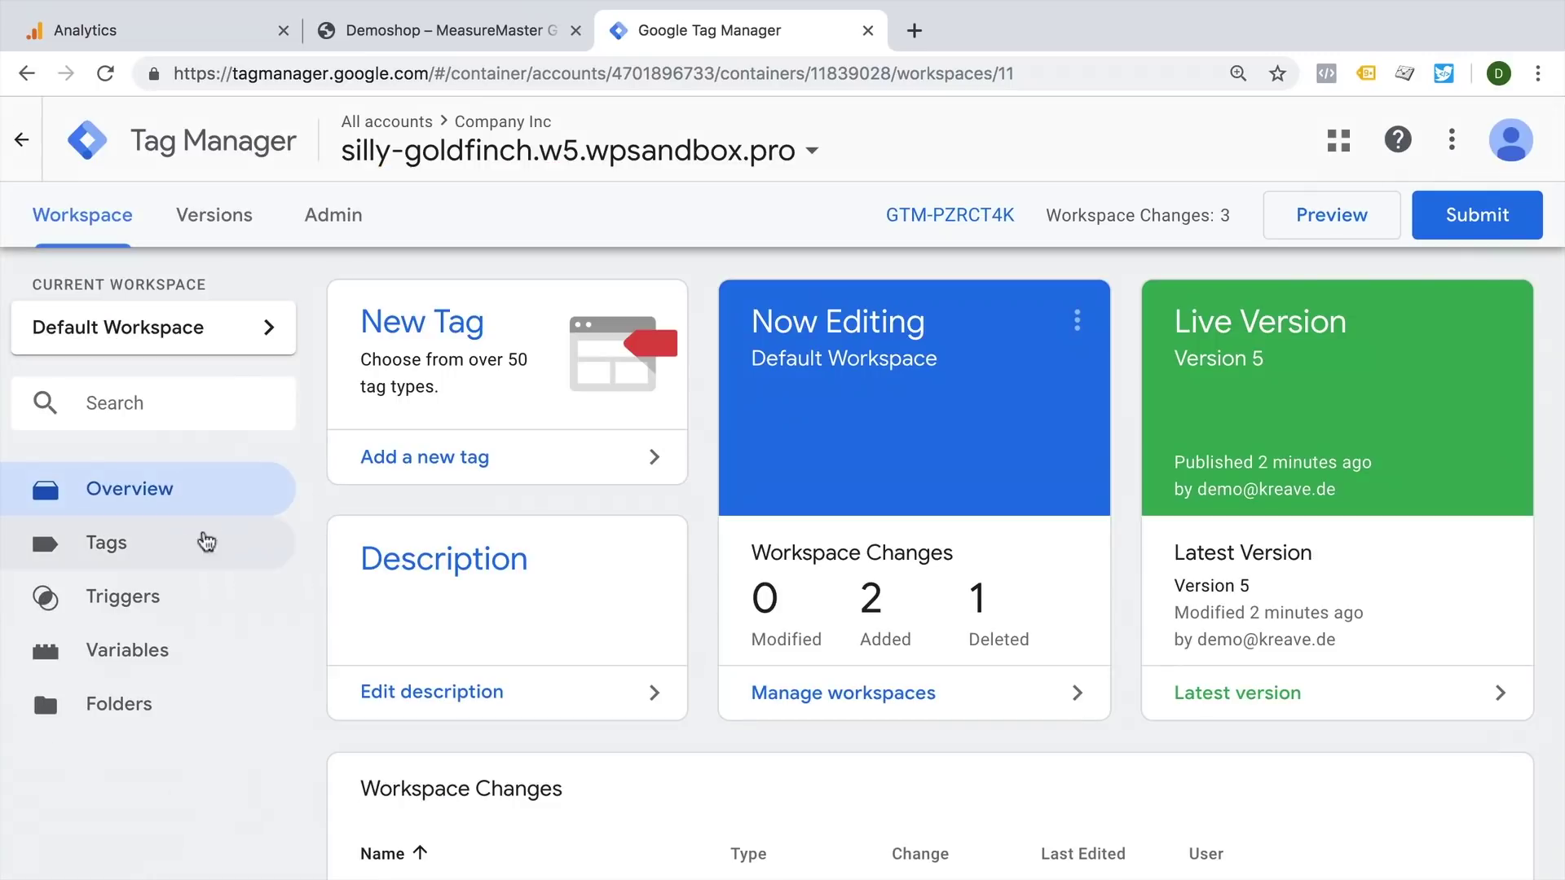
# - From the tag list, start preview mode for the workspace and reload the Demoshop front page to debug it
pyautogui.click(169, 551)
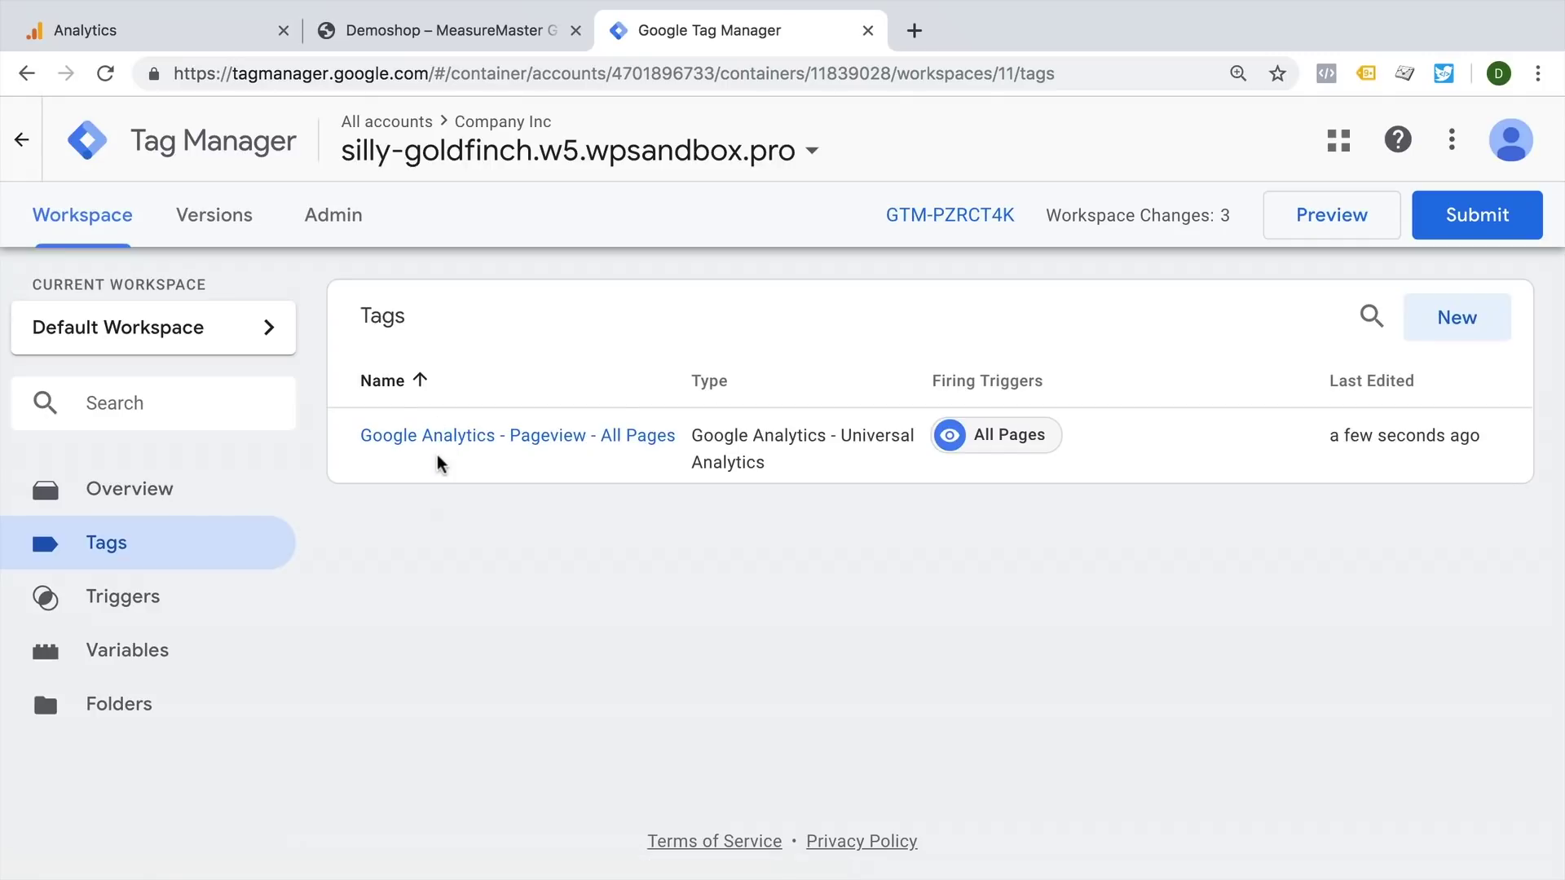
pyautogui.click(1328, 219)
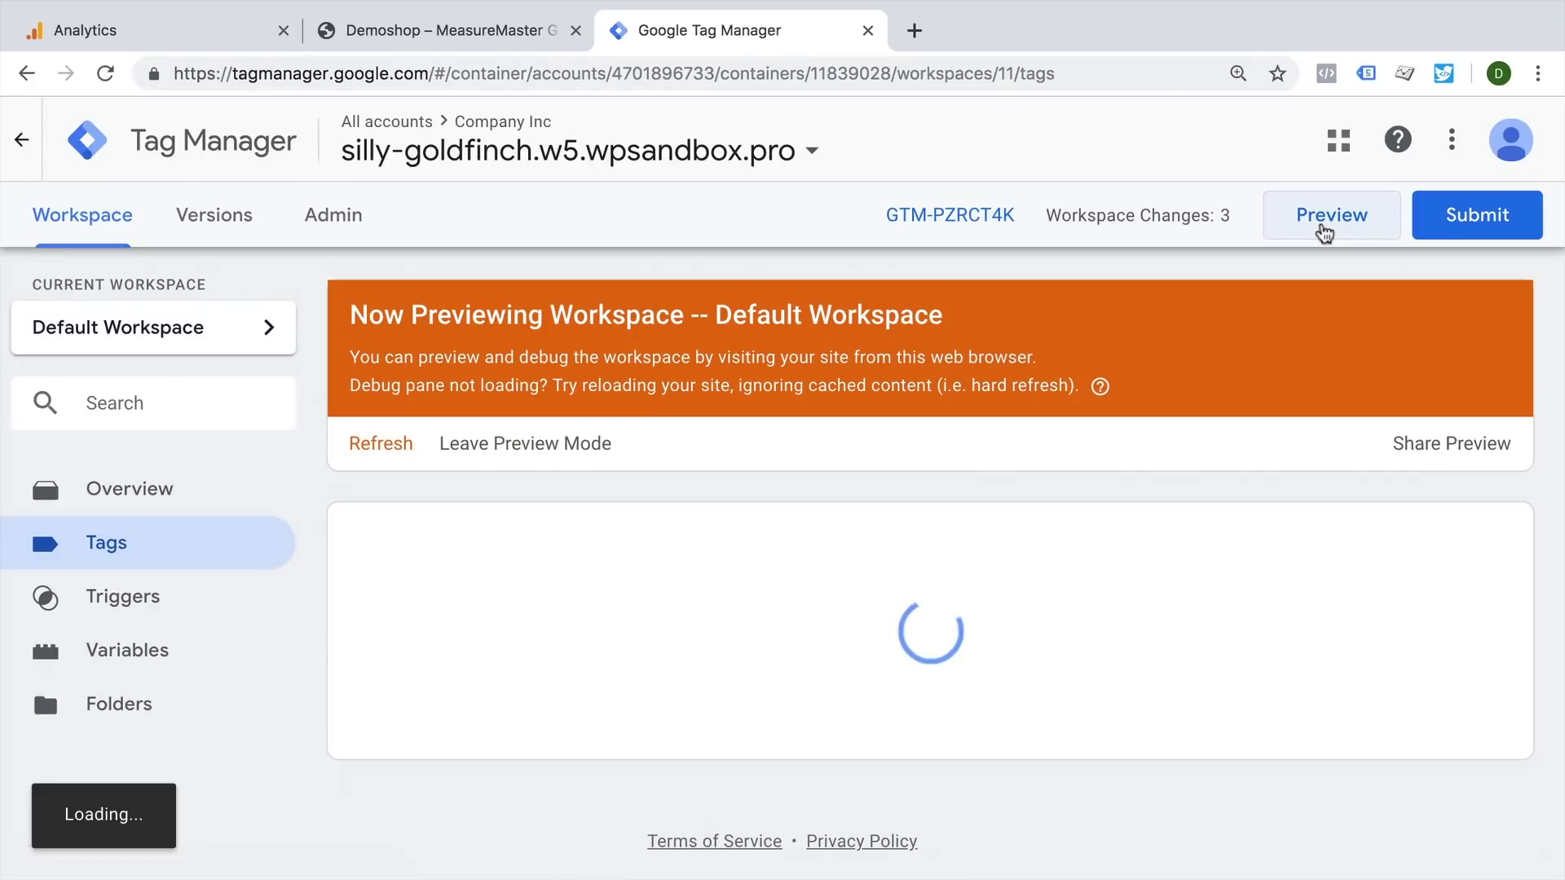
pyautogui.click(489, 33)
pyautogui.hotkey('ctrl', 'r')
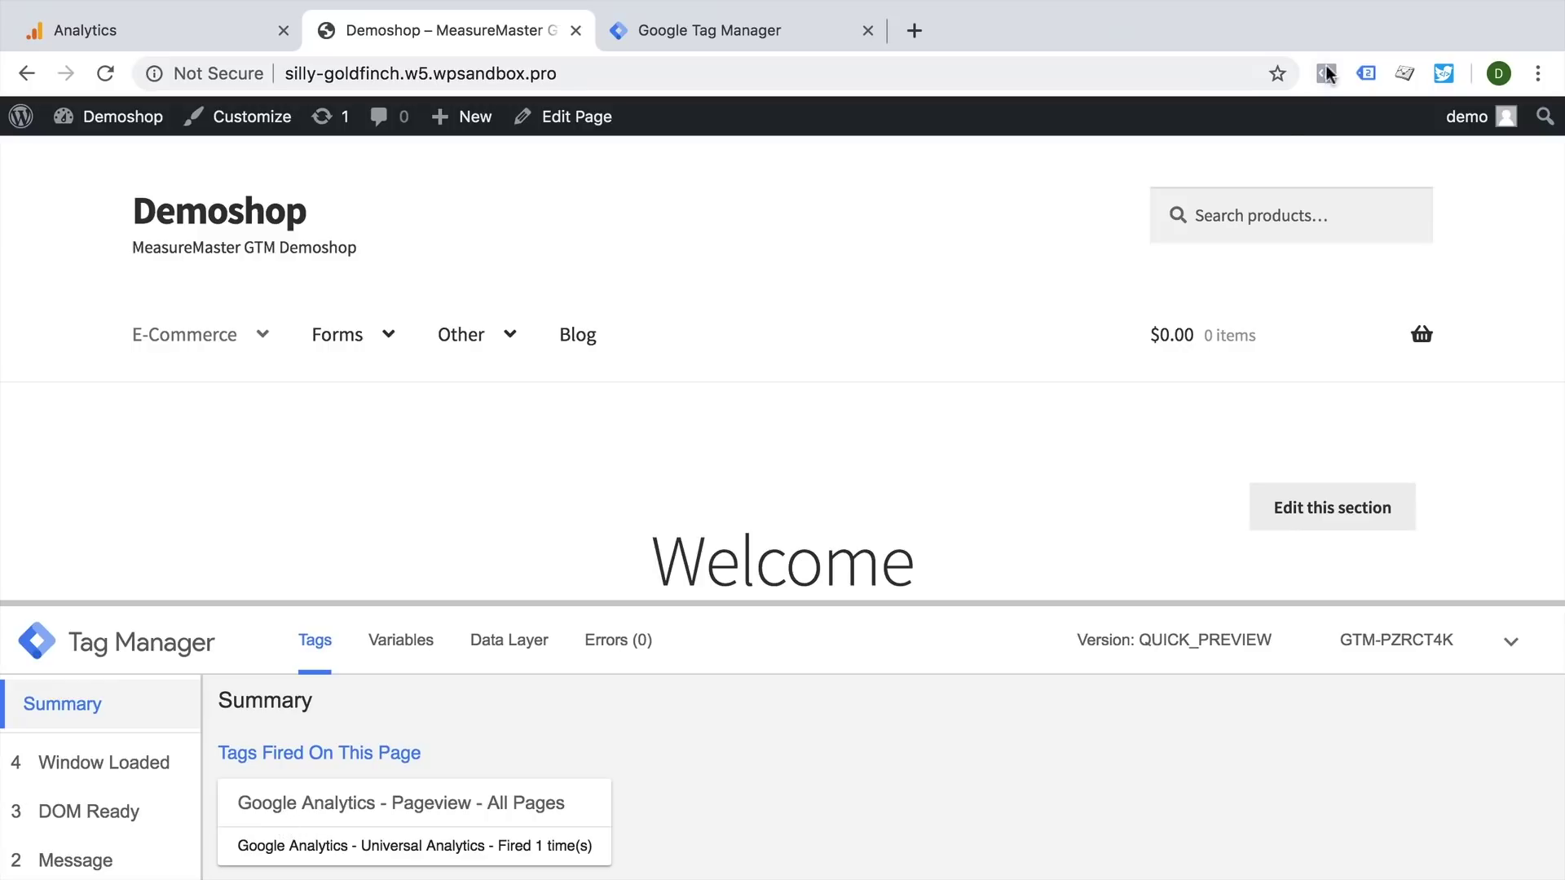
# - Check the Demoshop page's tags with Google Tag Assistant and view the site's real-time traffic overview in Google Analytics
pyautogui.click(1365, 74)
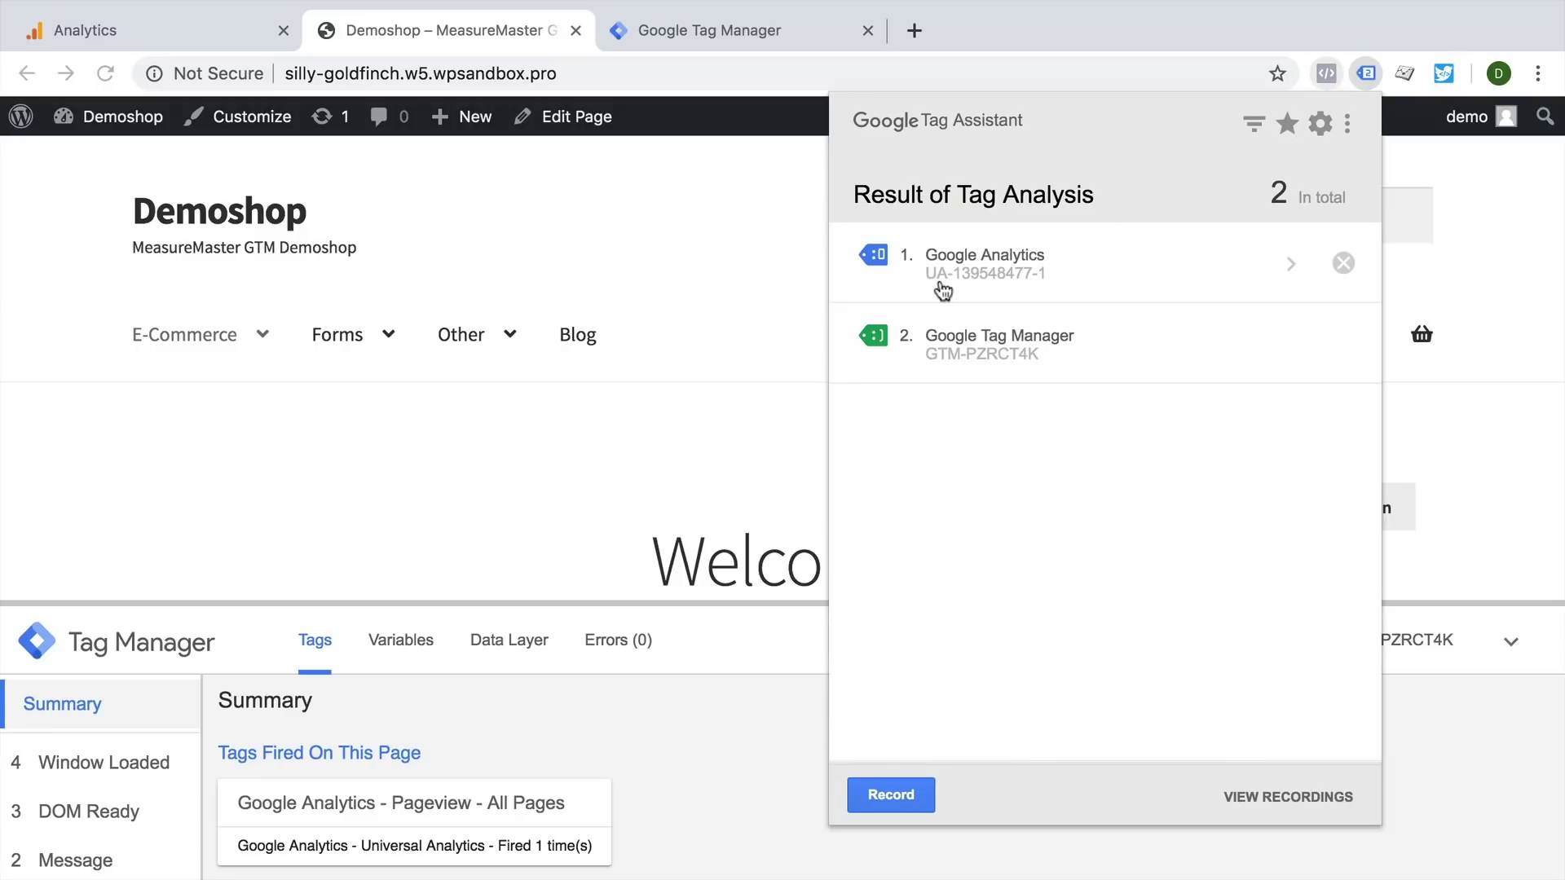
pyautogui.click(696, 208)
pyautogui.click(187, 39)
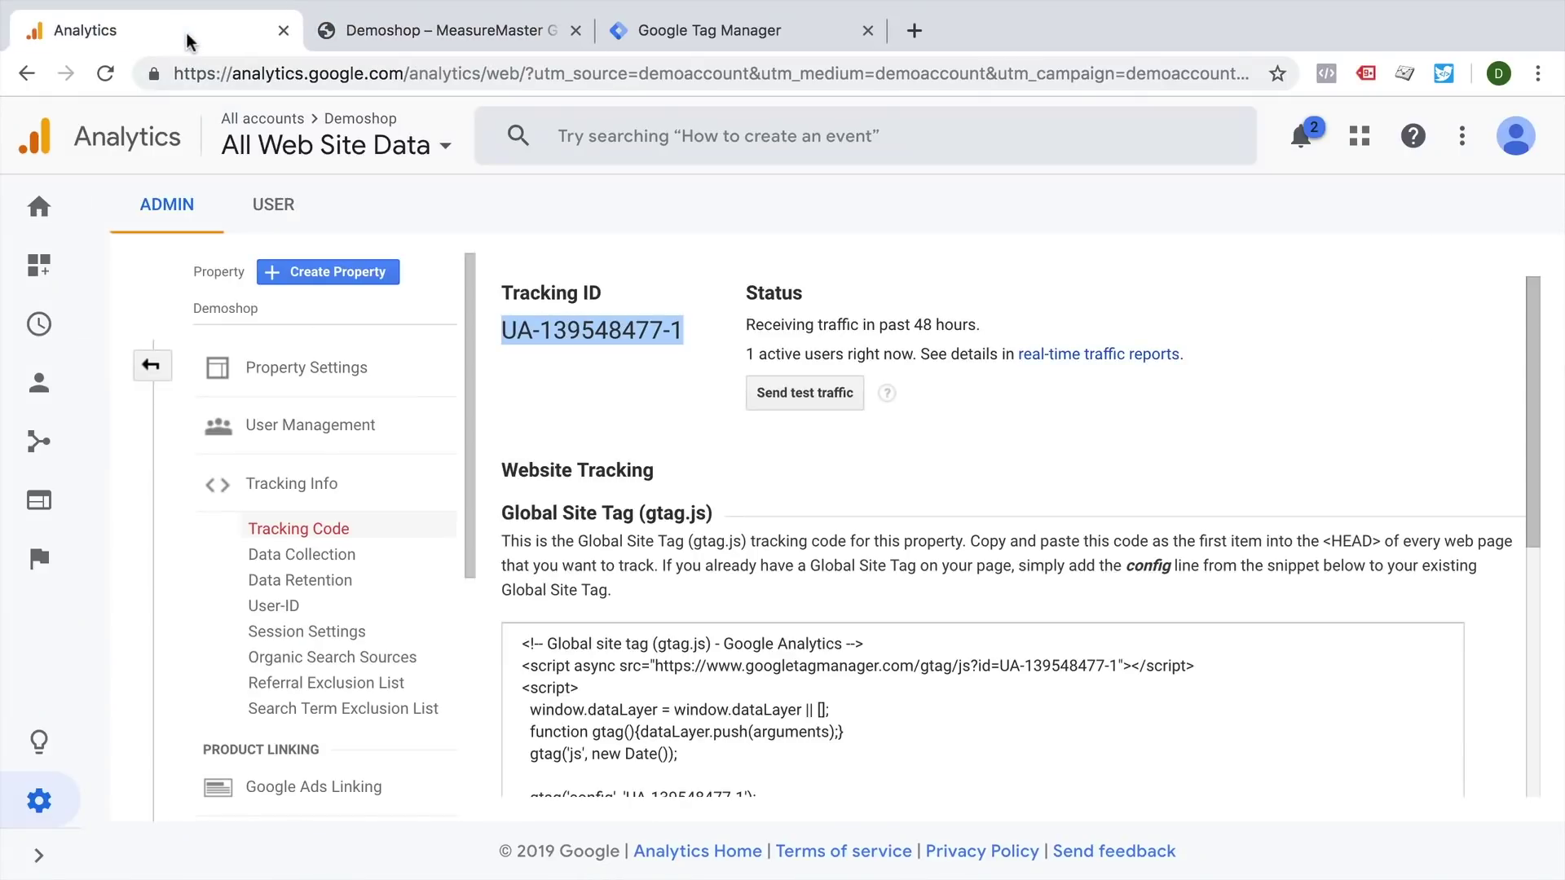
pyautogui.click(1101, 356)
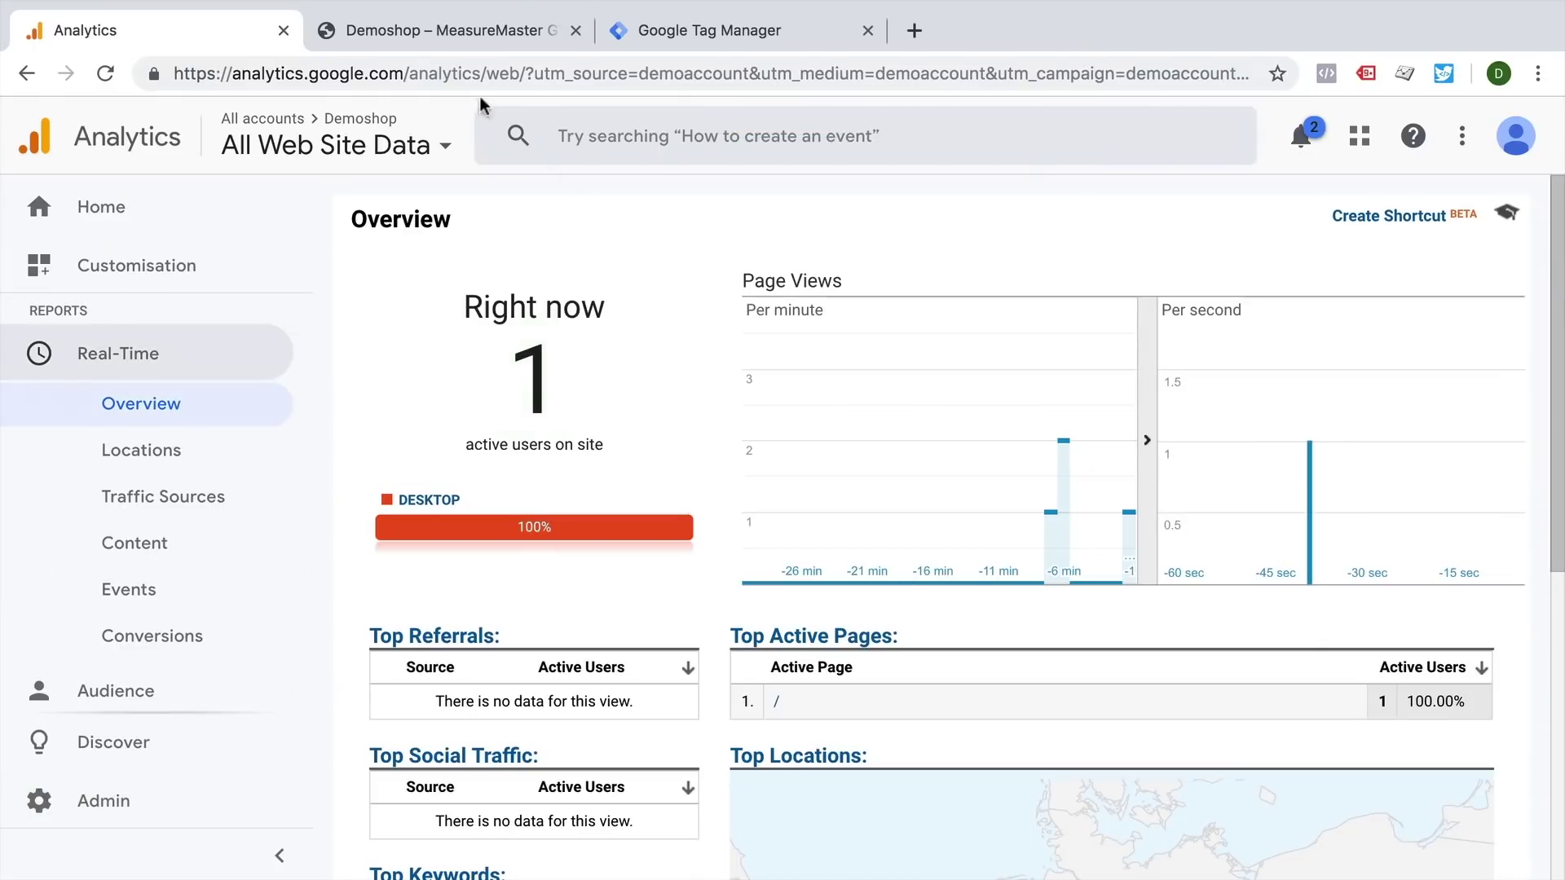
pyautogui.click(438, 26)
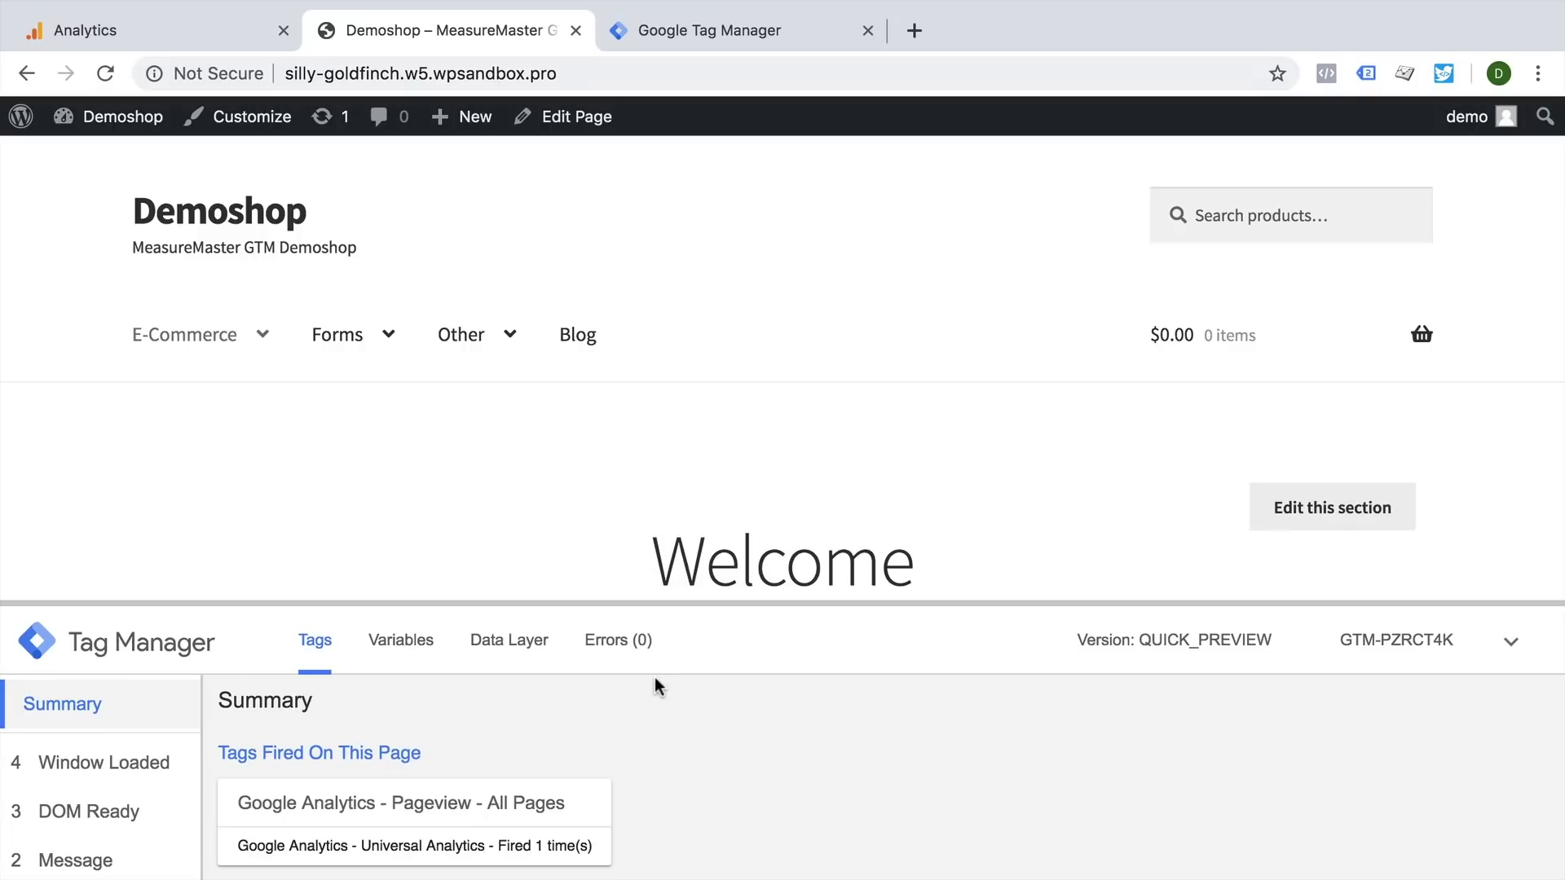
# - In Google Tag Manager, submit the workspace changes with the version name "Added Google Analytics" and publish them
pyautogui.click(662, 37)
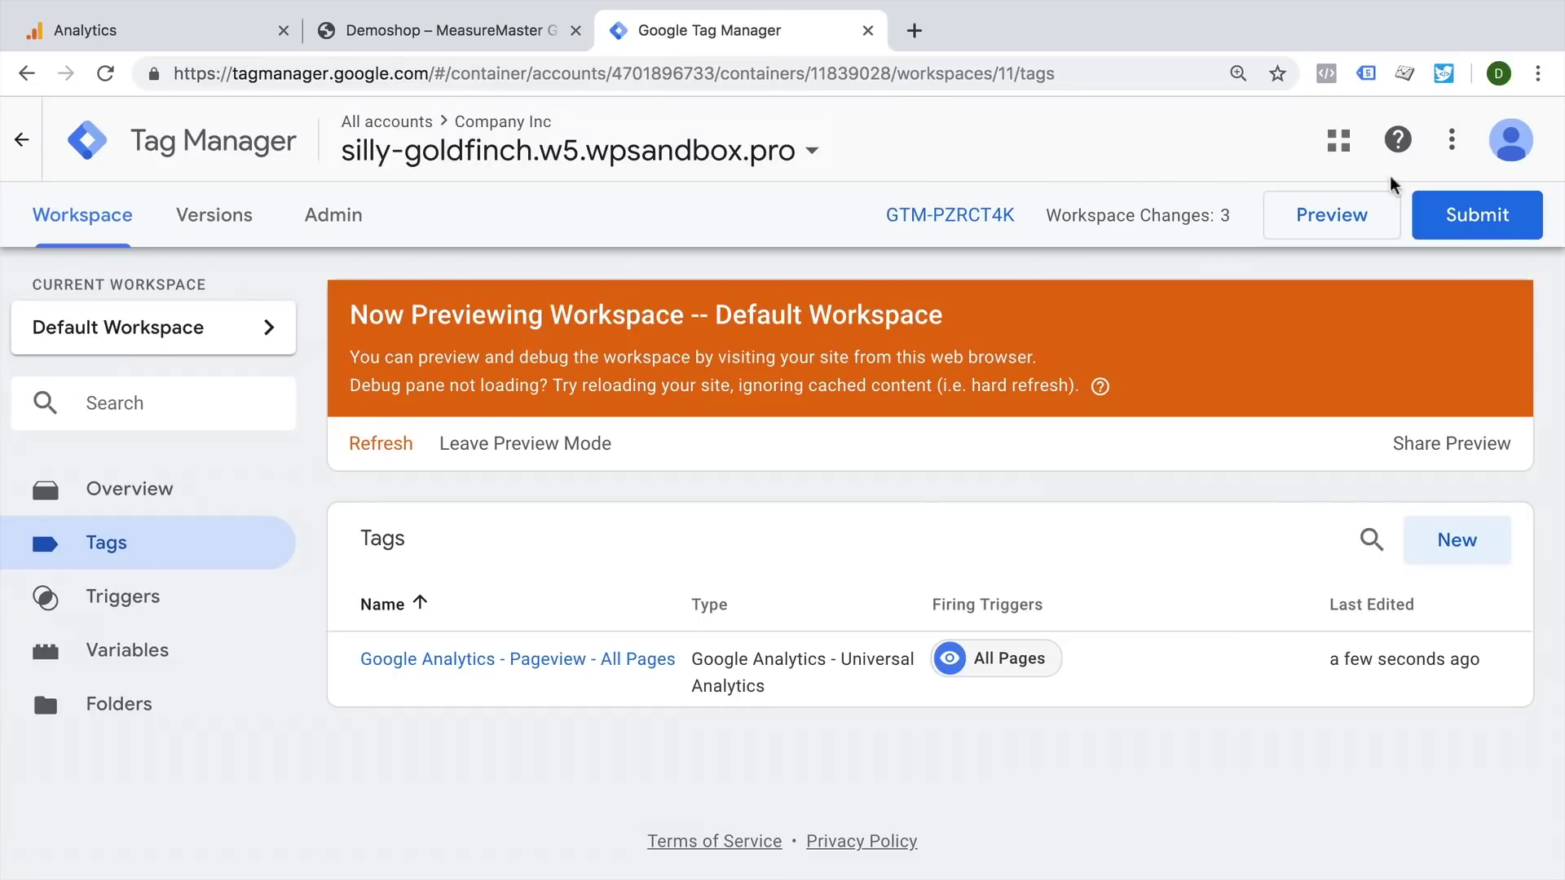
pyautogui.click(1495, 240)
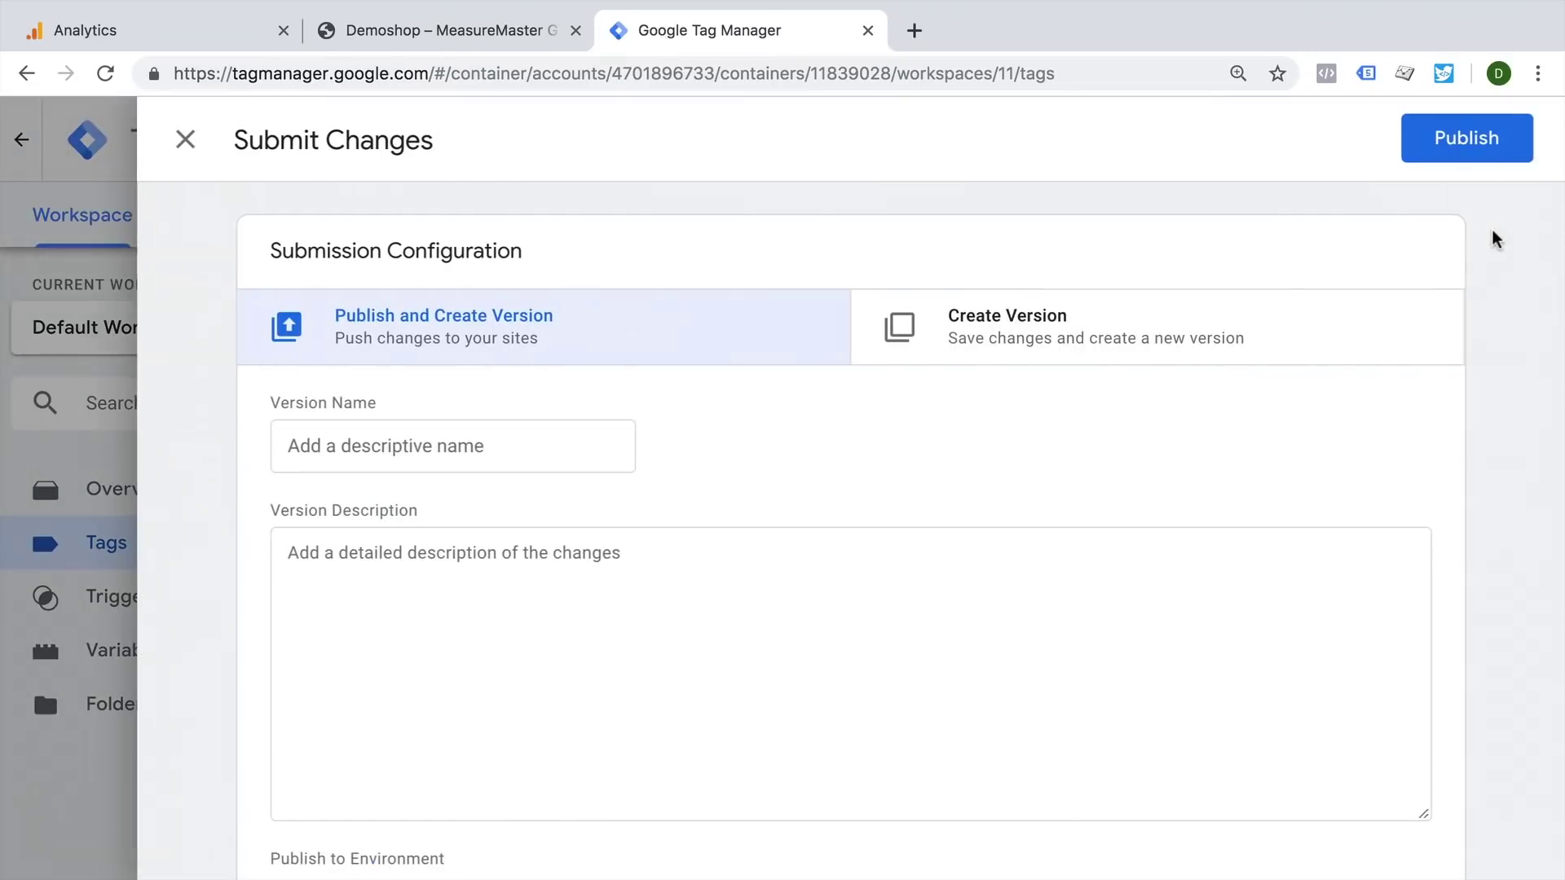
pyautogui.click(559, 440)
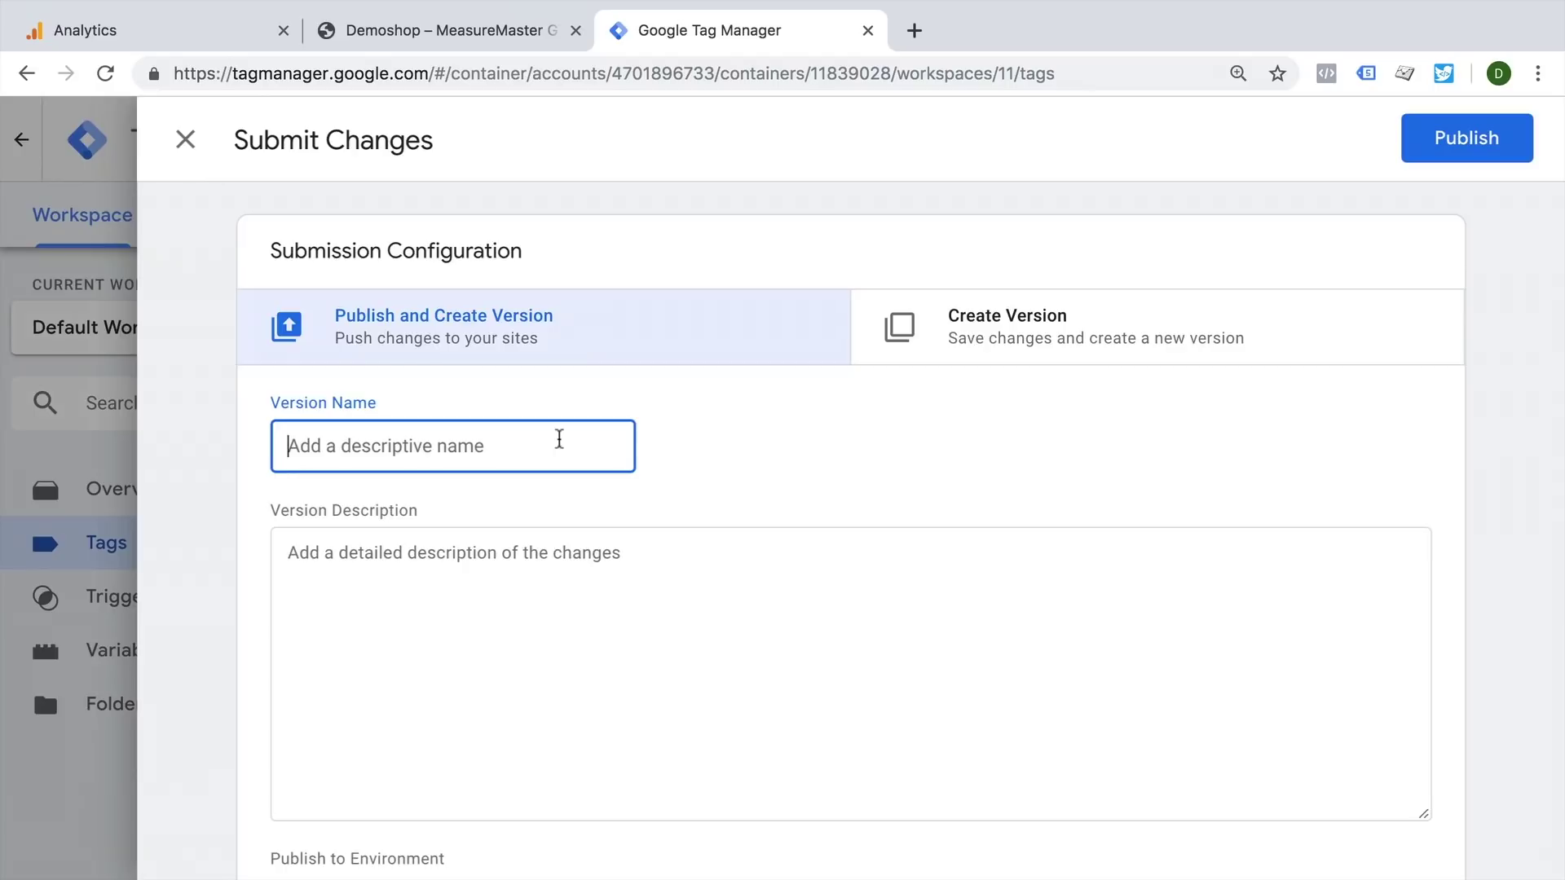
pyautogui.write('Added Google Analytics')
pyautogui.click(738, 491)
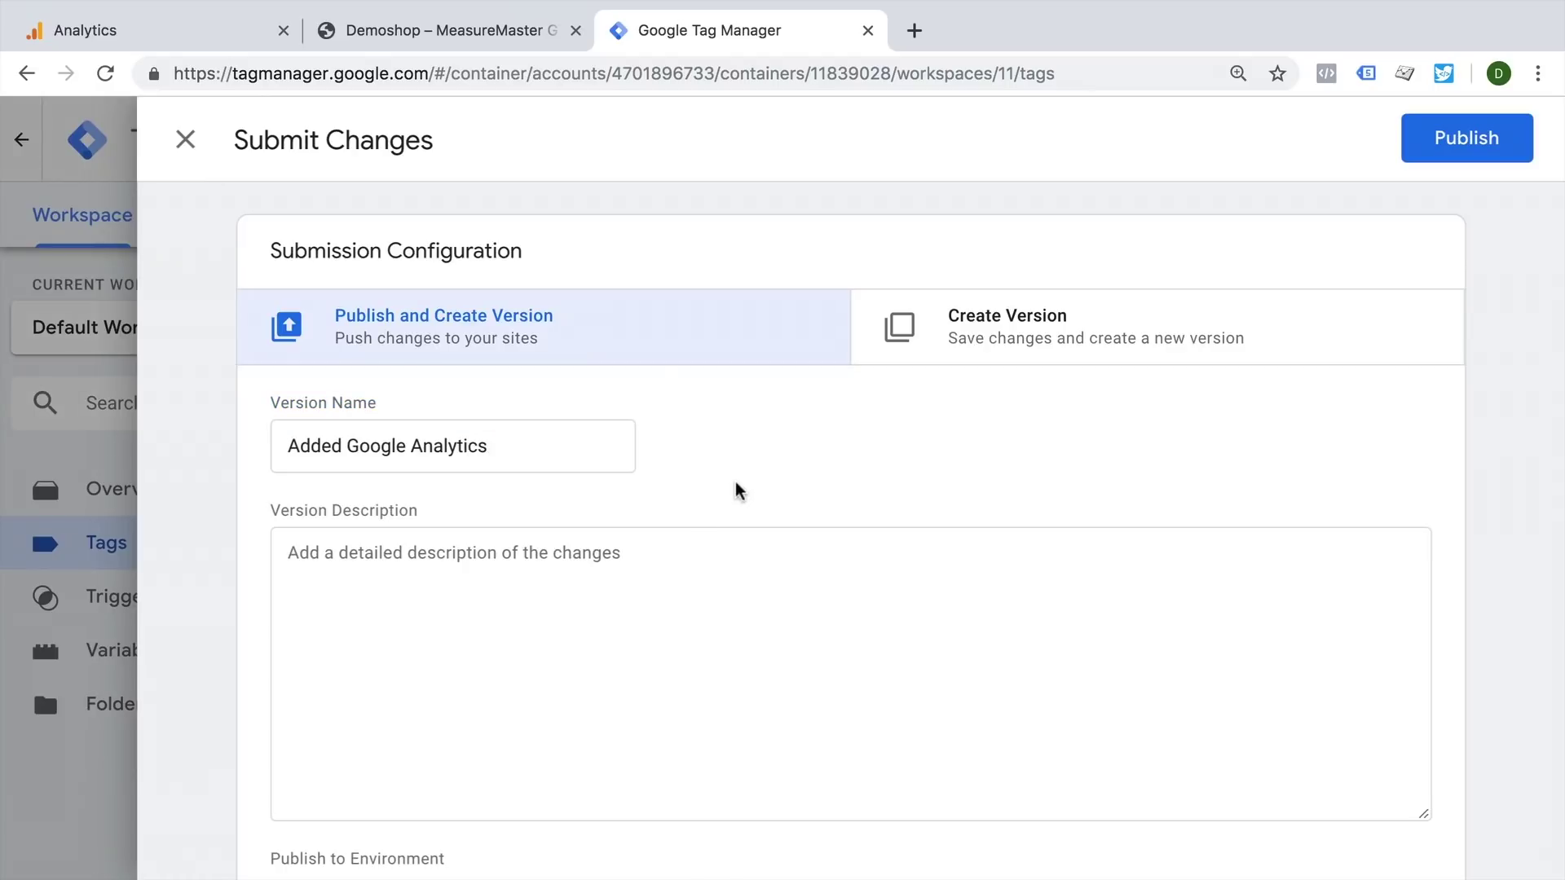
pyautogui.click(1446, 149)
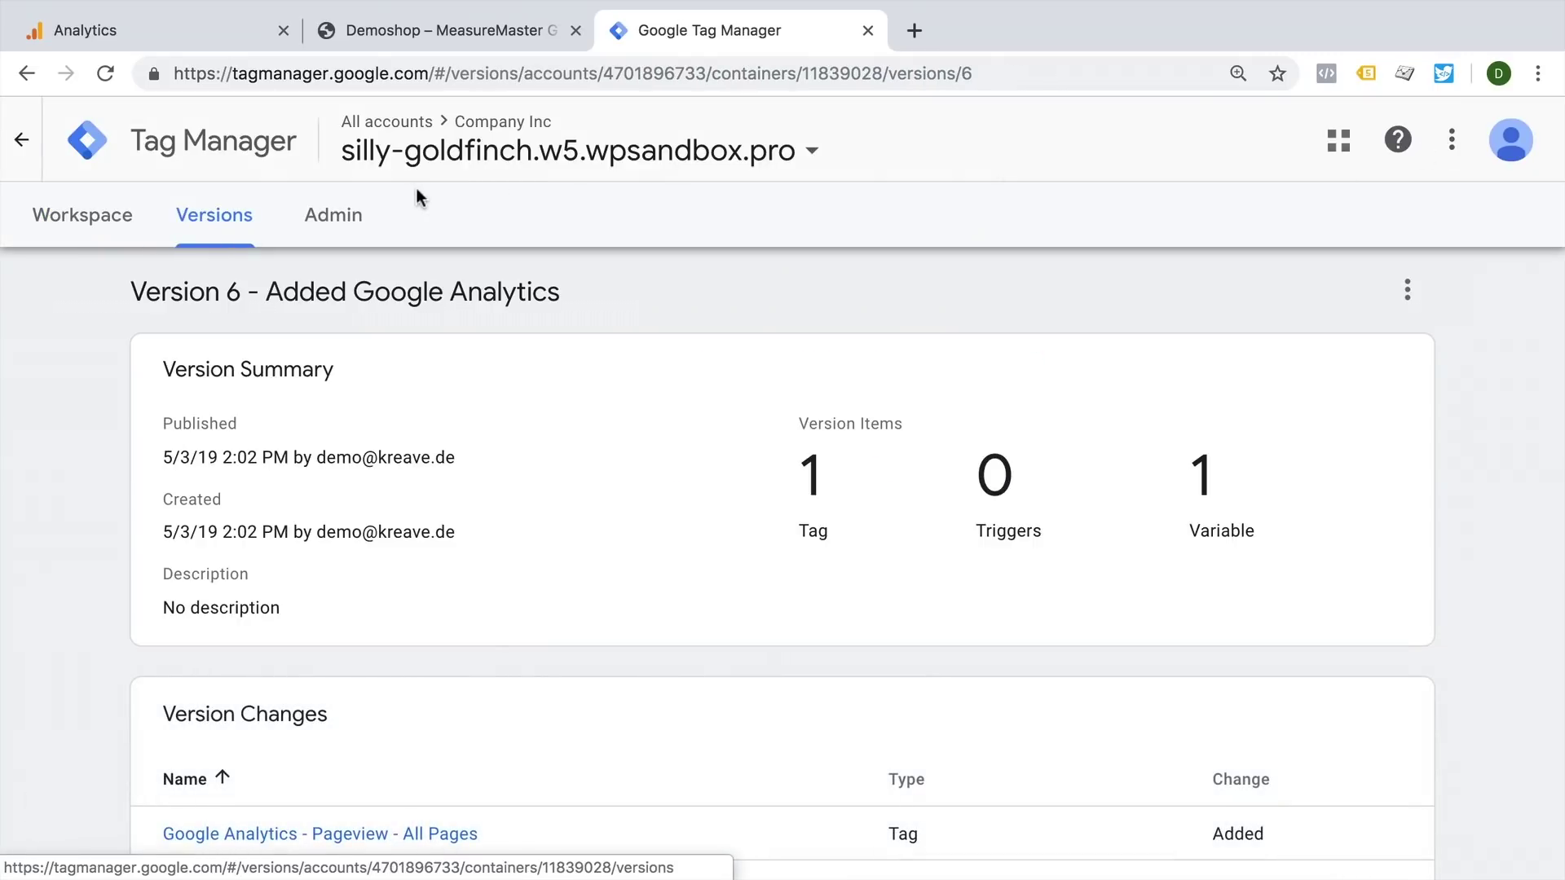
# - Return to the workspace overview and leave preview mode
pyautogui.click(119, 217)
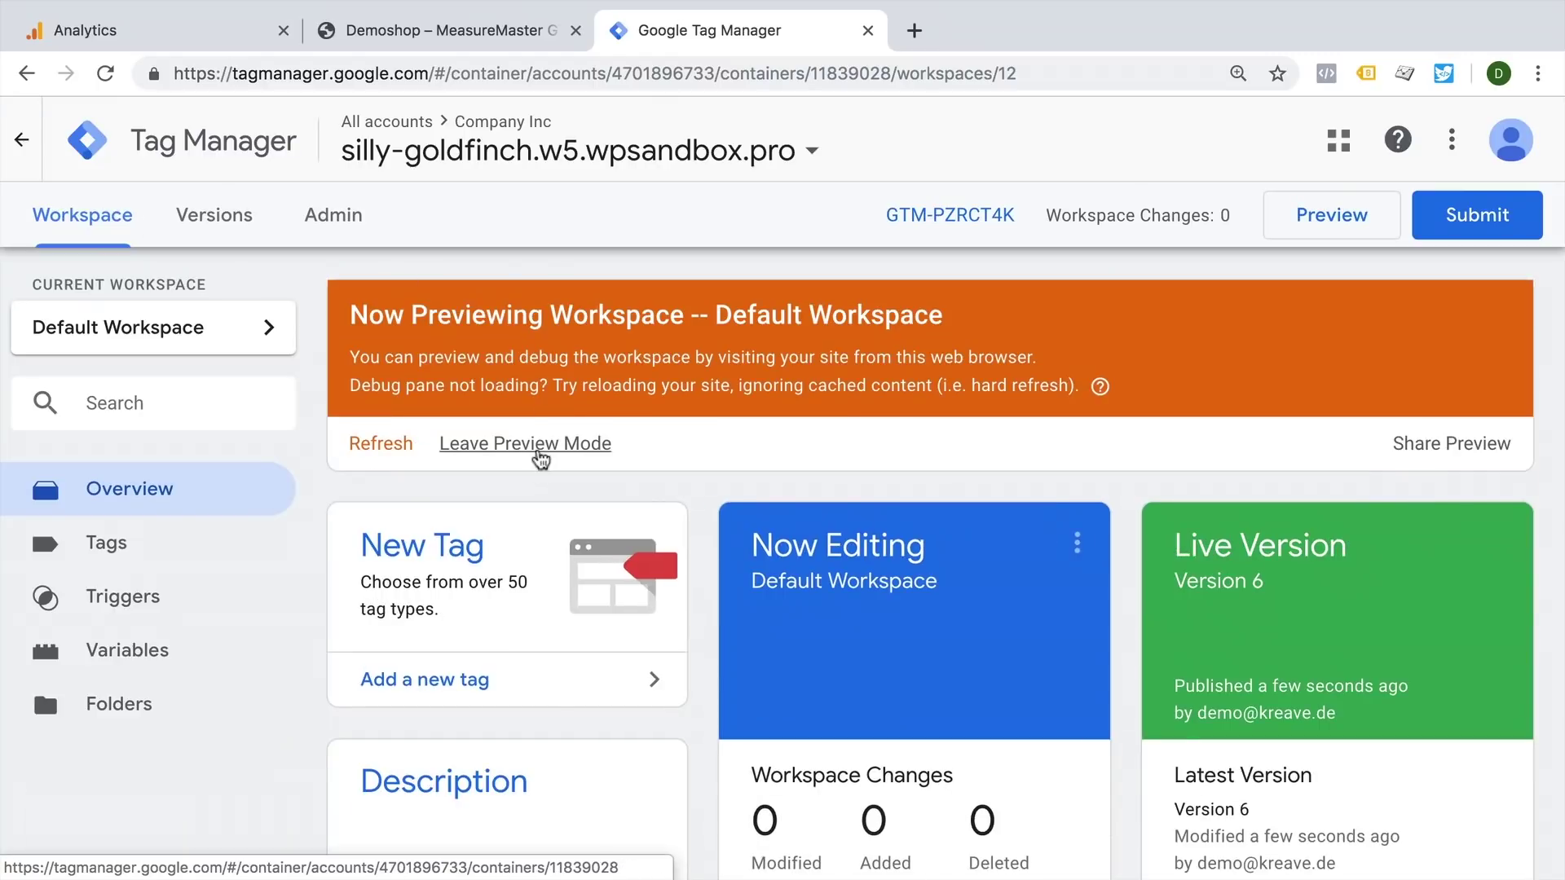
pyautogui.click(540, 456)
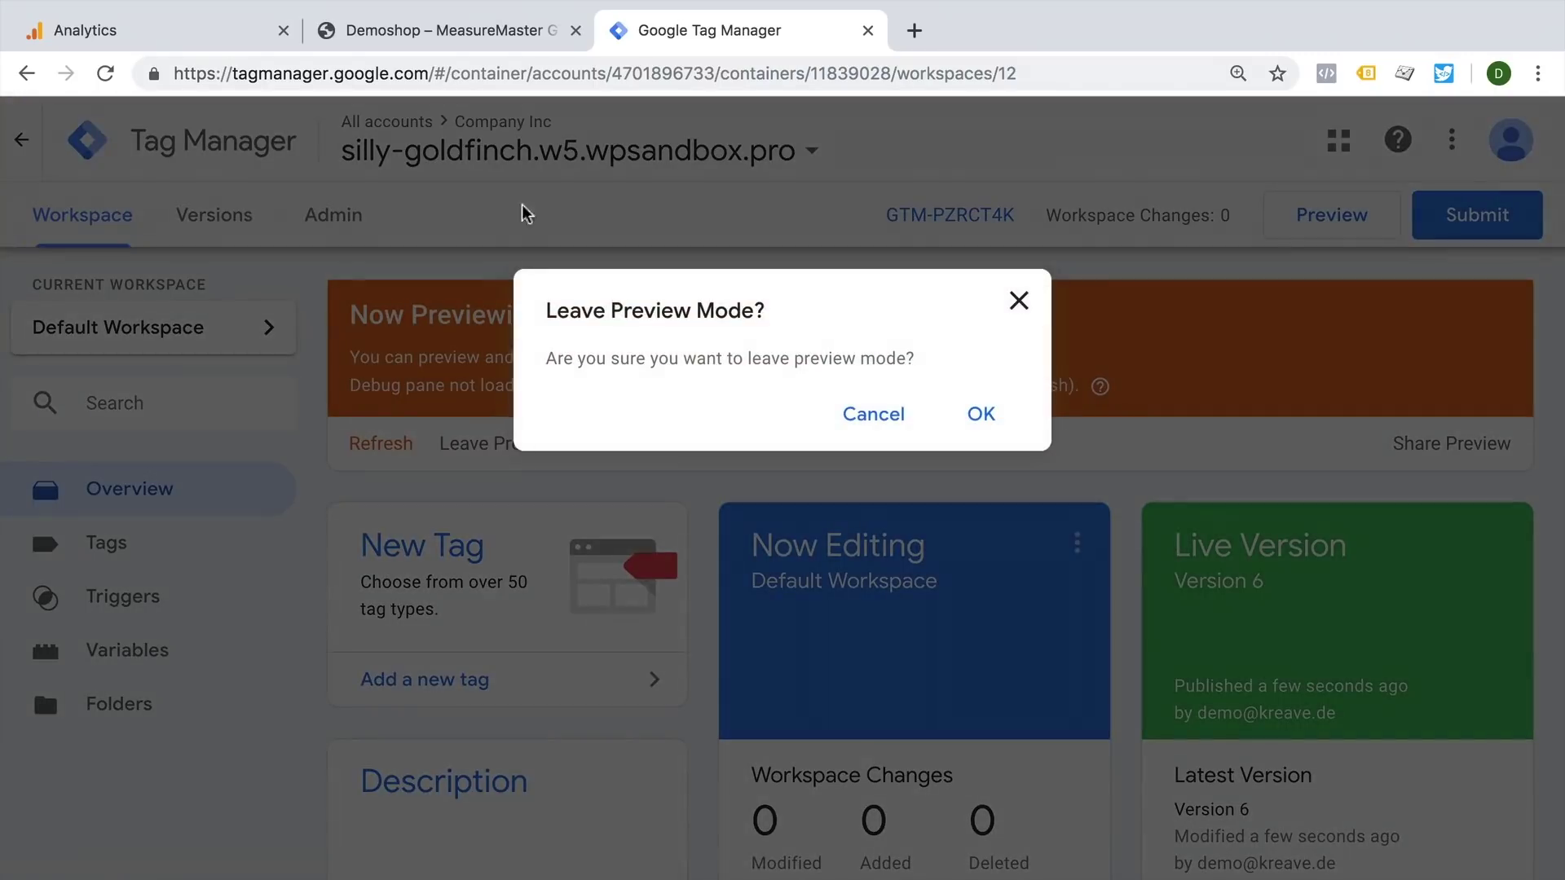
pyautogui.click(973, 418)
# - Reload the Demoshop front page outside preview mode and inspect its installed tags with Google Tag Assistant
pyautogui.hotkey('ctrl', 'shift', 'Tab')
pyautogui.press('super+r')
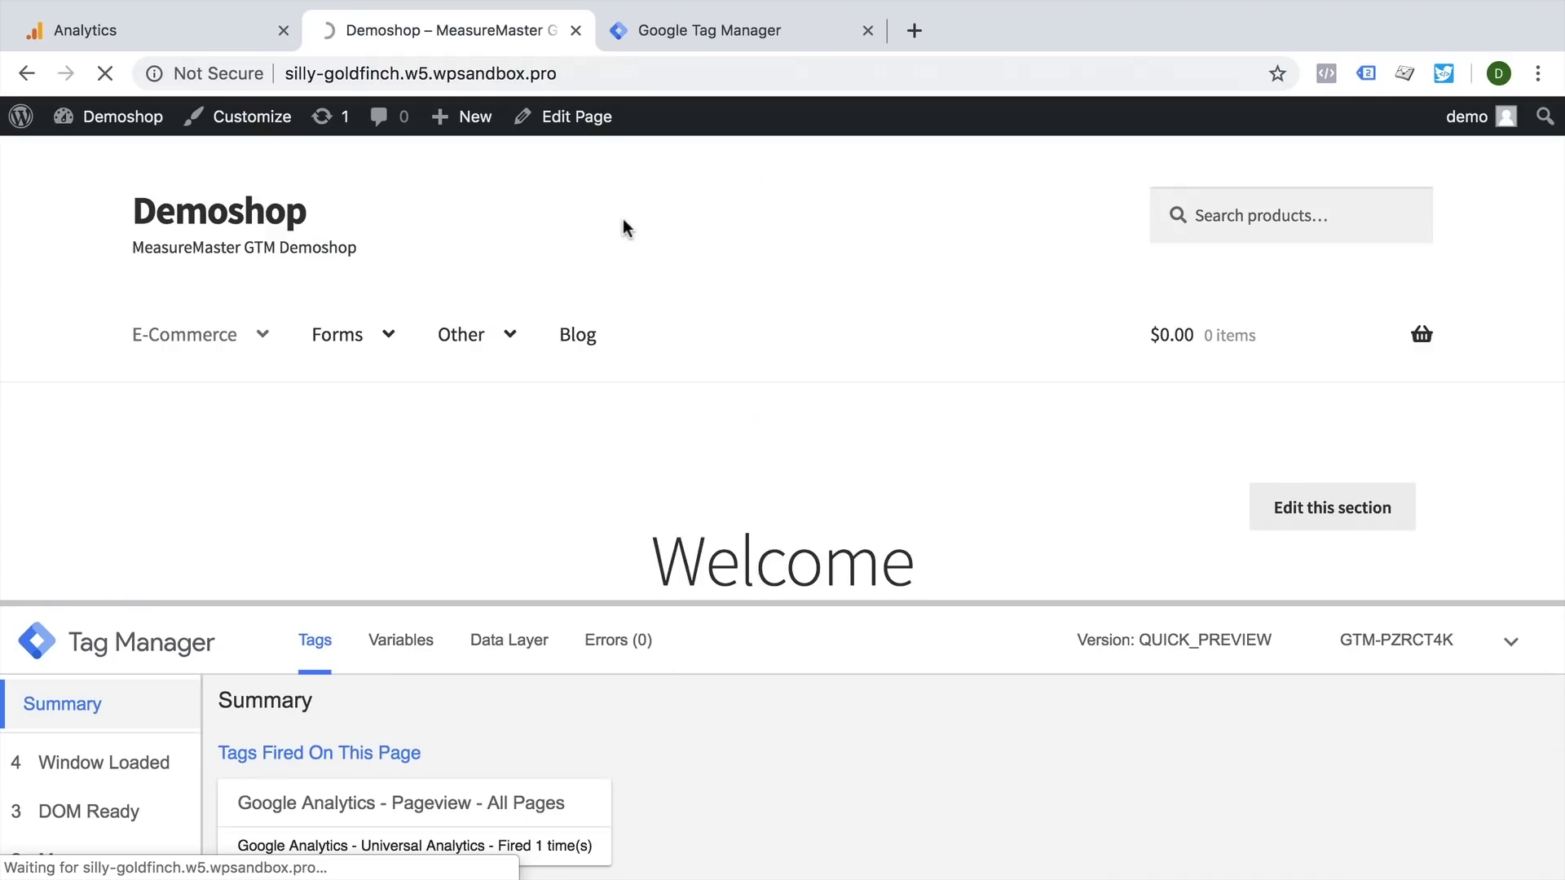
pyautogui.click(1366, 74)
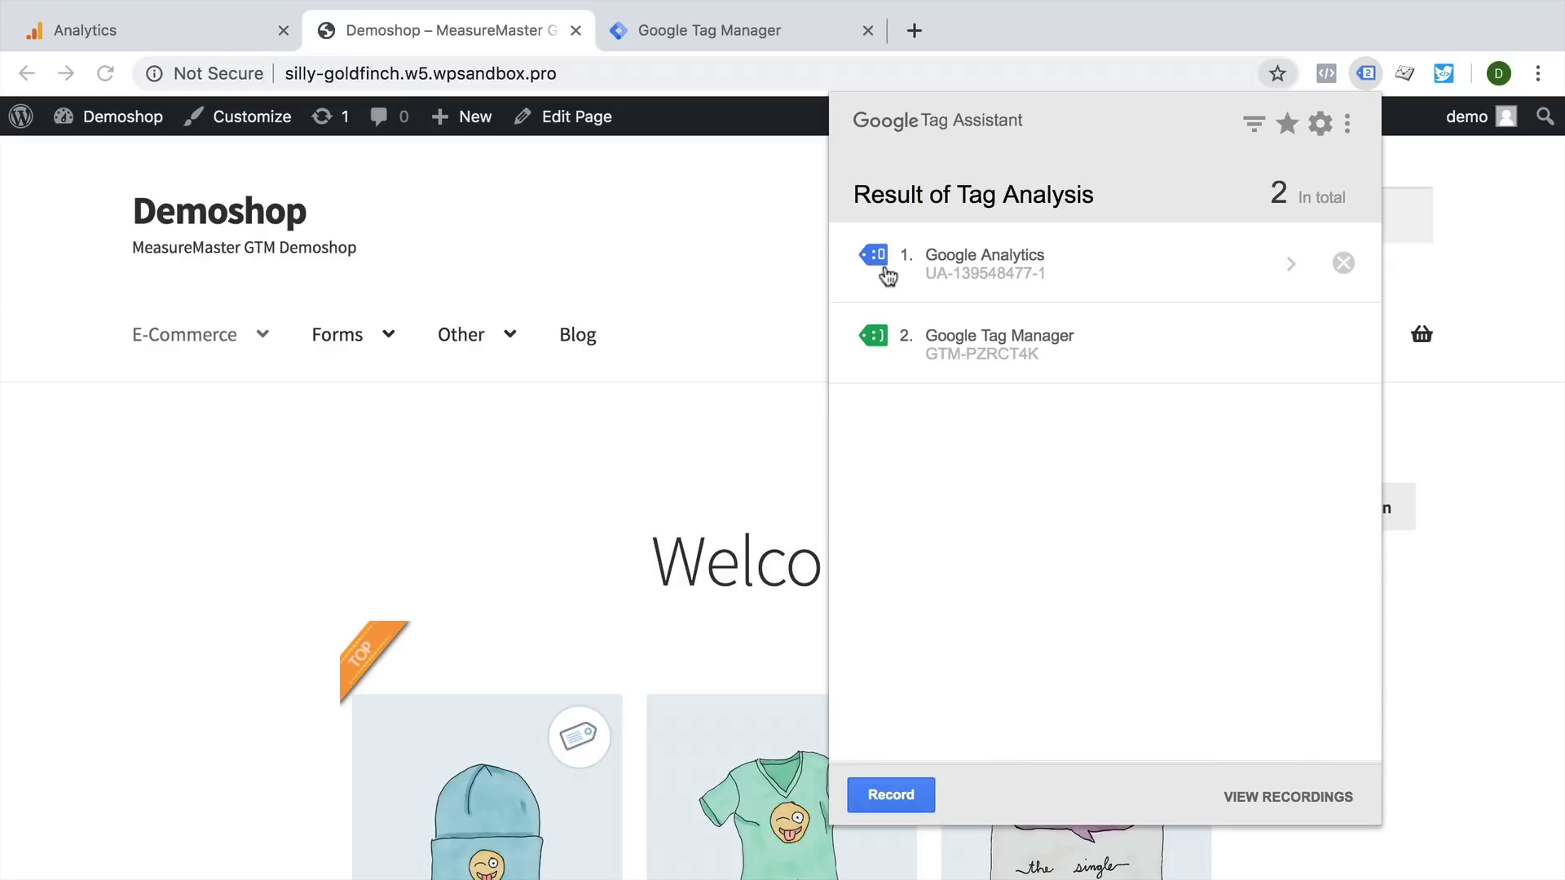
pyautogui.click(694, 316)
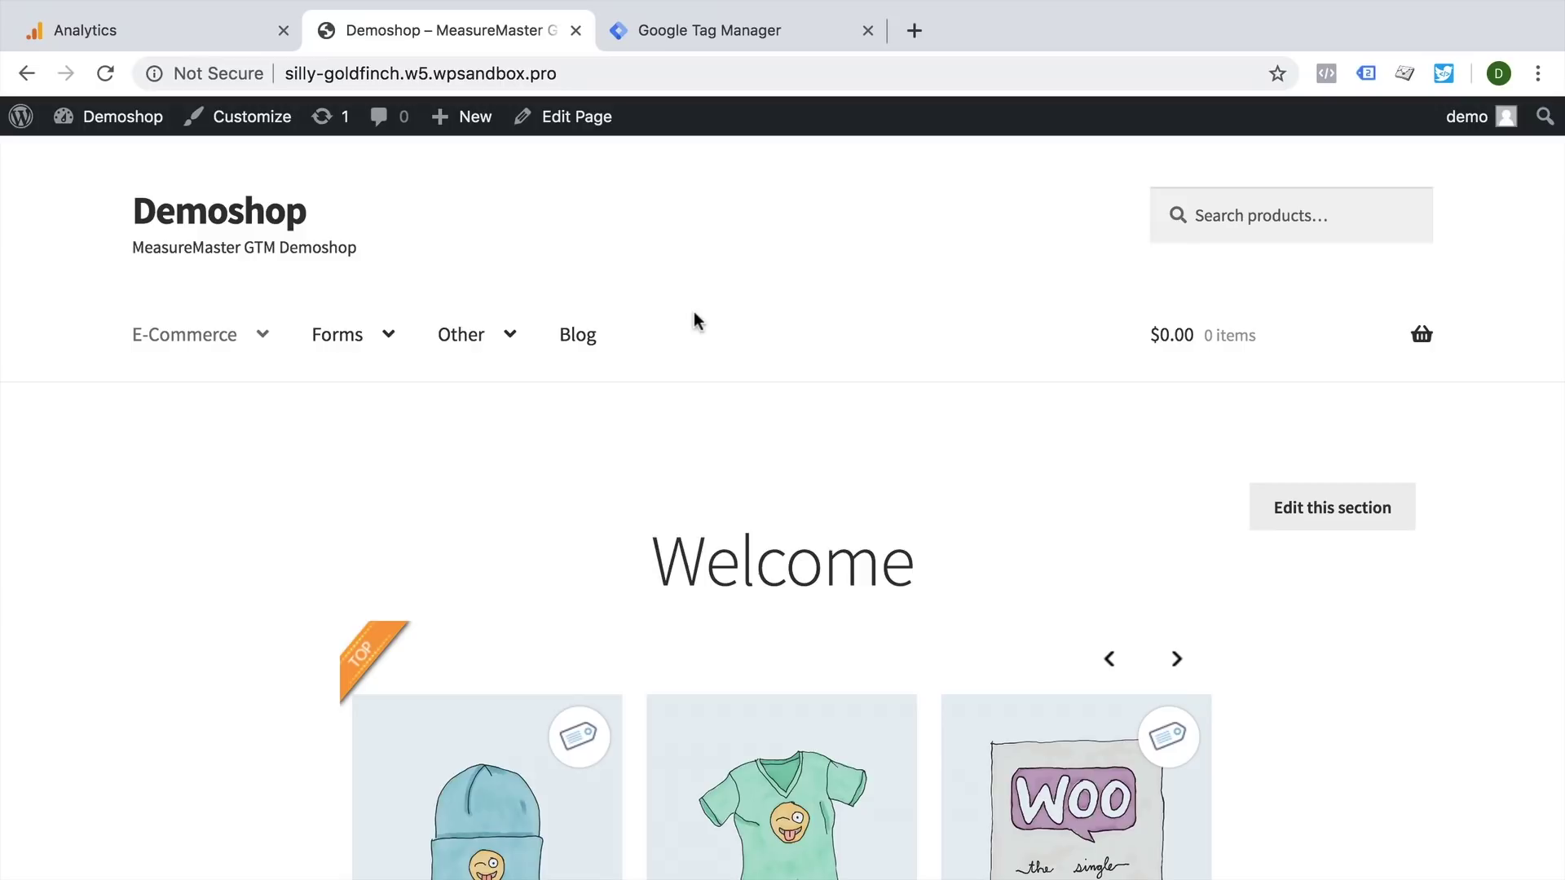
# - In Google Tag Manager, review the tag list and browse the trigger types for a new trigger, closing it without saving
pyautogui.click(671, 36)
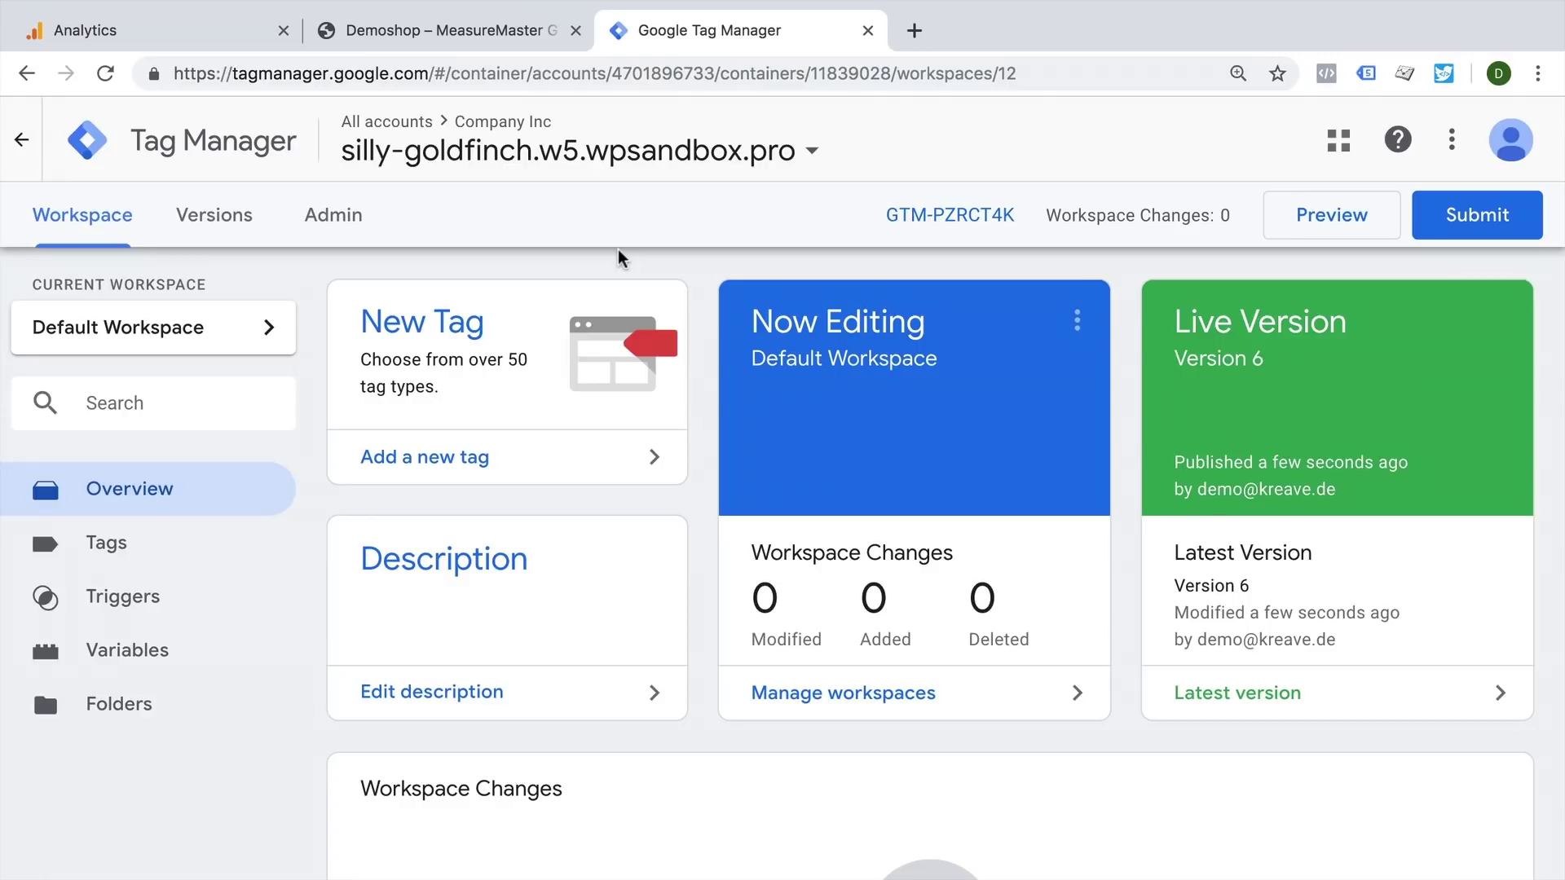
pyautogui.click(84, 546)
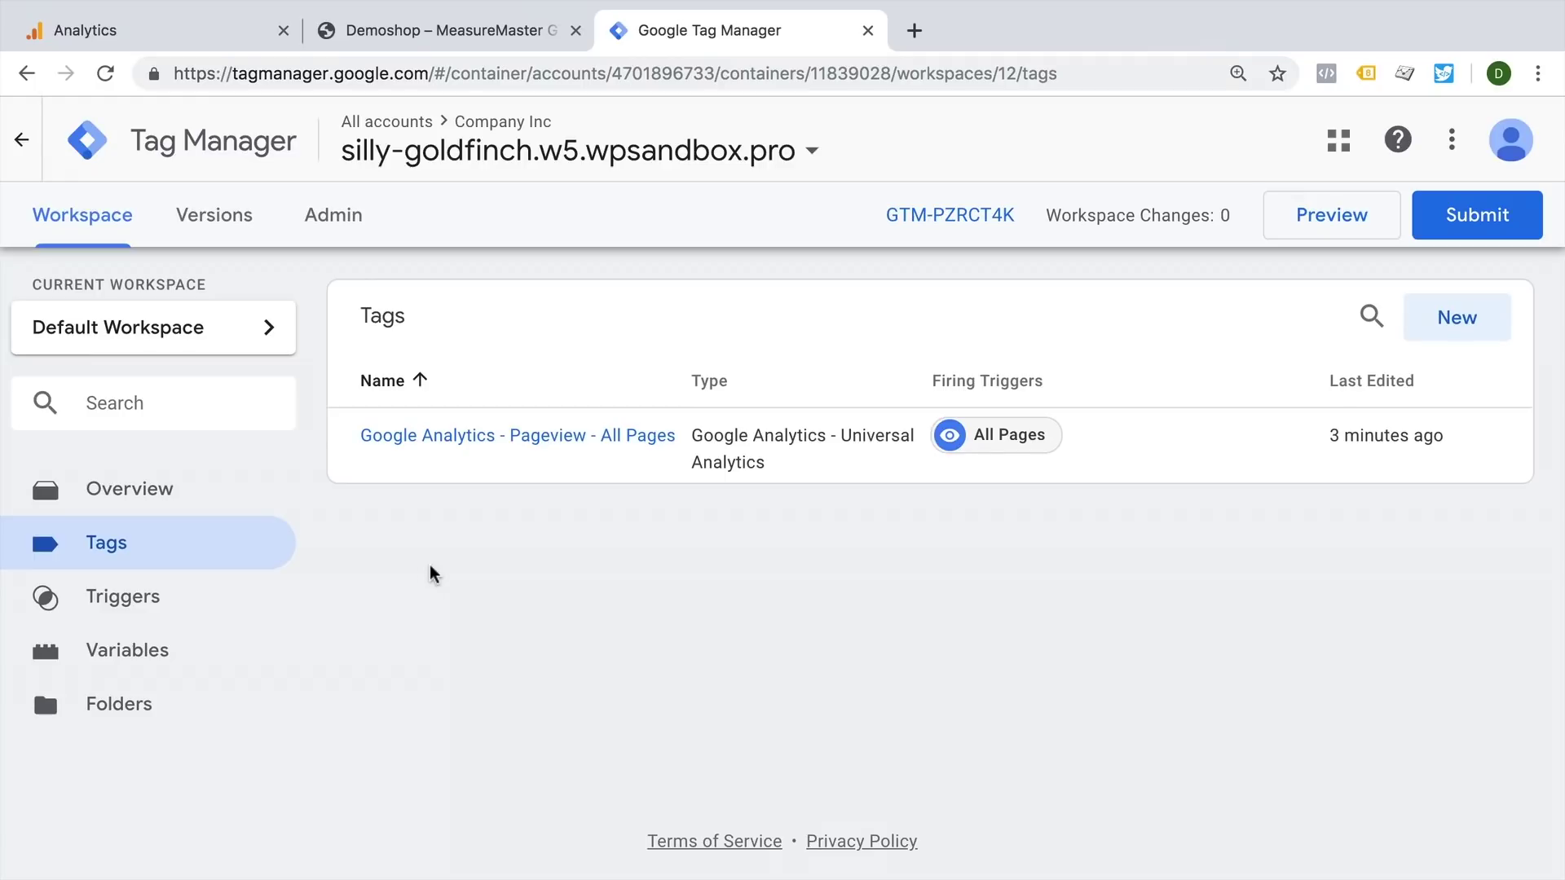
pyautogui.click(192, 594)
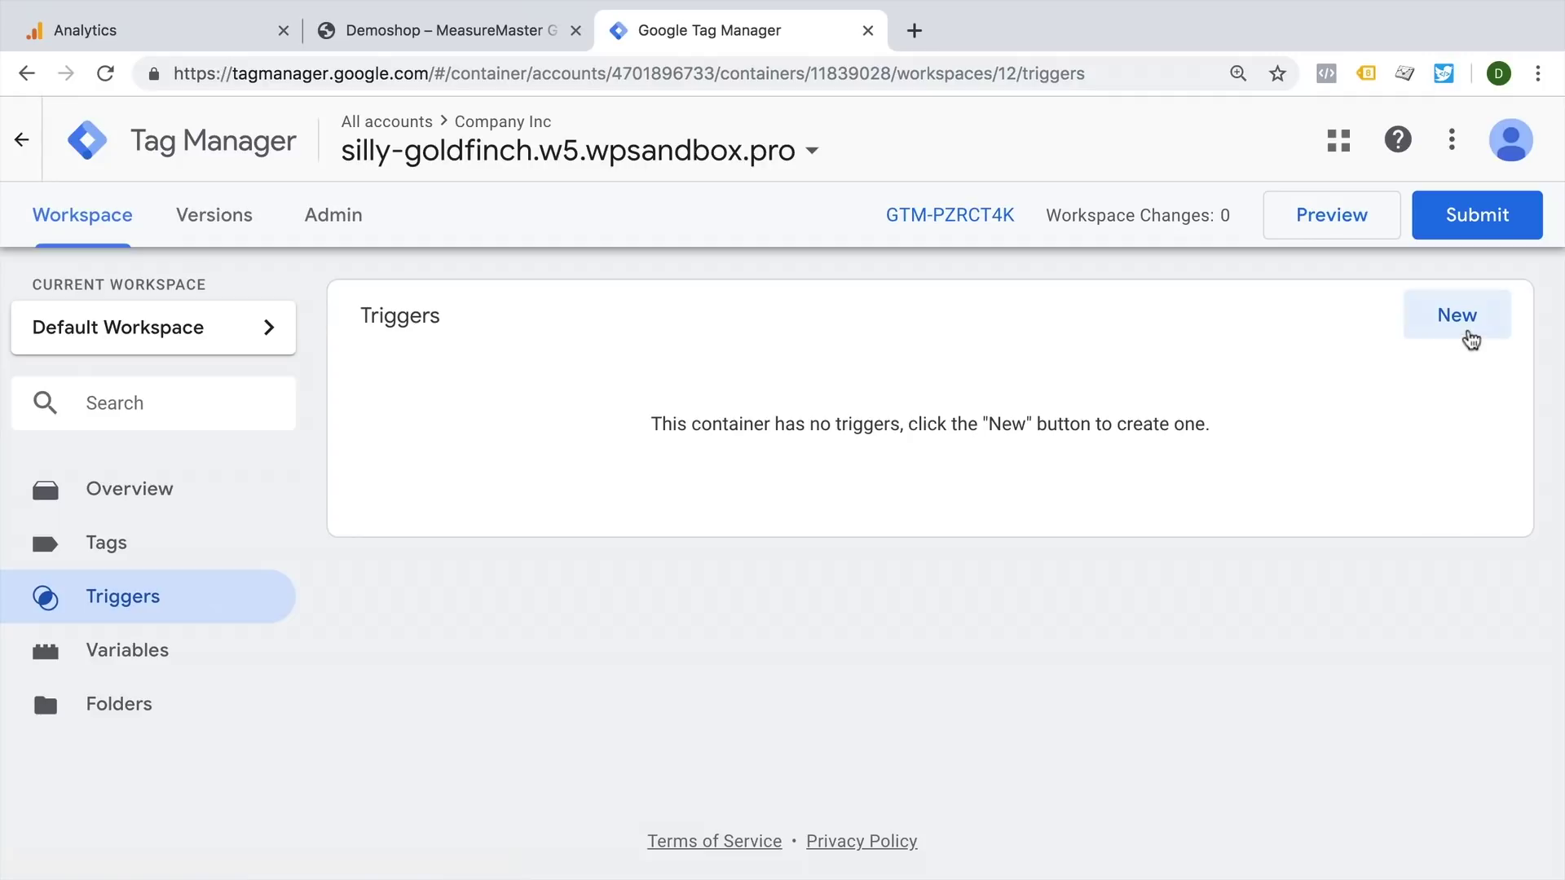
pyautogui.click(1467, 335)
pyautogui.click(1399, 344)
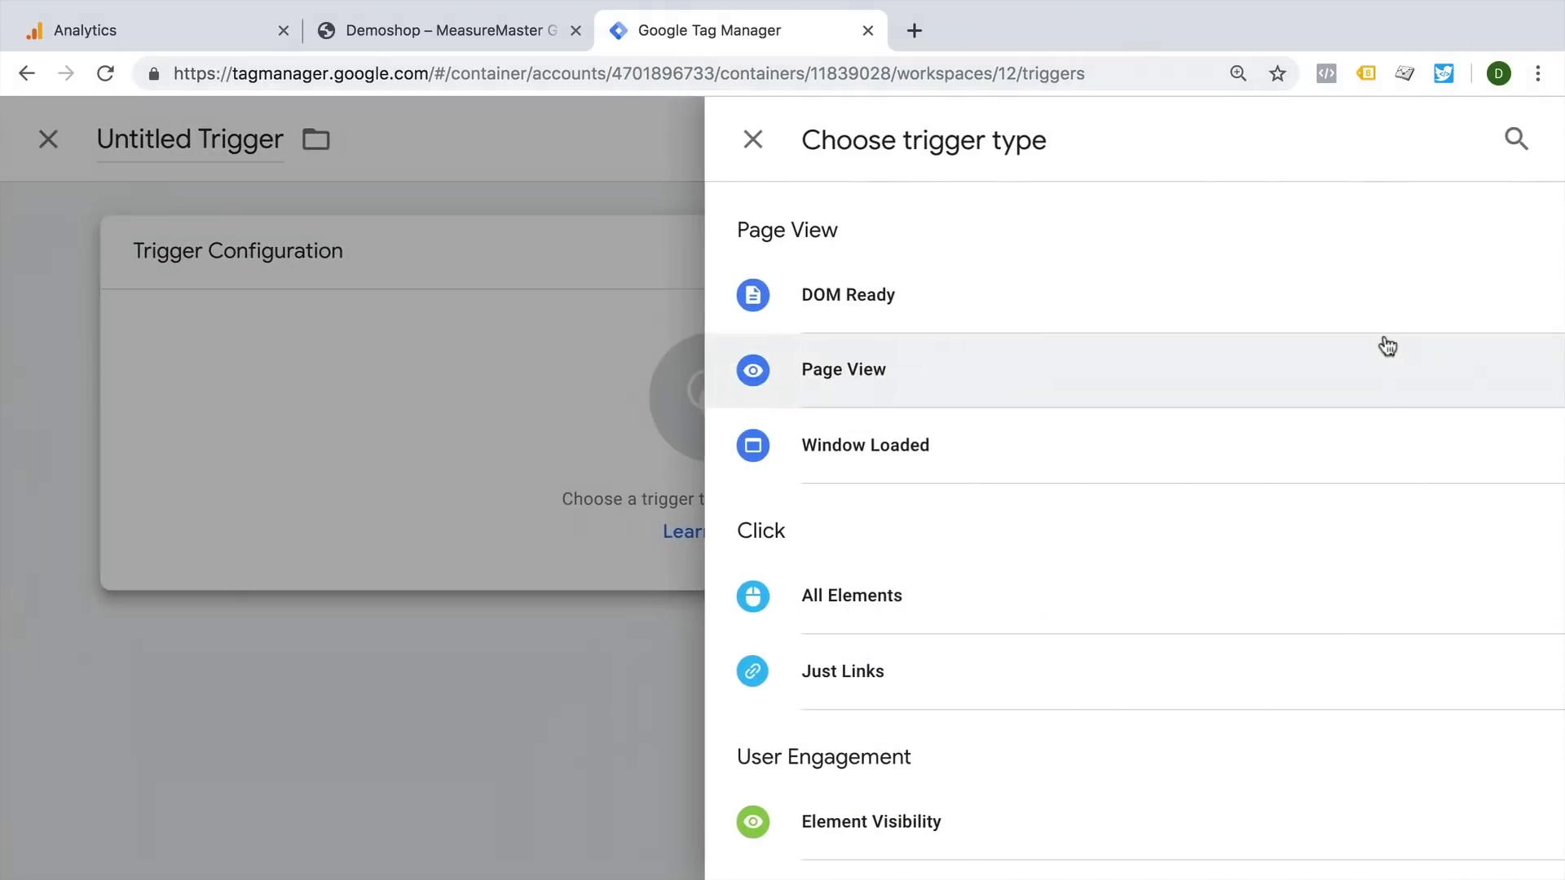
pyautogui.scroll(-3, 897, 681)
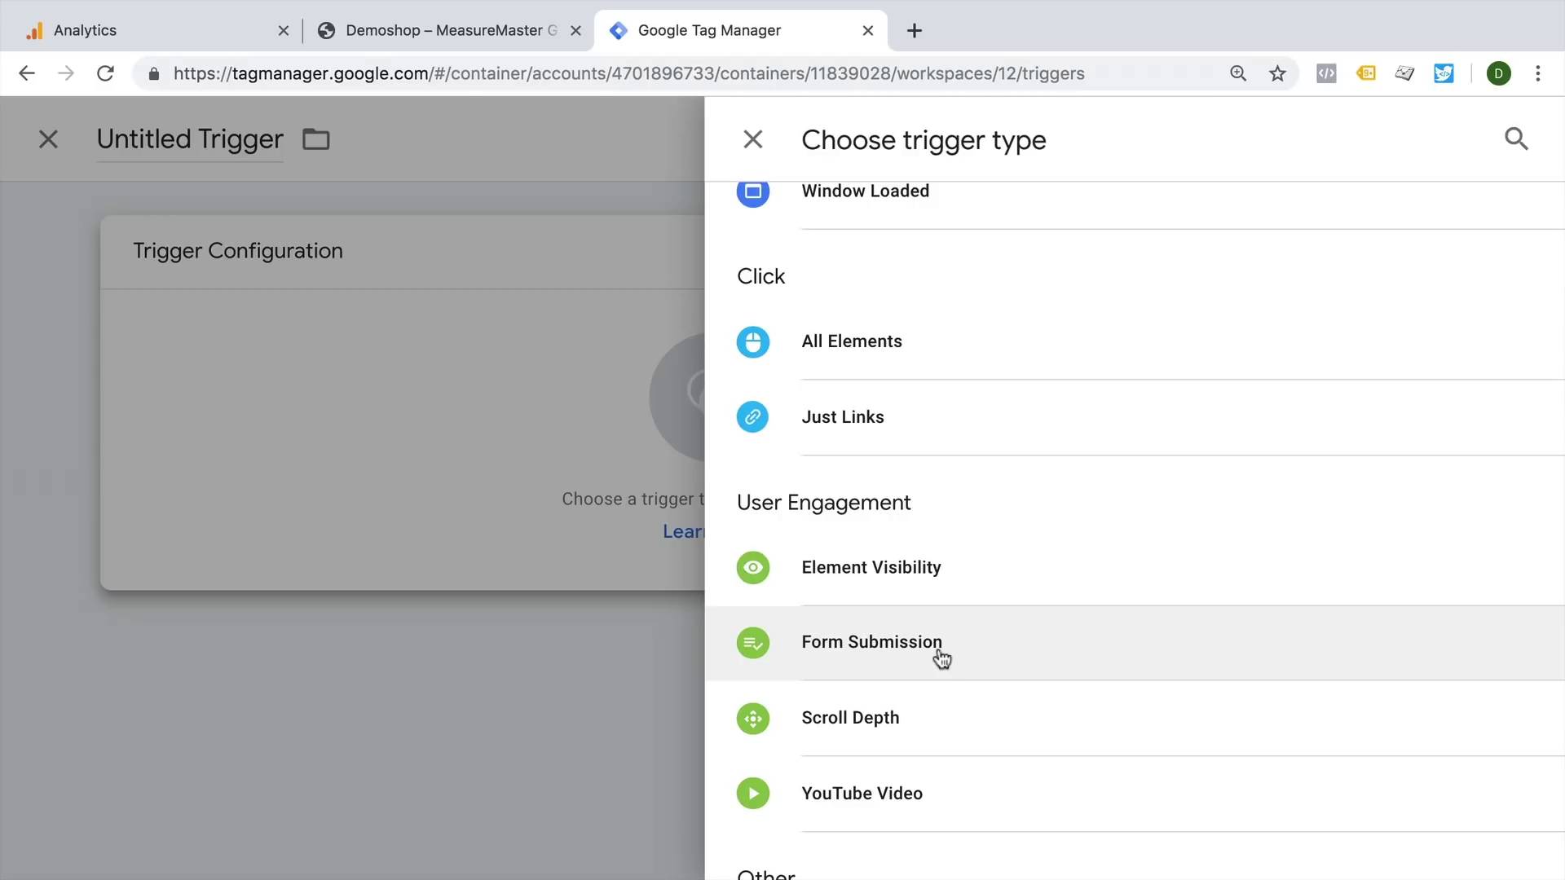
pyautogui.click(753, 139)
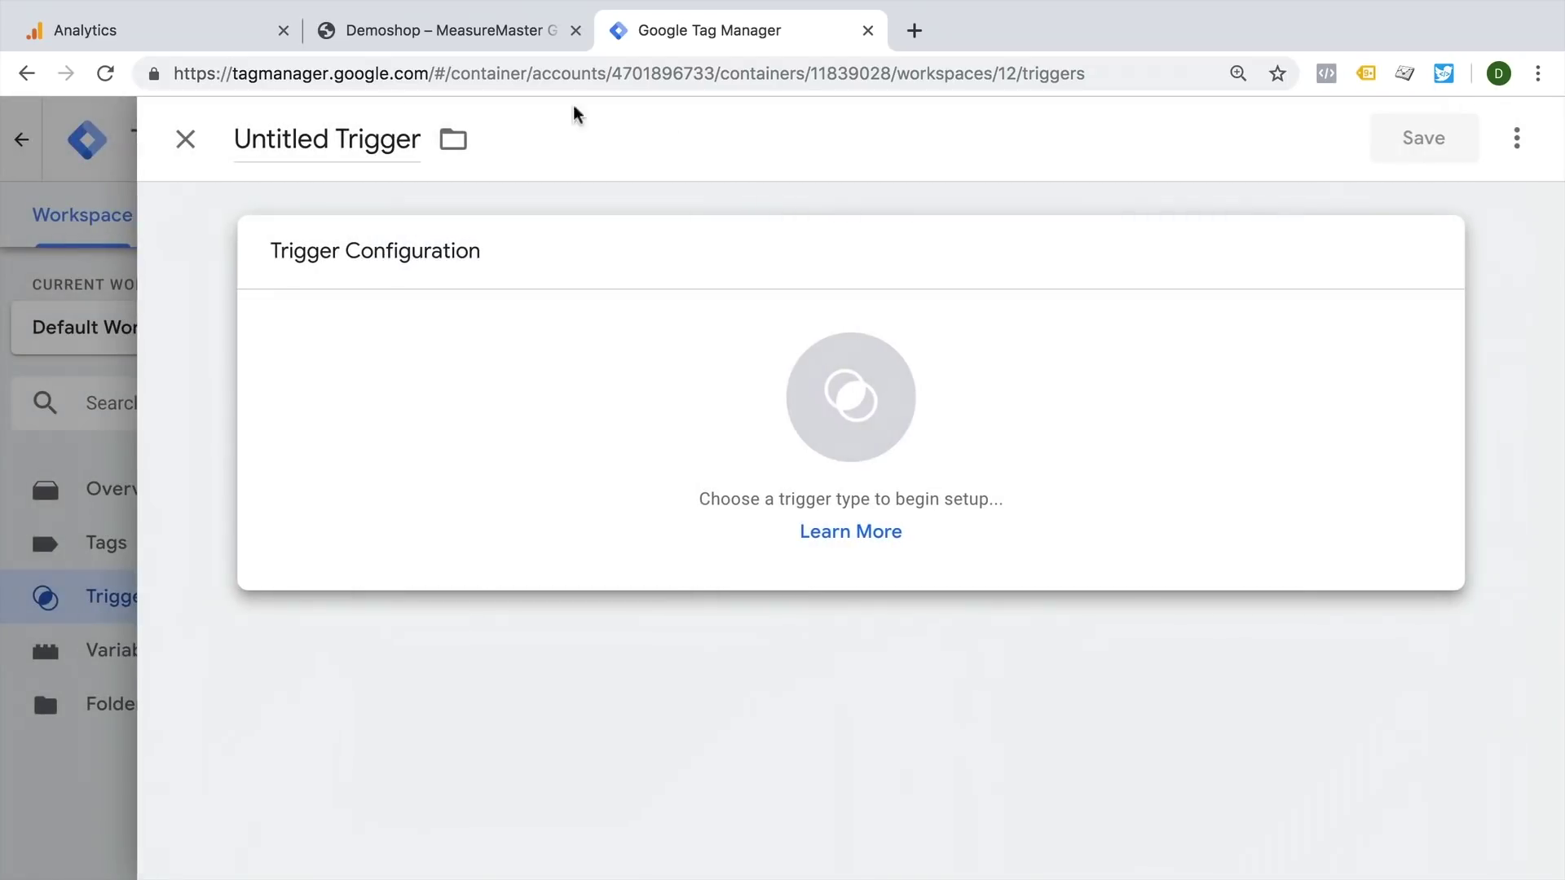
pyautogui.click(186, 140)
# - View the Demoshop site's WordPress dashboard and go back to the Google Tag Manager workspace overview
pyautogui.click(384, 33)
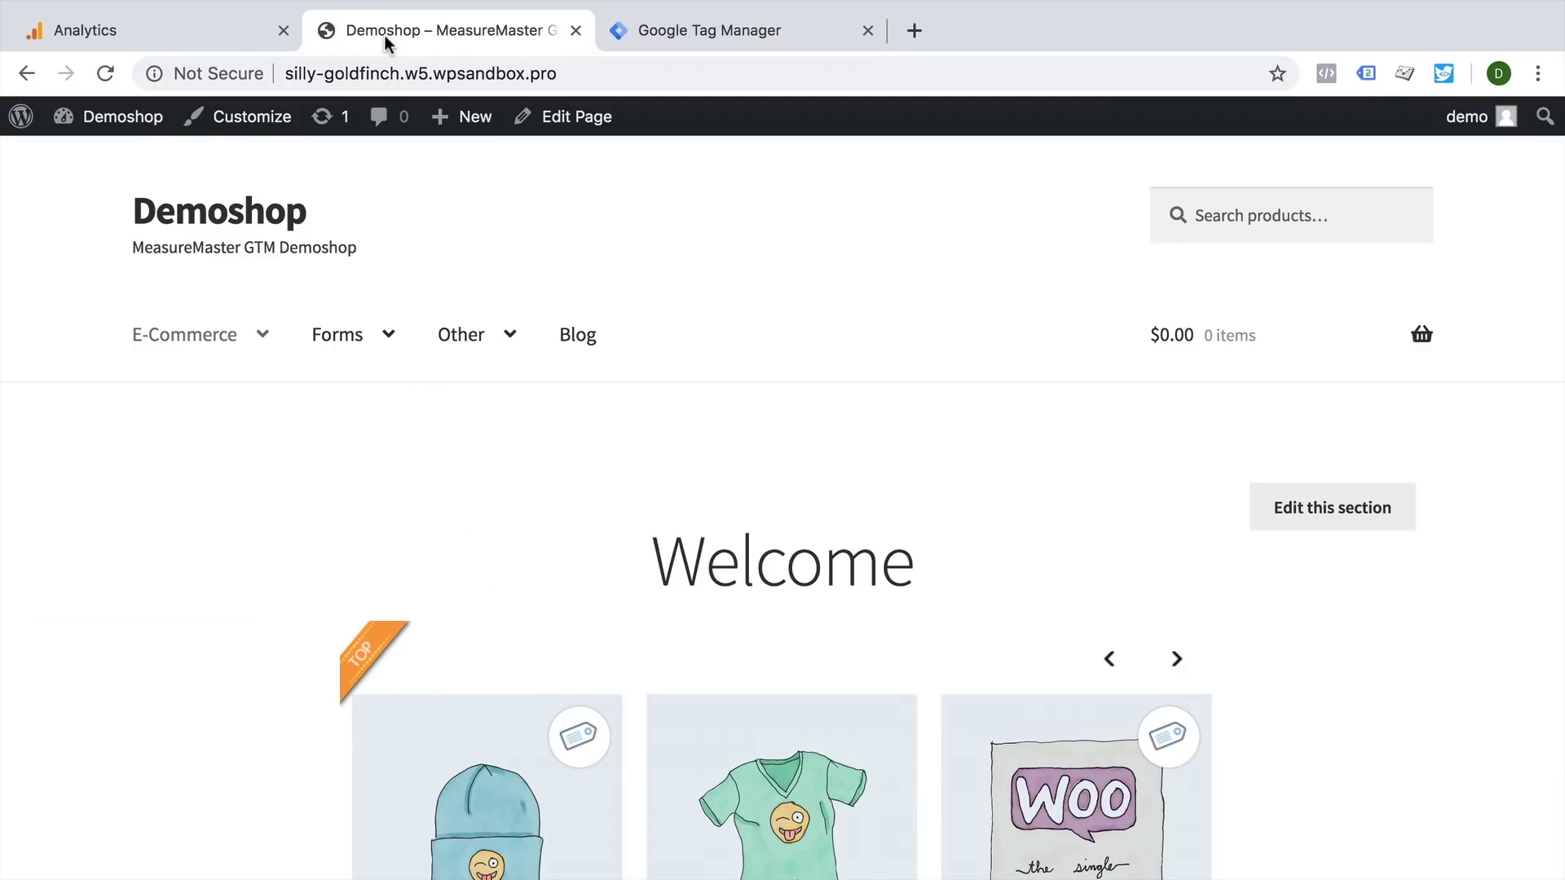
pyautogui.click(118, 122)
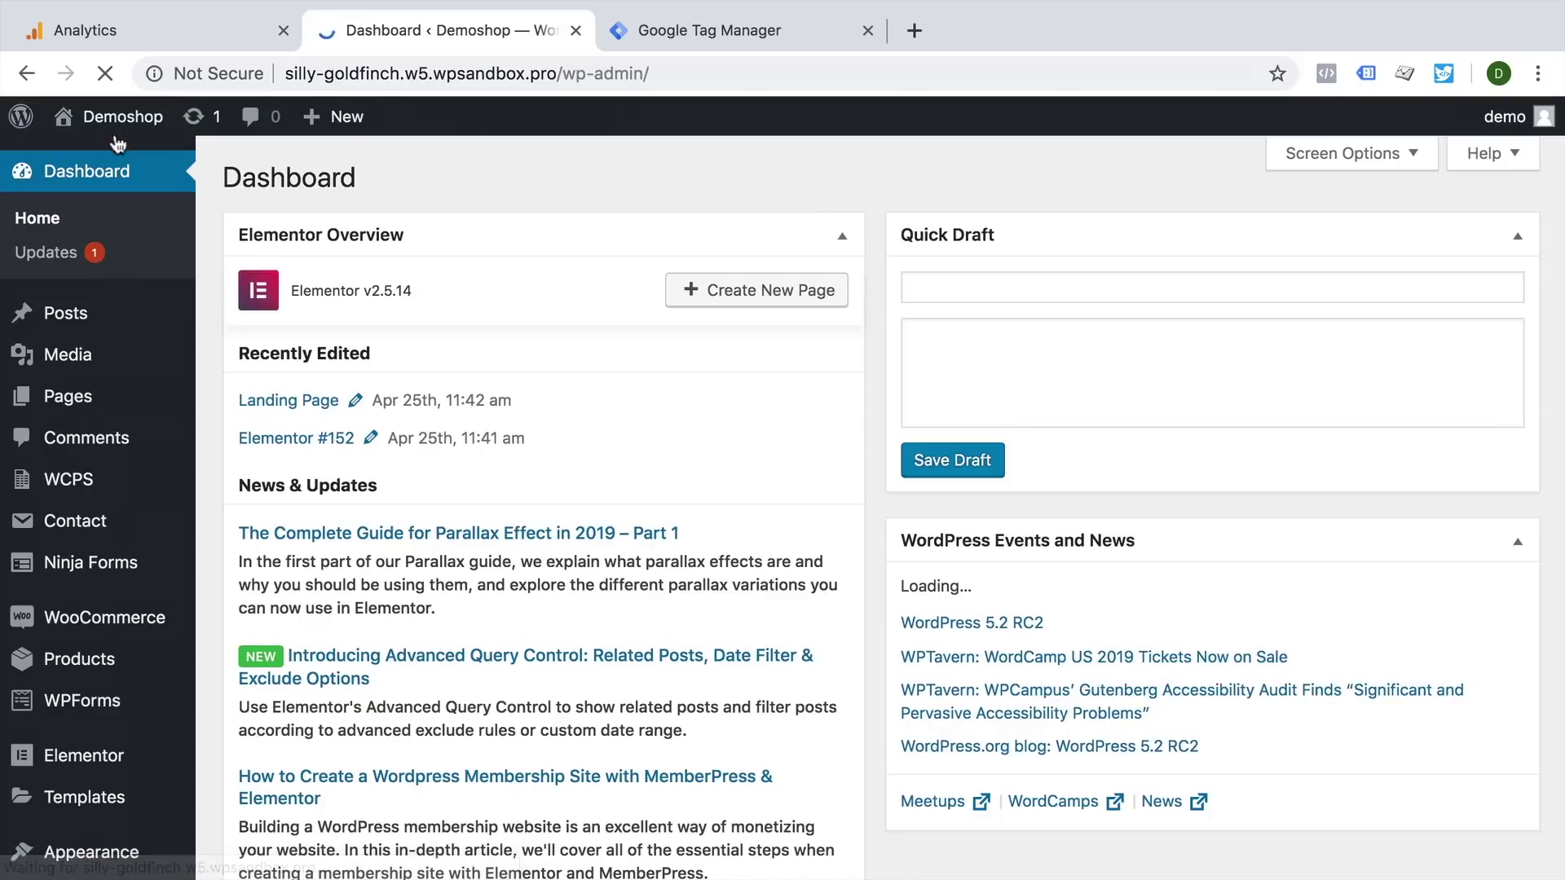
pyautogui.moveTo(144, 495)
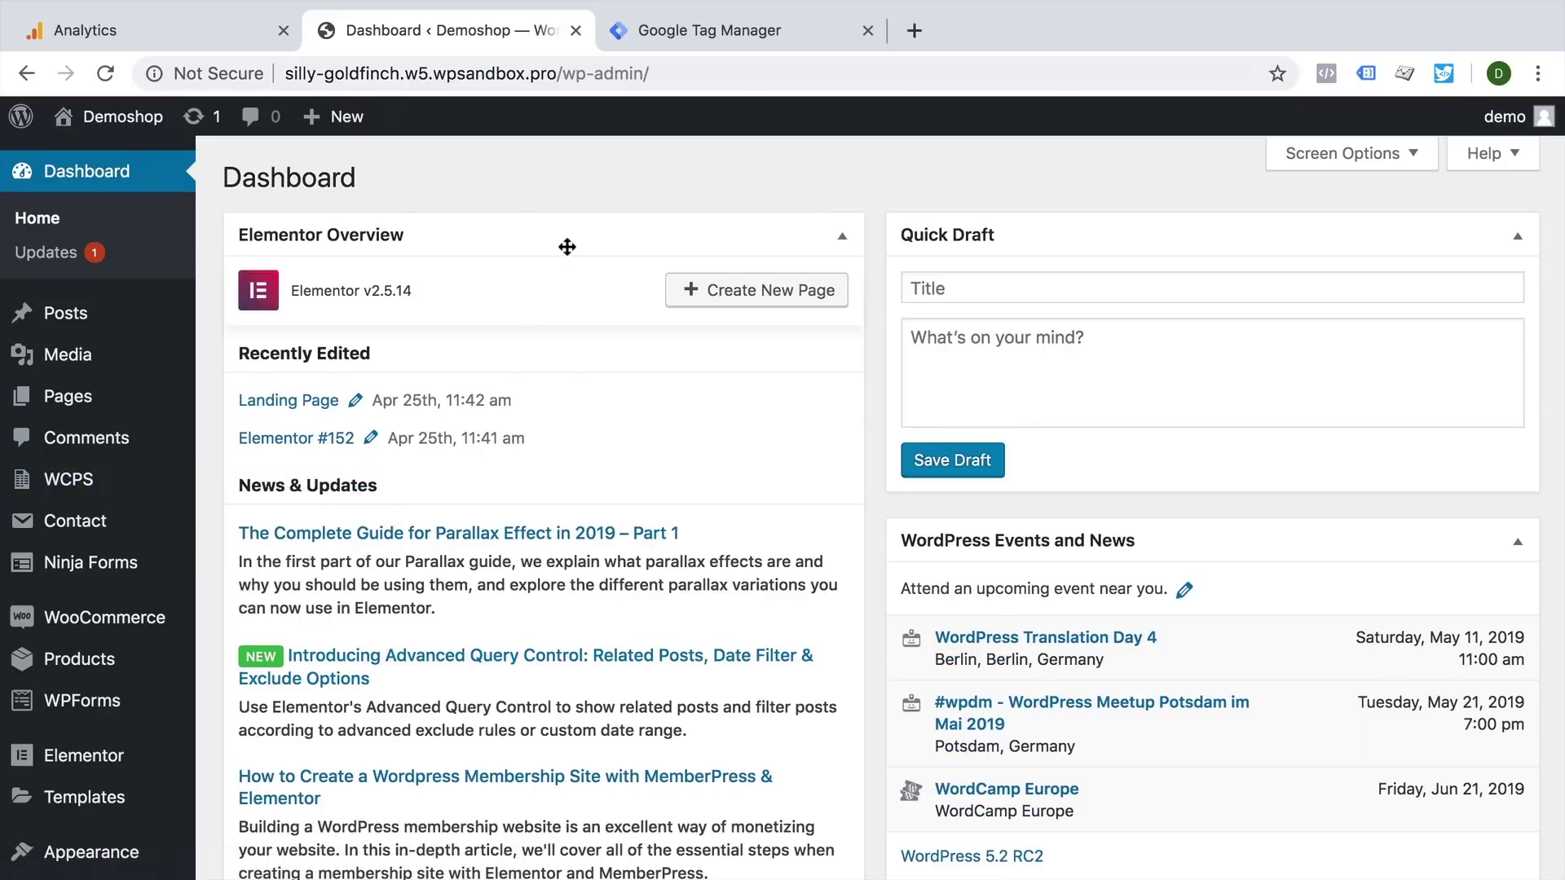
pyautogui.click(720, 29)
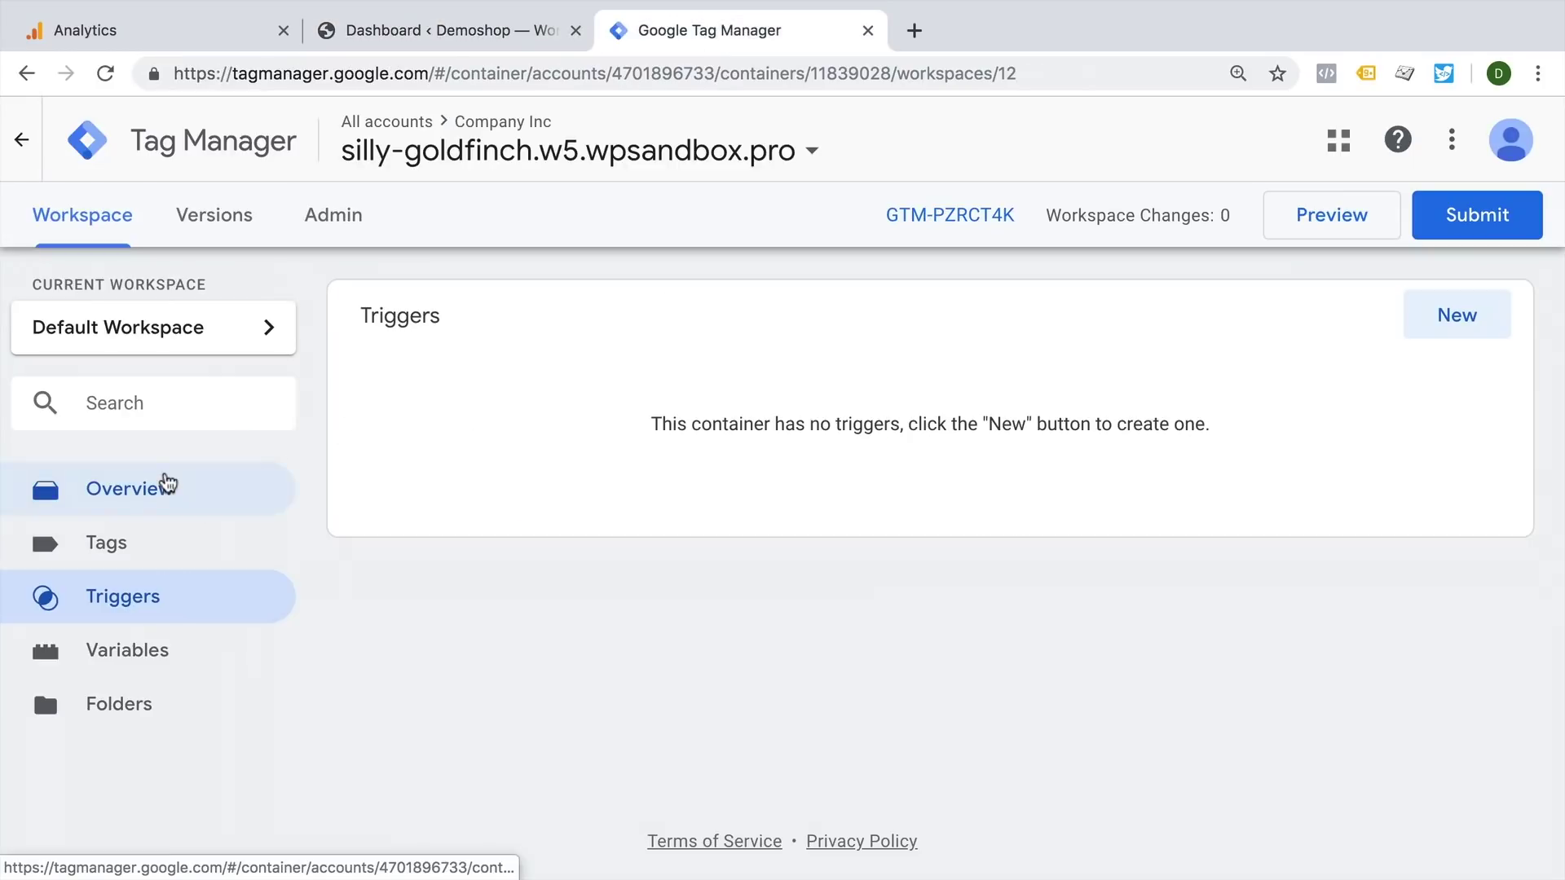
pyautogui.click(163, 484)
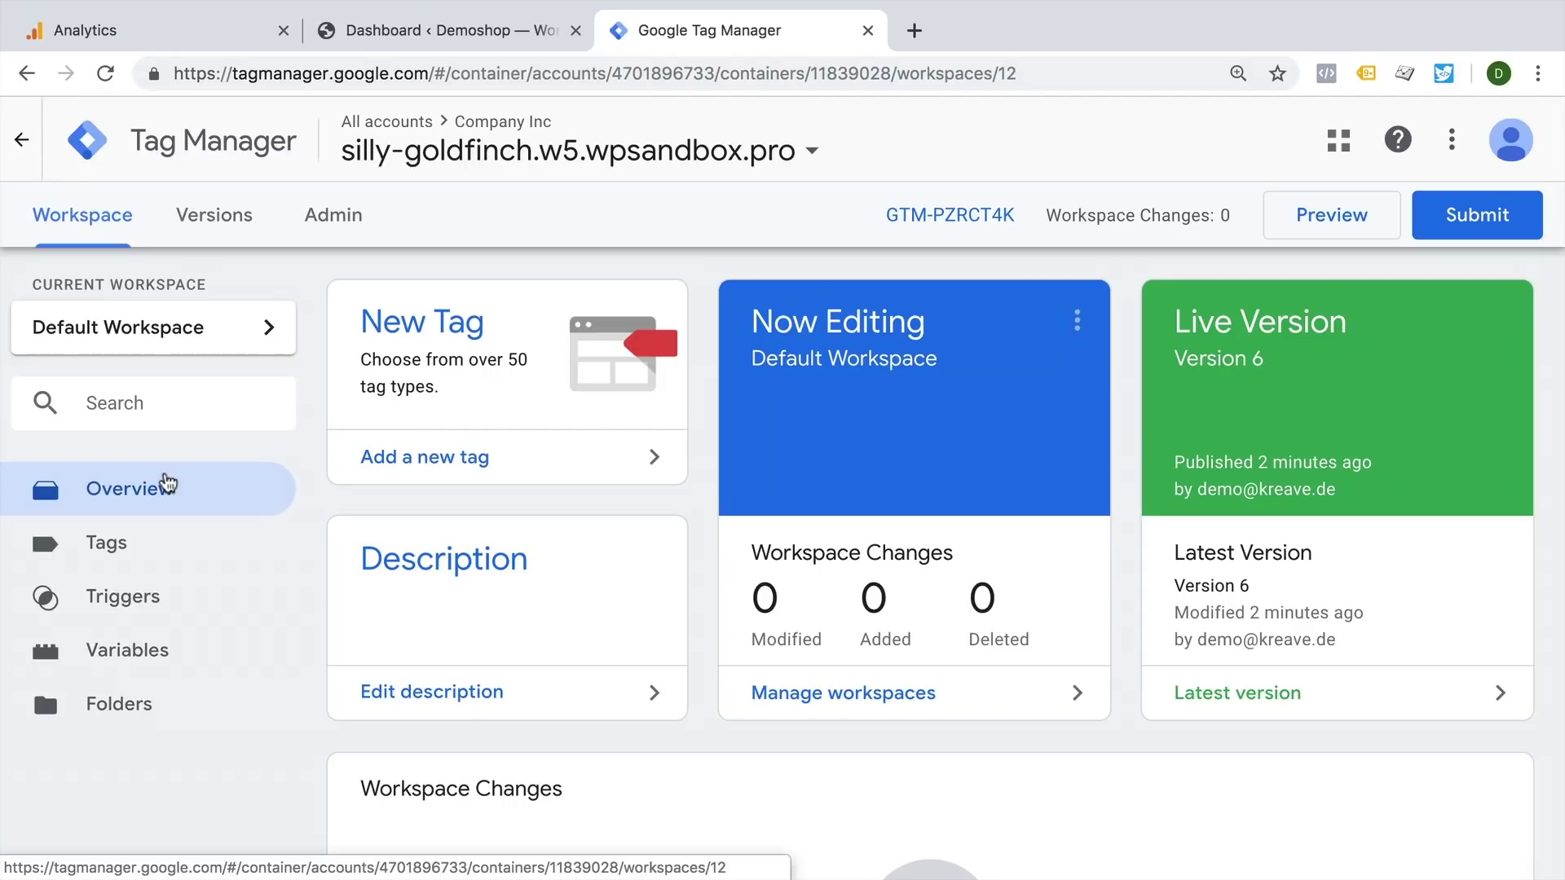